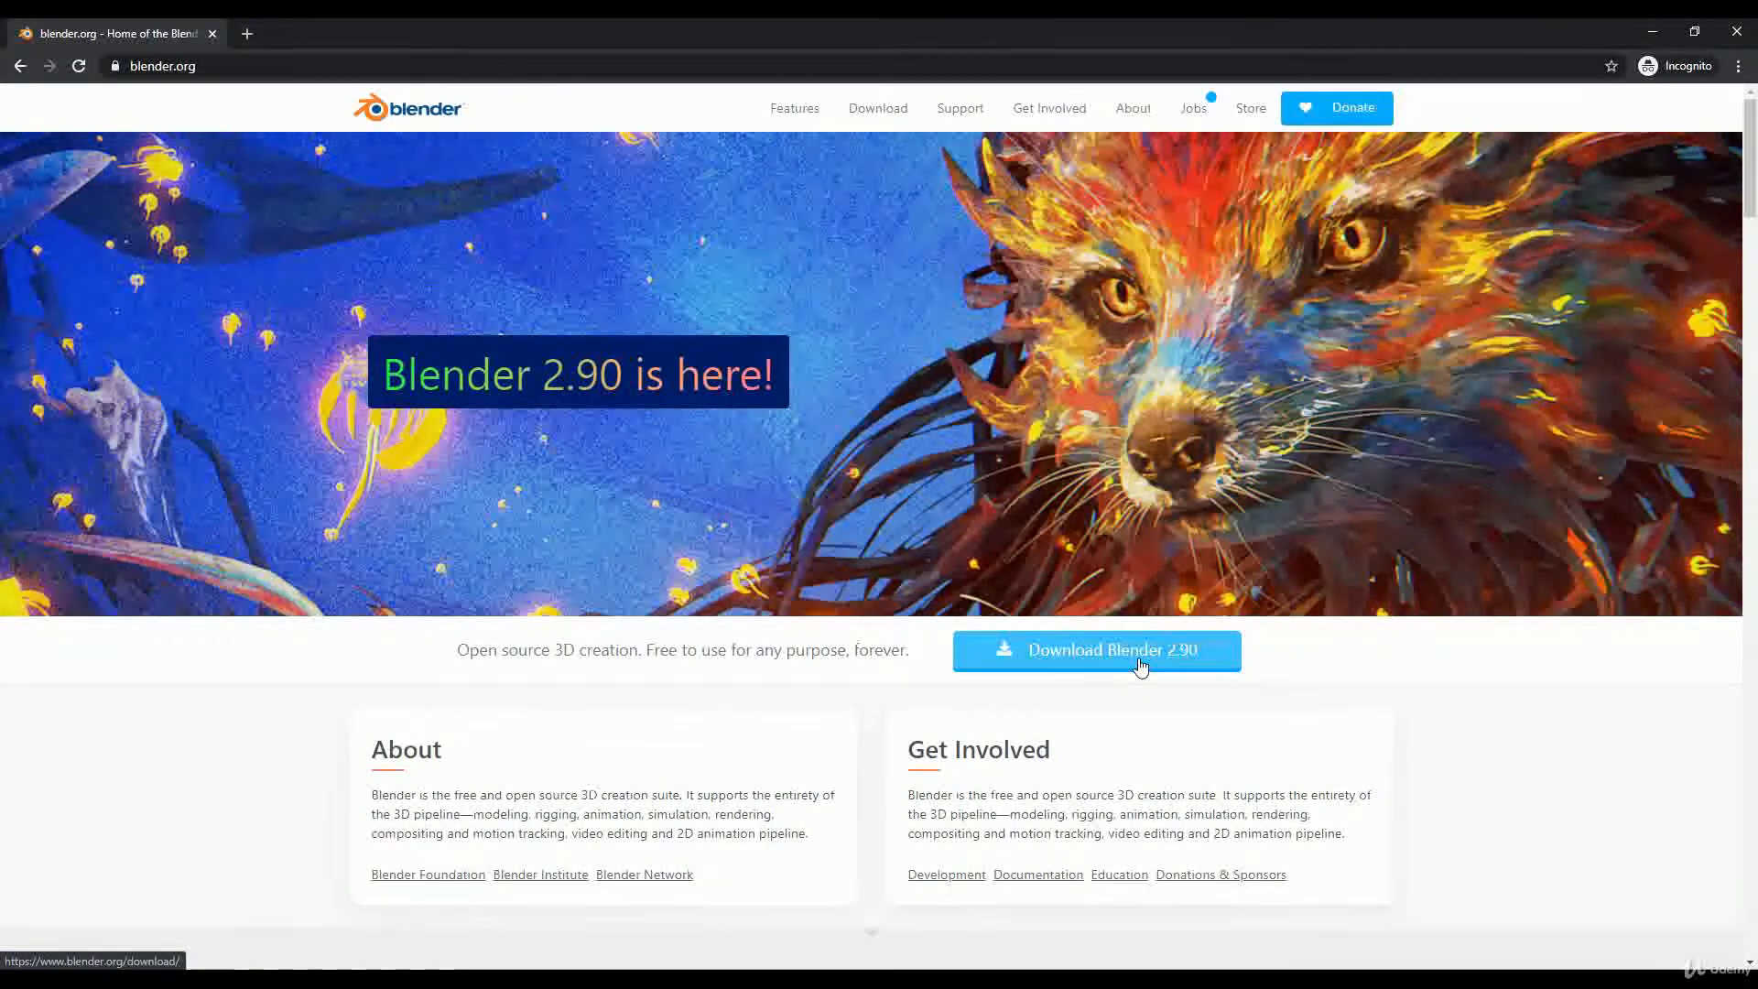
Step: Download the Blender 2.90 Windows installer from the Blender website and install the program
left_click(1109, 656)
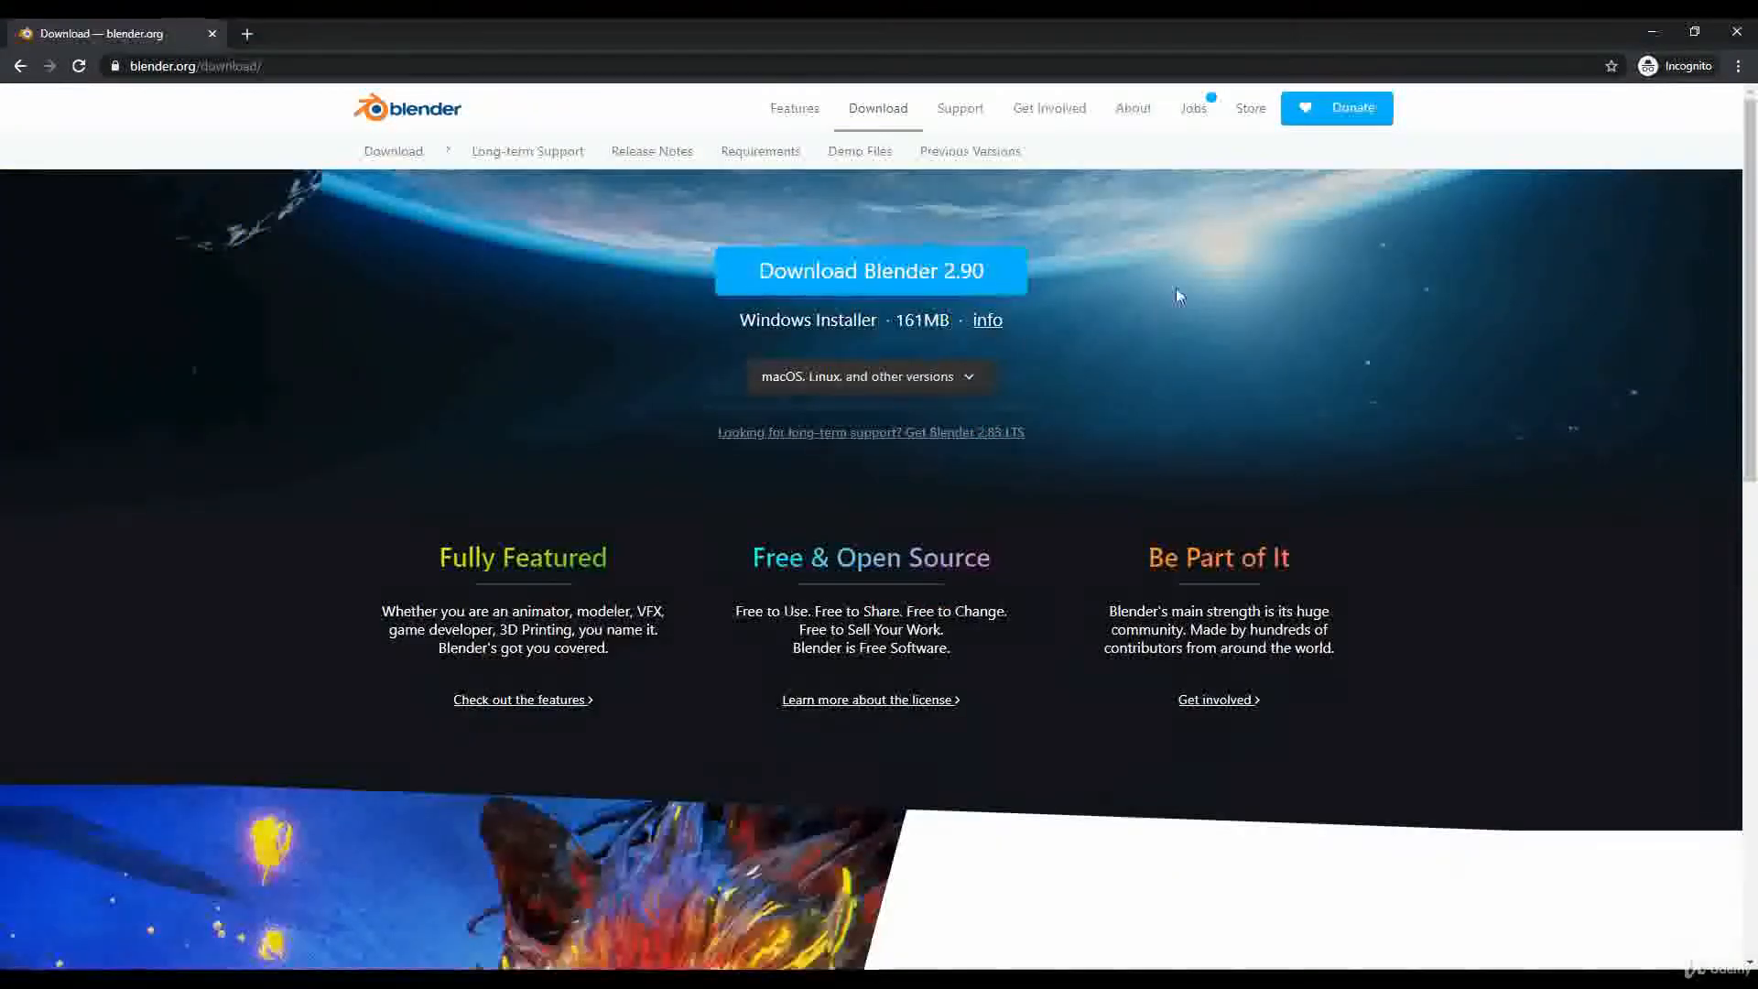
left_click(932, 286)
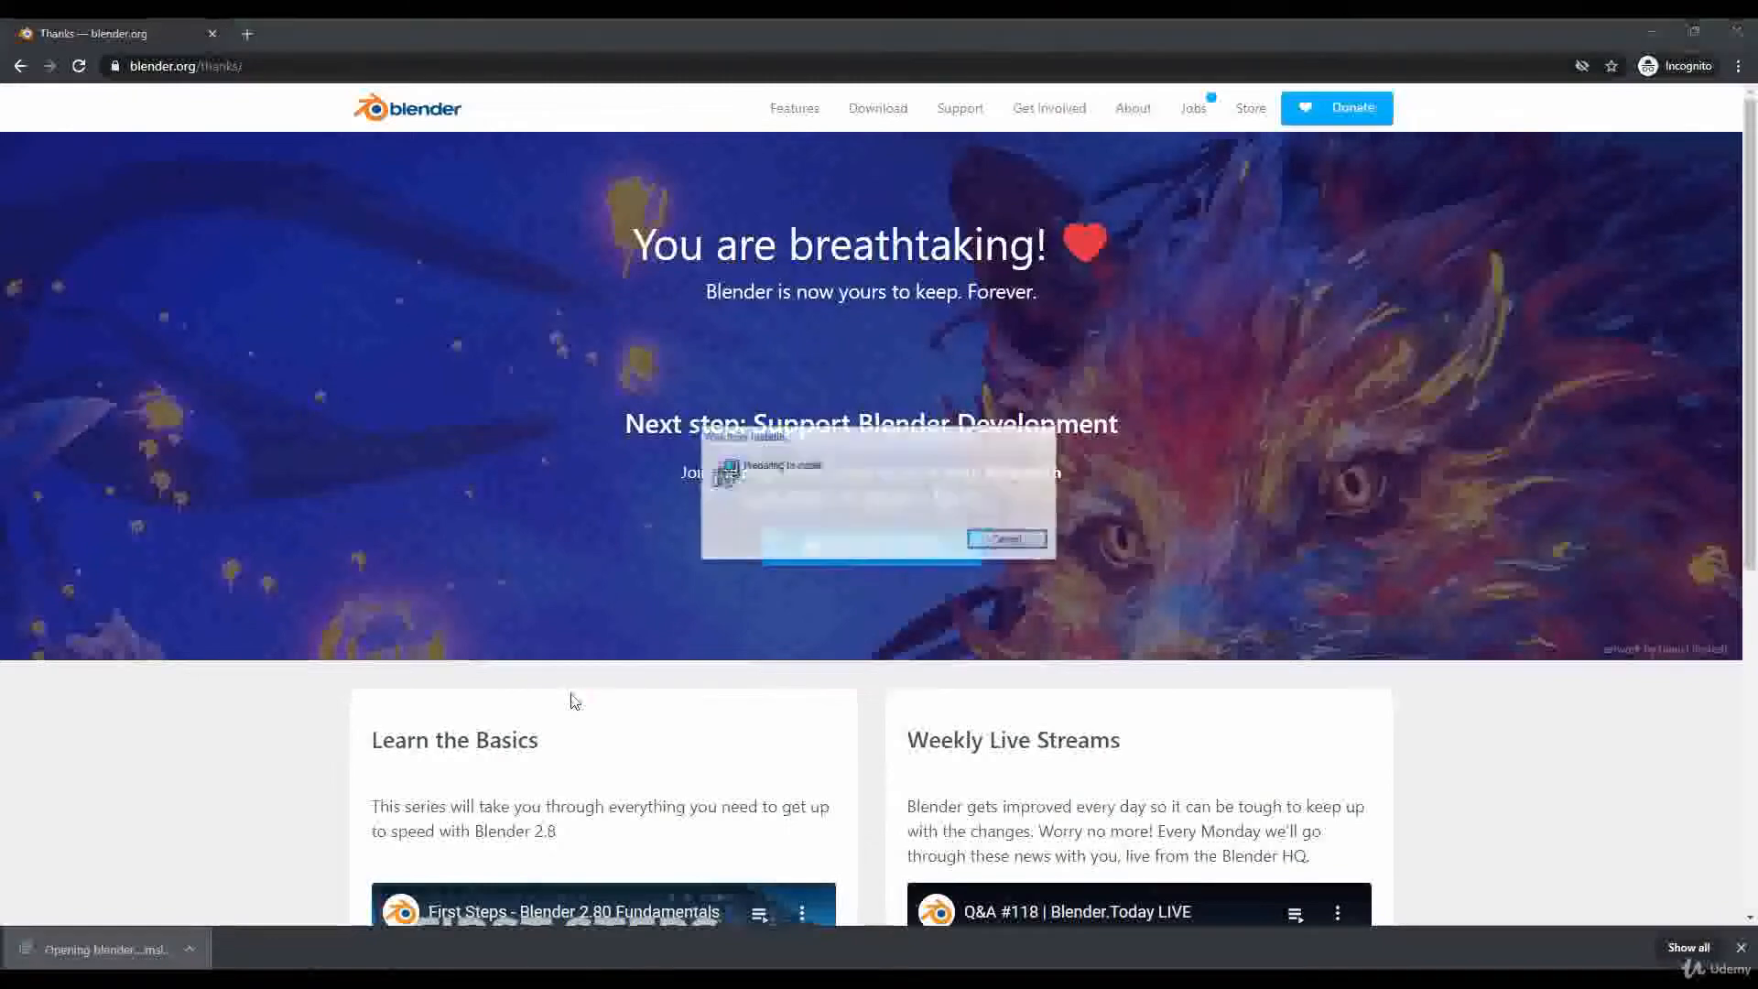
left_click(969, 645)
left_click(810, 605)
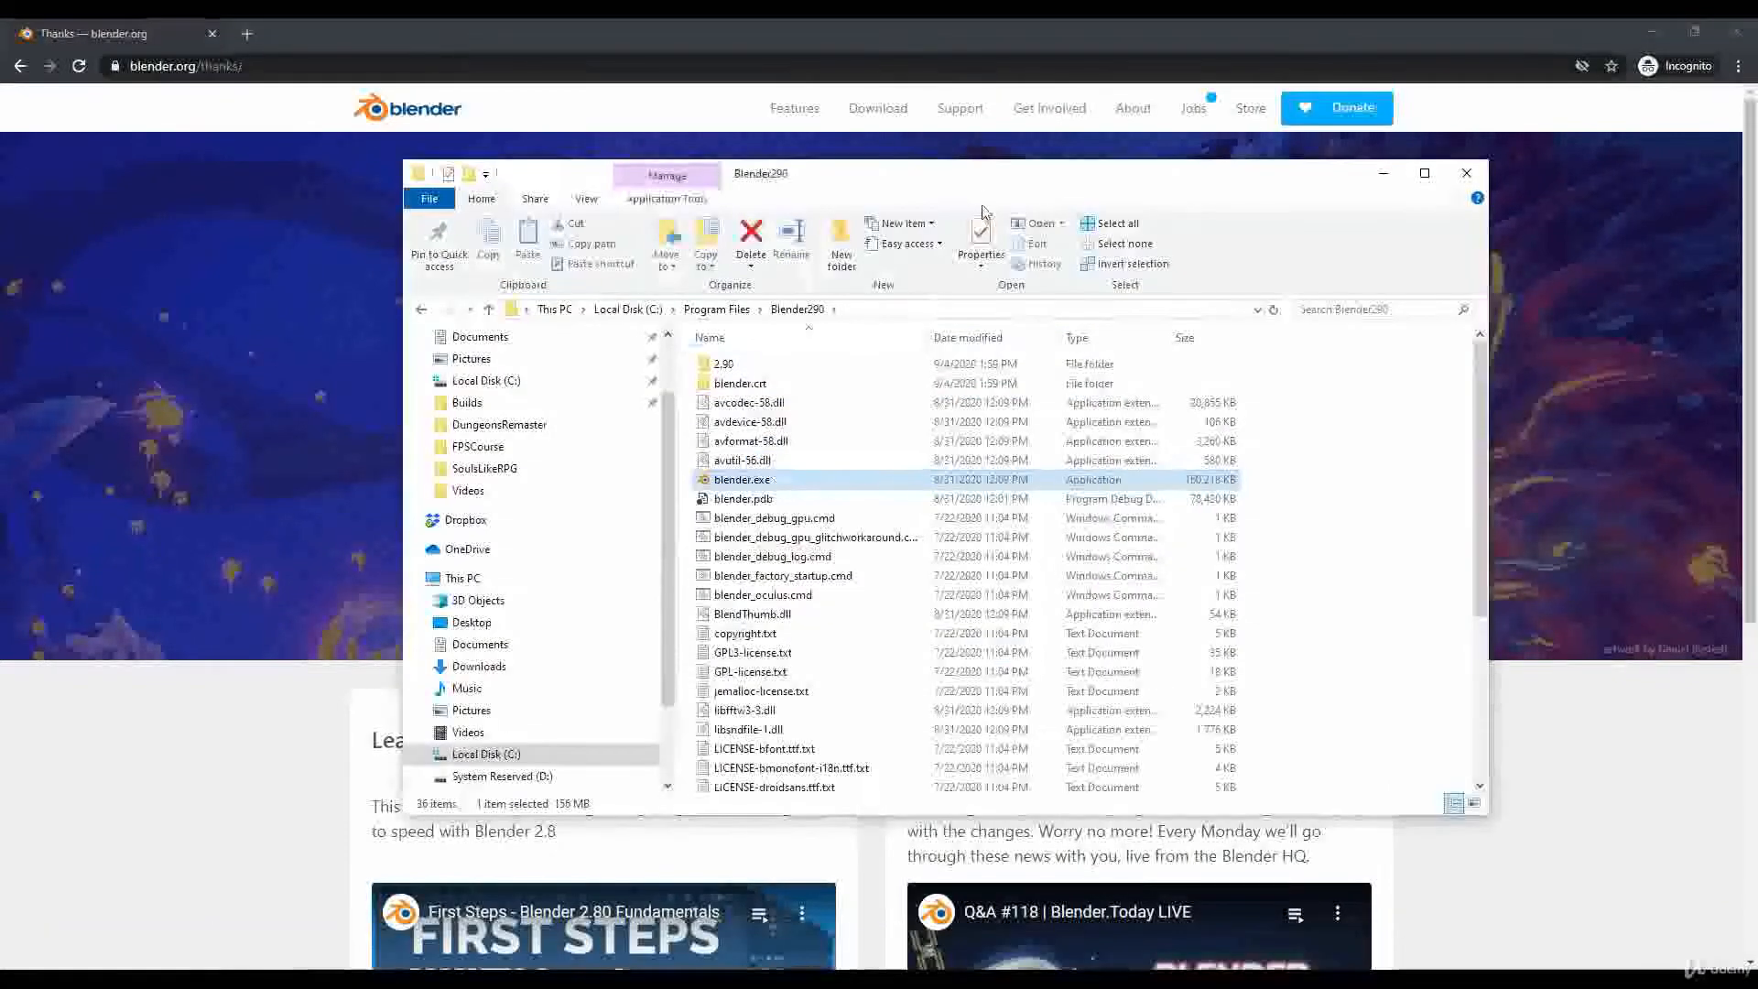
Step: Launch blender.exe from the Blender290 program folder, save the default quick setup settings and dismiss the splash screen
double_click(704, 485)
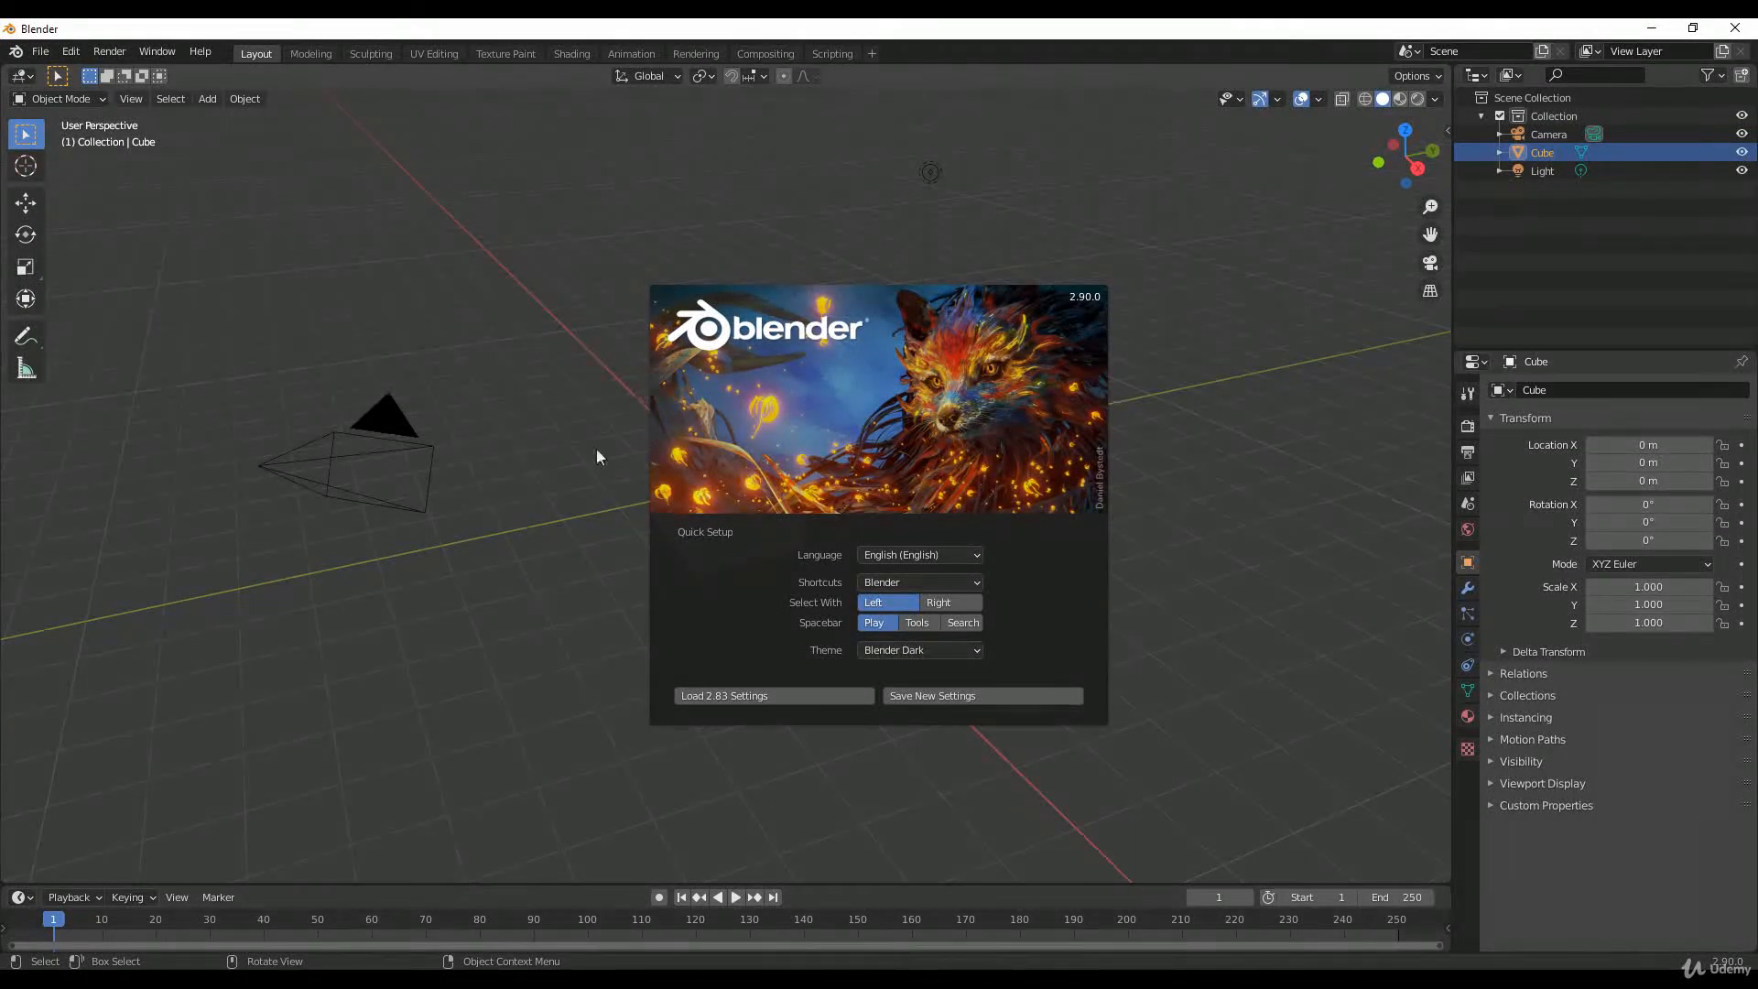
left_click(965, 701)
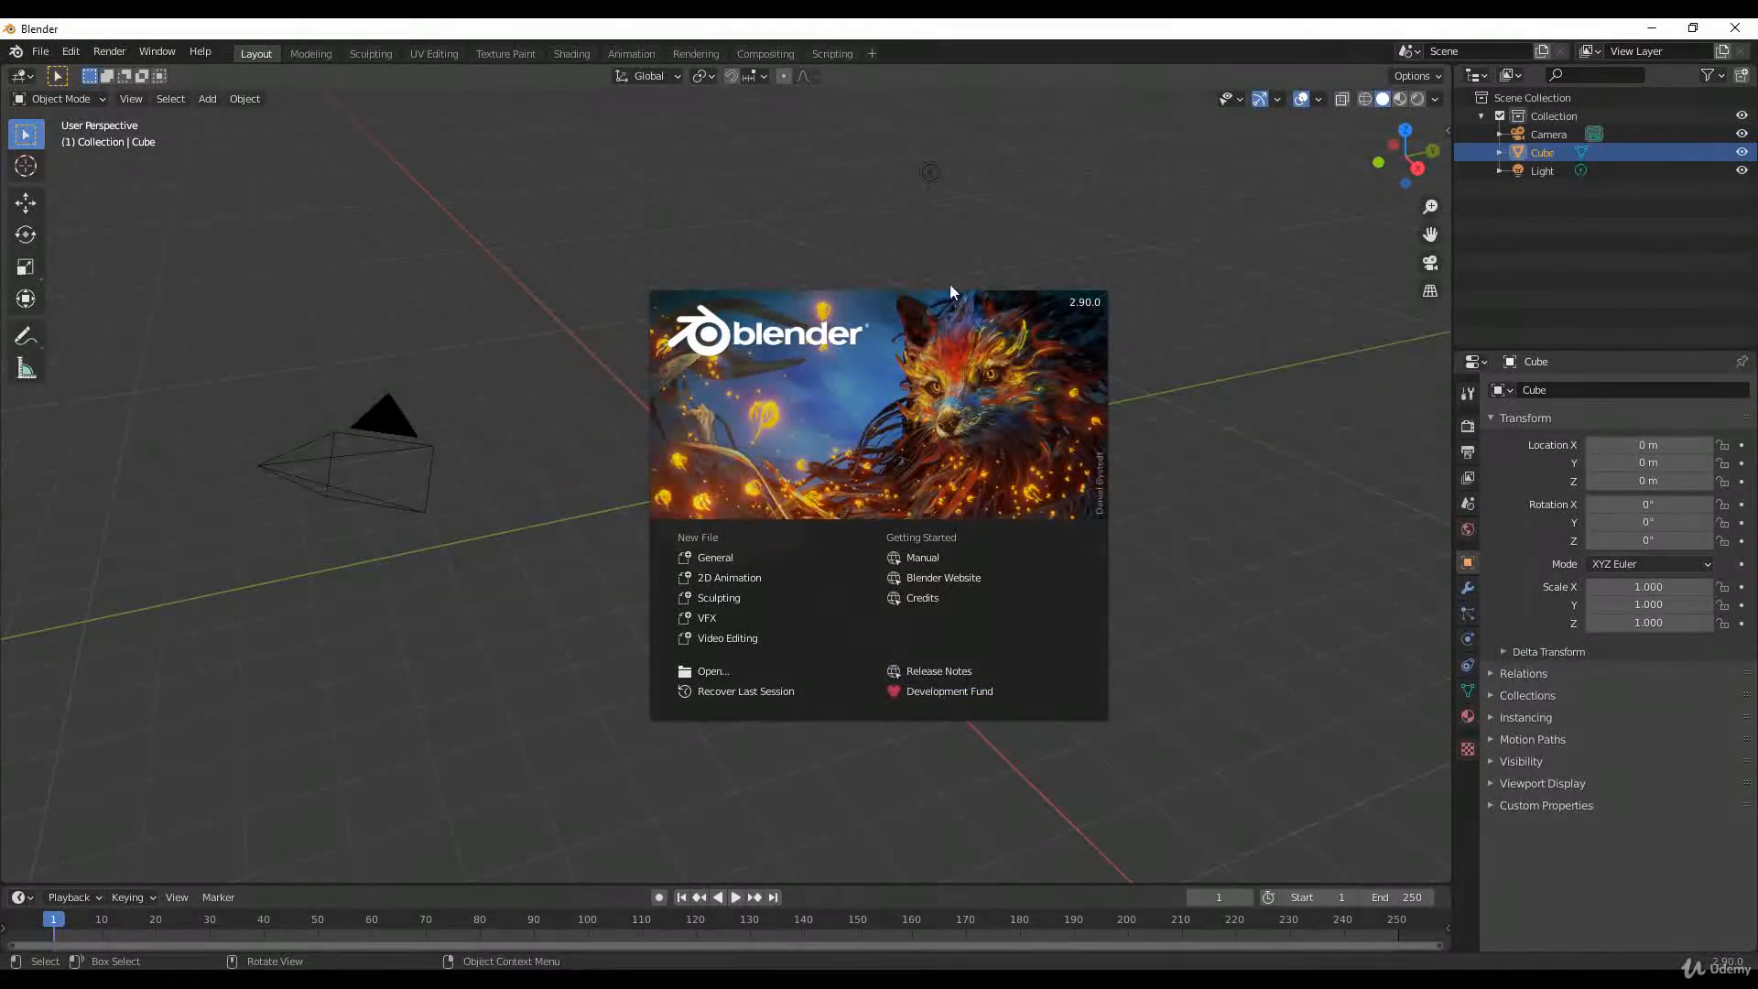
left_click(864, 245)
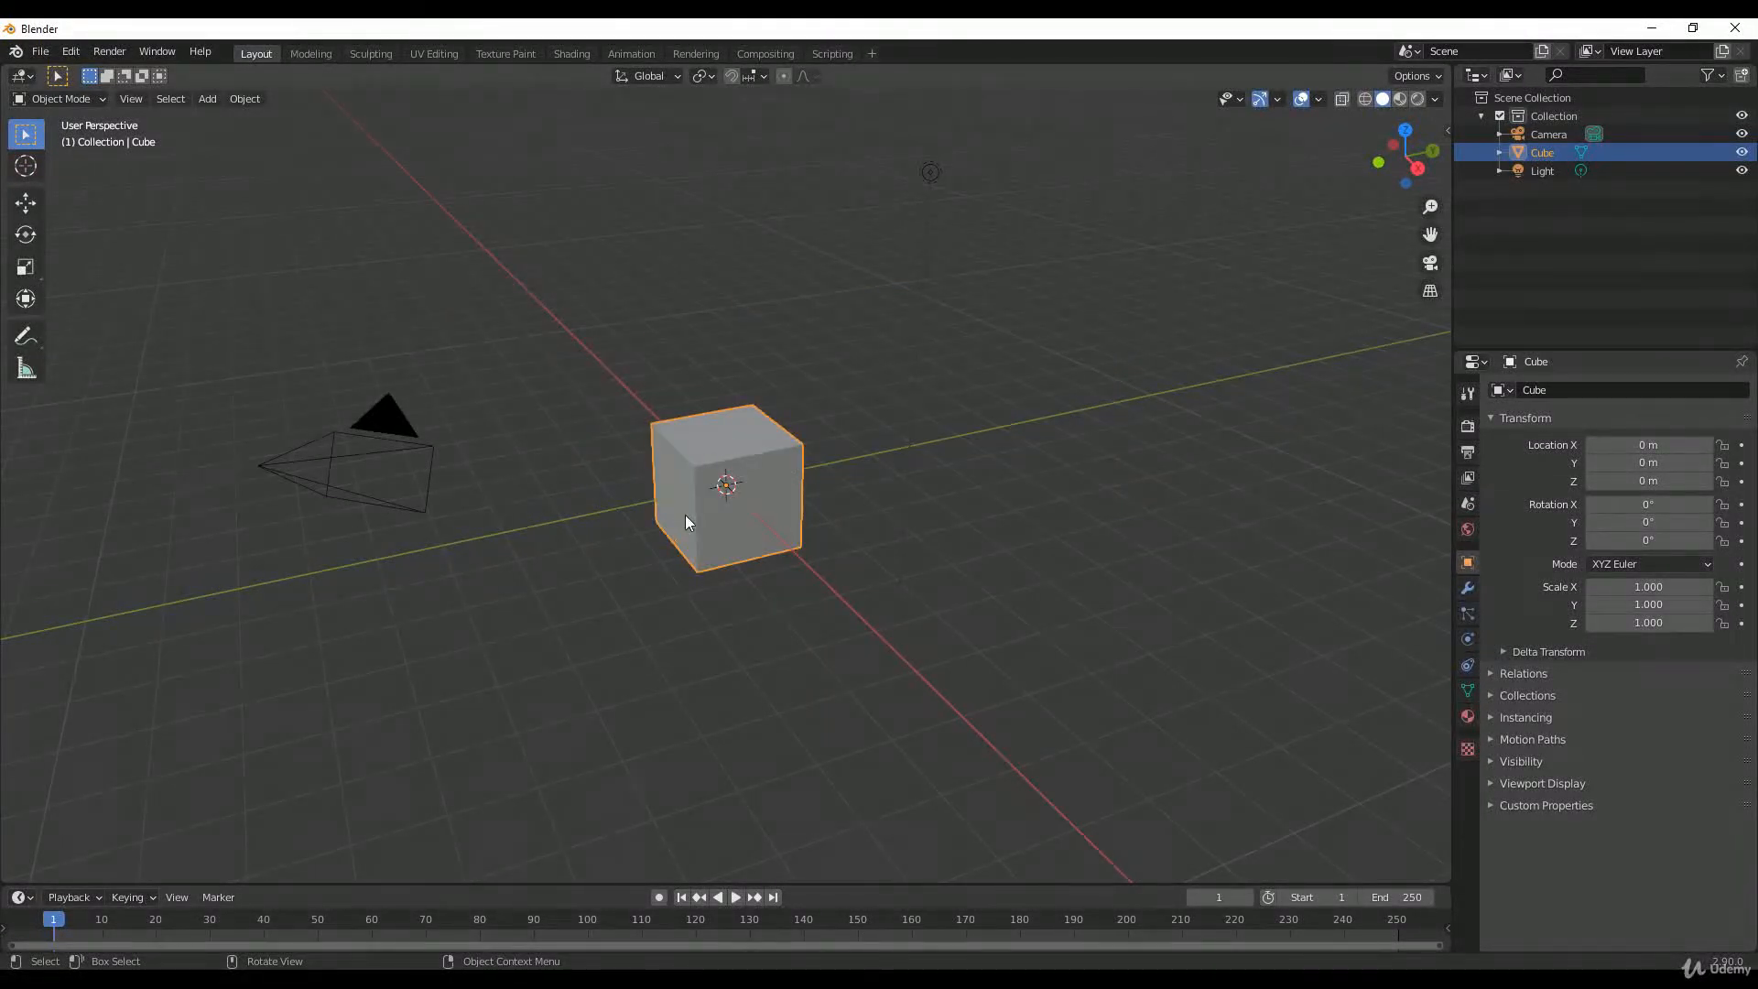
Step: Delete the default camera, cube and light to leave the scene empty
left_click(407, 433)
left_click(698, 436)
left_click(931, 172)
left_click(386, 423)
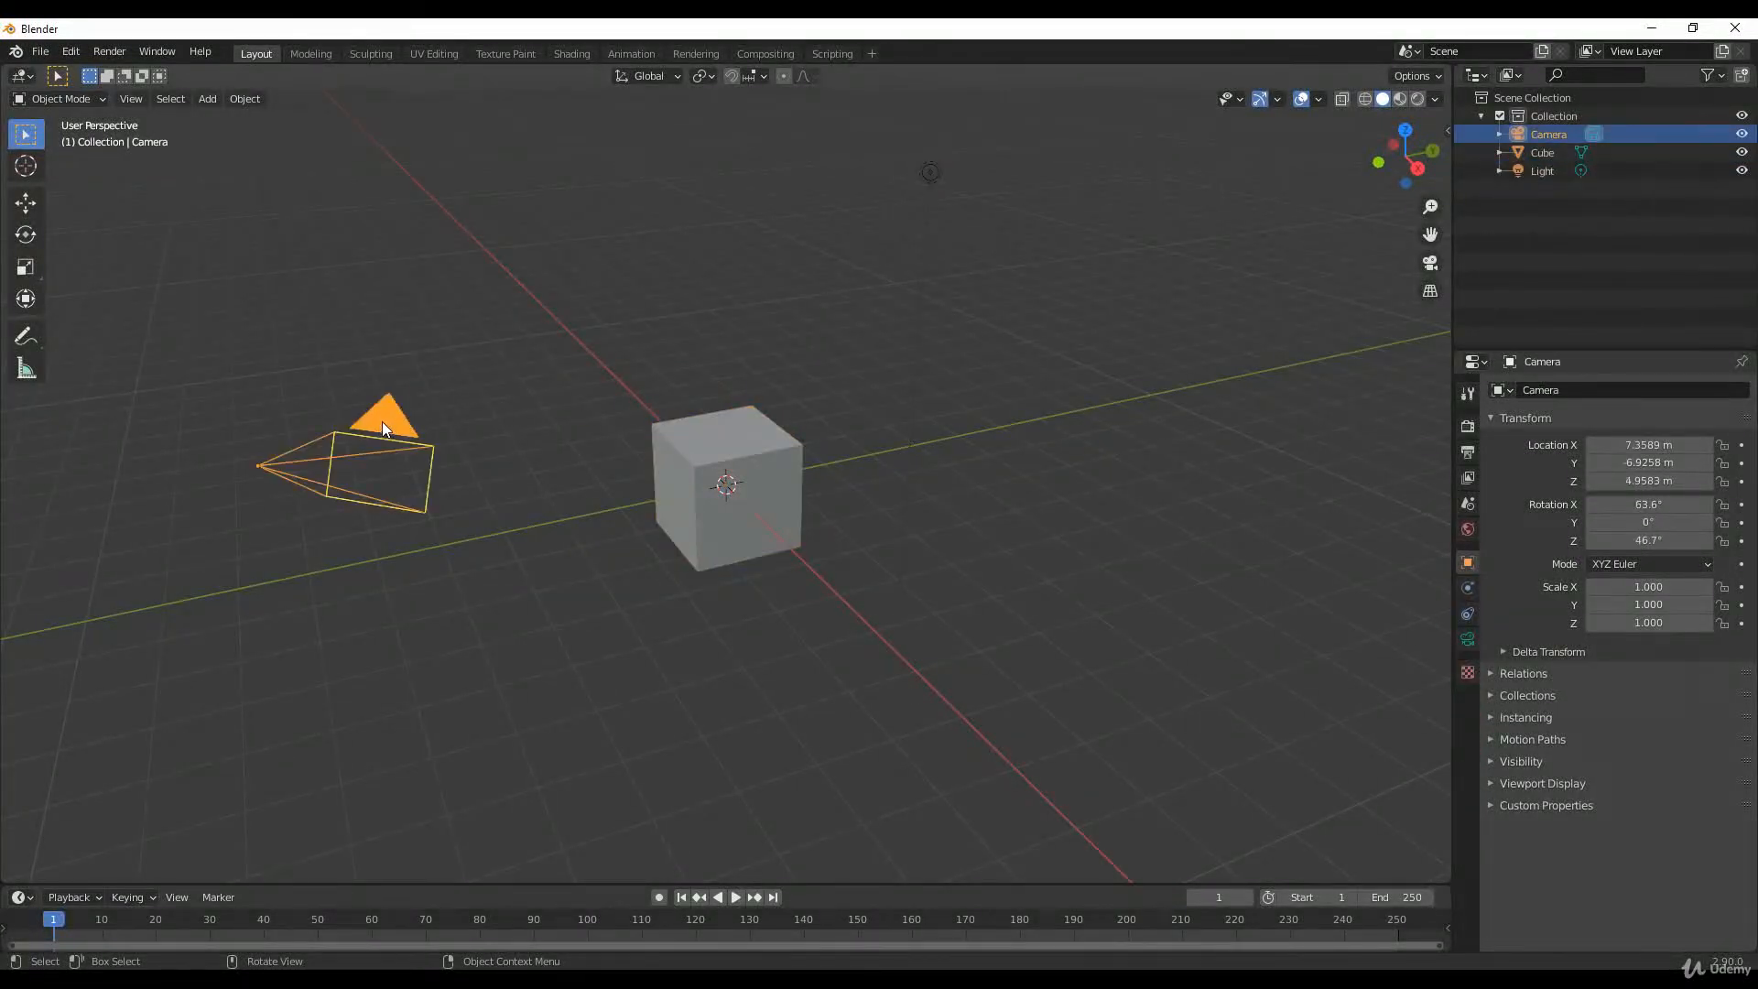
key("Delete")
left_click(712, 452)
key("Delete")
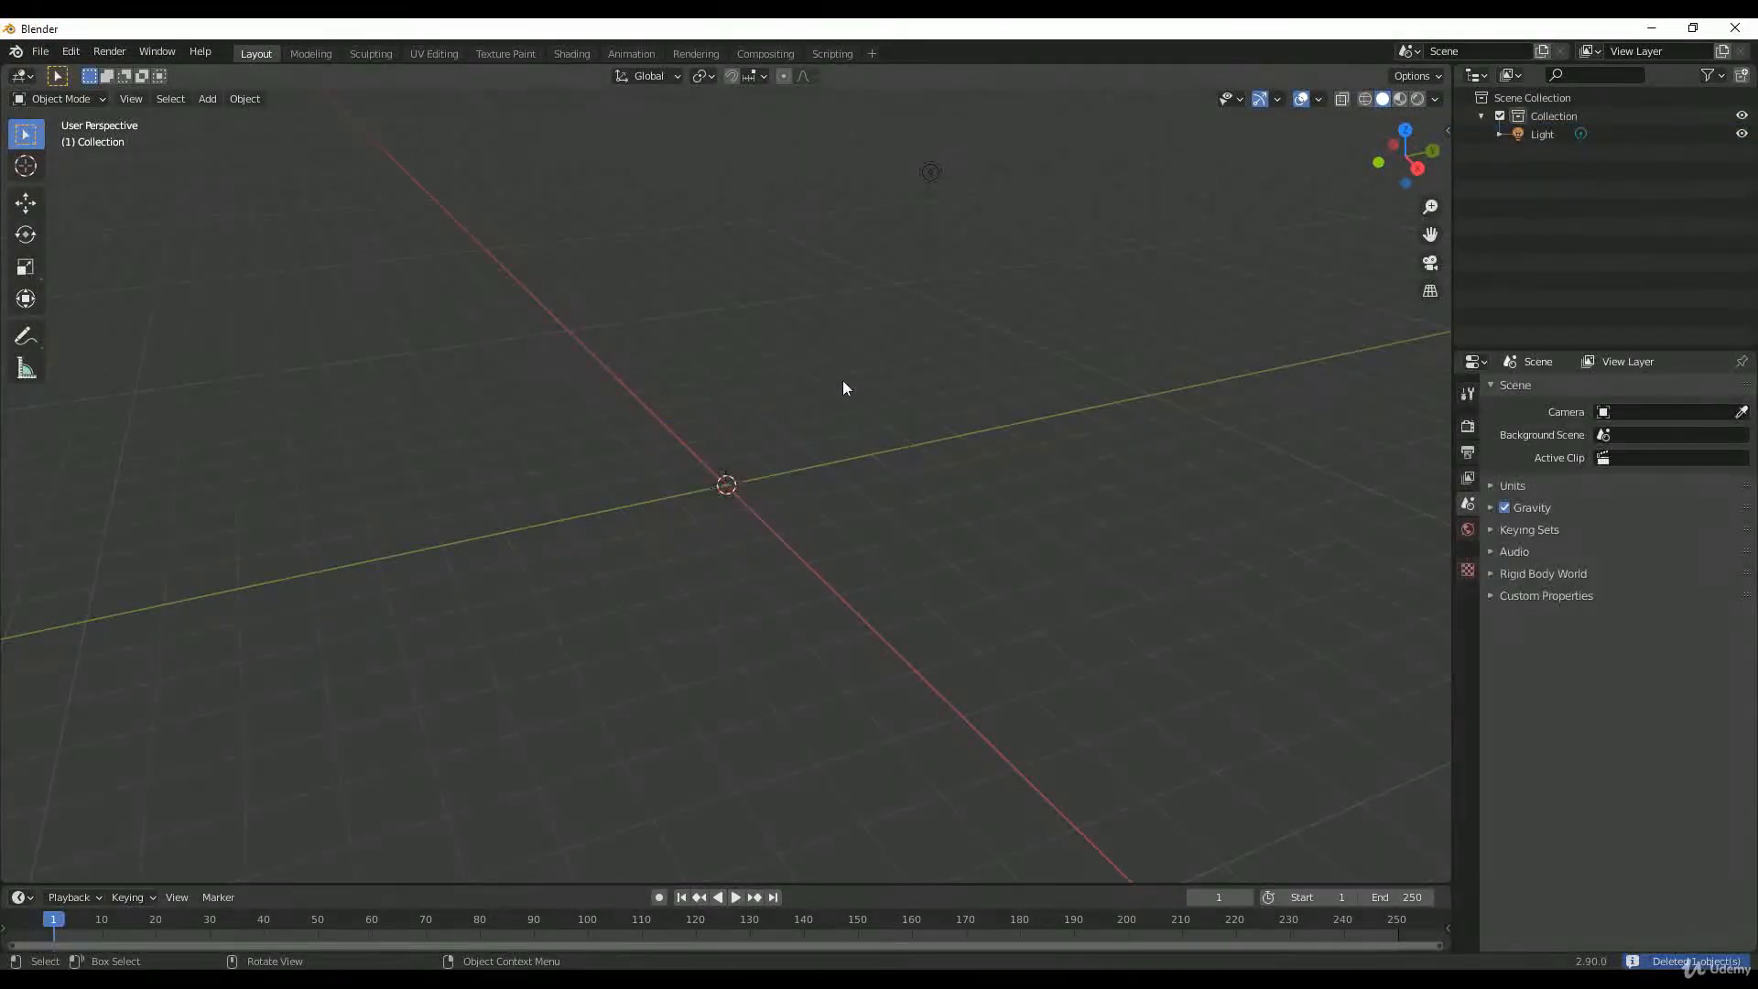
left_click(929, 172)
key("Delete")
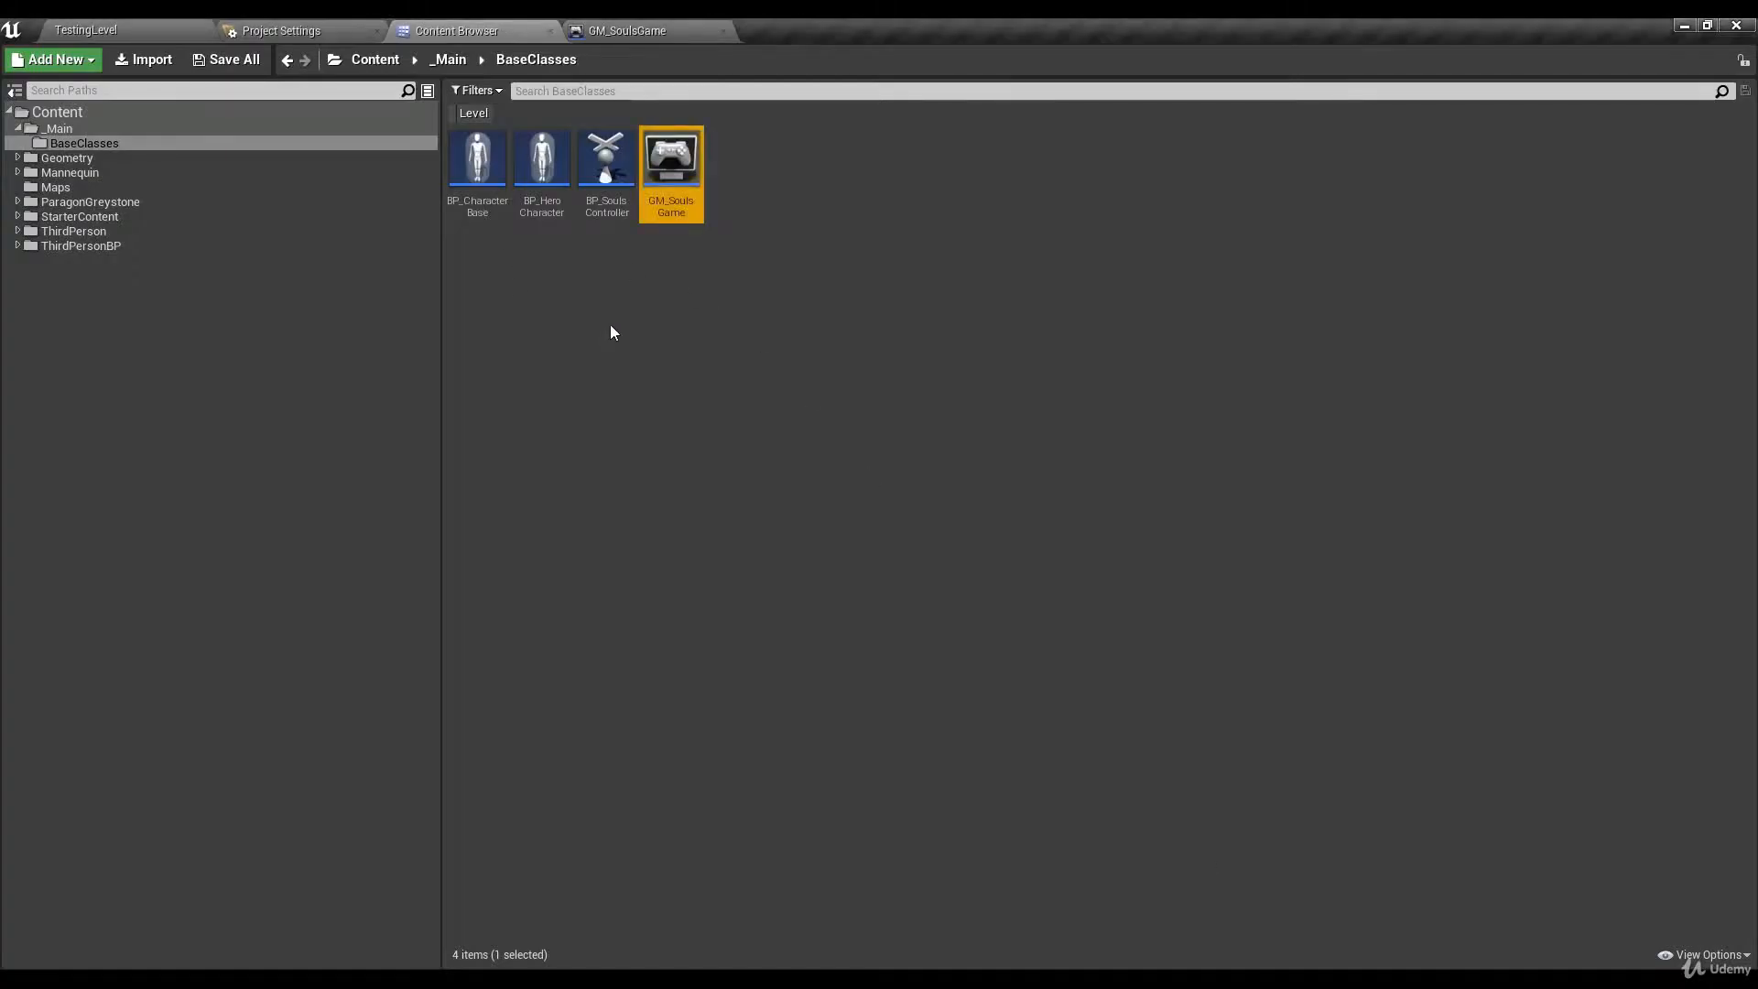
Step: In Unreal Editor, filter the ParagonGreystone folder to show only skeletal meshes
left_click(113, 202)
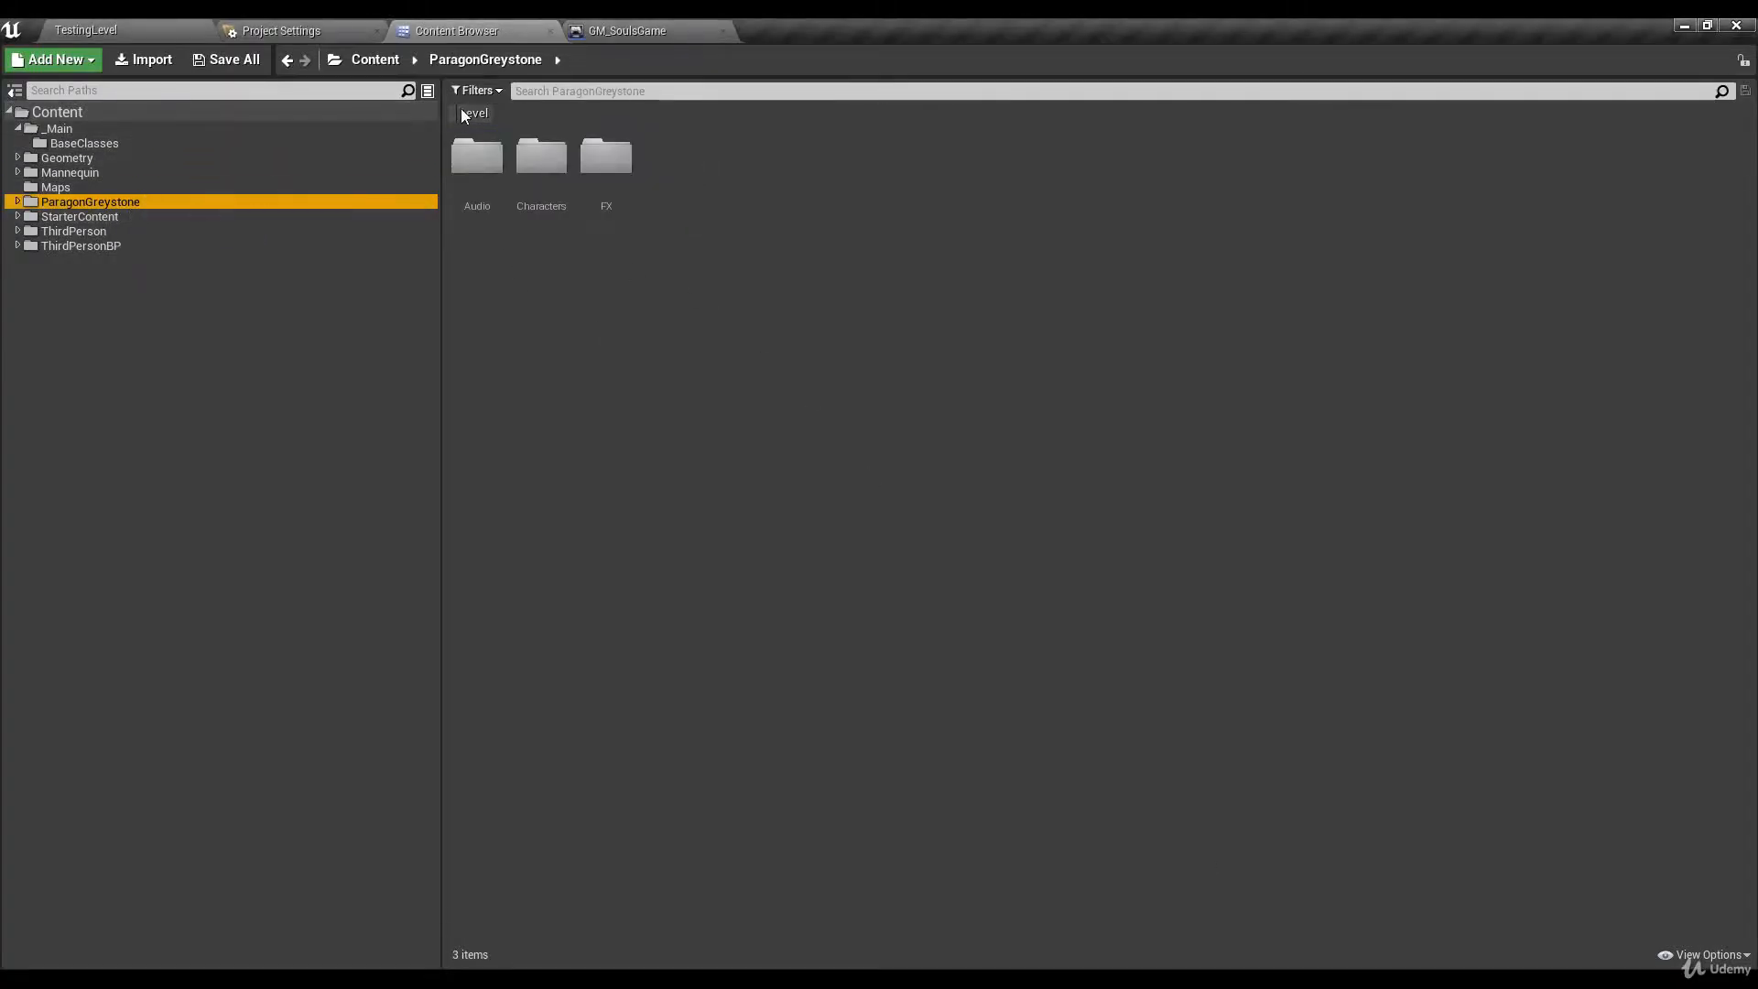
left_click(478, 90)
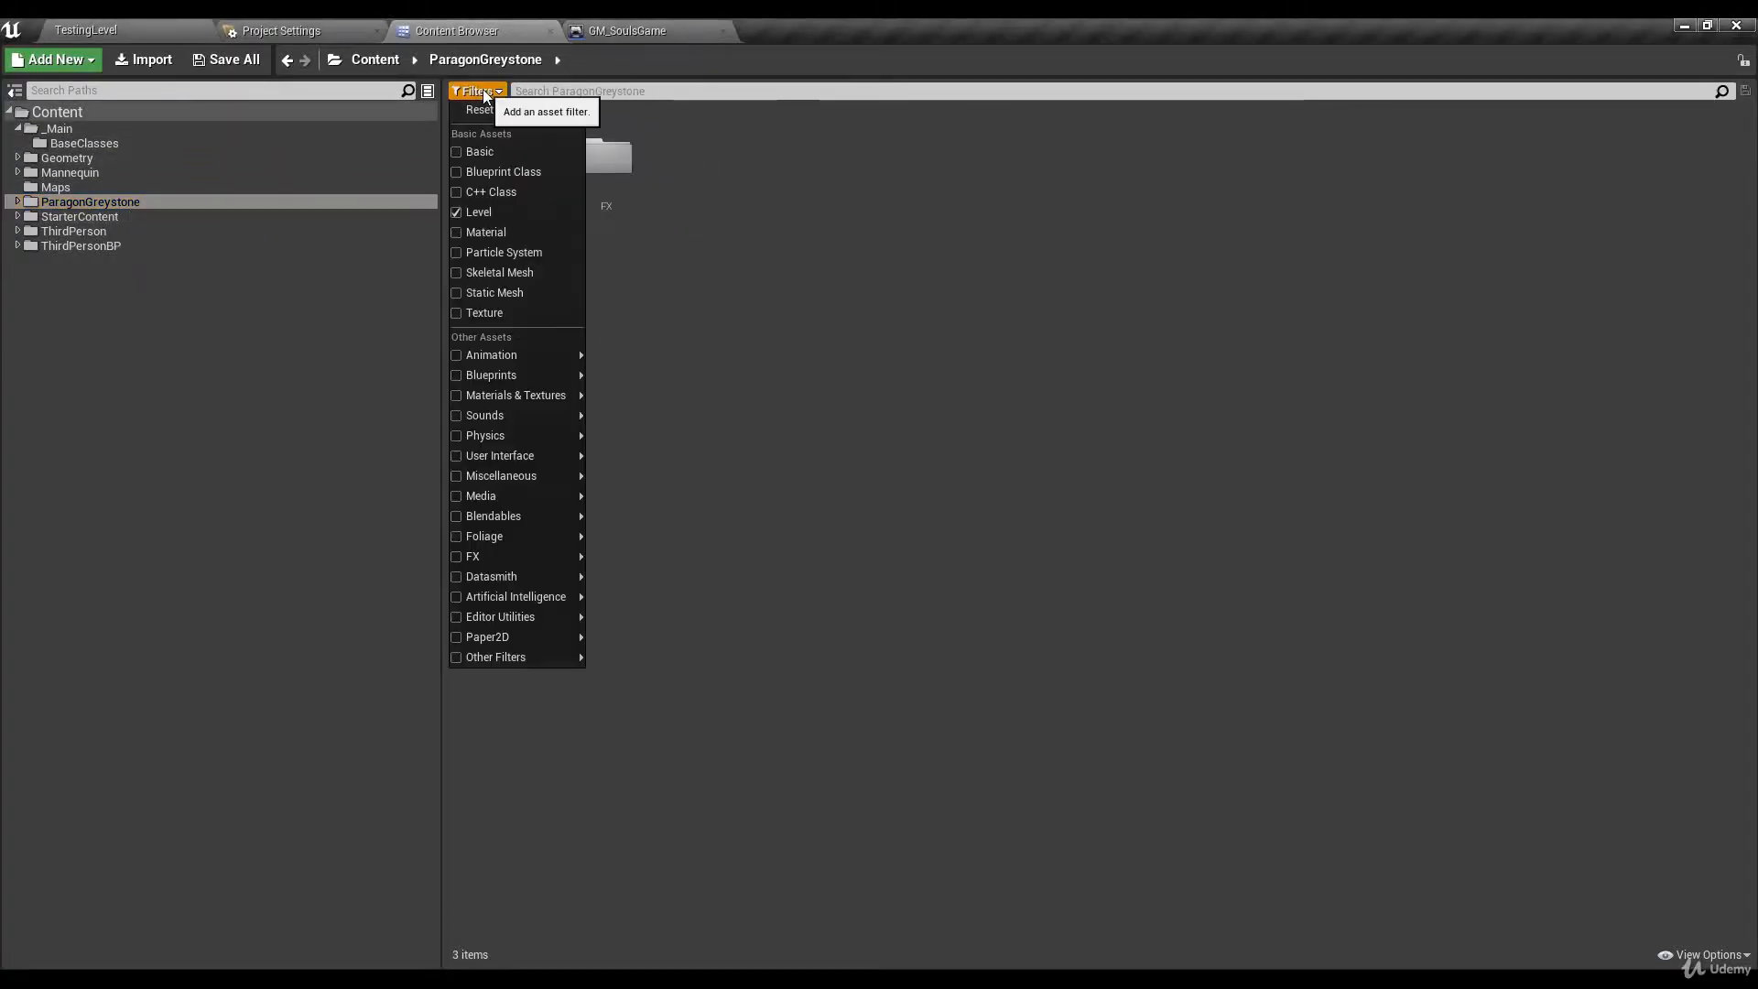
left_click(459, 273)
Step: Start exporting the Greystone_Tough skeletal mesh
left_click(673, 212)
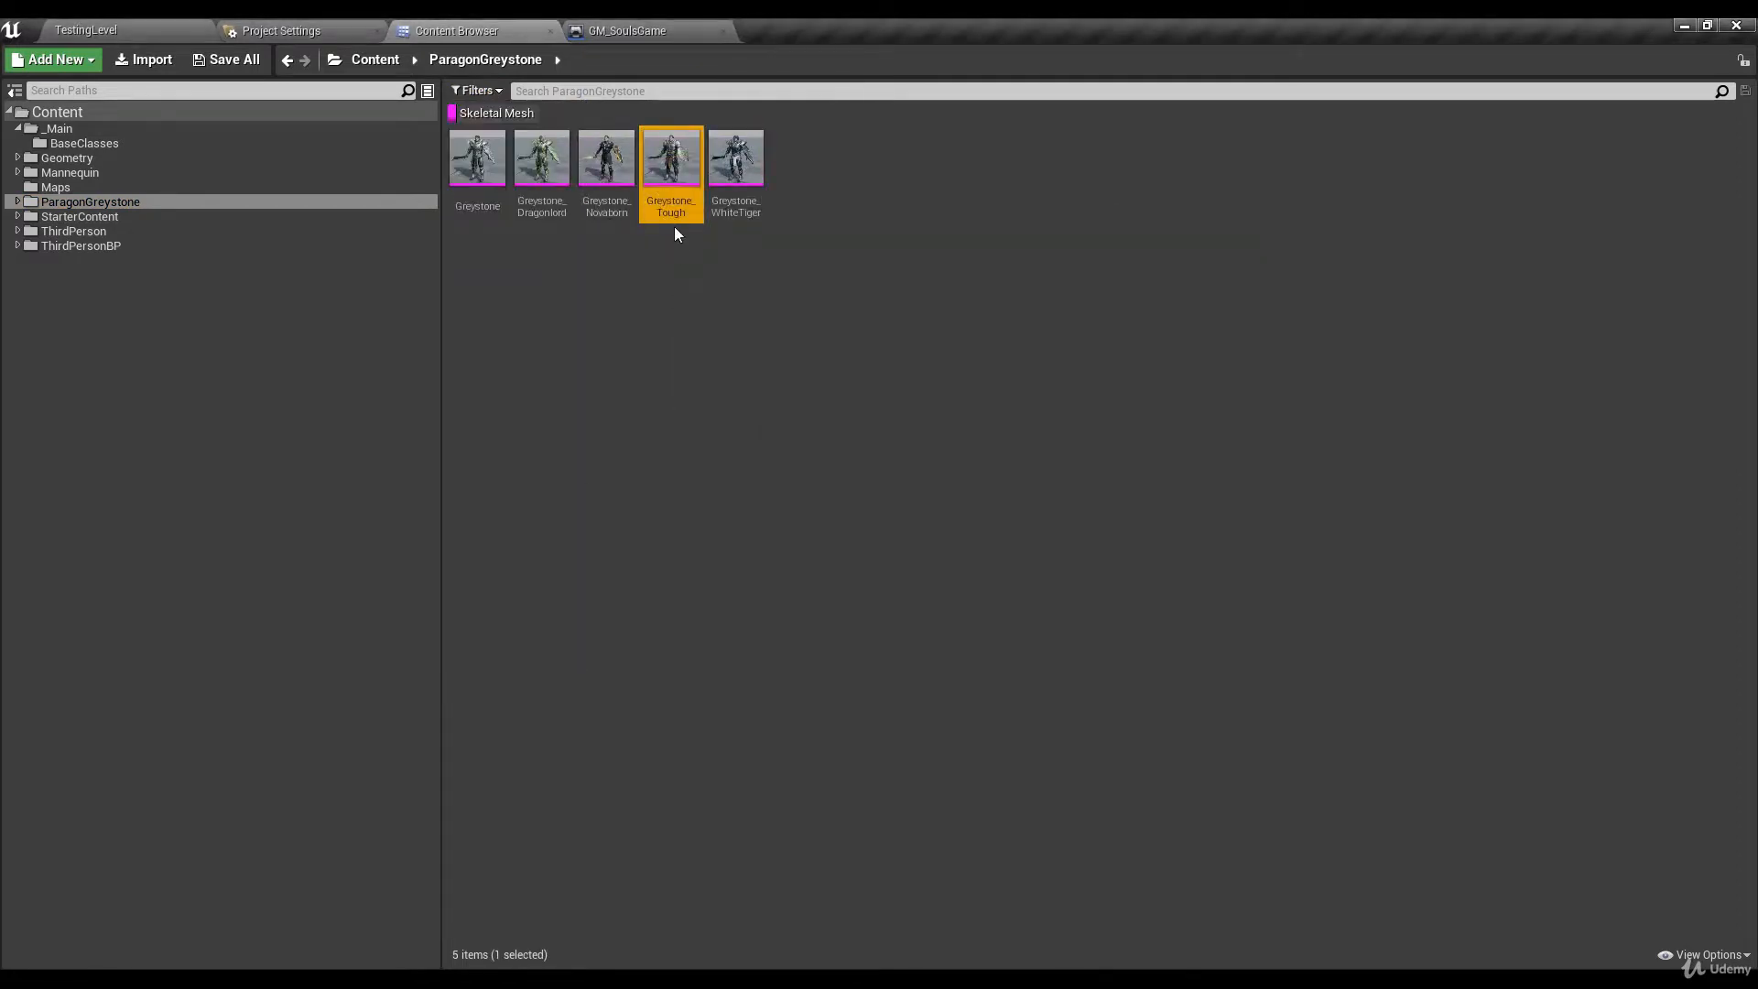
left_click(695, 278)
left_click(679, 207)
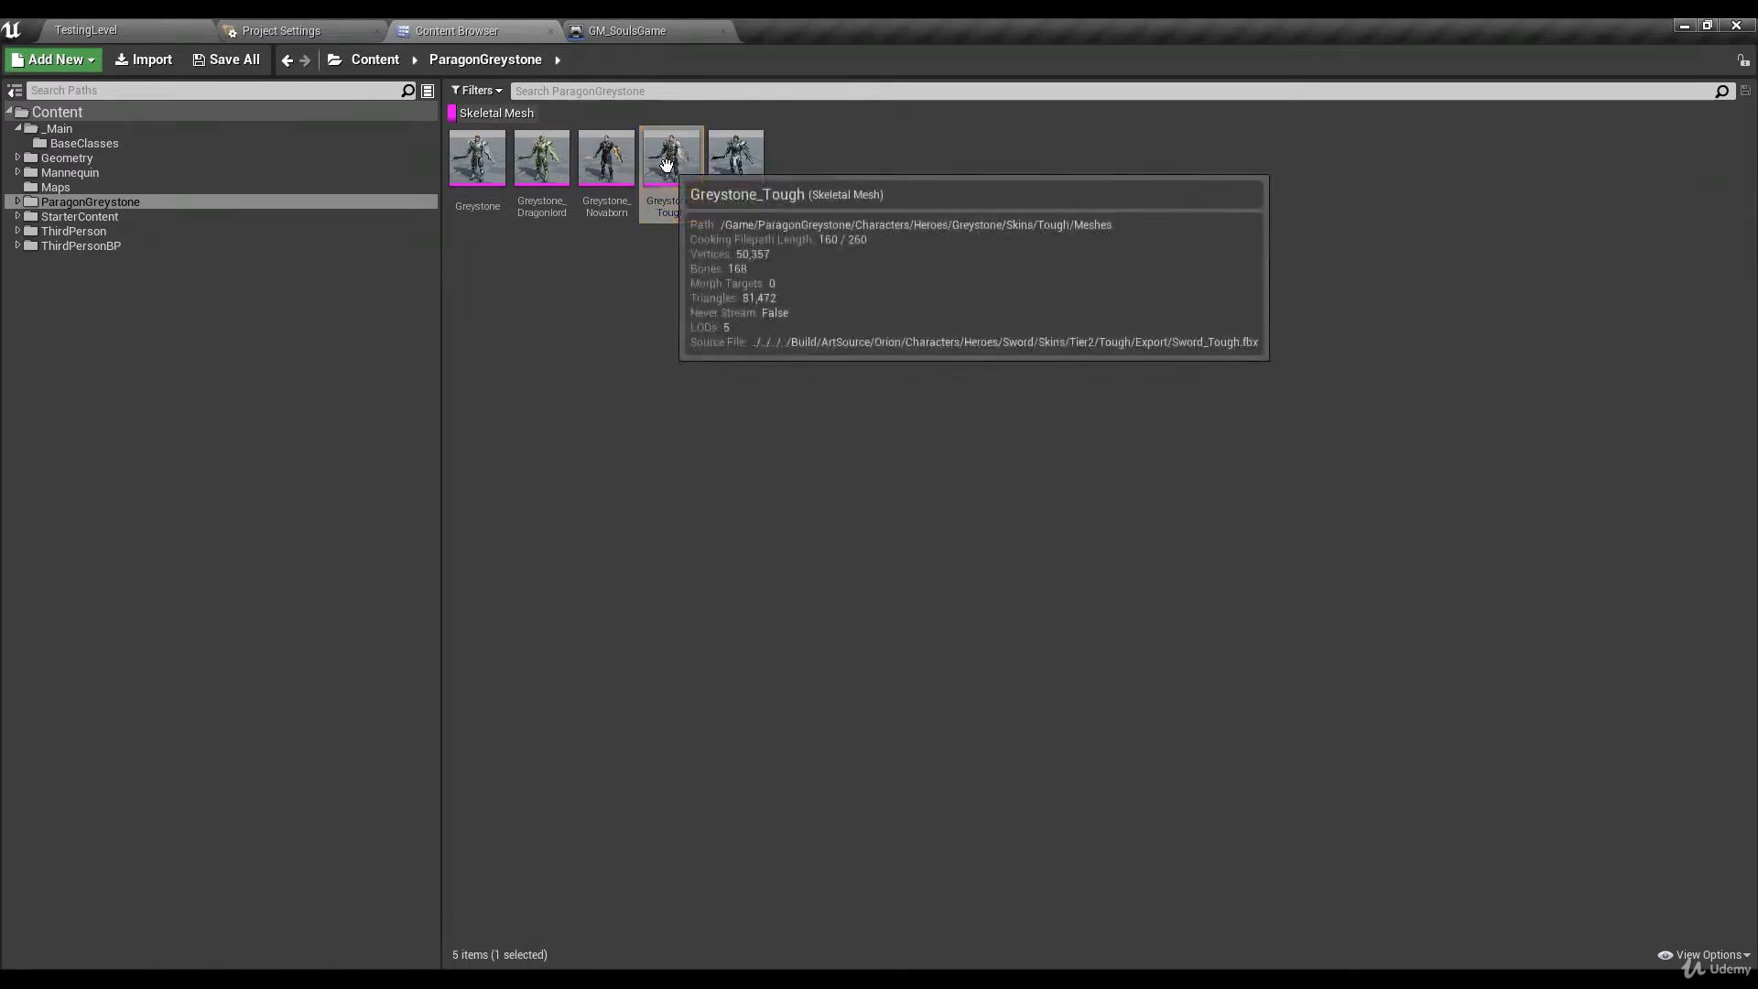
right_click(667, 167)
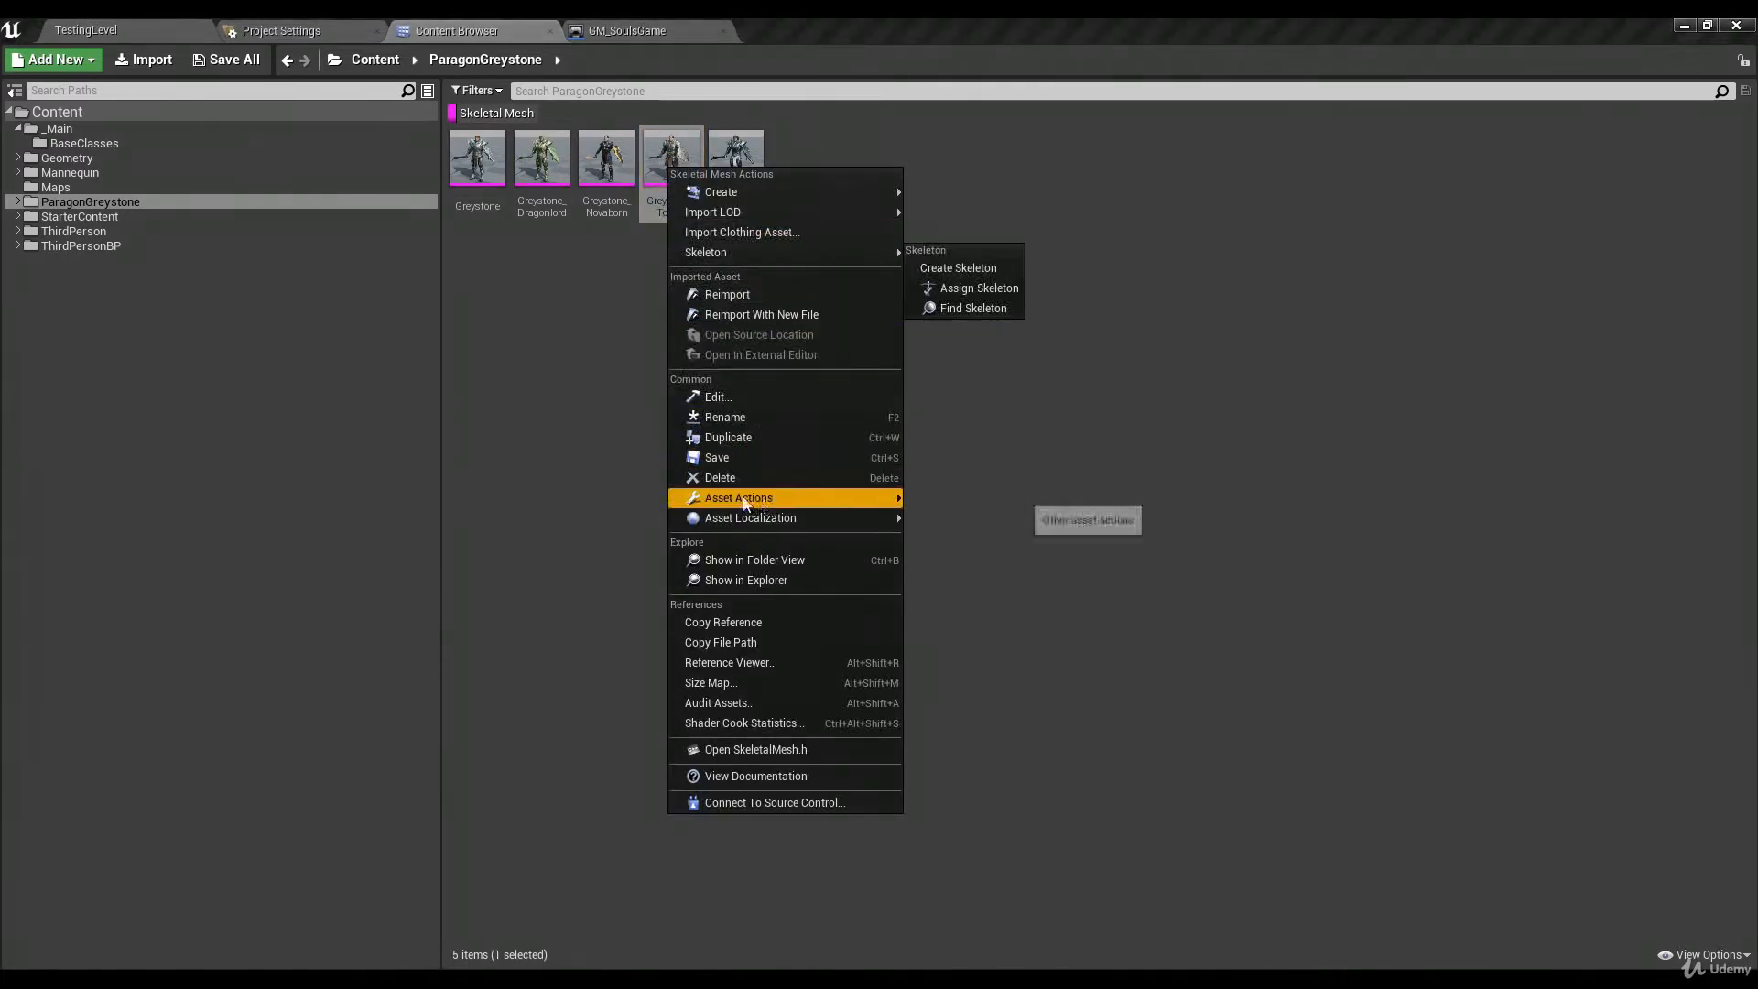
mouse_move(734, 496)
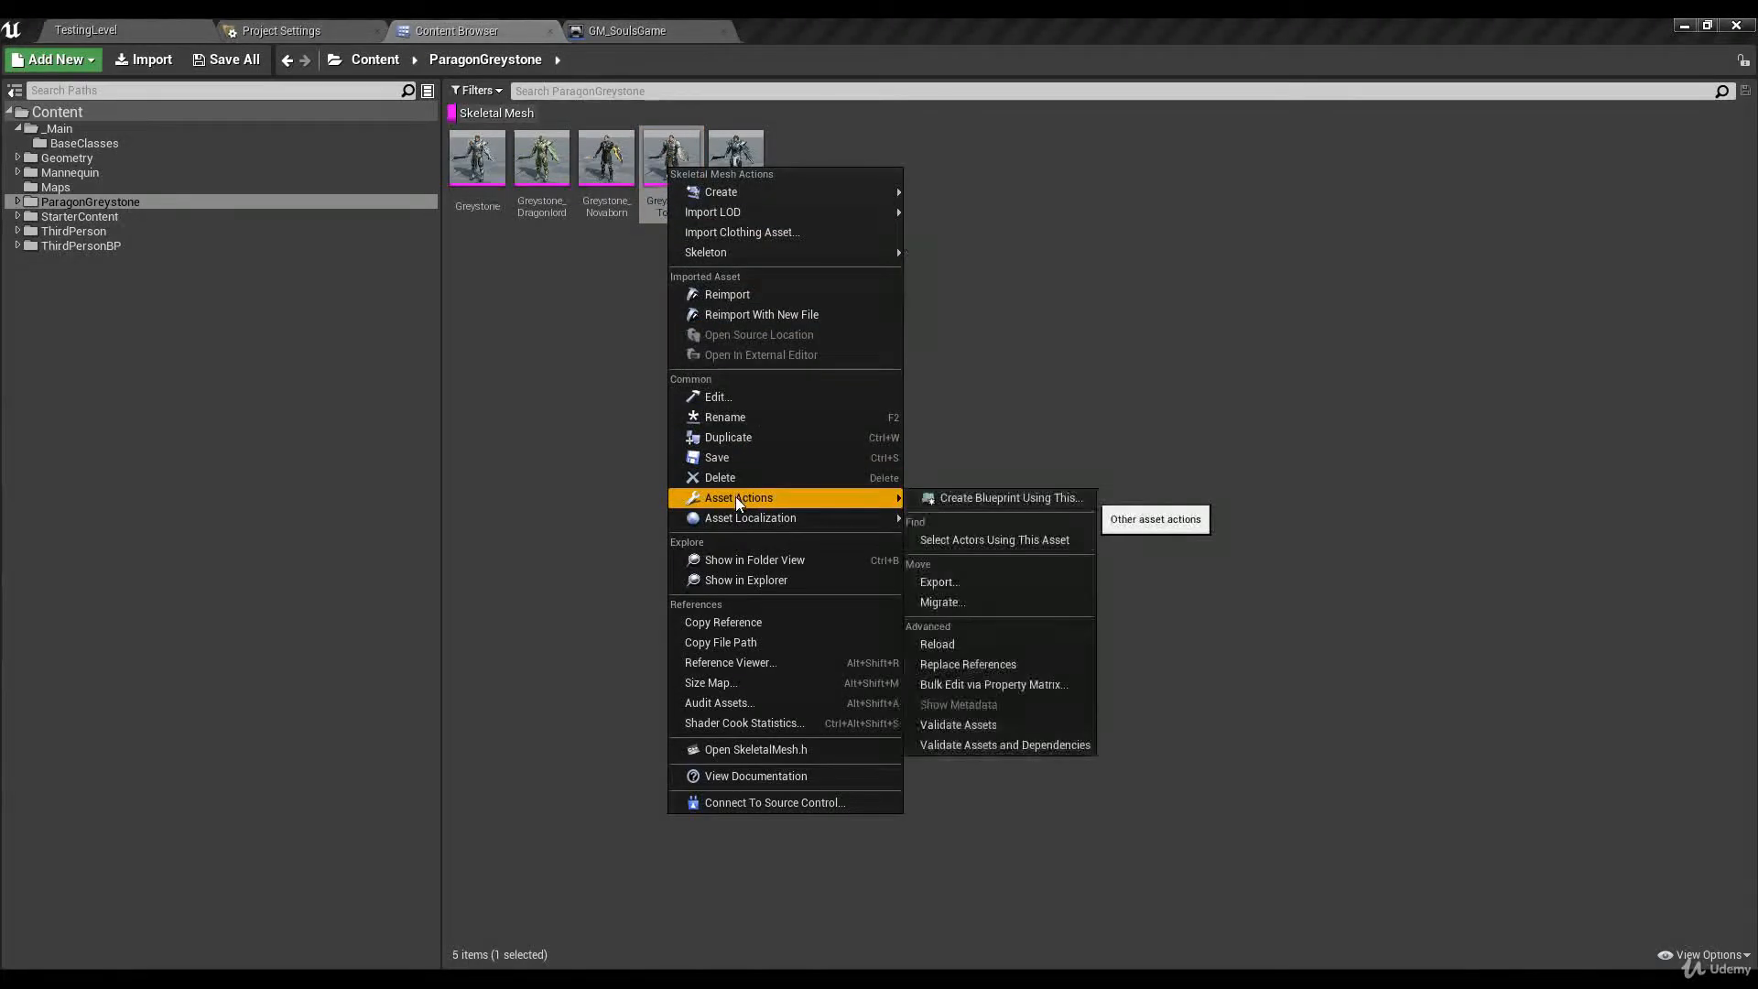
left_click(955, 584)
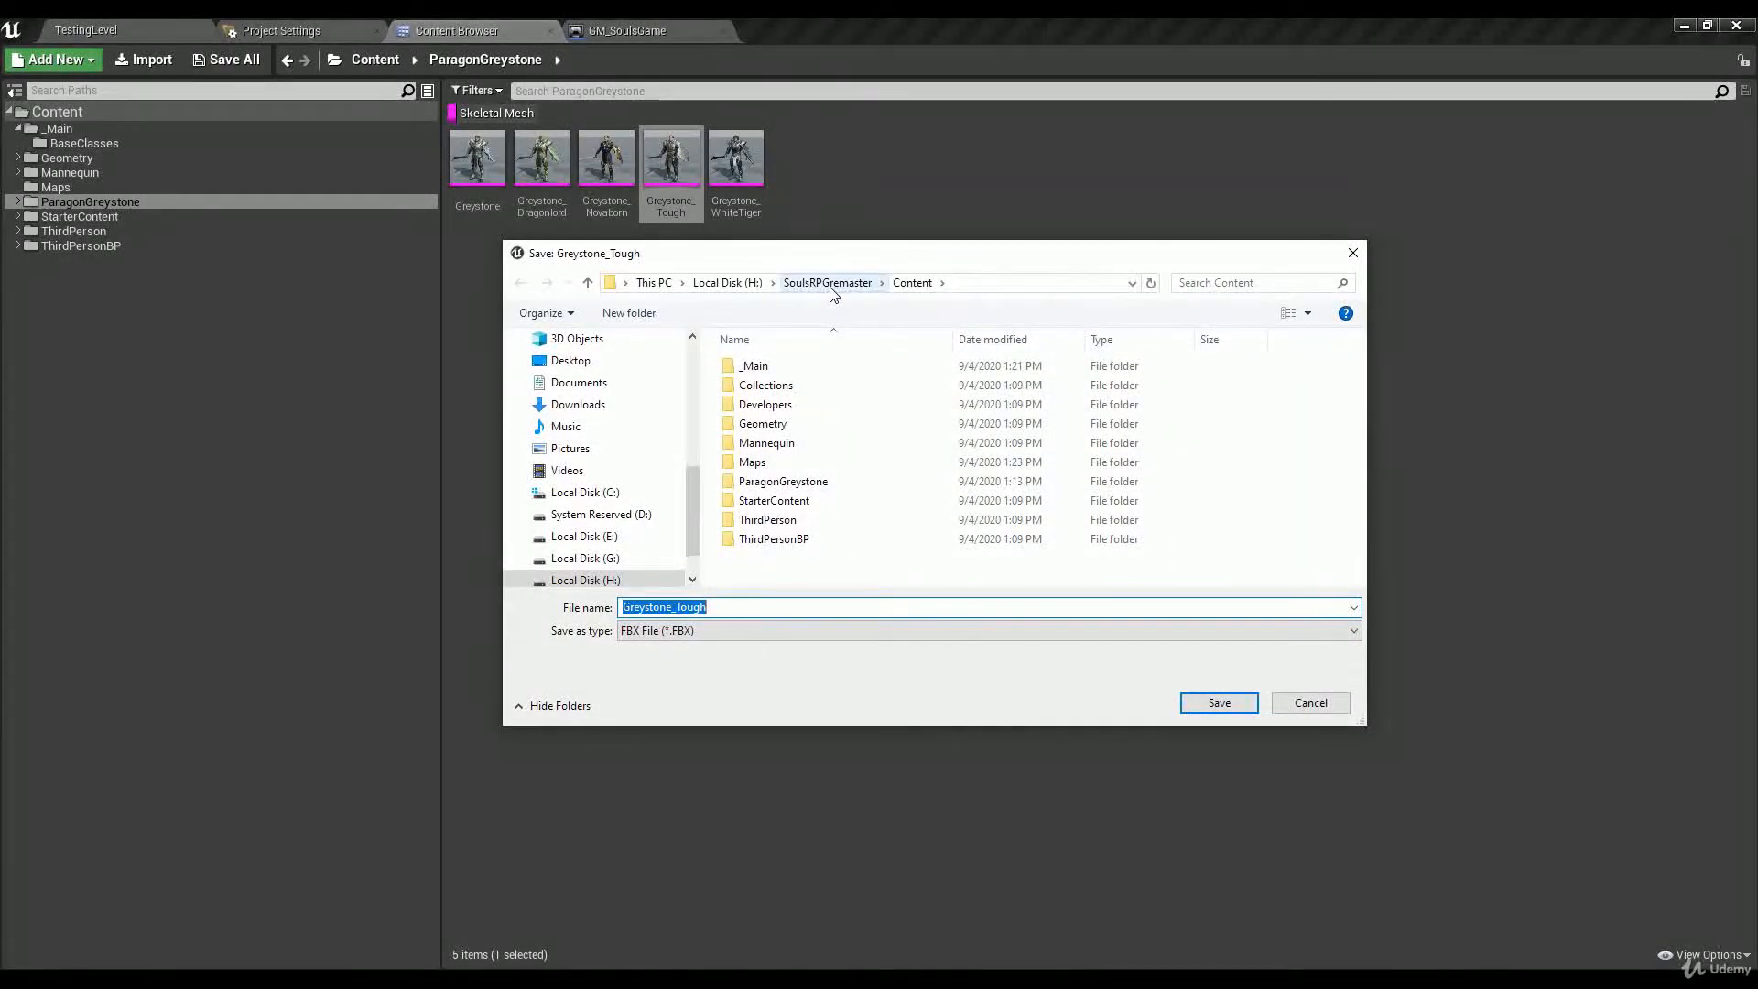
Step: Create a folder named Assets in the SoulsRPGremaster project folder for the exported file
left_click(828, 283)
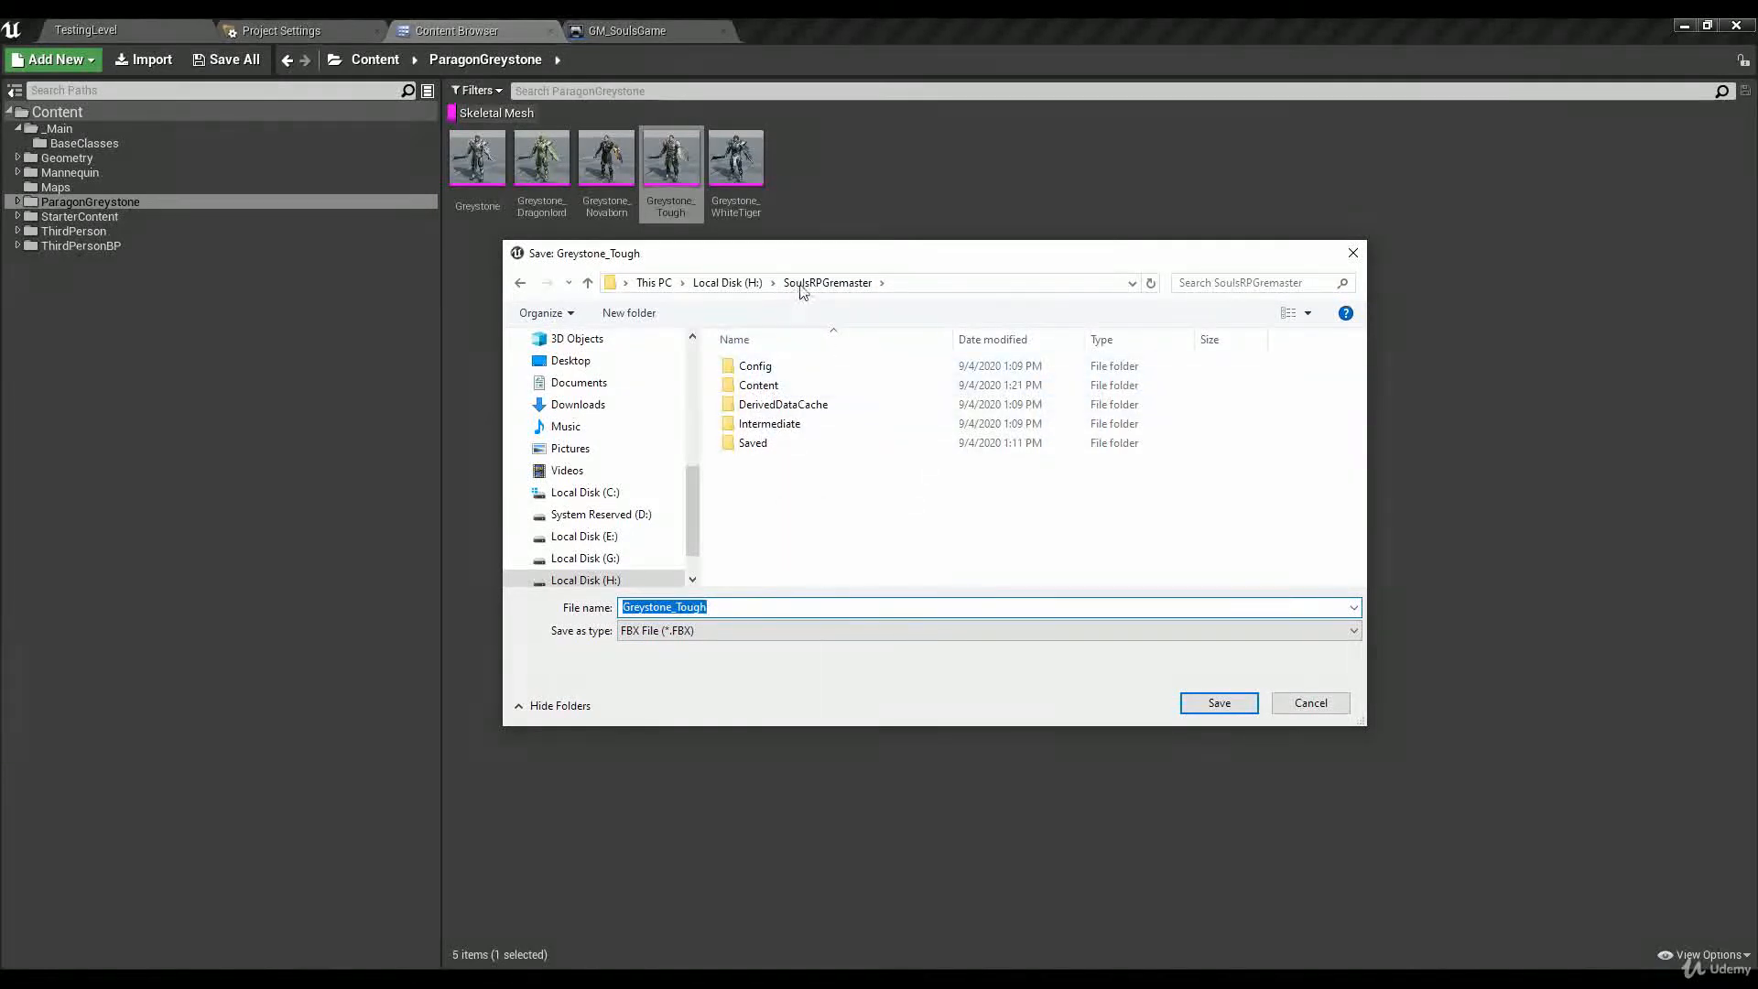
double_click(765, 387)
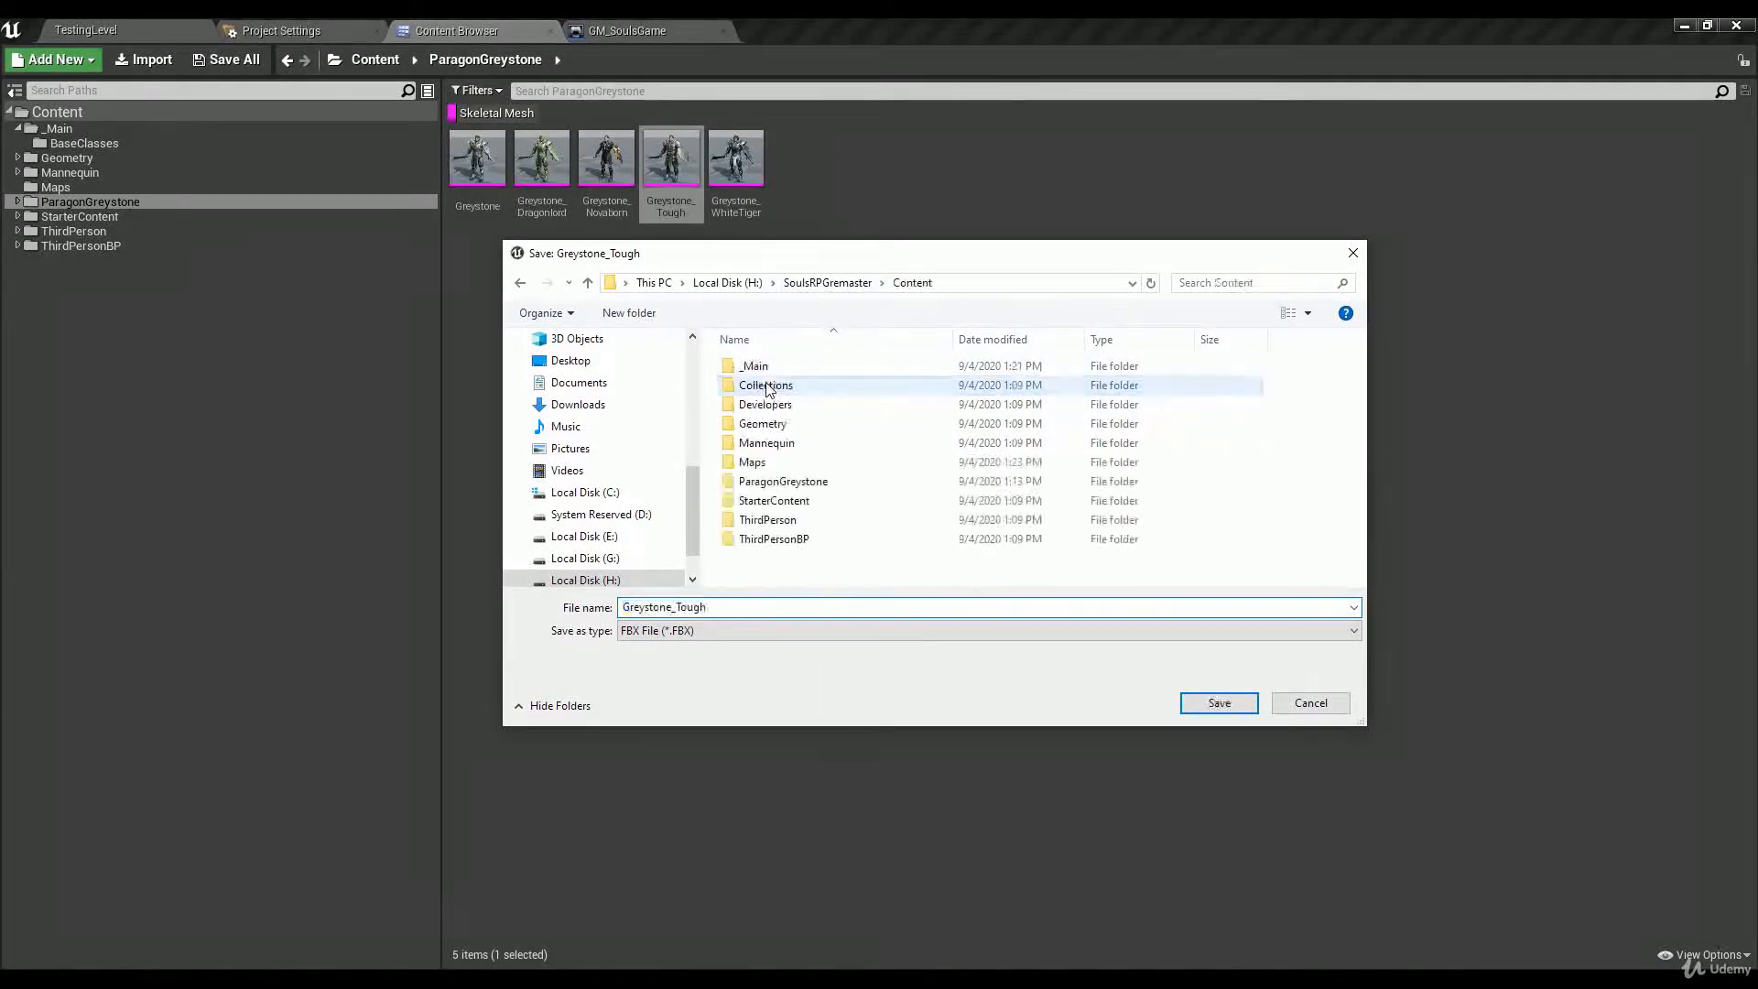
left_click(806, 284)
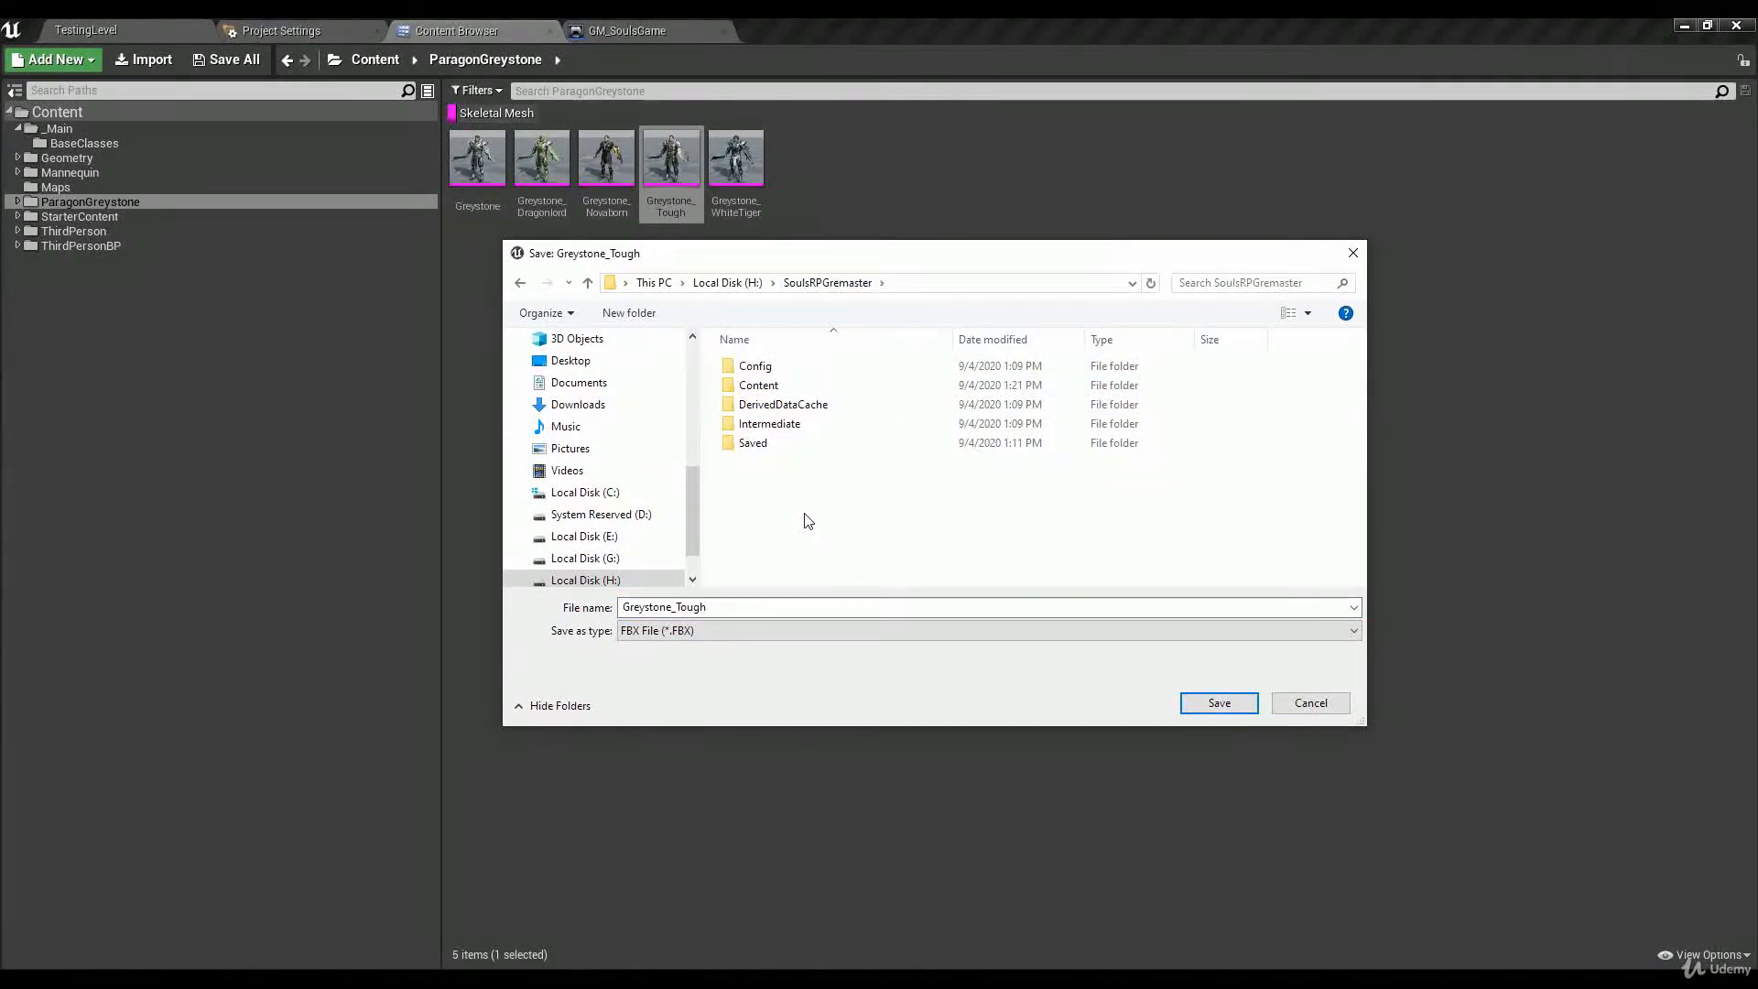
right_click(769, 491)
mouse_move(868, 730)
left_click(1014, 727)
type("Assets")
key("Return")
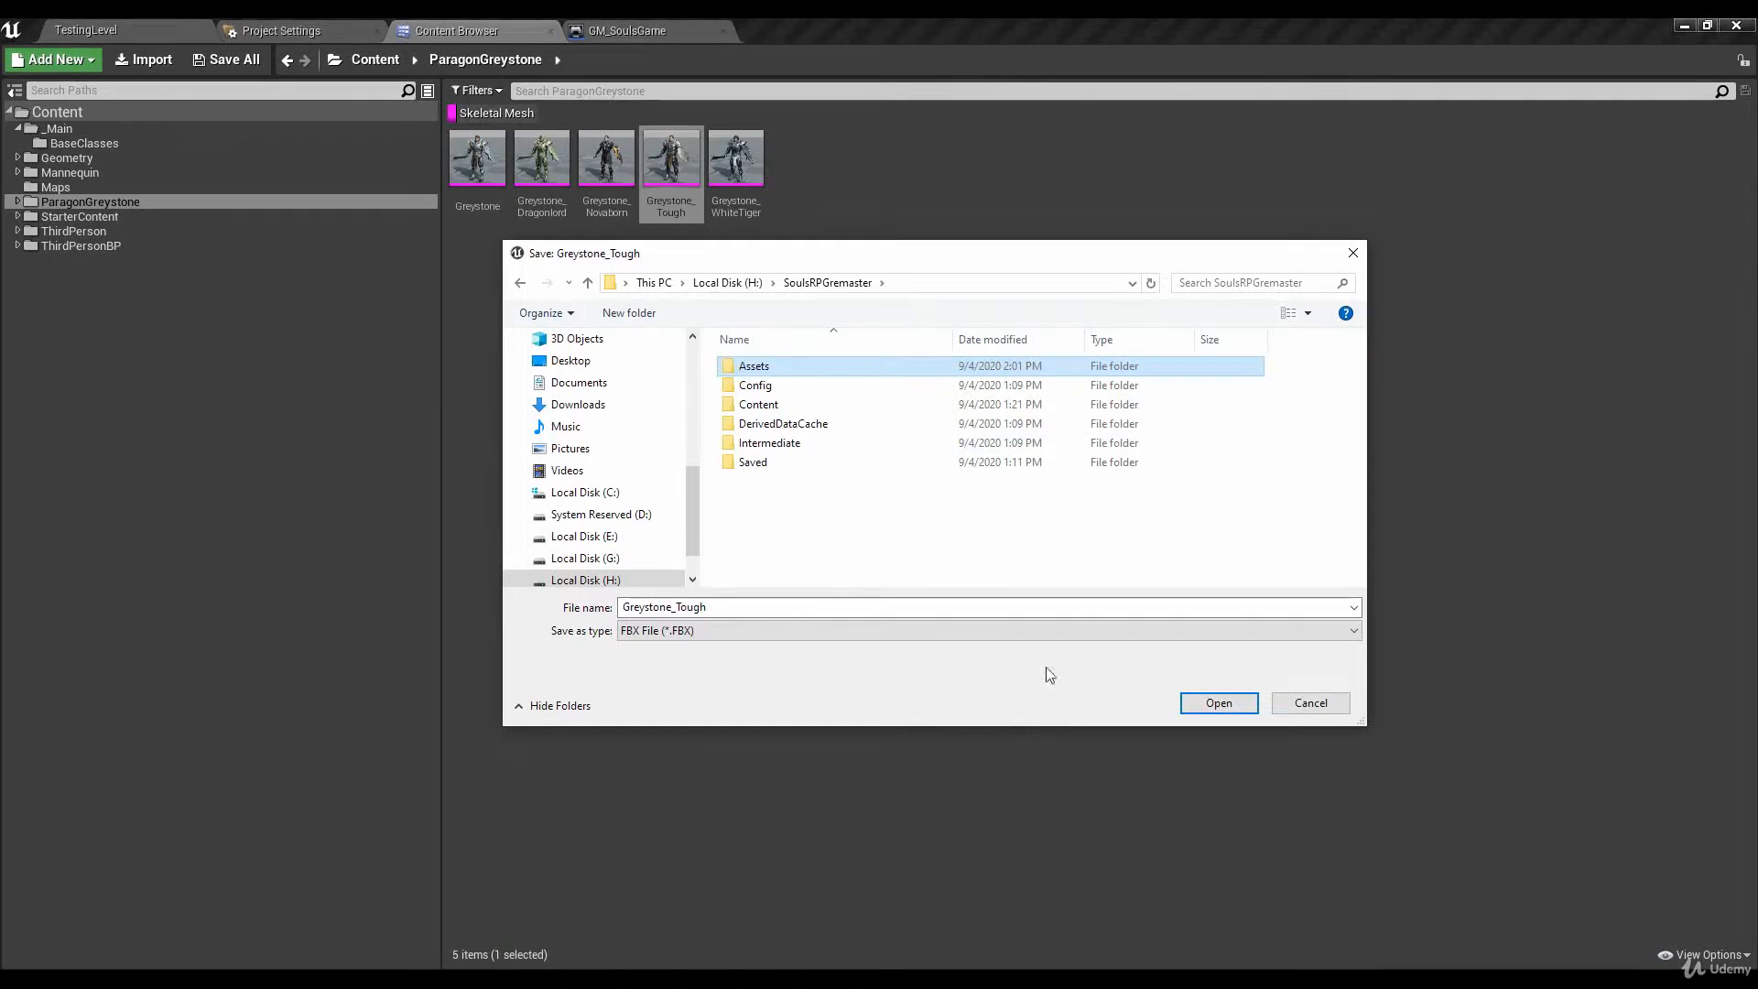
Step: Save the export as Greystone_Tough in FBX format inside the Assets folder
double_click(785, 375)
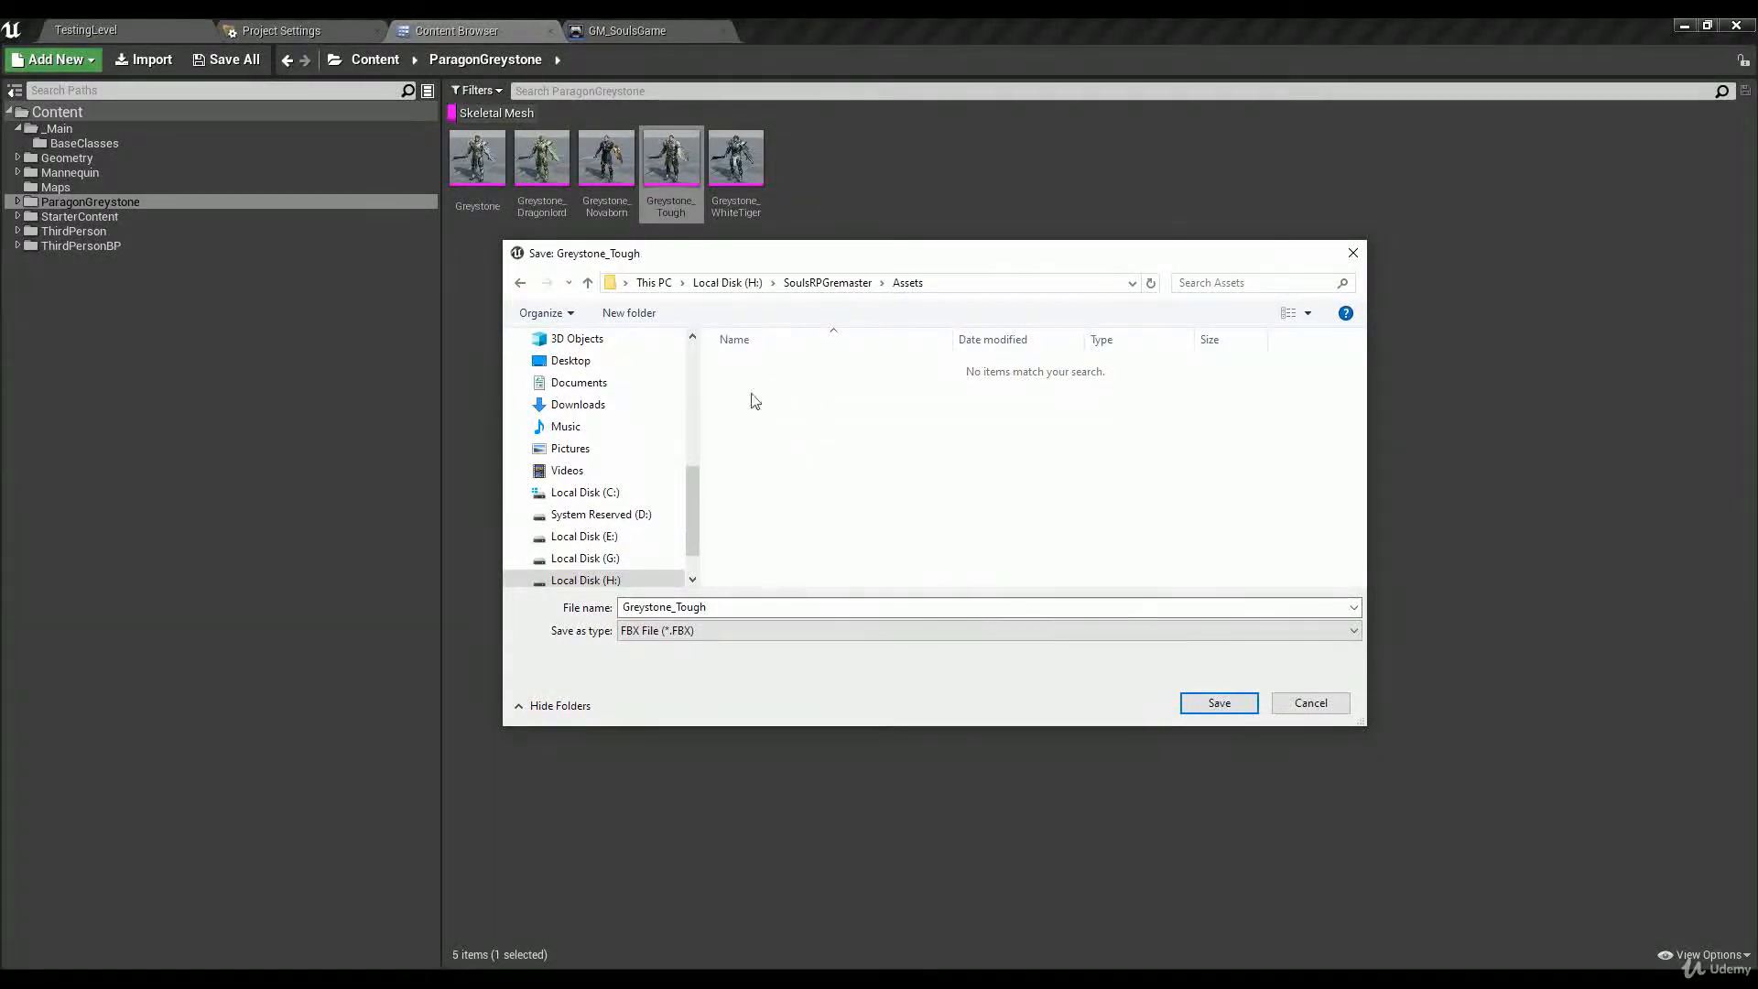
left_click(761, 607)
left_click(784, 386)
left_click(750, 607)
left_click(1190, 703)
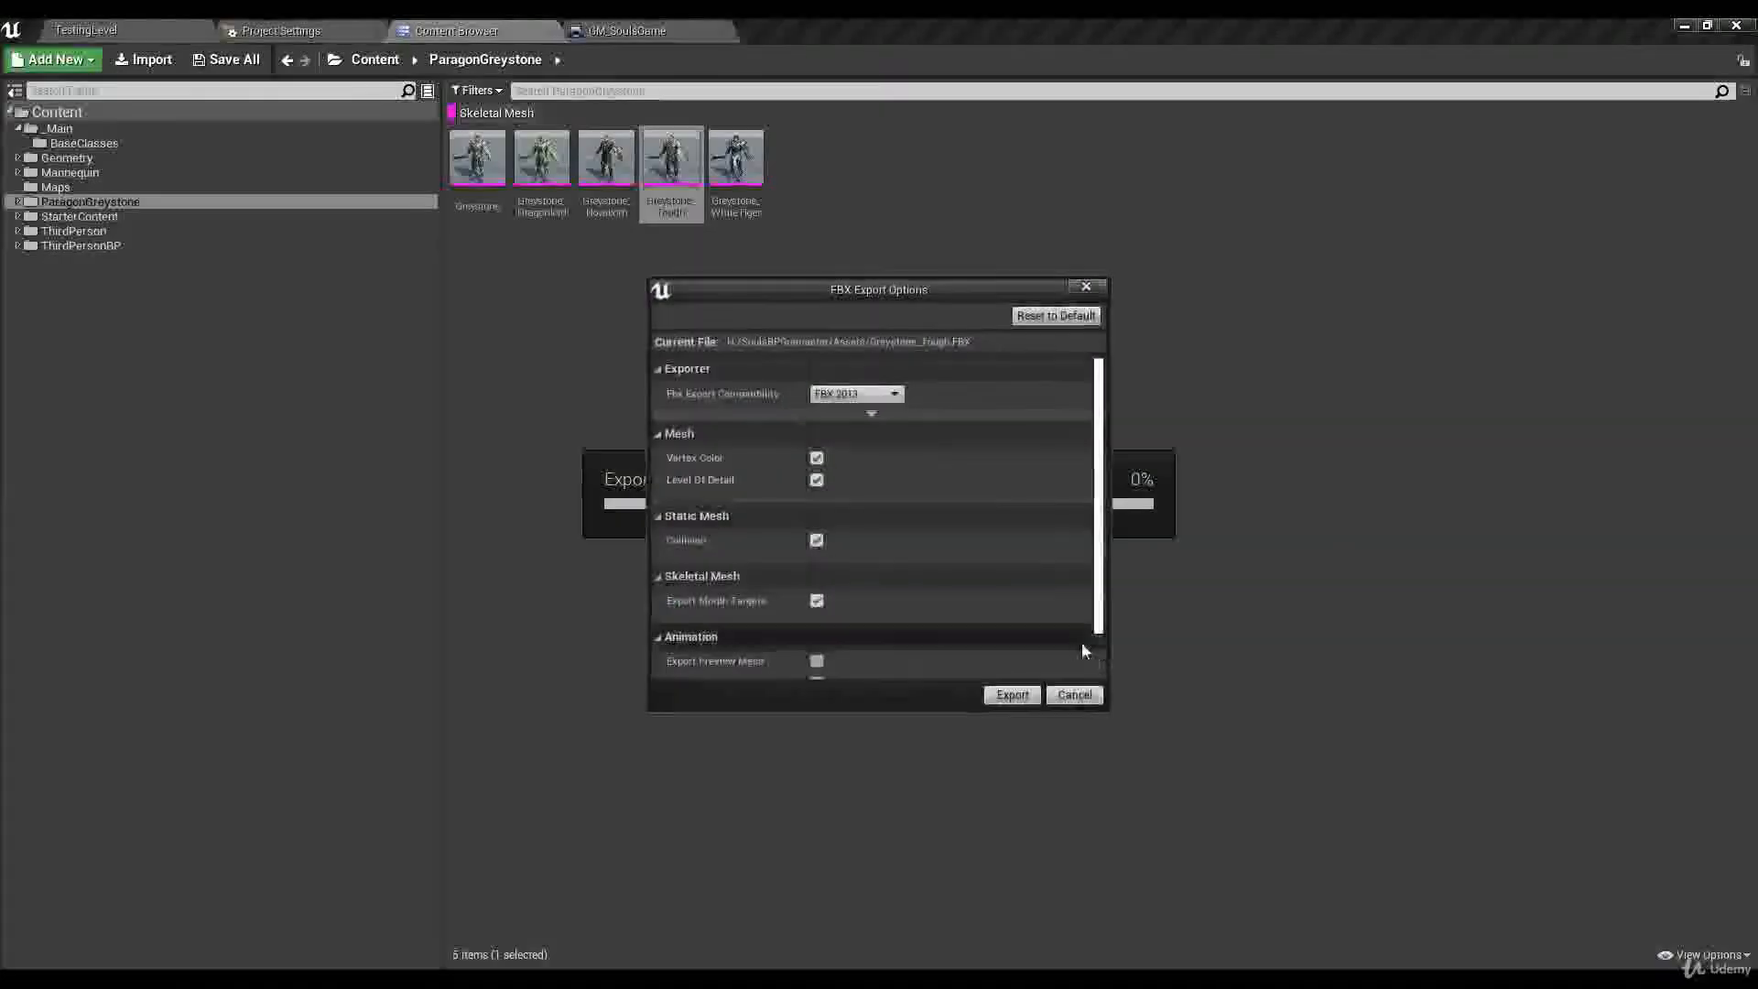
Step: Disable Level Of Detail and Collision in the FBX export options and export the mesh
scroll(847, 446, "down", 2)
scroll(848, 447, "up", 2)
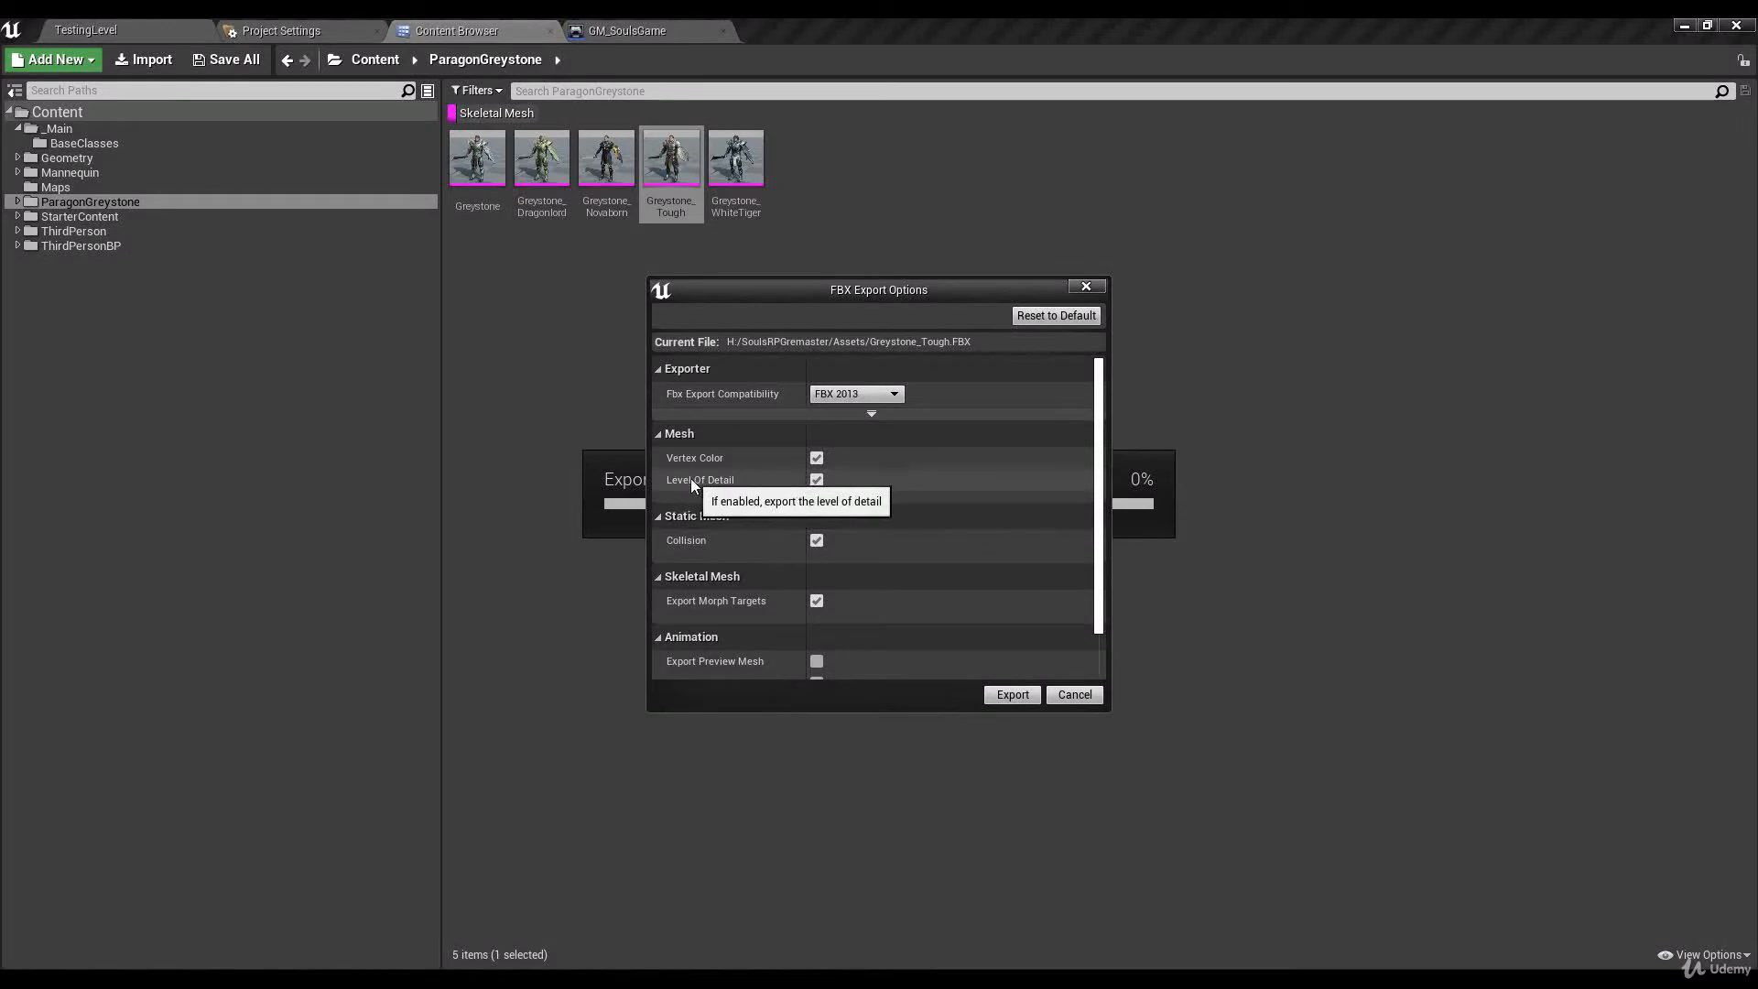
left_click(816, 481)
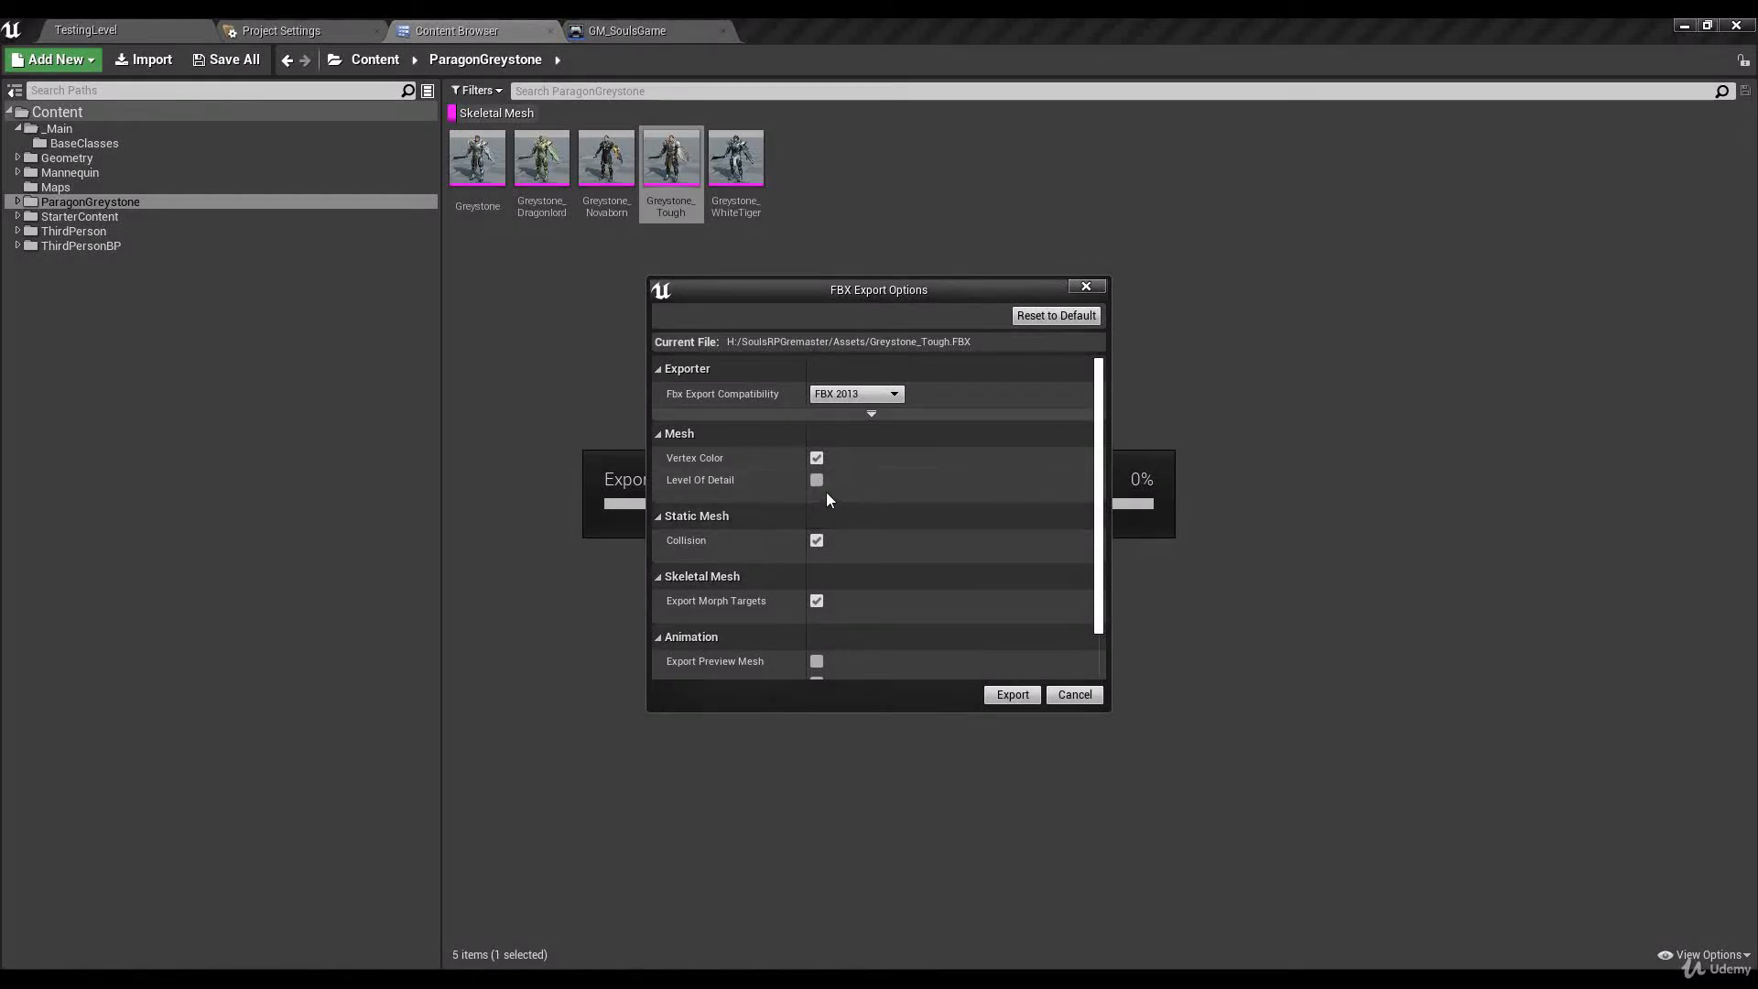
scroll(827, 498, "down", 1)
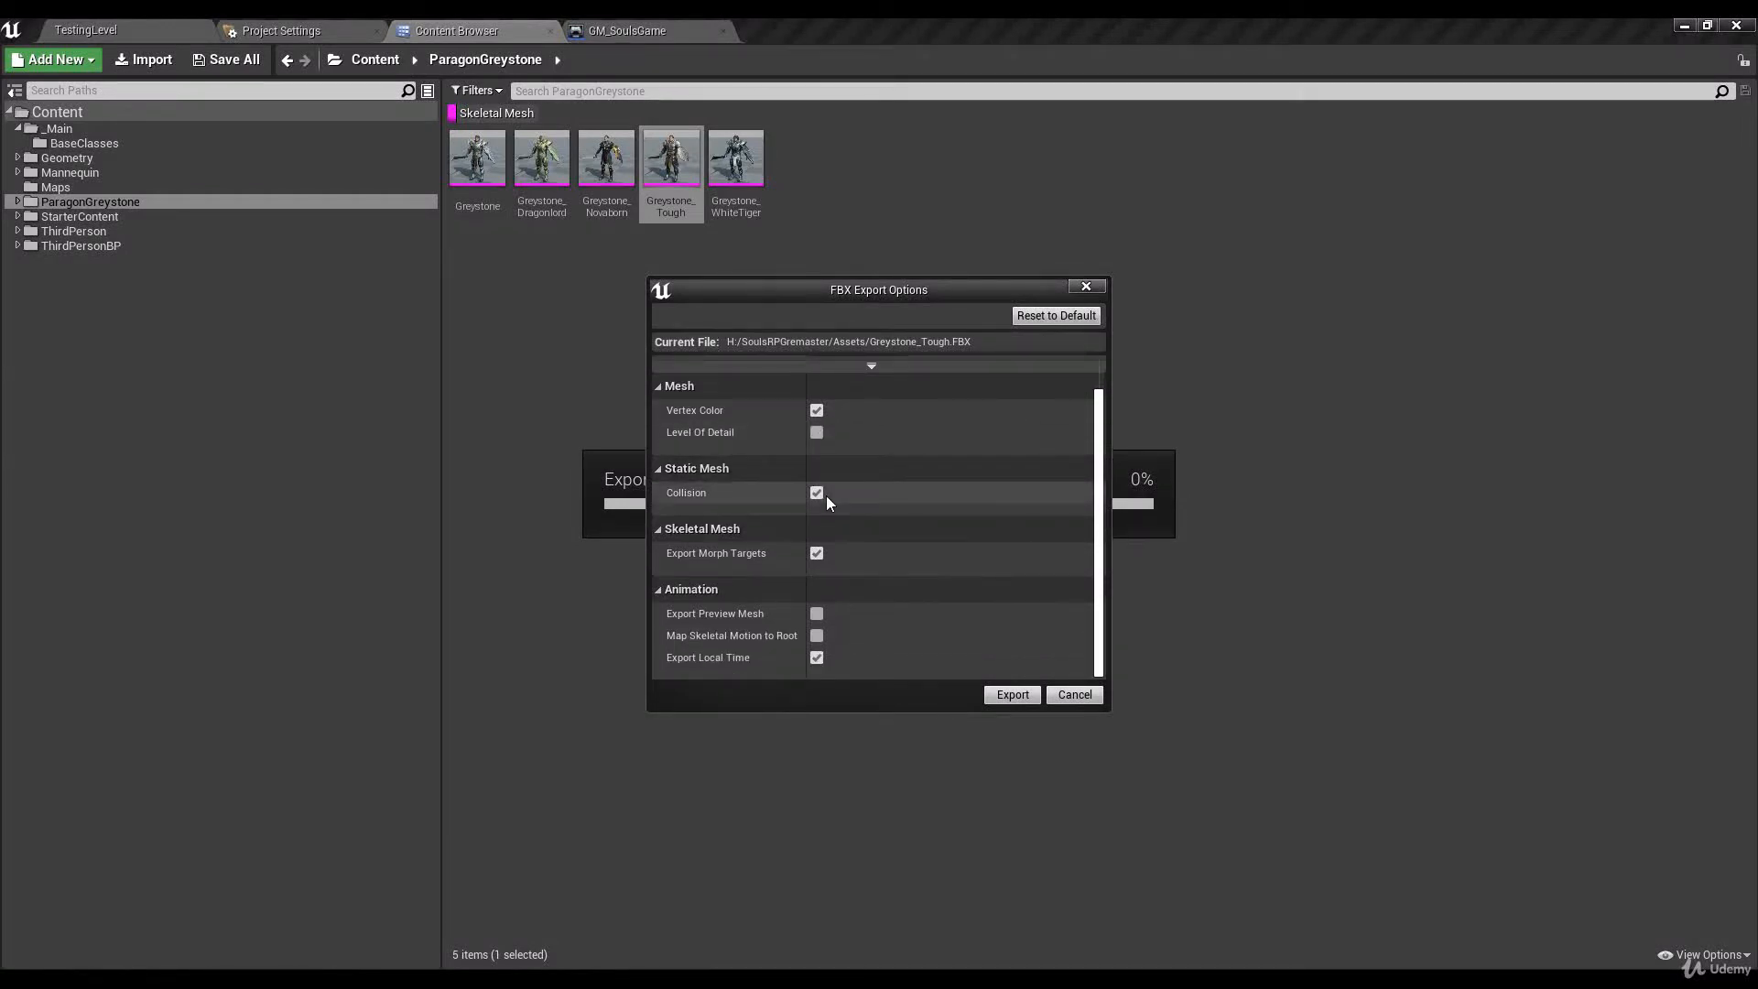
left_click(815, 492)
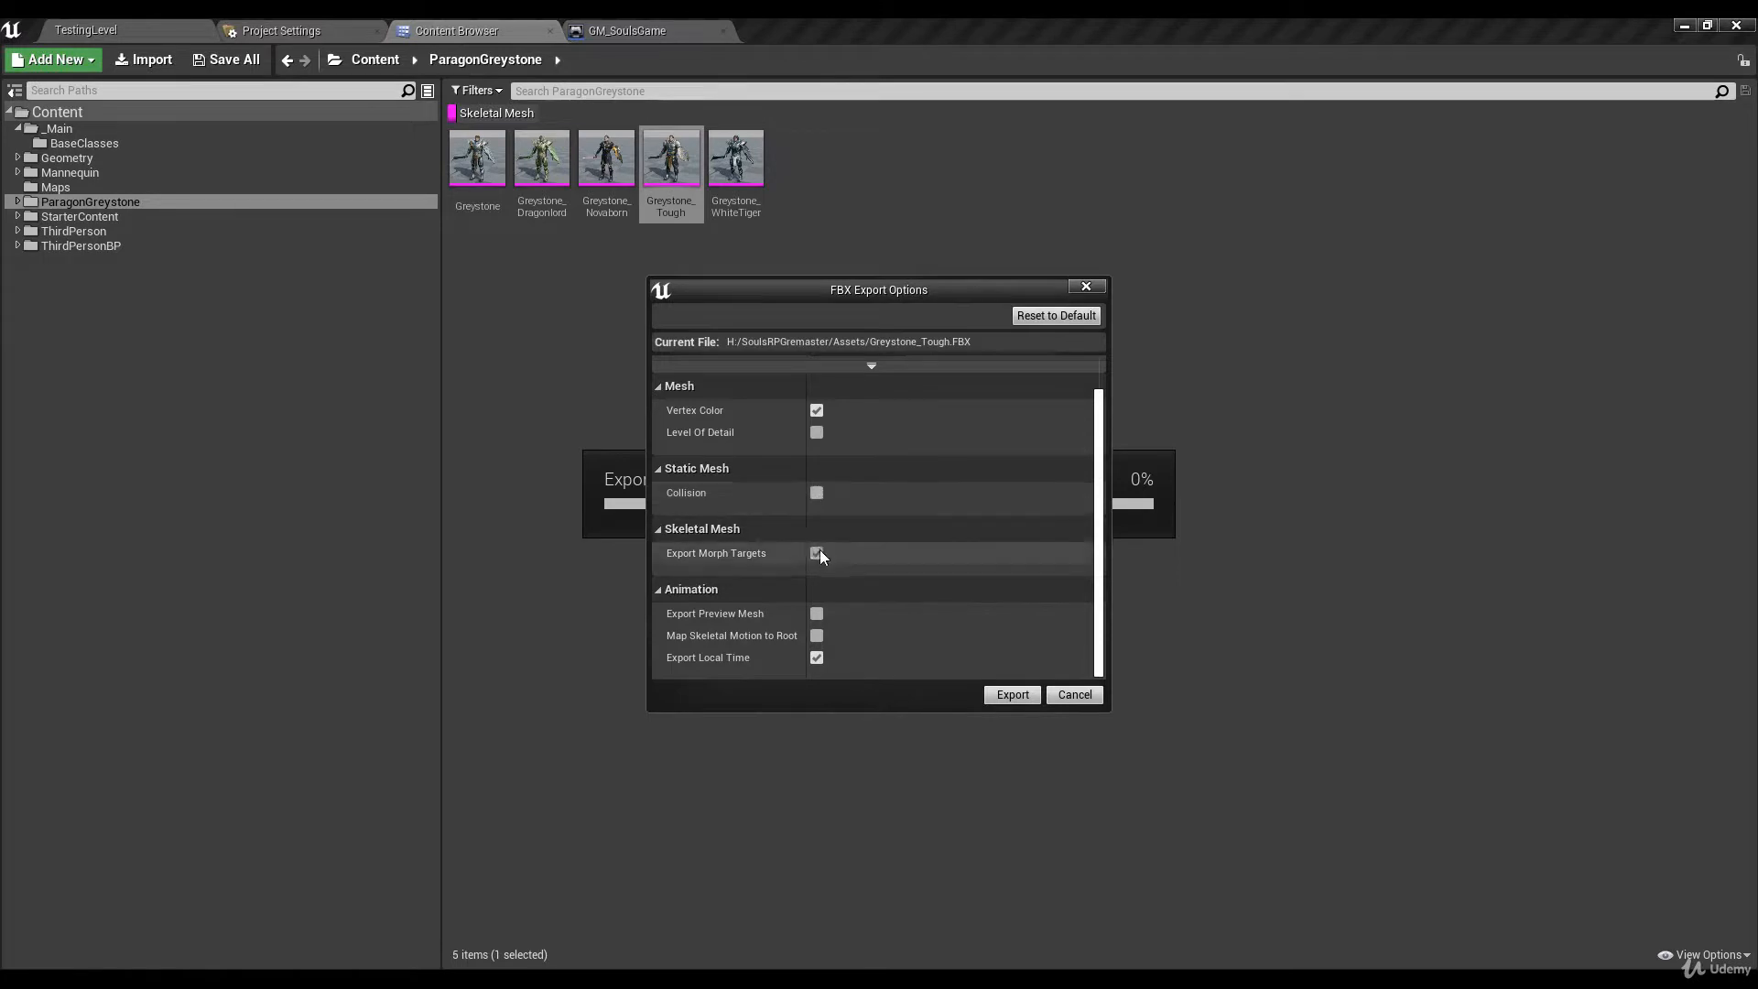
scroll(815, 568, "up", 1)
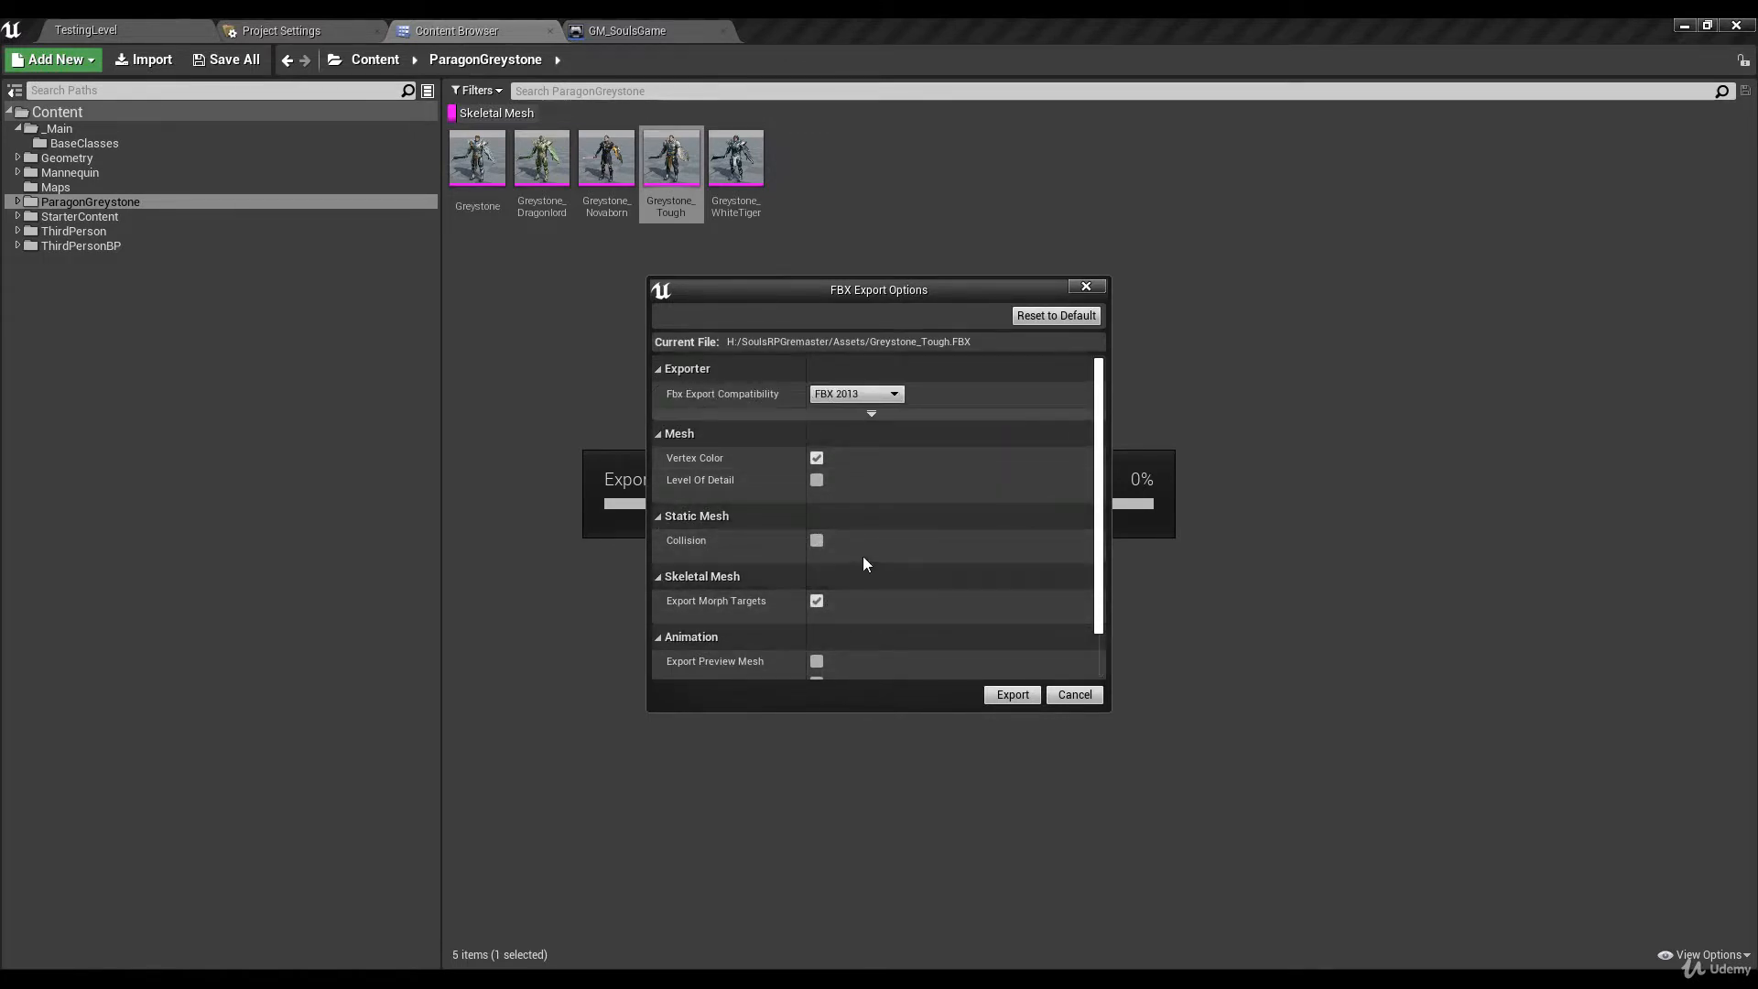
left_click(1013, 697)
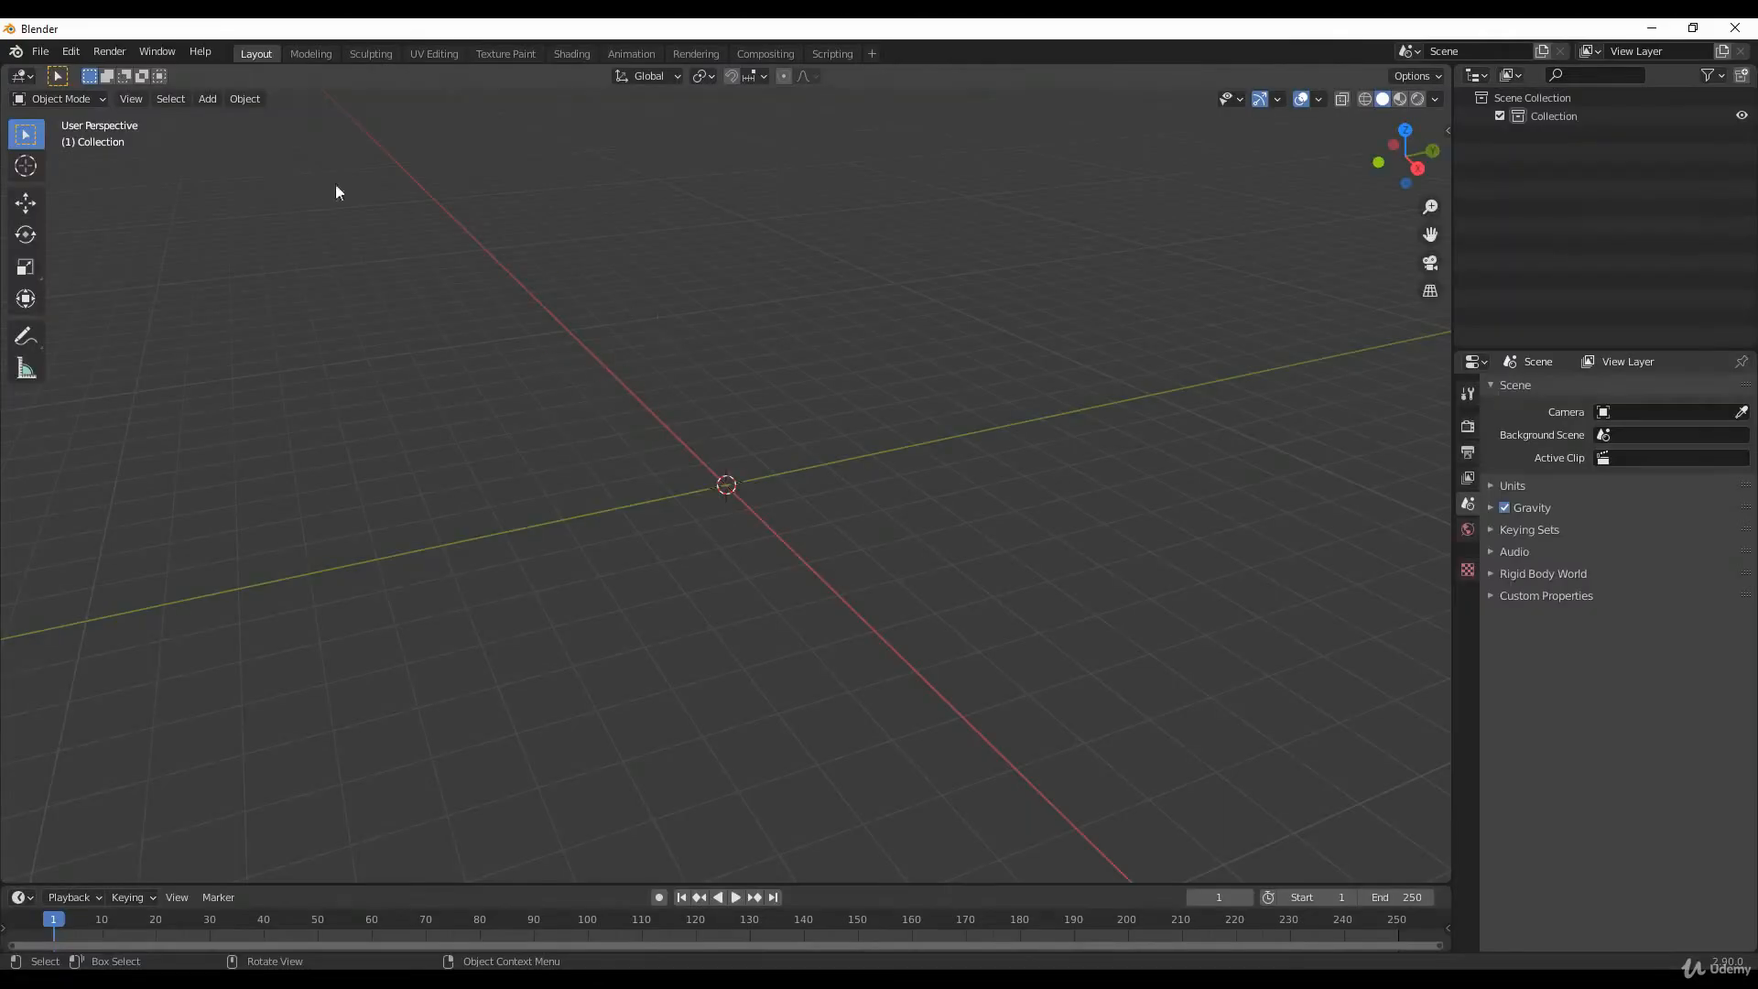
Step: Import Greystone_Tough.FBX from the Assets folder of the SoulsRPGremaster project using the default FBX import settings
left_click(40, 51)
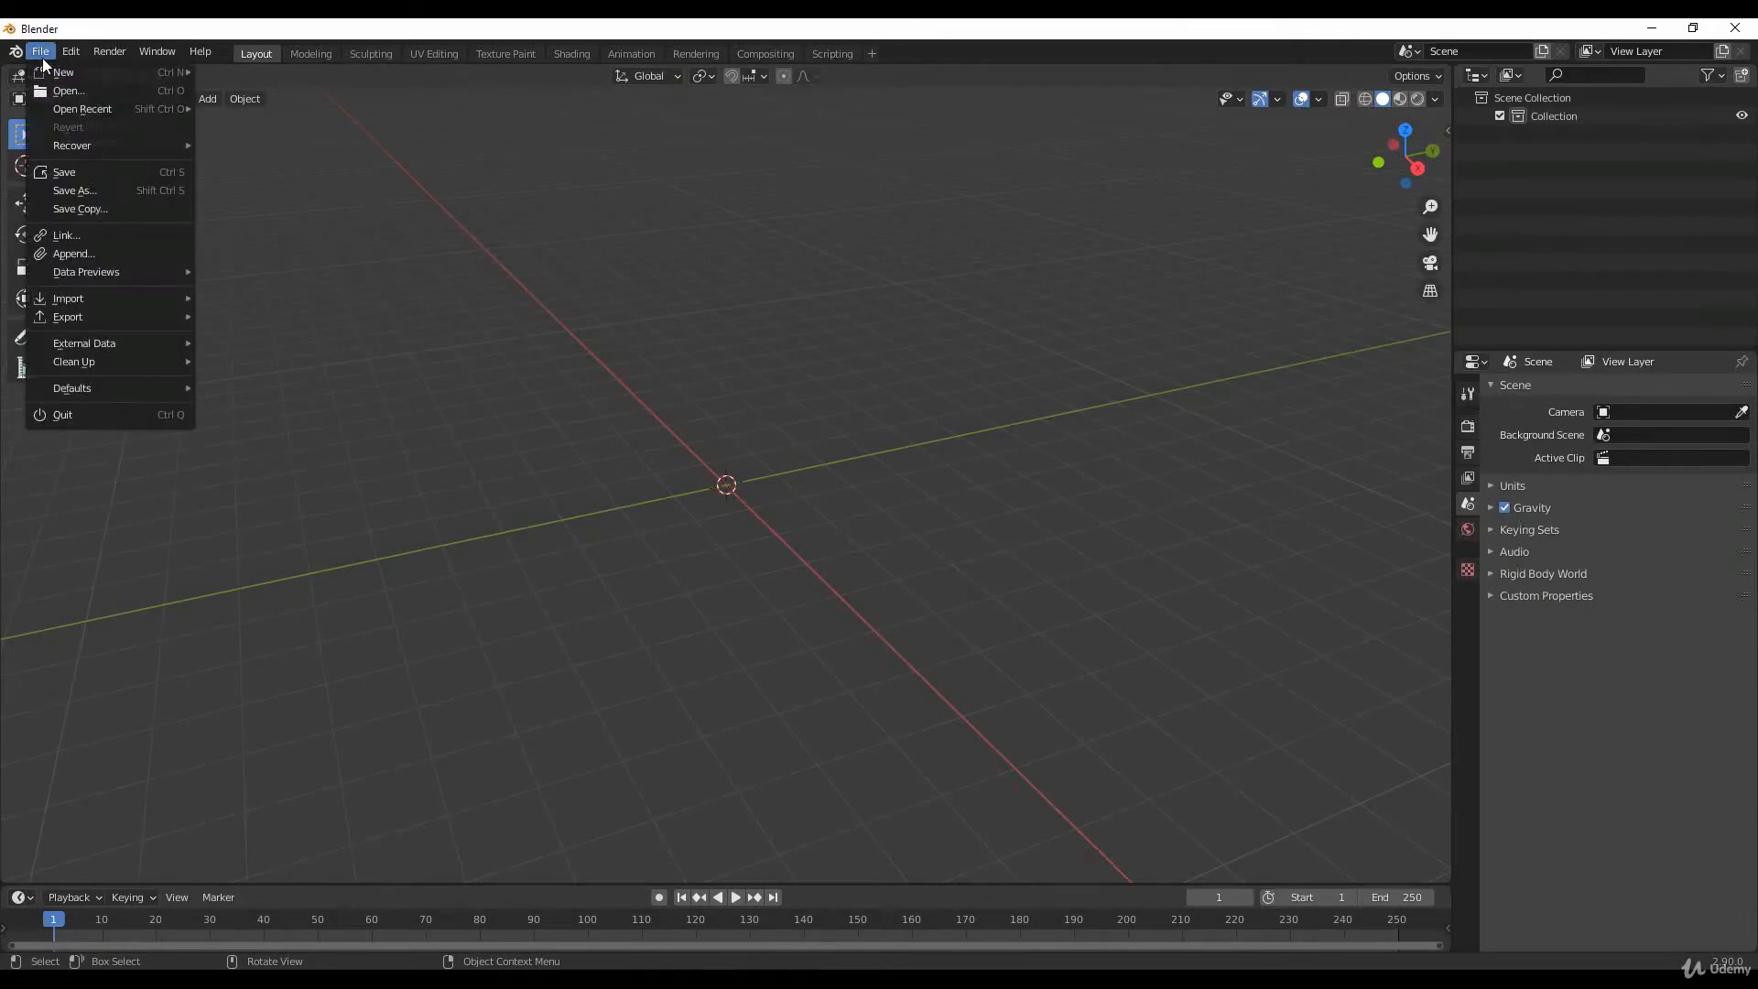
mouse_move(105, 306)
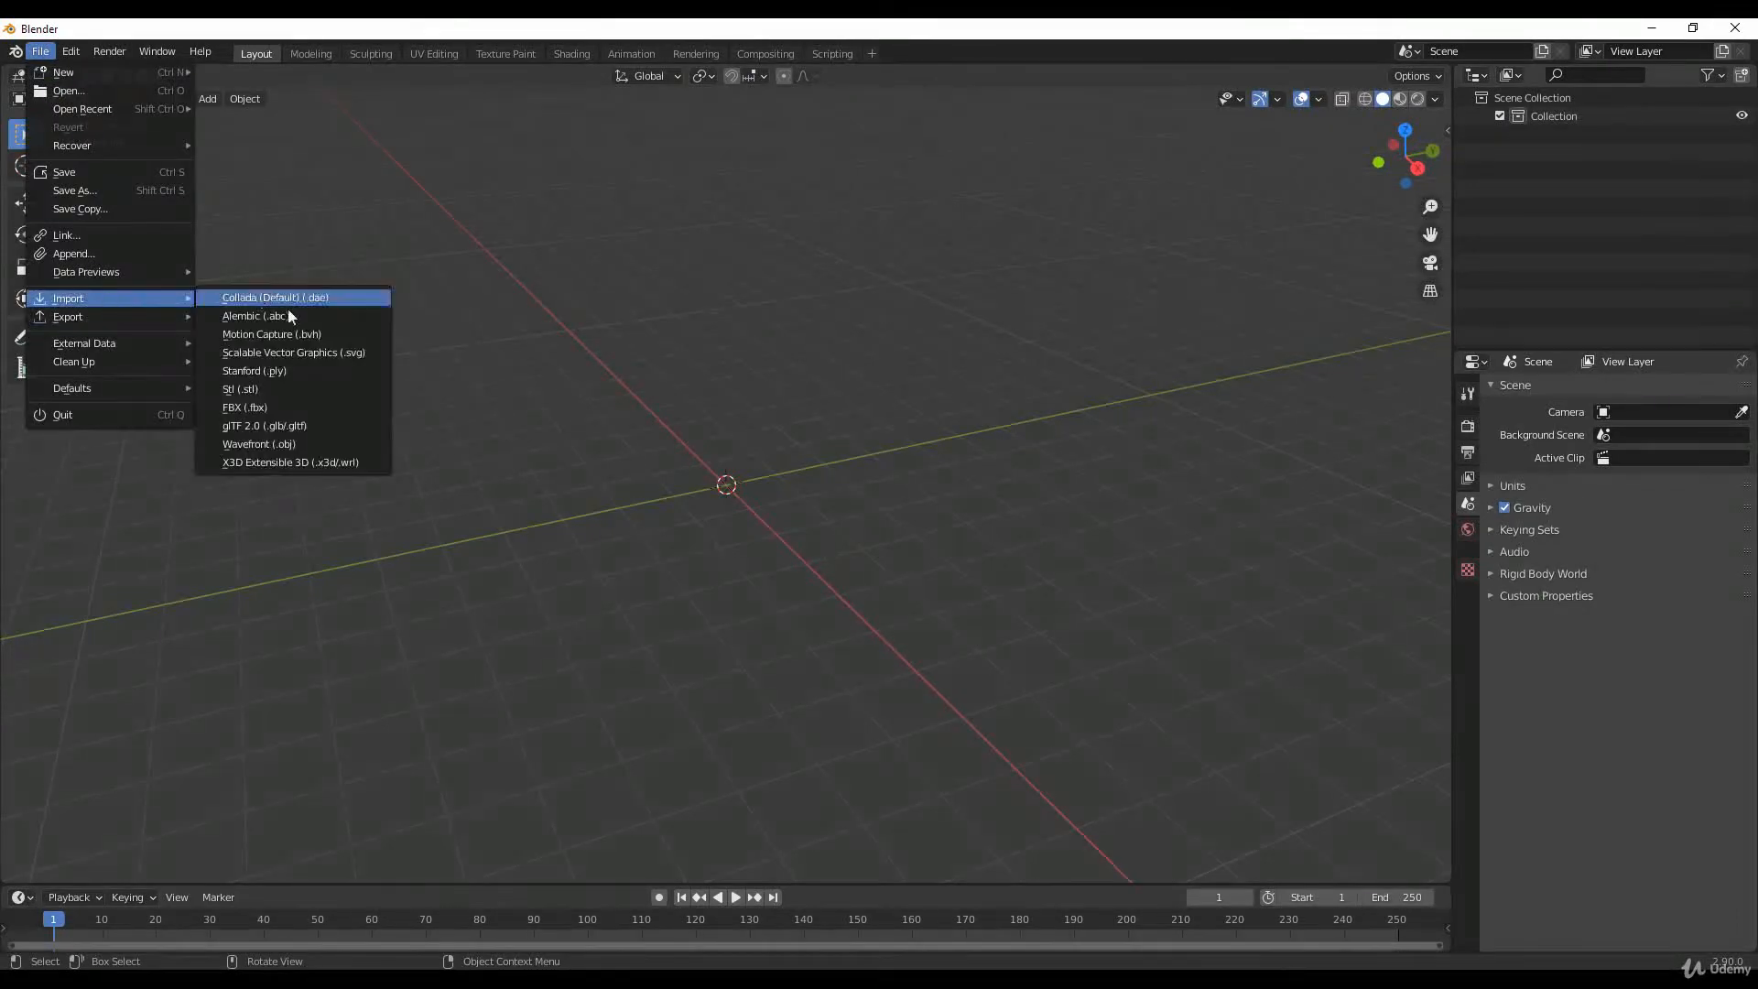
left_click(266, 409)
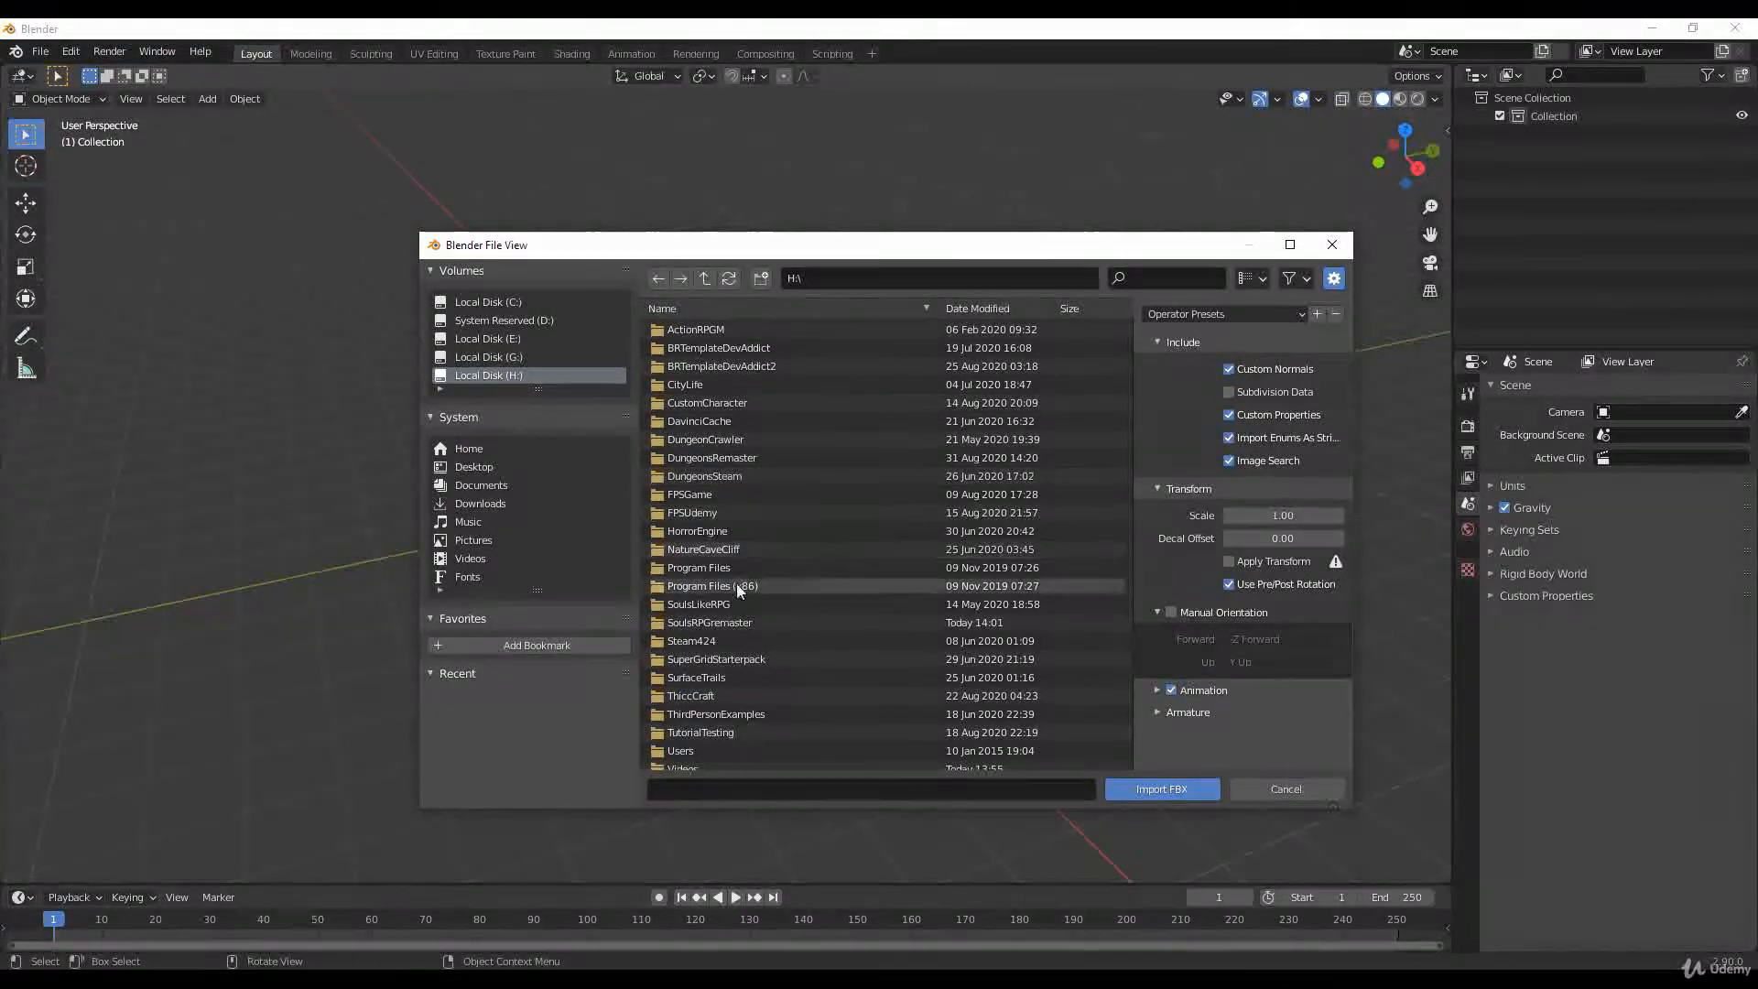
left_click(720, 628)
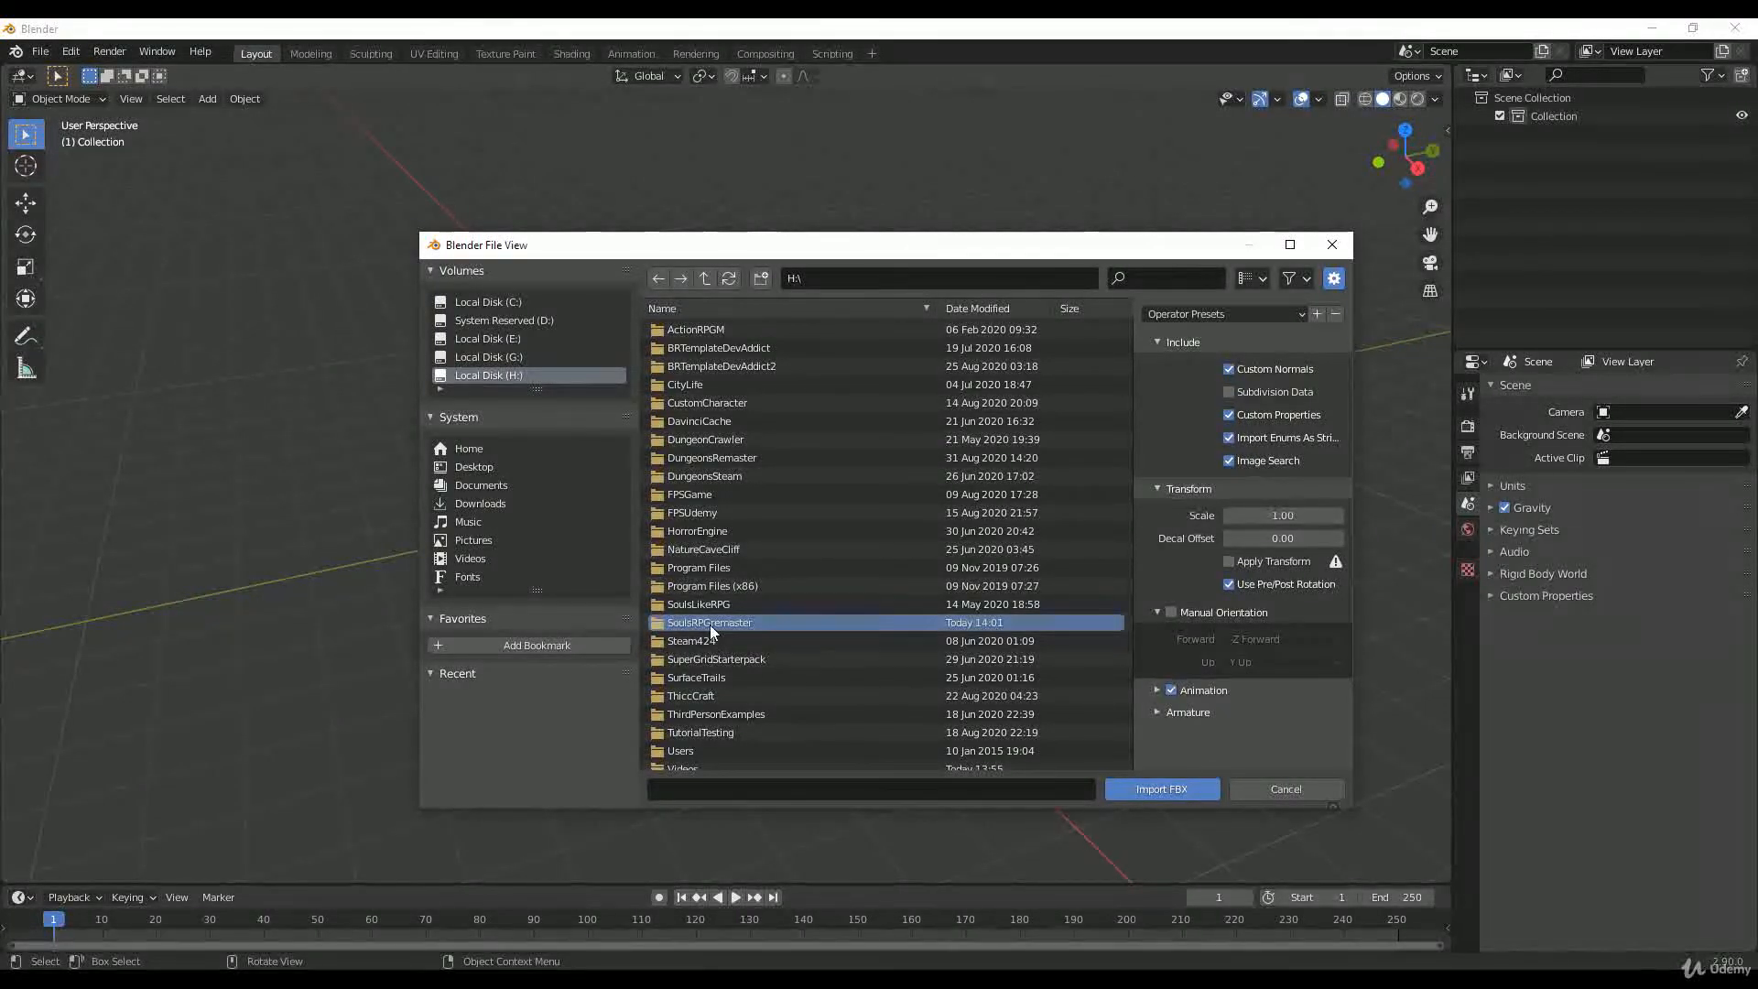
double_click(710, 624)
left_click(678, 332)
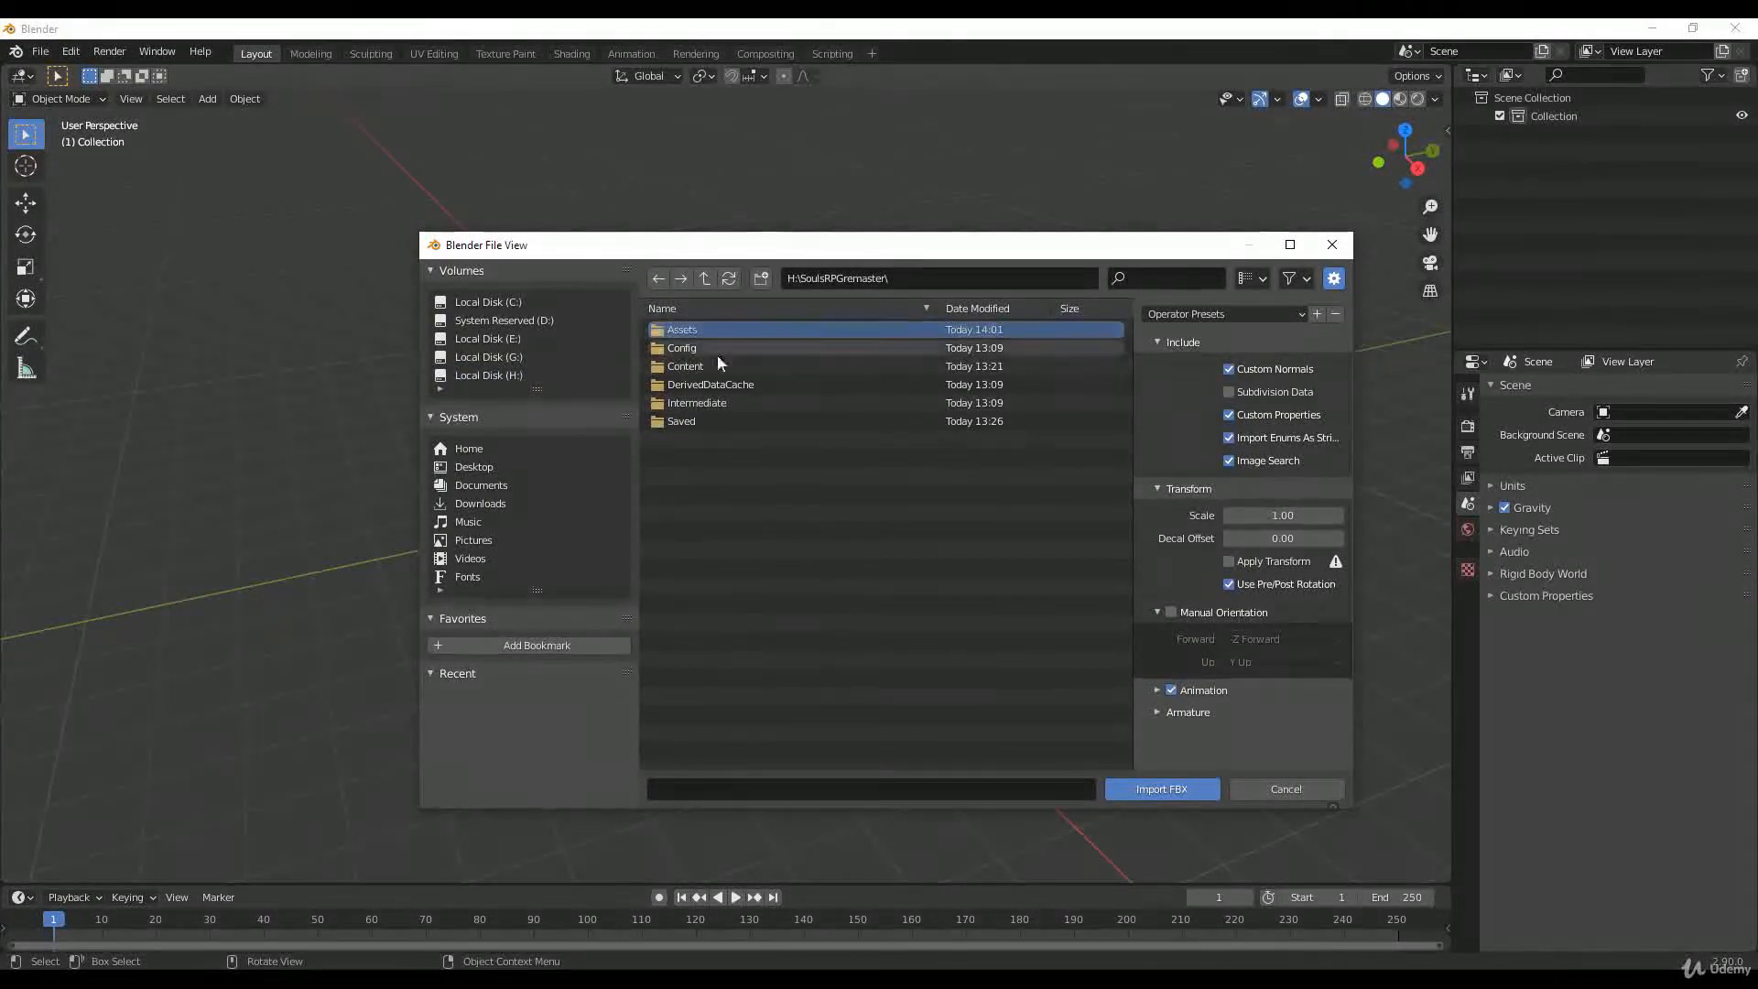
double_click(714, 328)
left_click(723, 332)
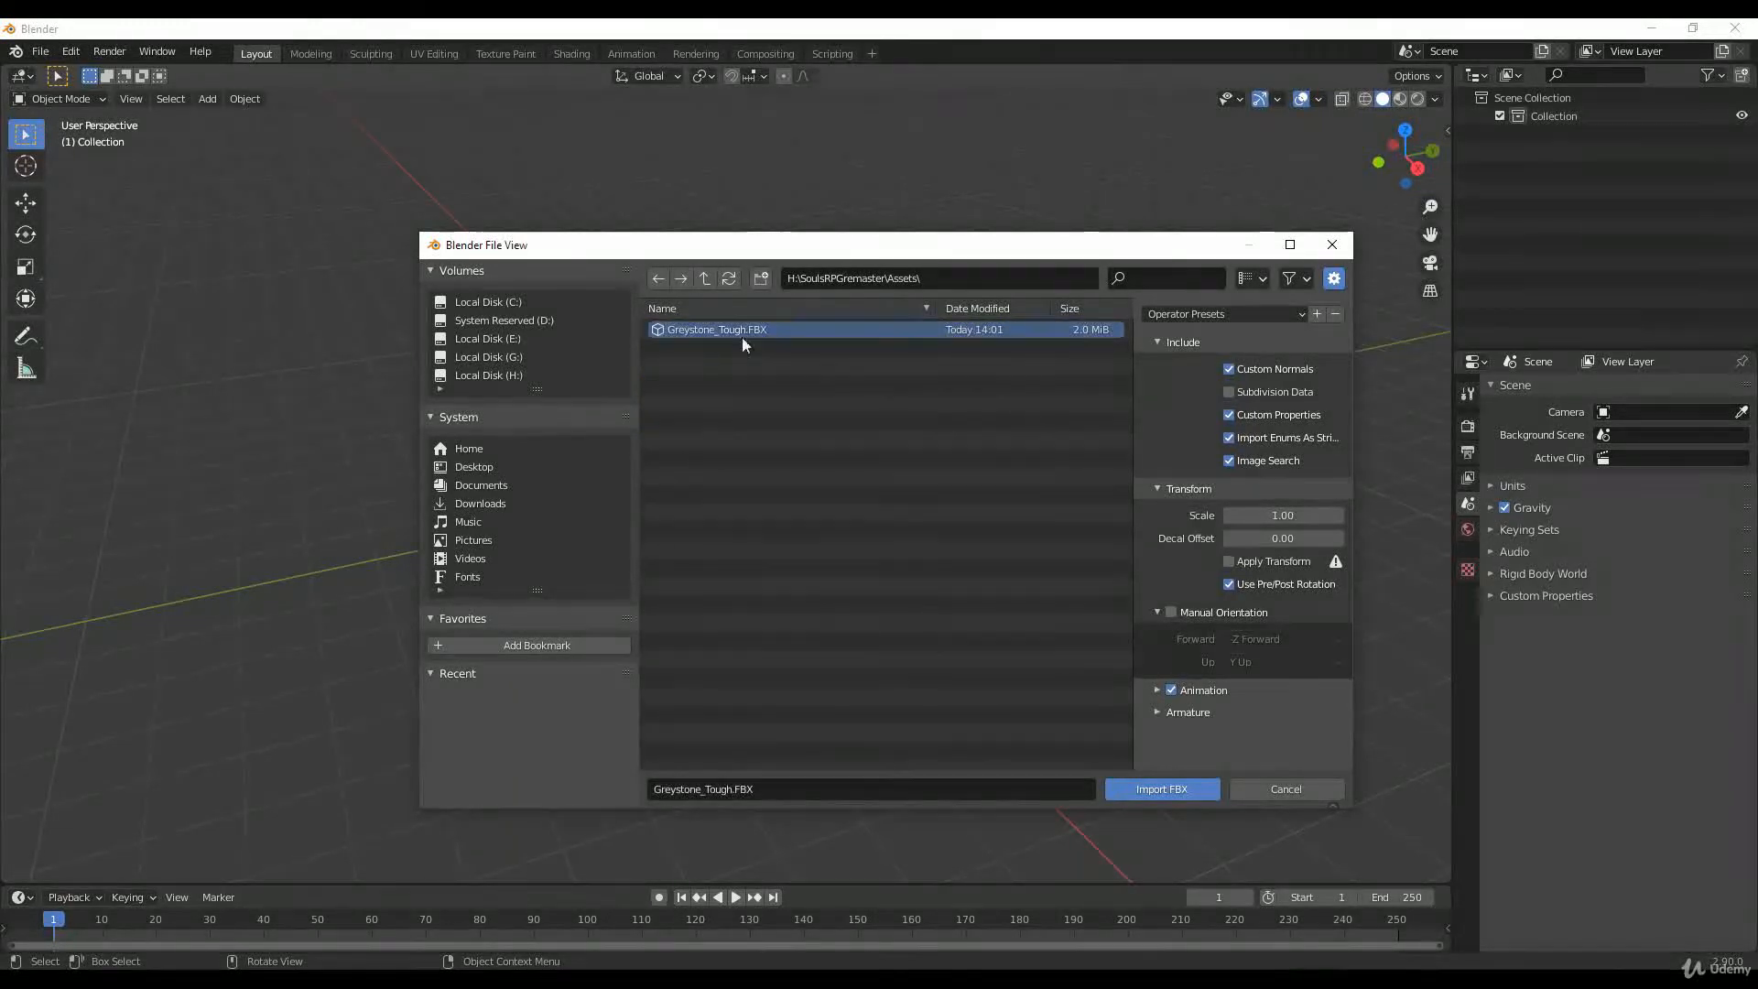
left_click_drag(987, 248, 862, 230)
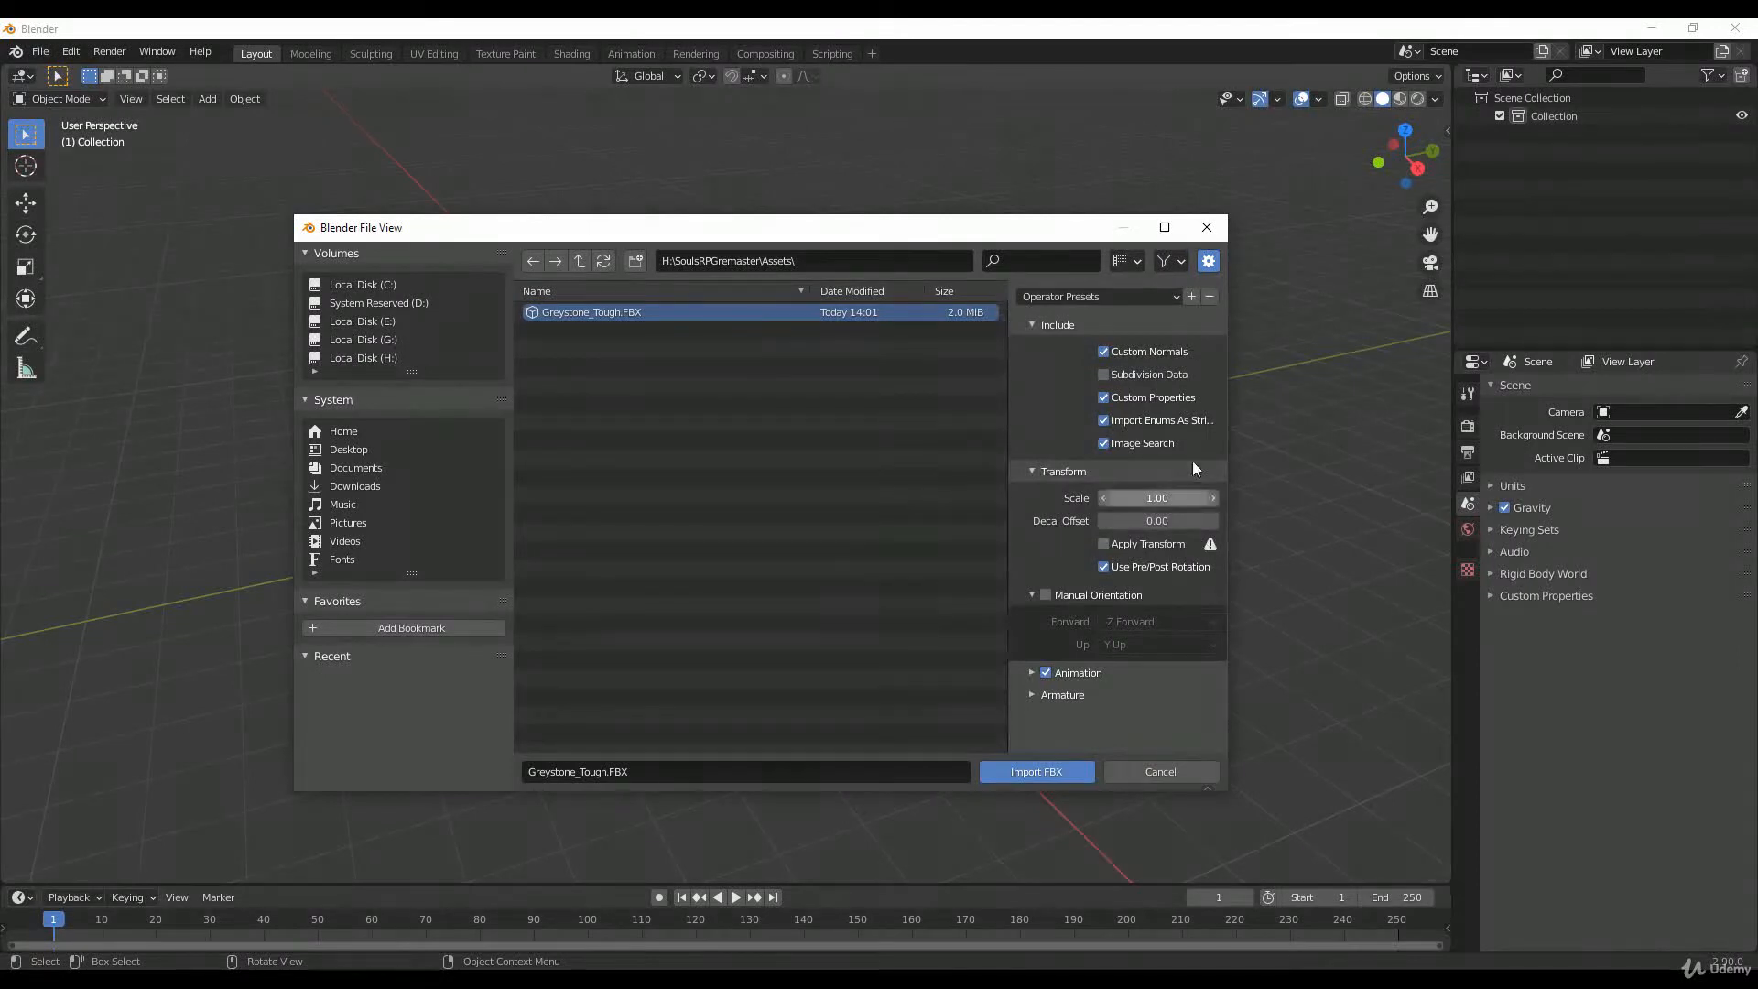
left_click(1035, 777)
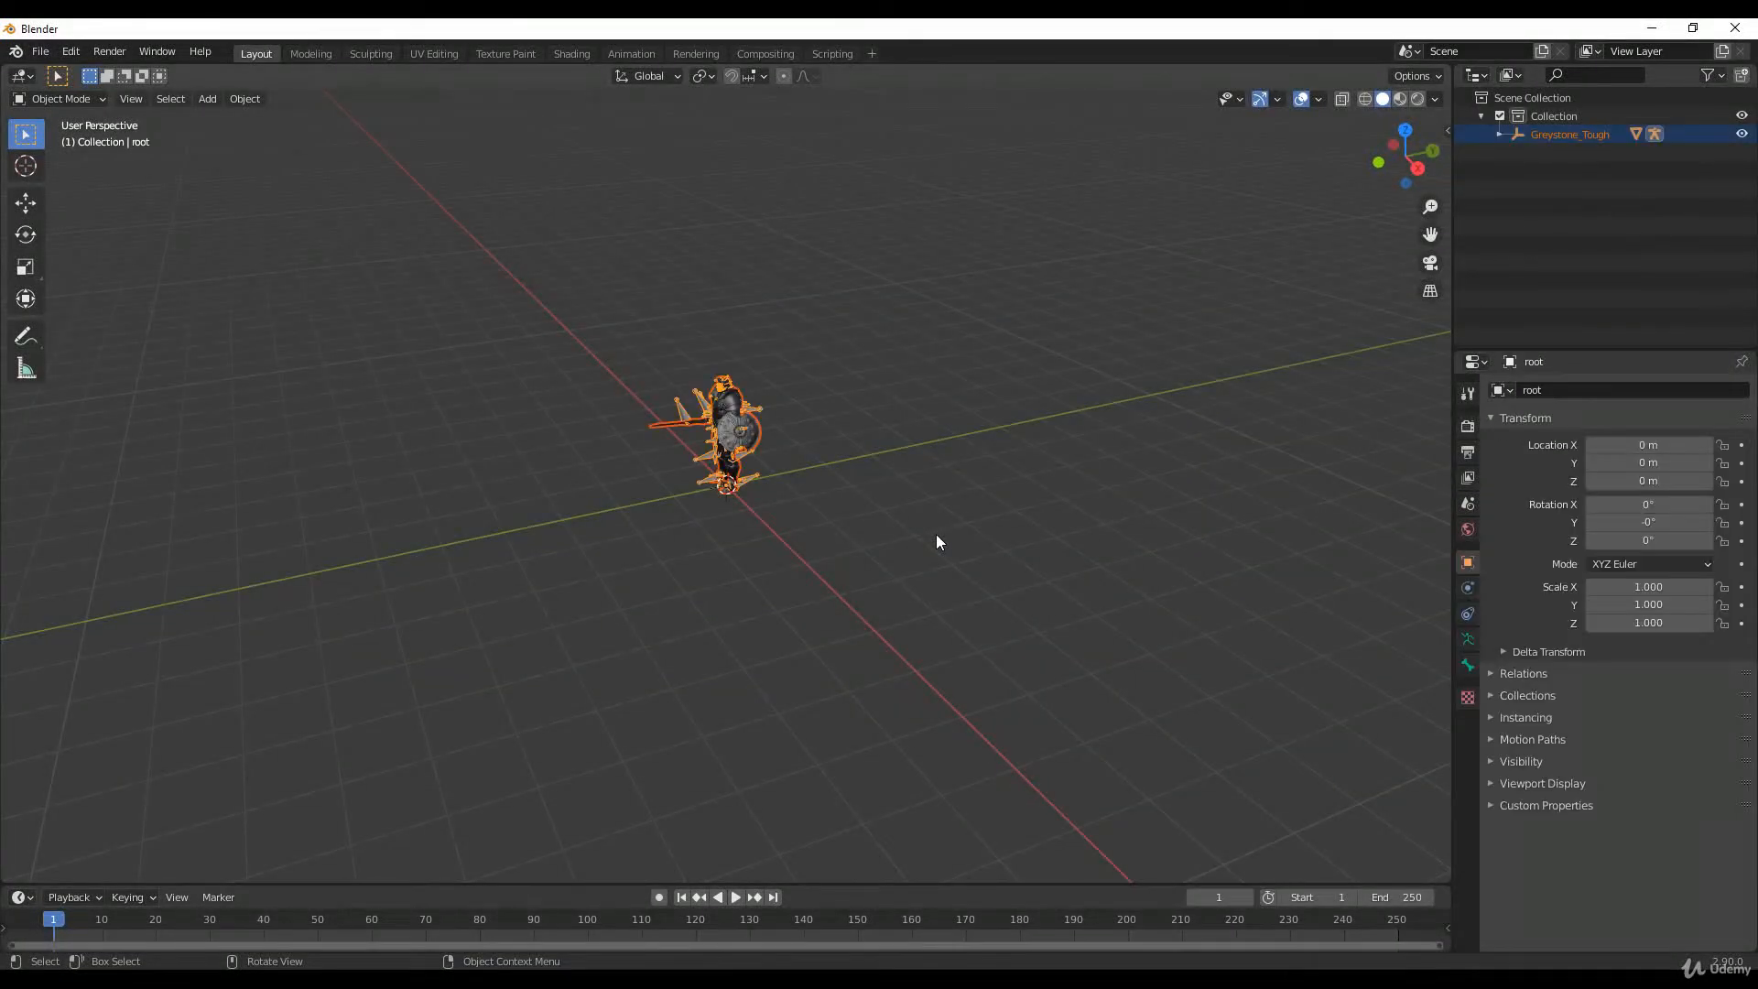
Step: Examine the imported character and its armature in perspective and in the front, right, left and back orthographic views
middle_click_drag(882, 526, 847, 471)
scroll(722, 425, "up", 3)
middle_click_drag(800, 415, 875, 416)
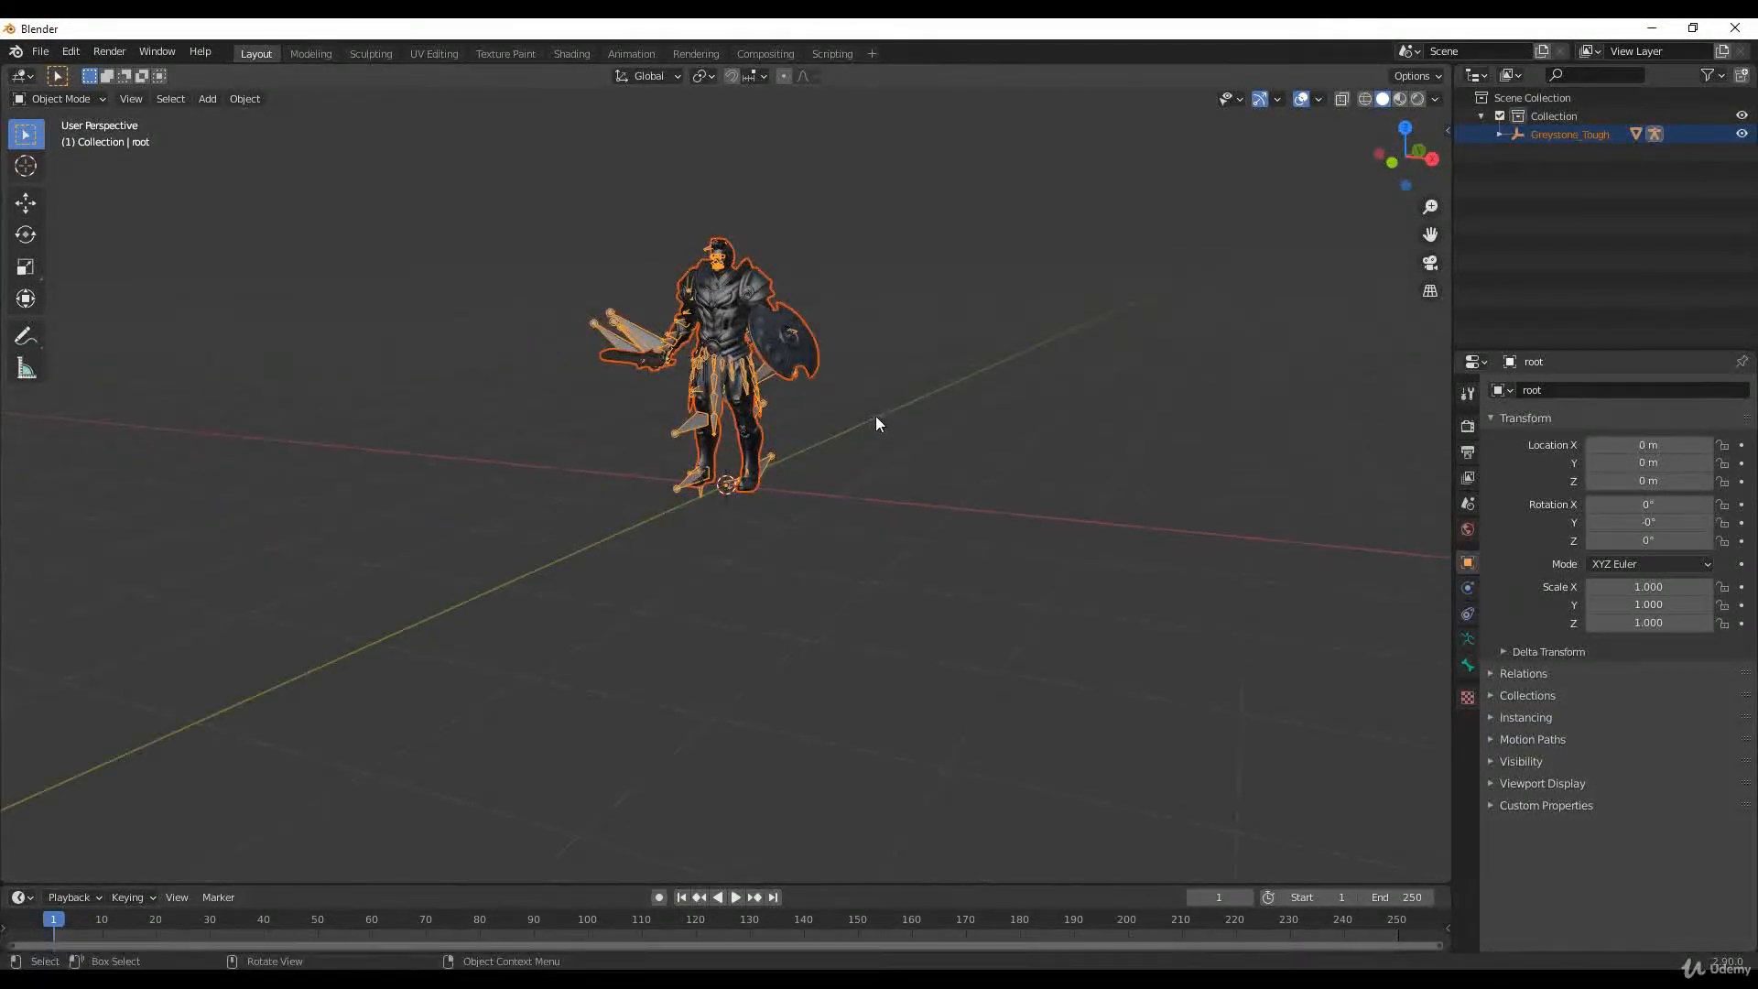
middle_click_drag(607, 390, 678, 392)
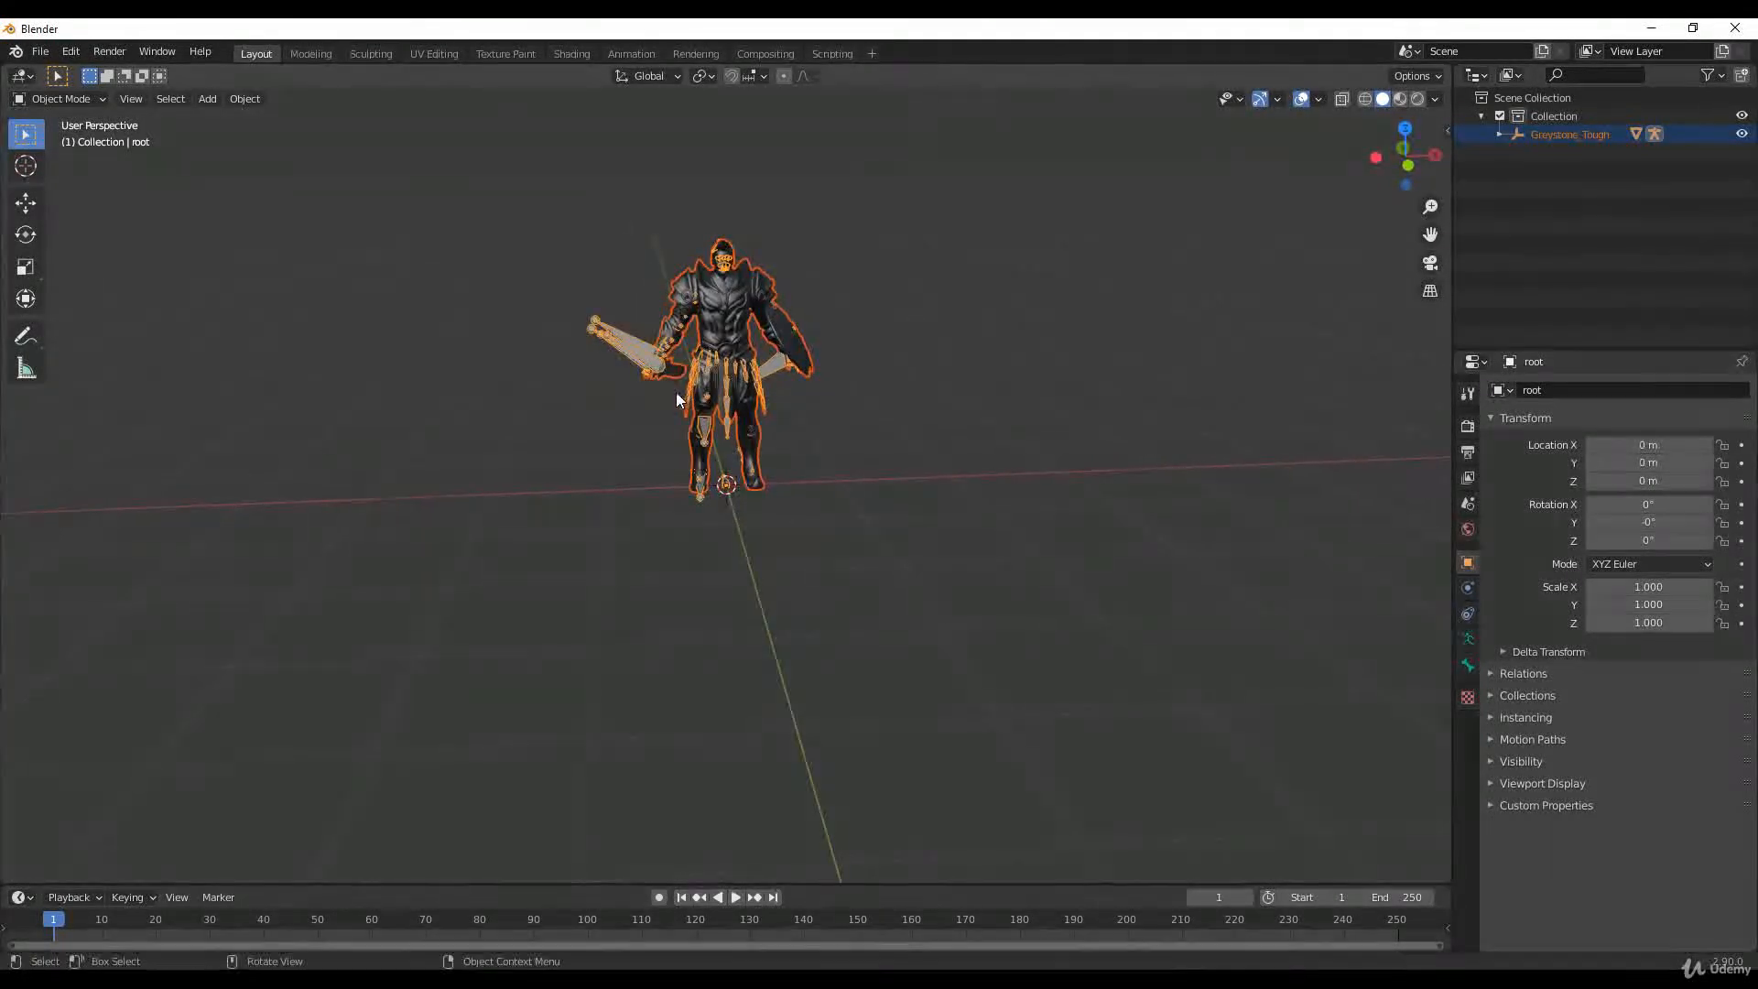
middle_click_drag(629, 365, 585, 424, "shift")
key("KP_1")
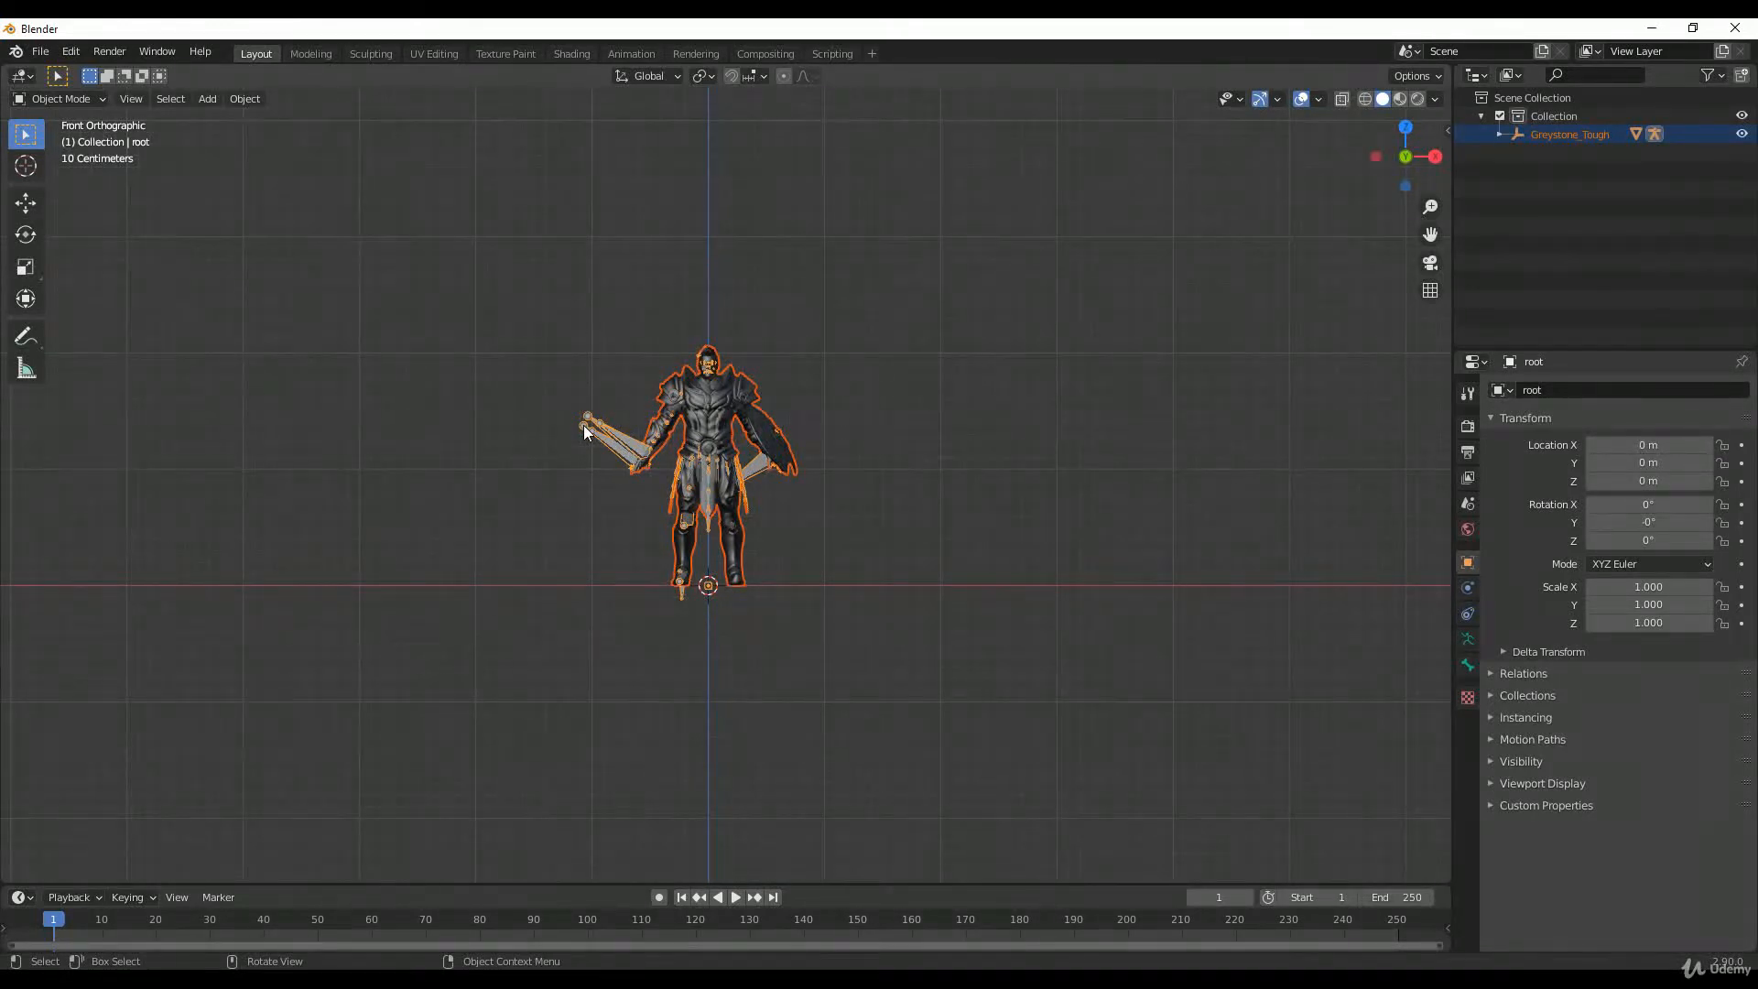
key("KP_3")
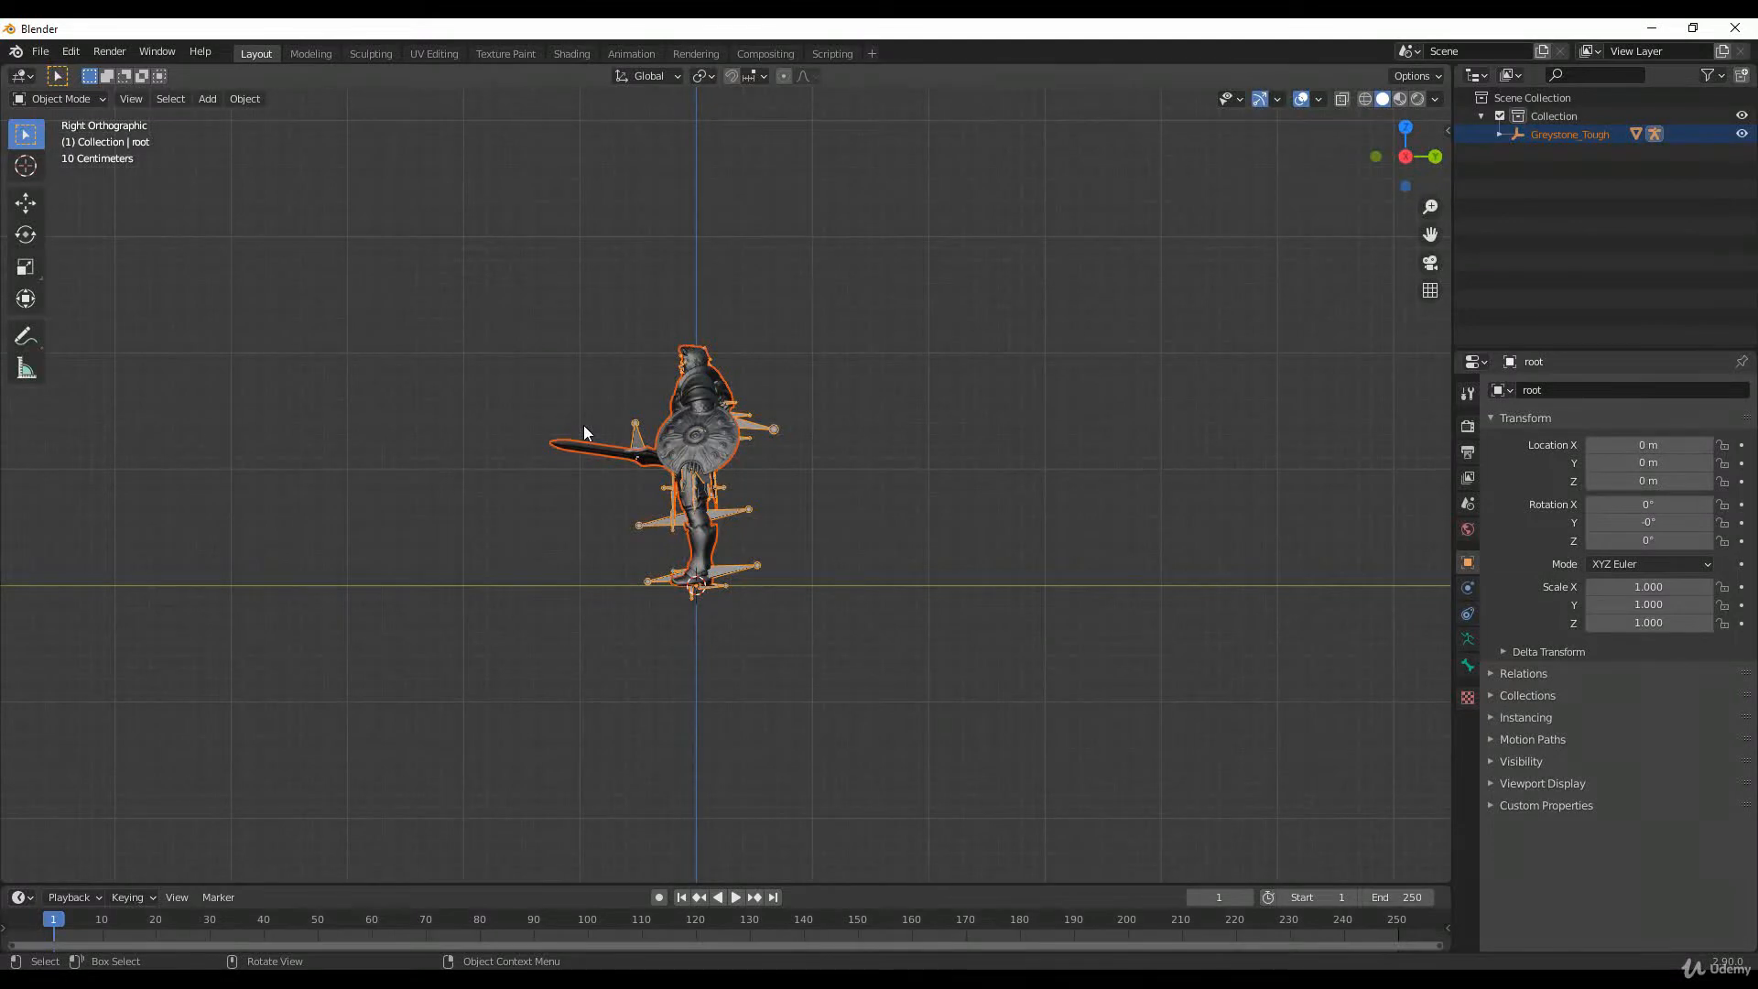
key("KP_1")
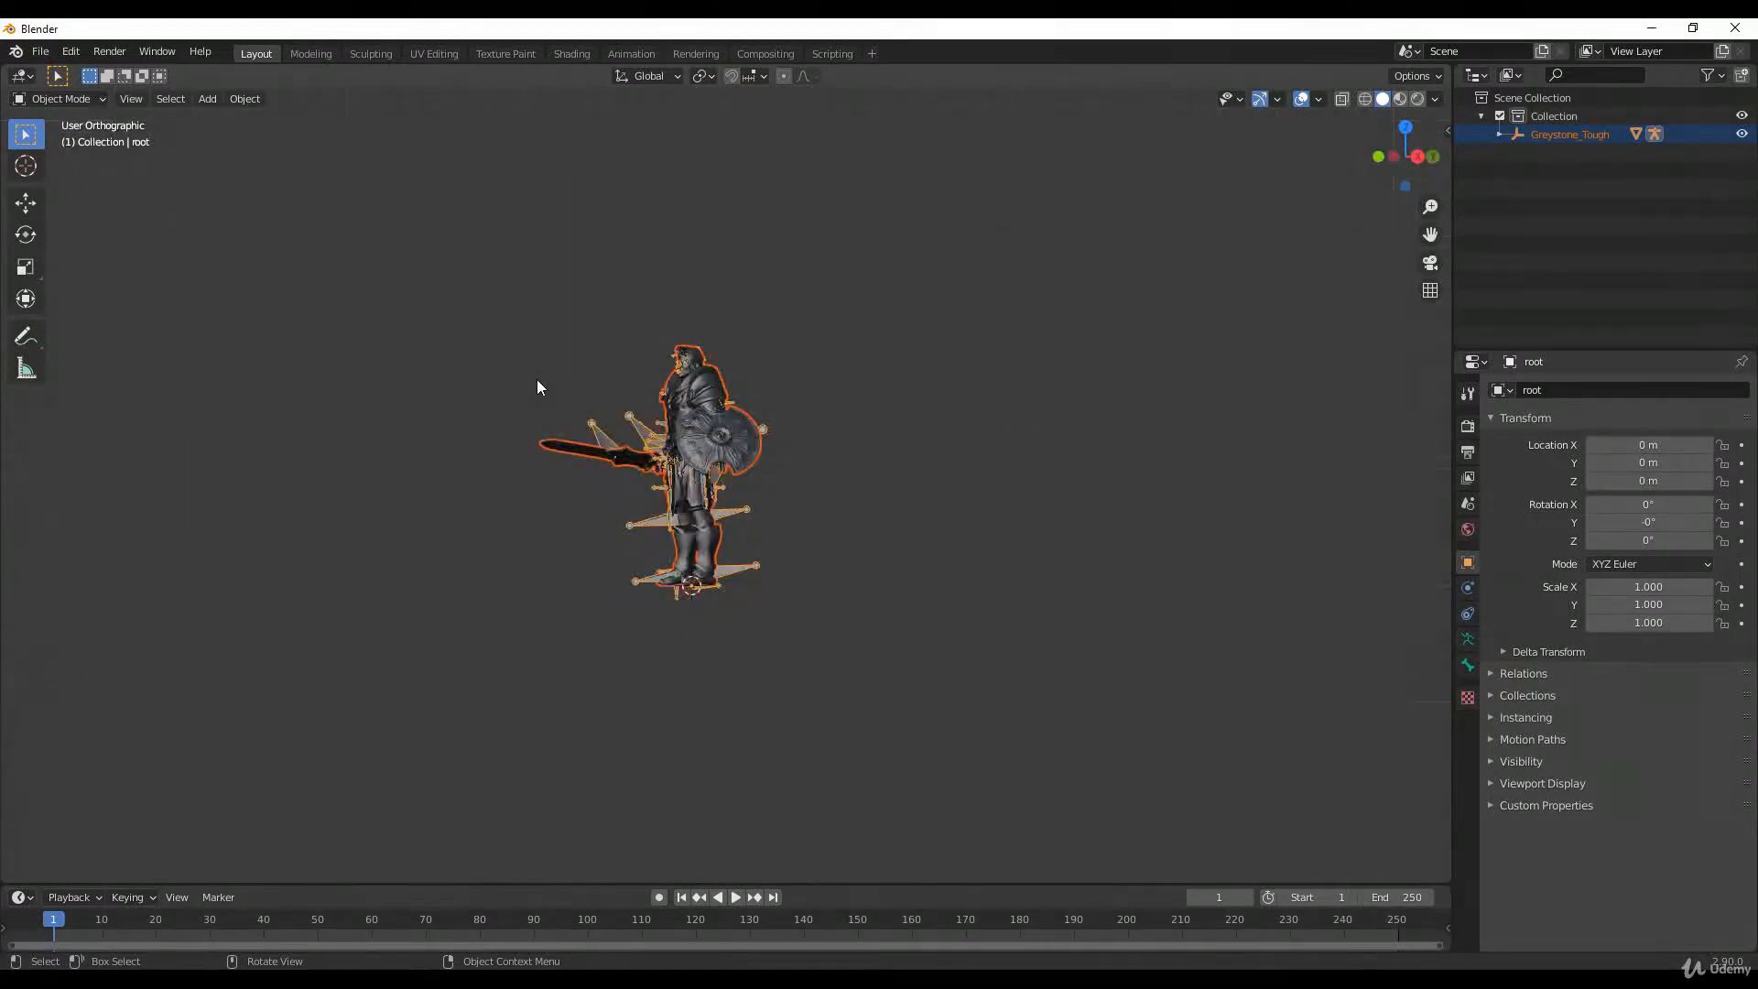
key("KP_3")
key("ctrl+KP_3")
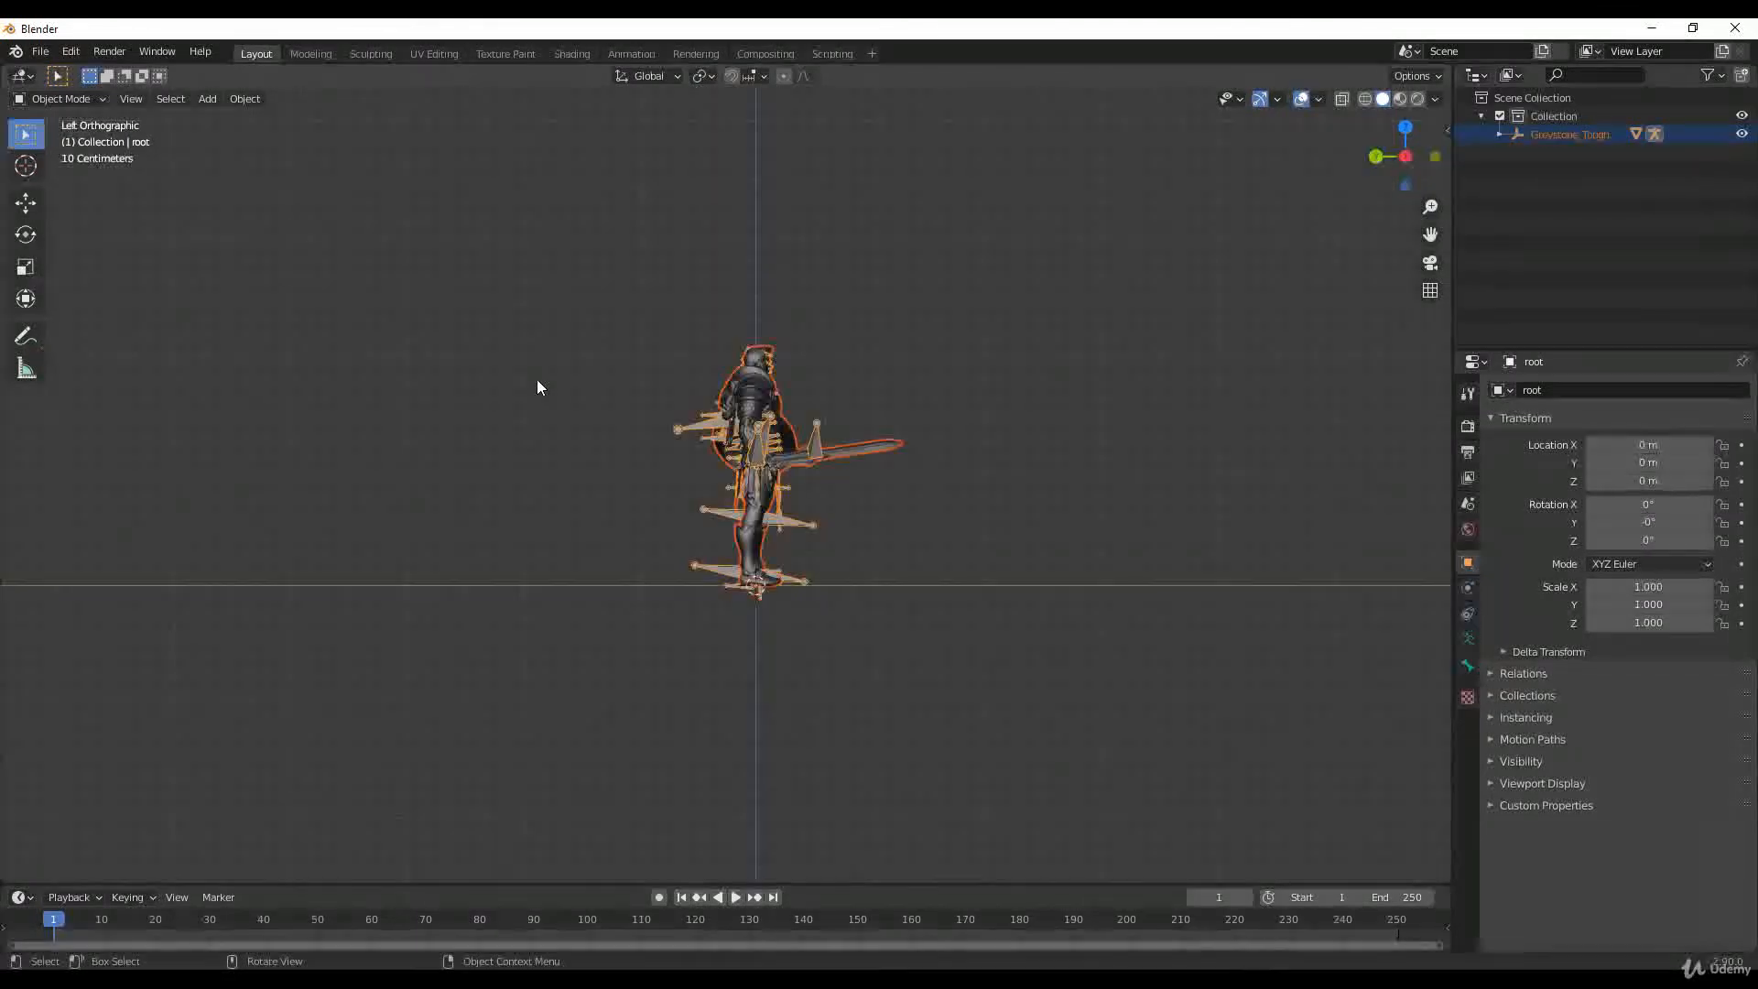
key("KP_1")
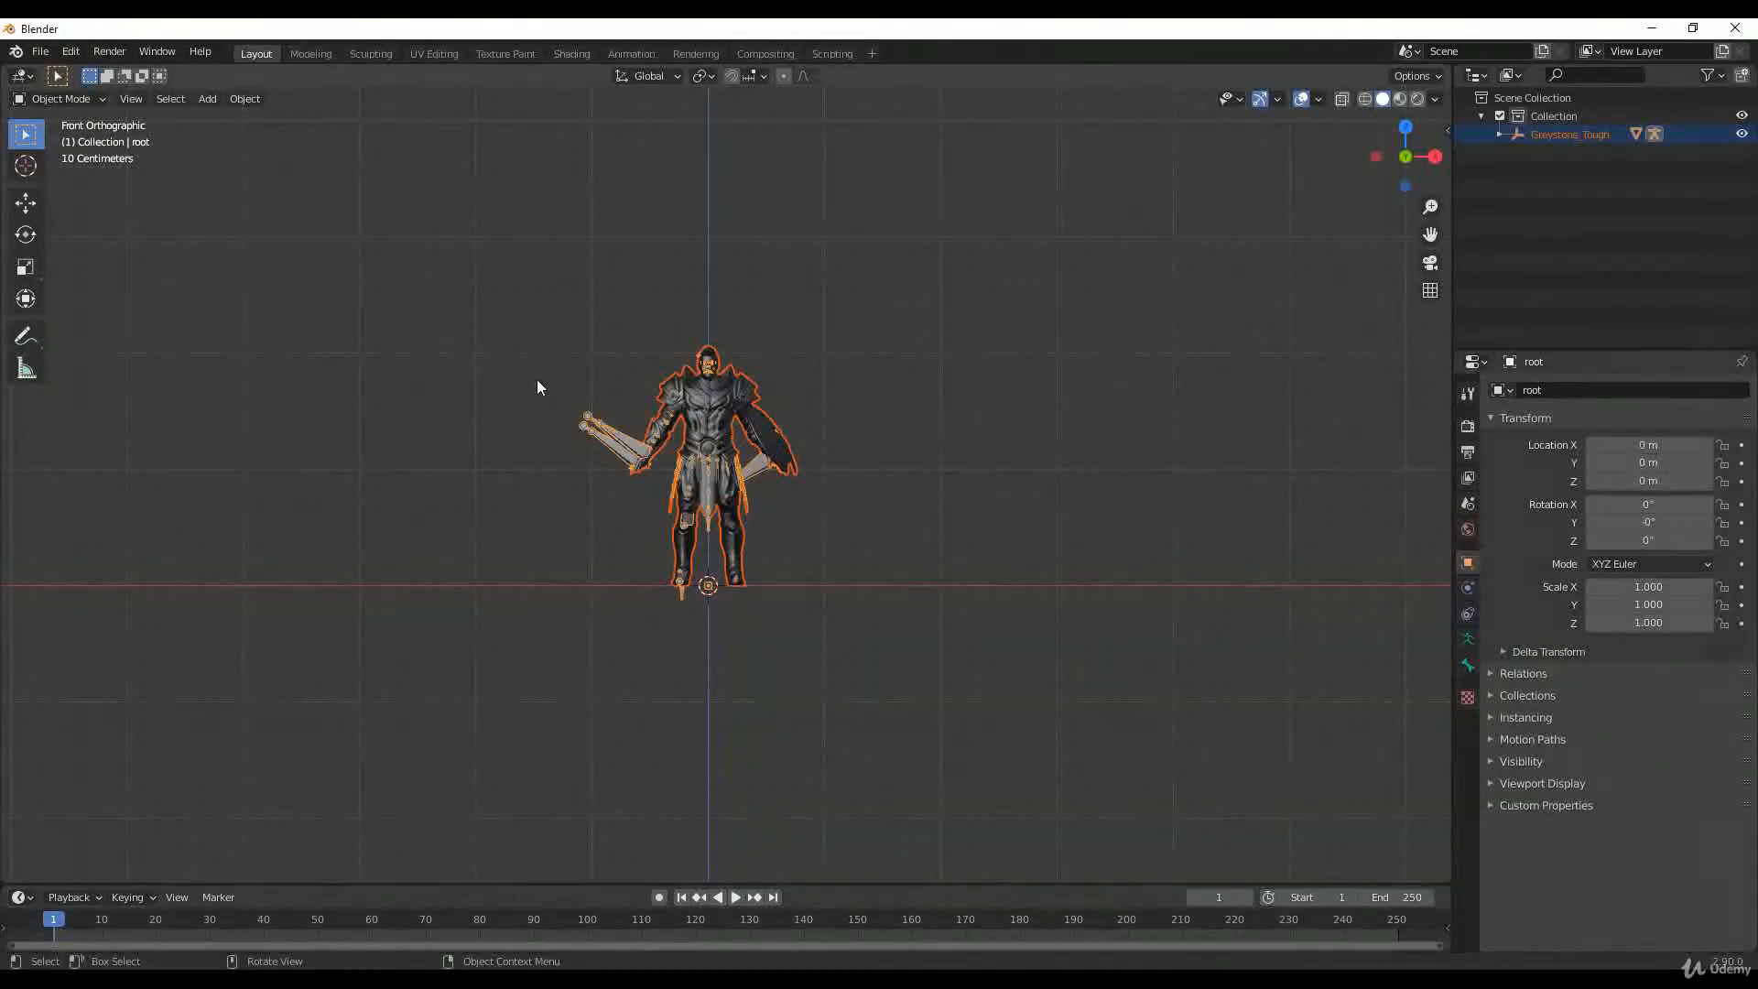
key("ctrl+KP_1")
key("KP_4")
key("KP_4")
key("KP_4")
key("KP_4")
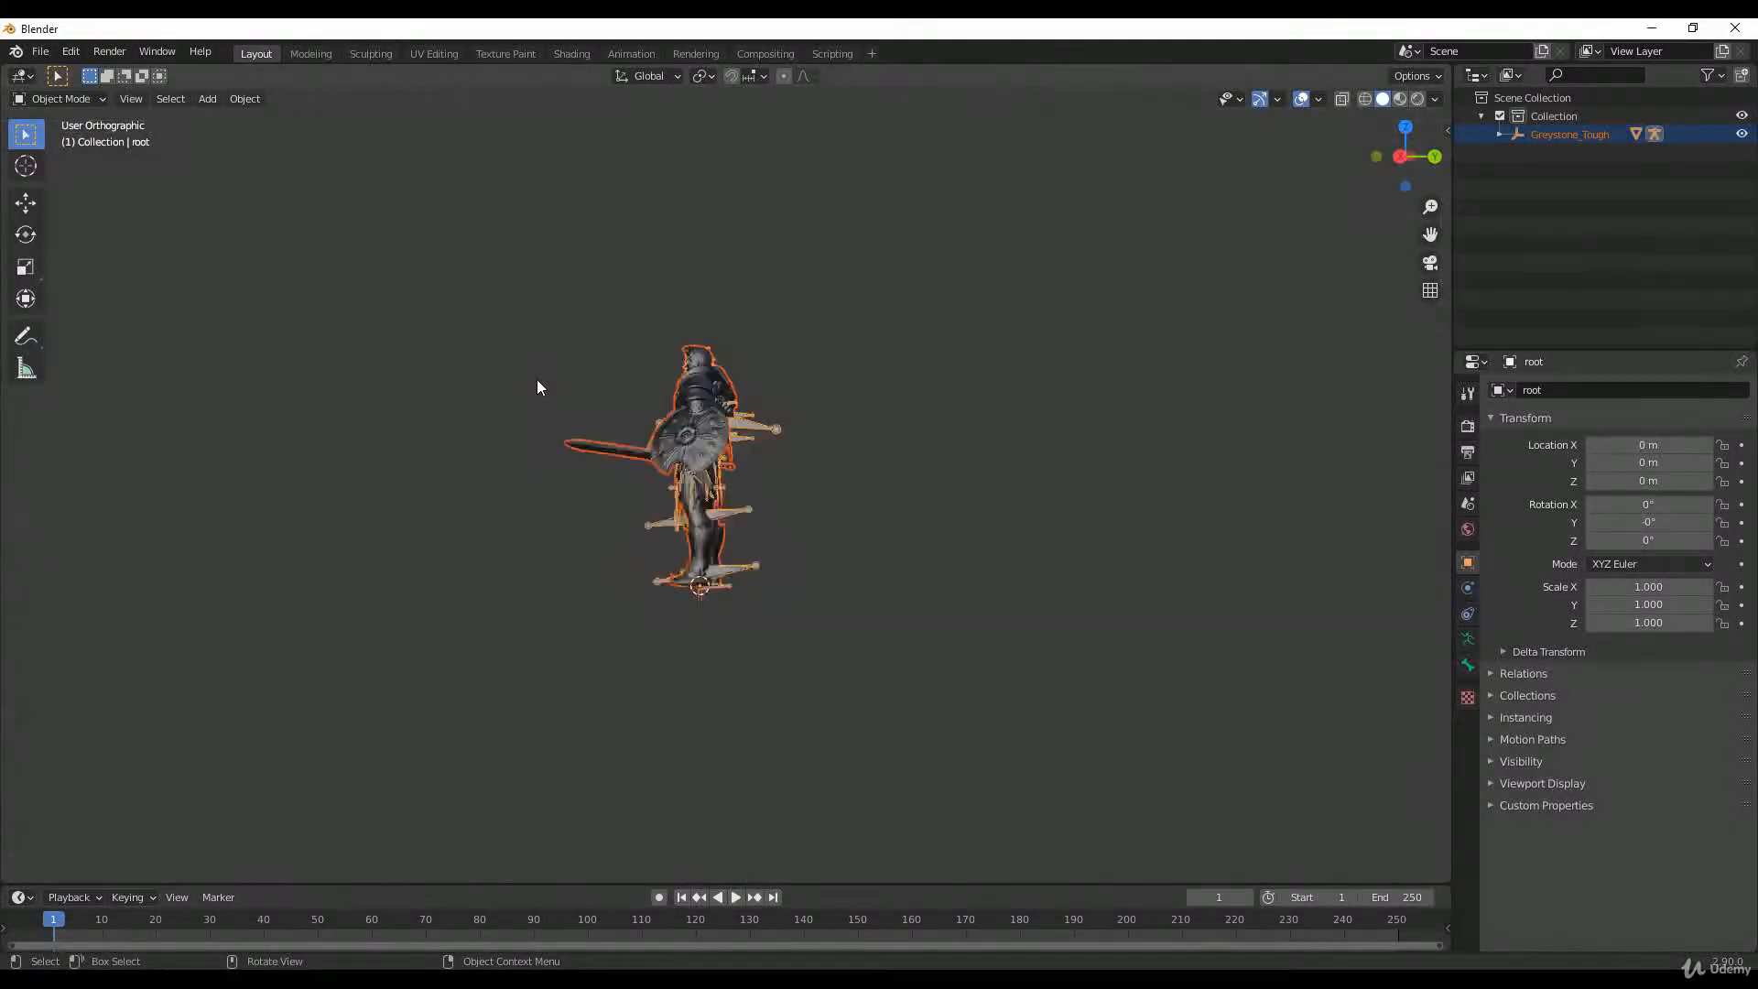
key("KP_1")
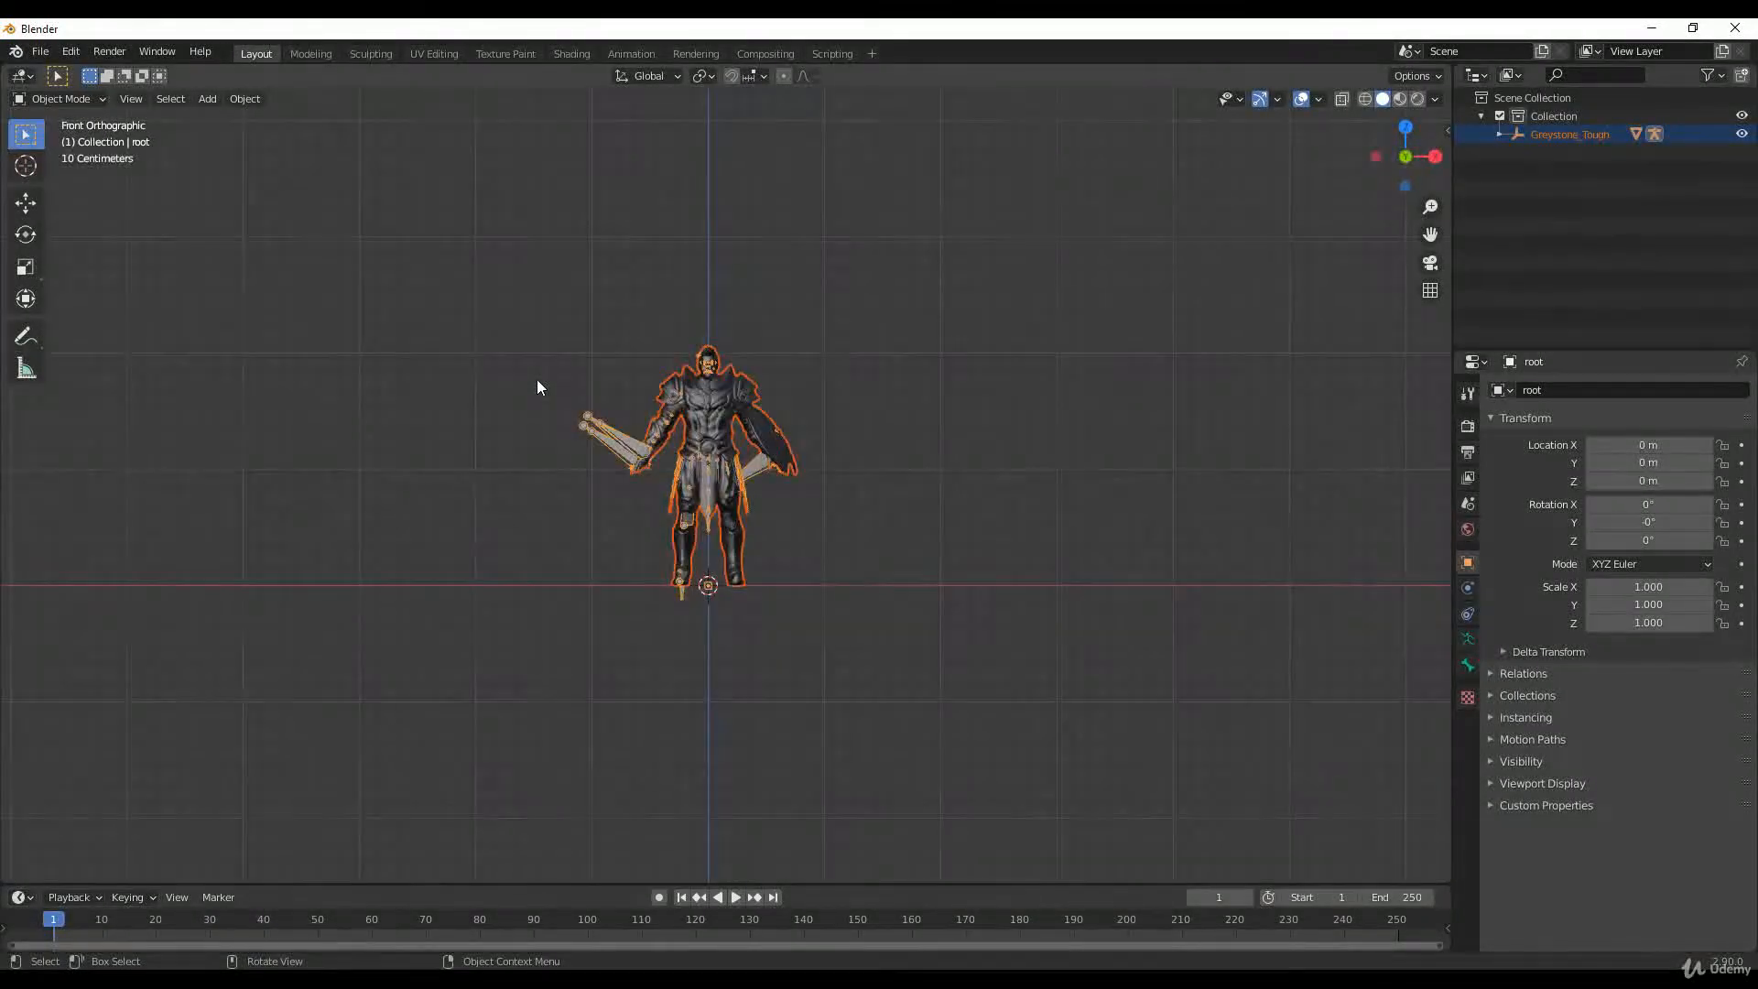
Step: Examine the character's armor, shield and bones up close in perspective view
middle_click_drag(694, 398, 724, 420)
scroll(783, 455, "up", 3)
scroll(783, 455, "down", 3)
scroll(783, 455, "up", 3)
scroll(783, 455, "down", 3)
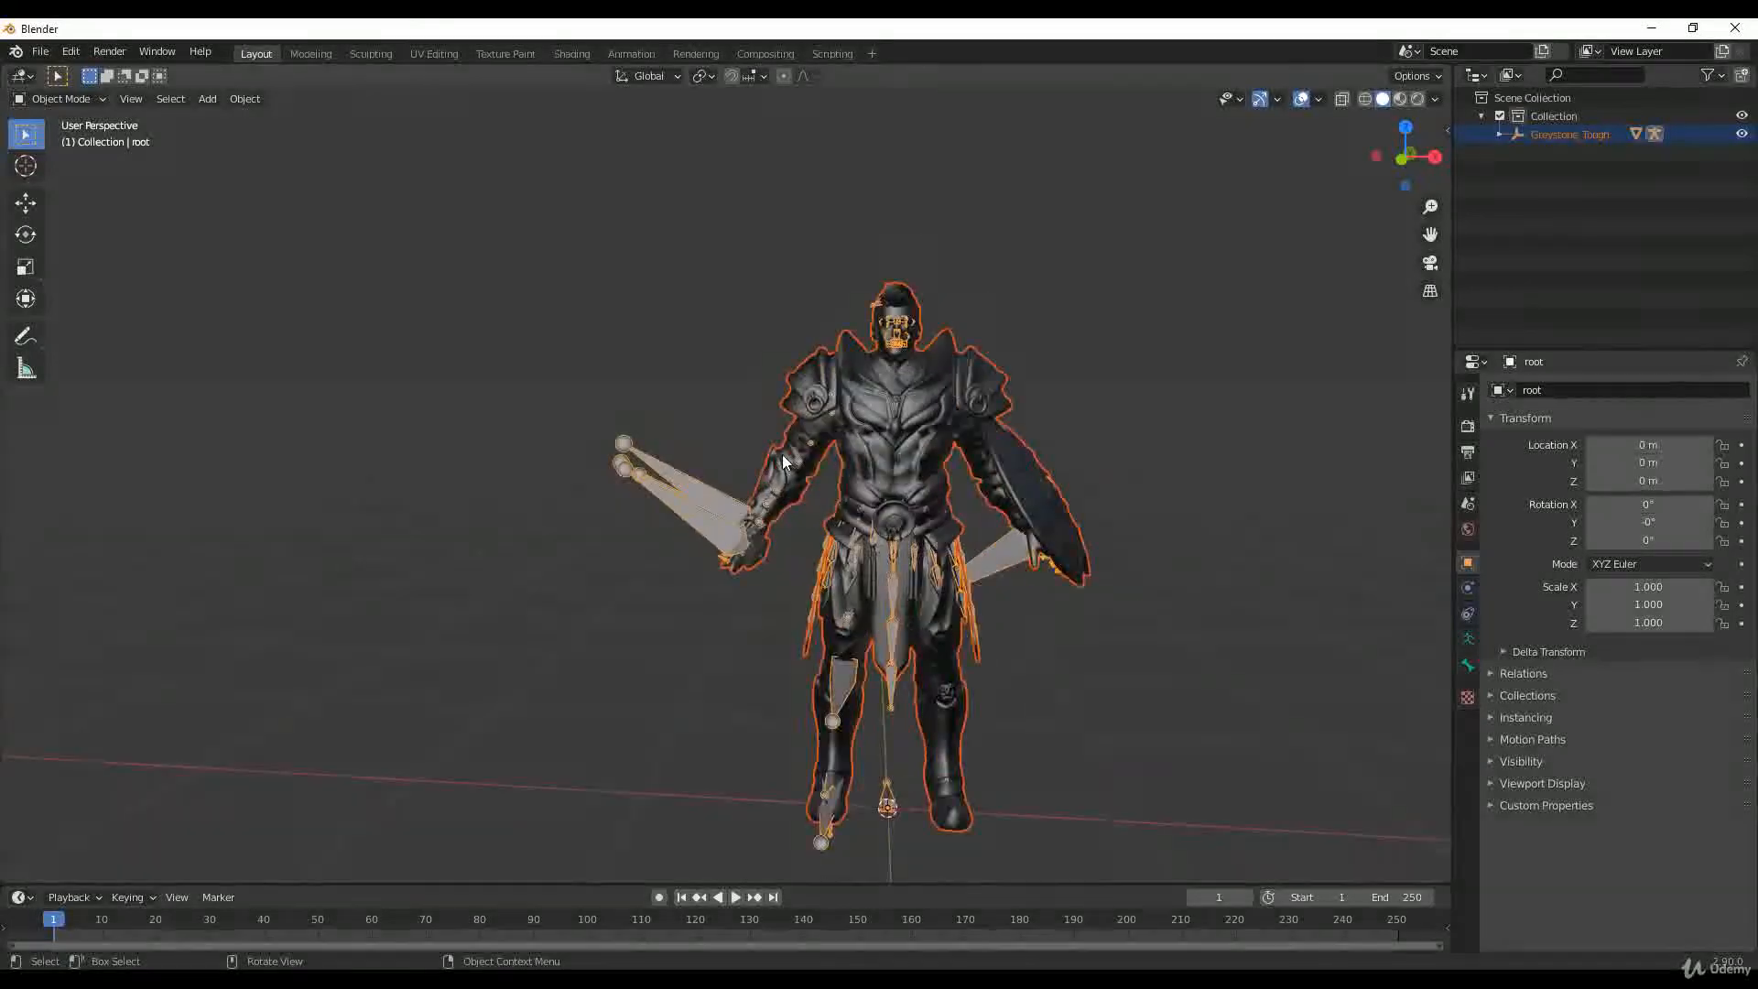
middle_click_drag(697, 436, 604, 395)
Step: Select the character mesh in Object Mode, toggle Edit Mode on and off again, and deselect the mesh
left_click(535, 442)
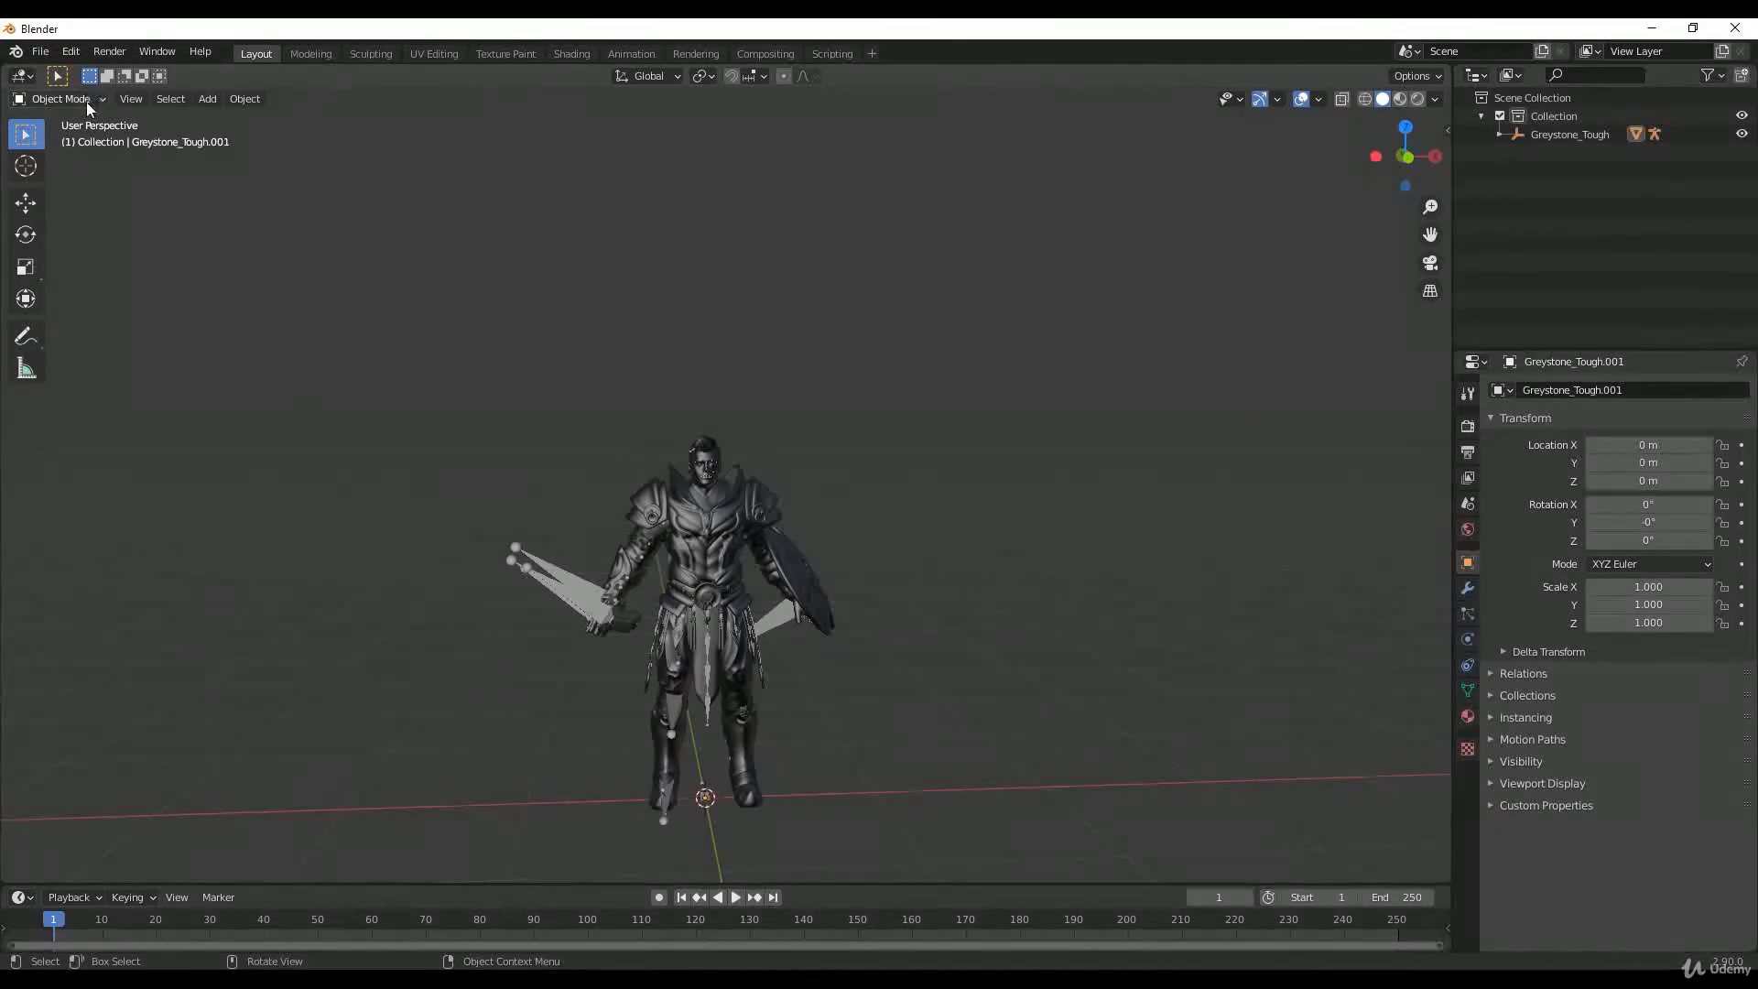
left_click(91, 99)
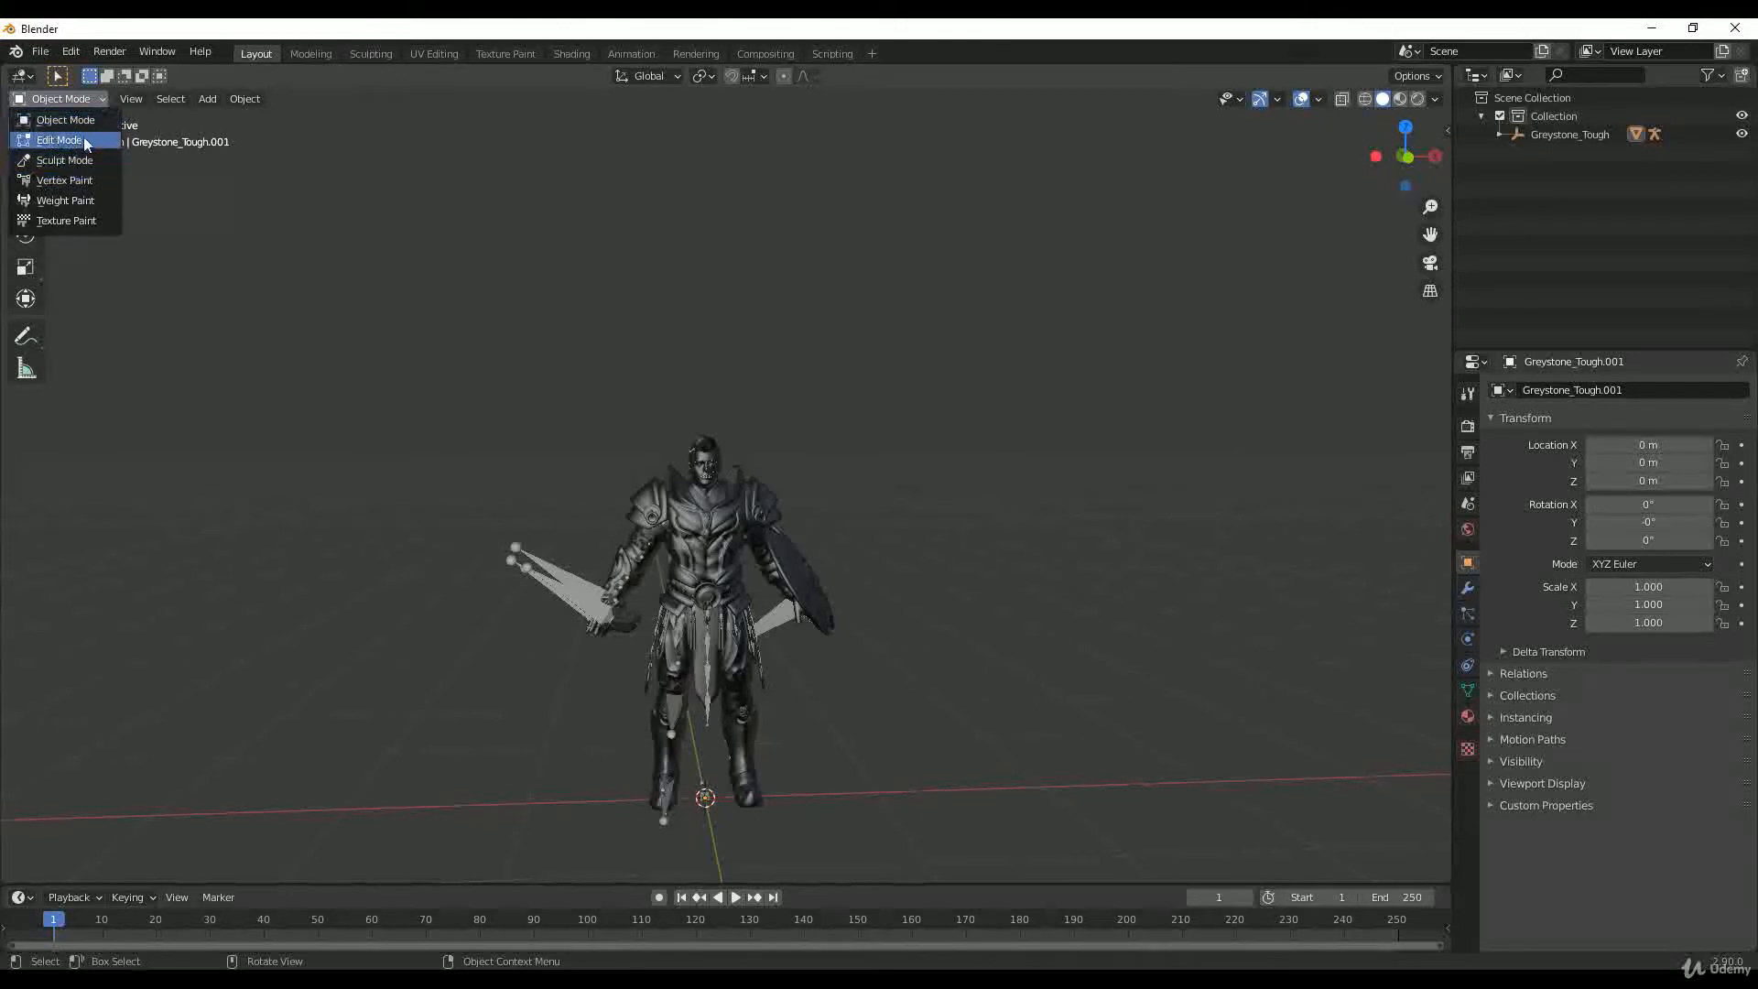
left_click(77, 125)
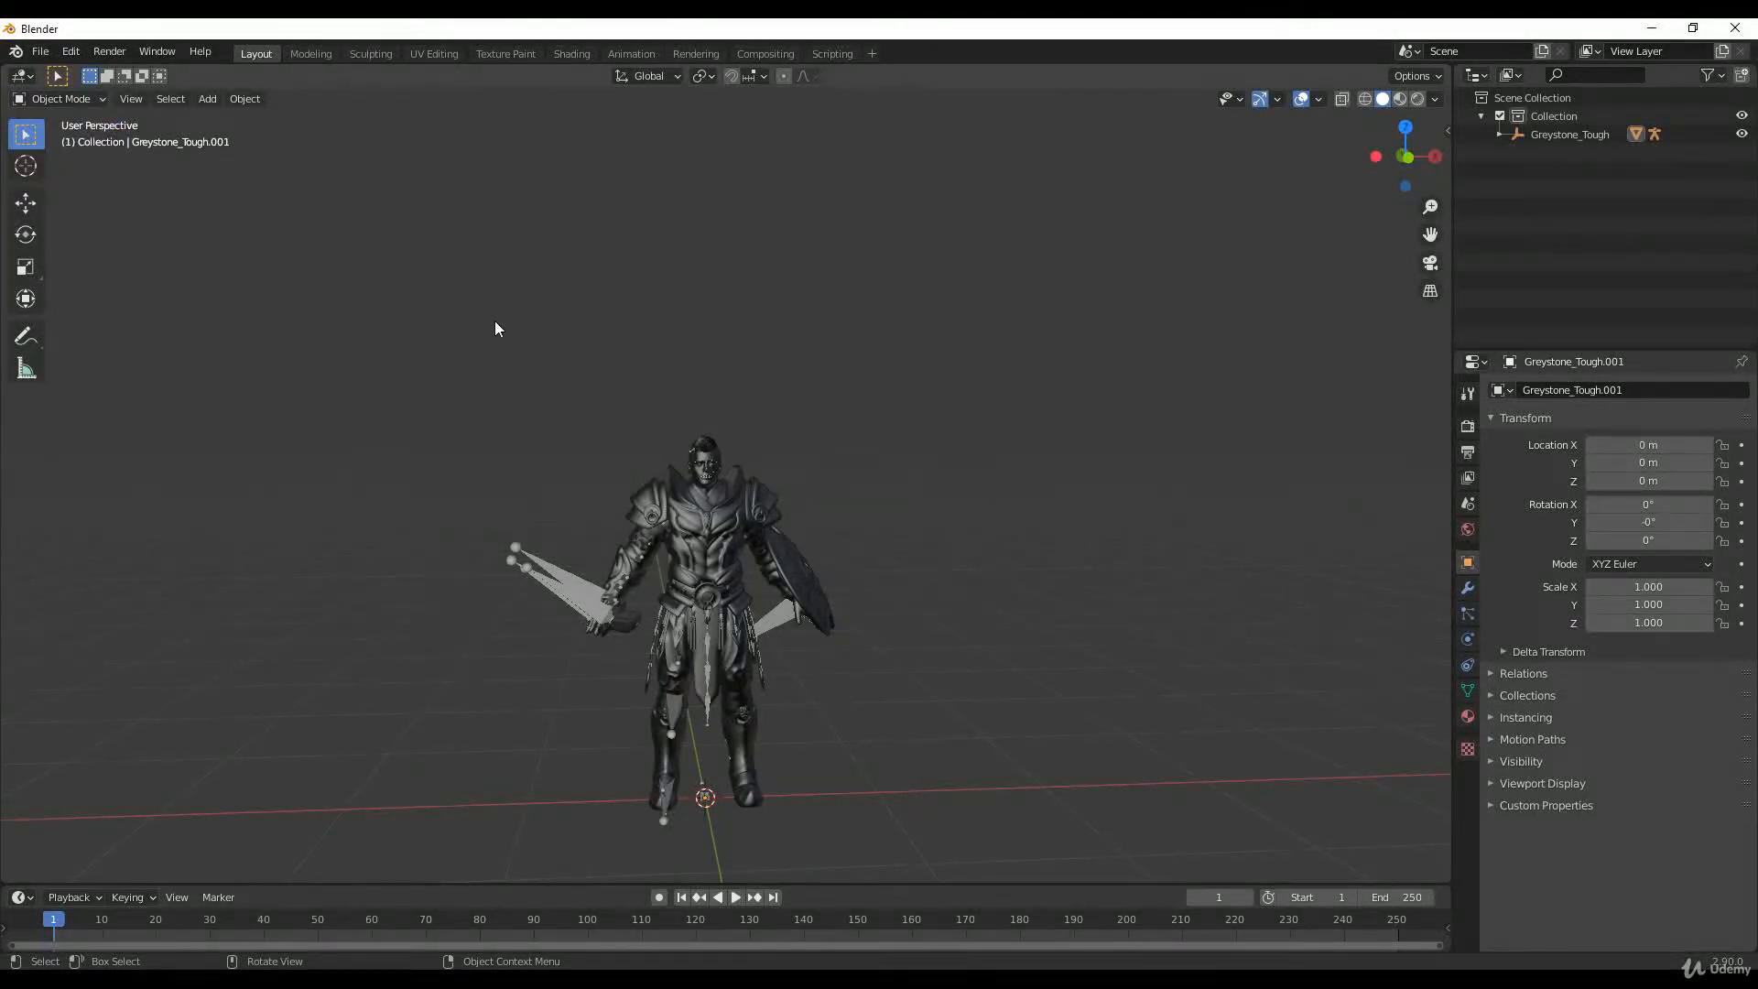
left_click(705, 518)
left_click(809, 577)
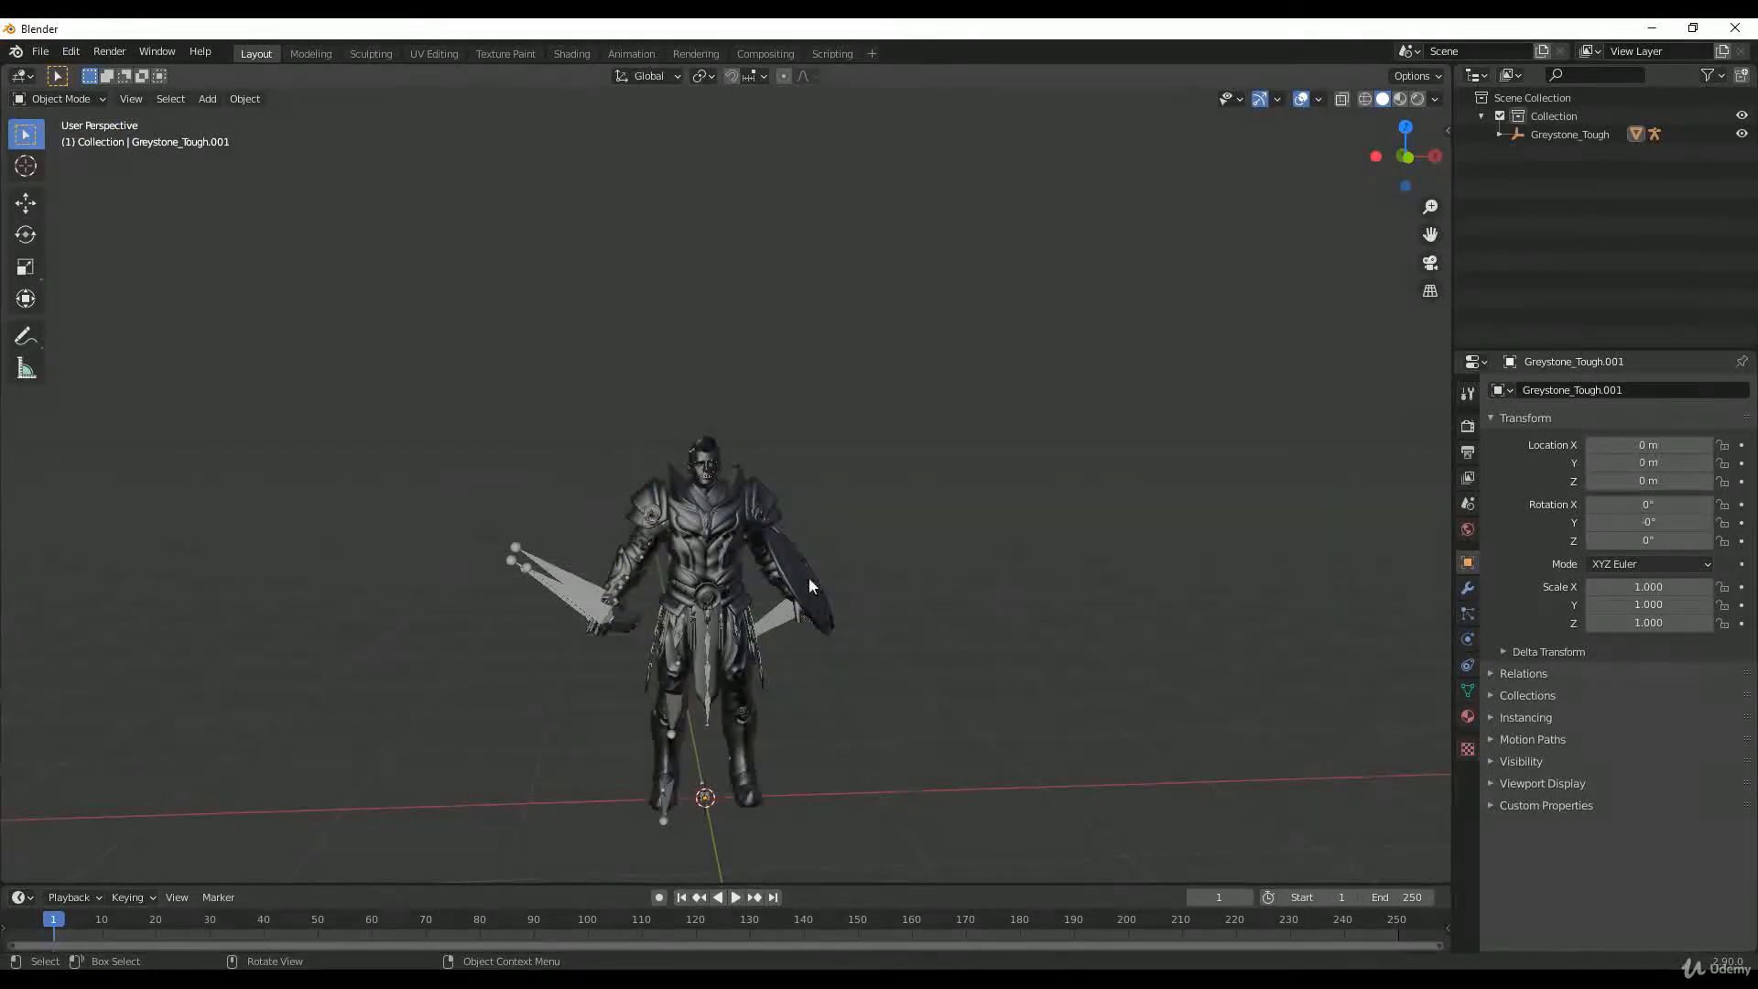
left_click(738, 520)
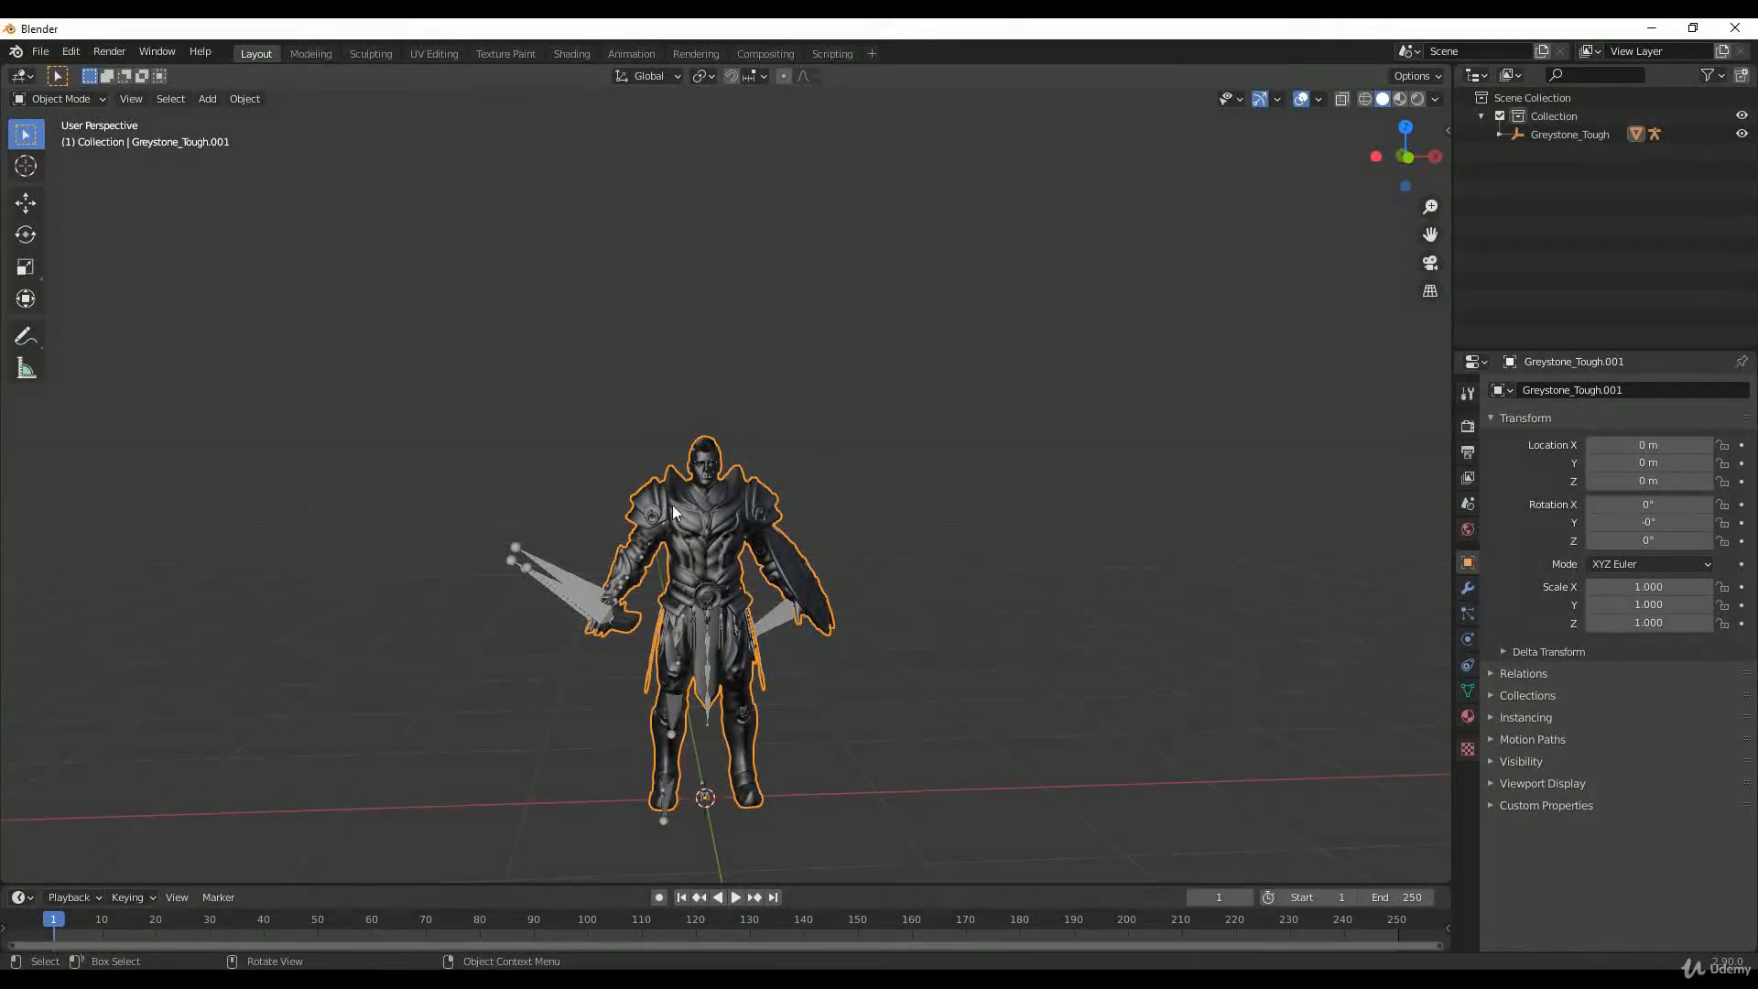
key("Tab")
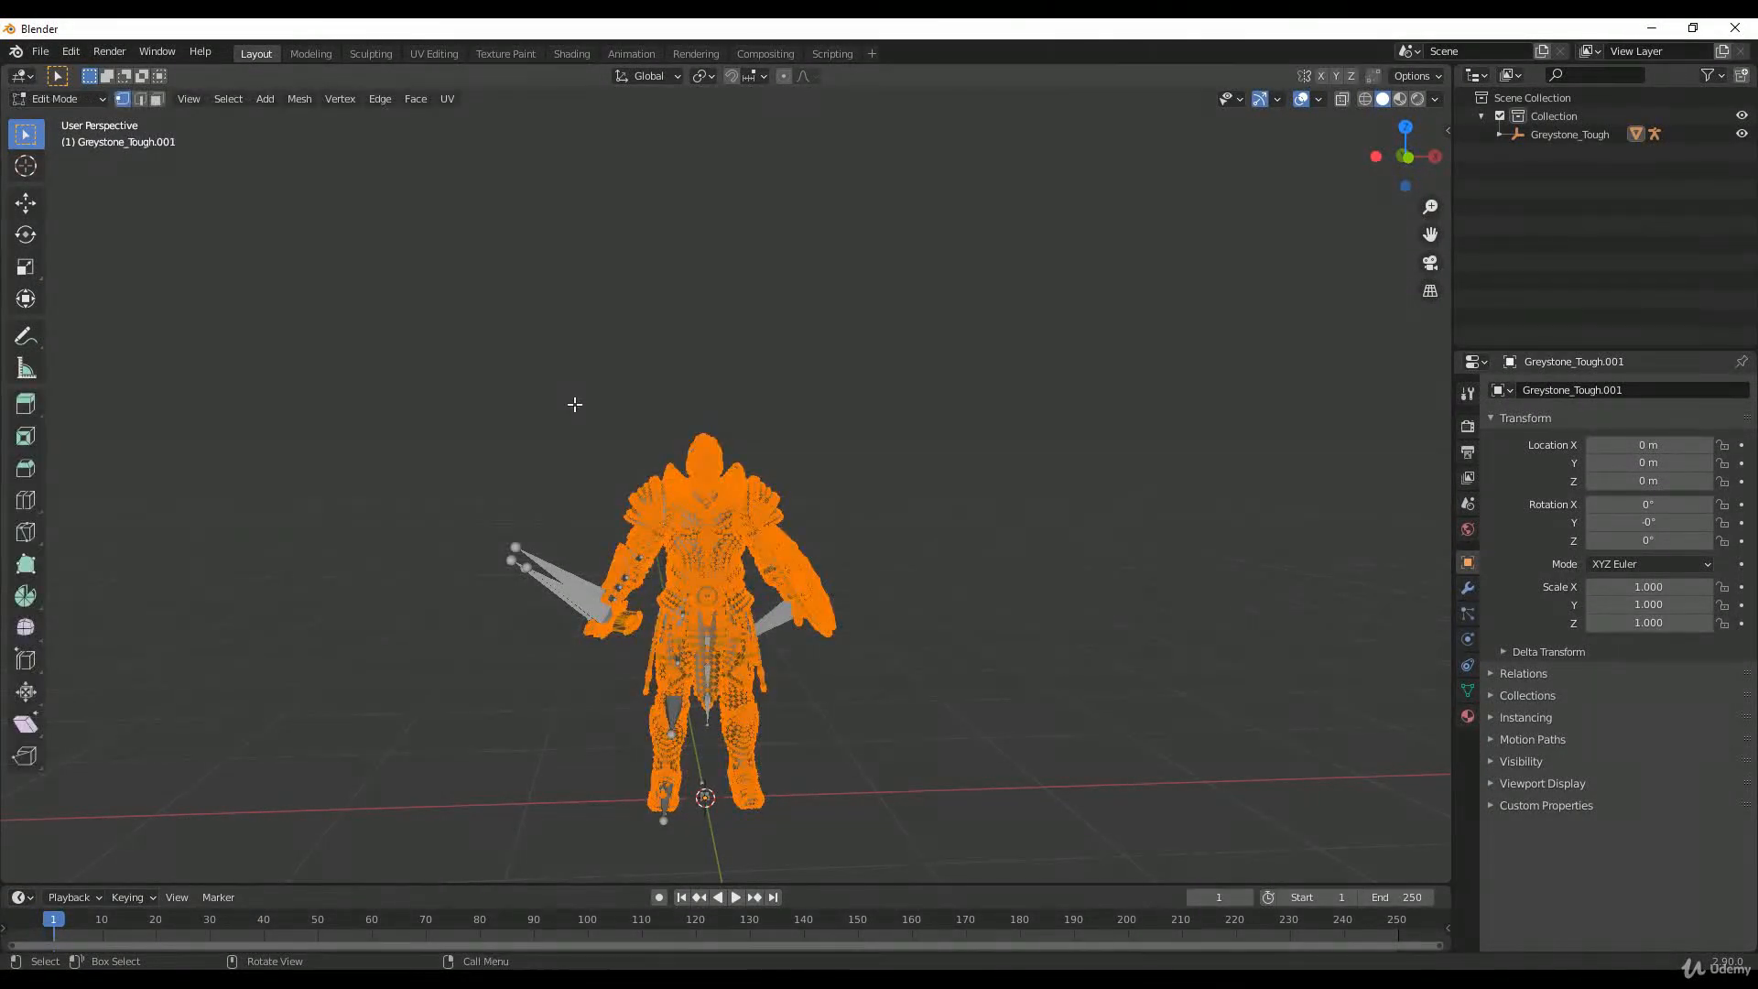
key("Tab")
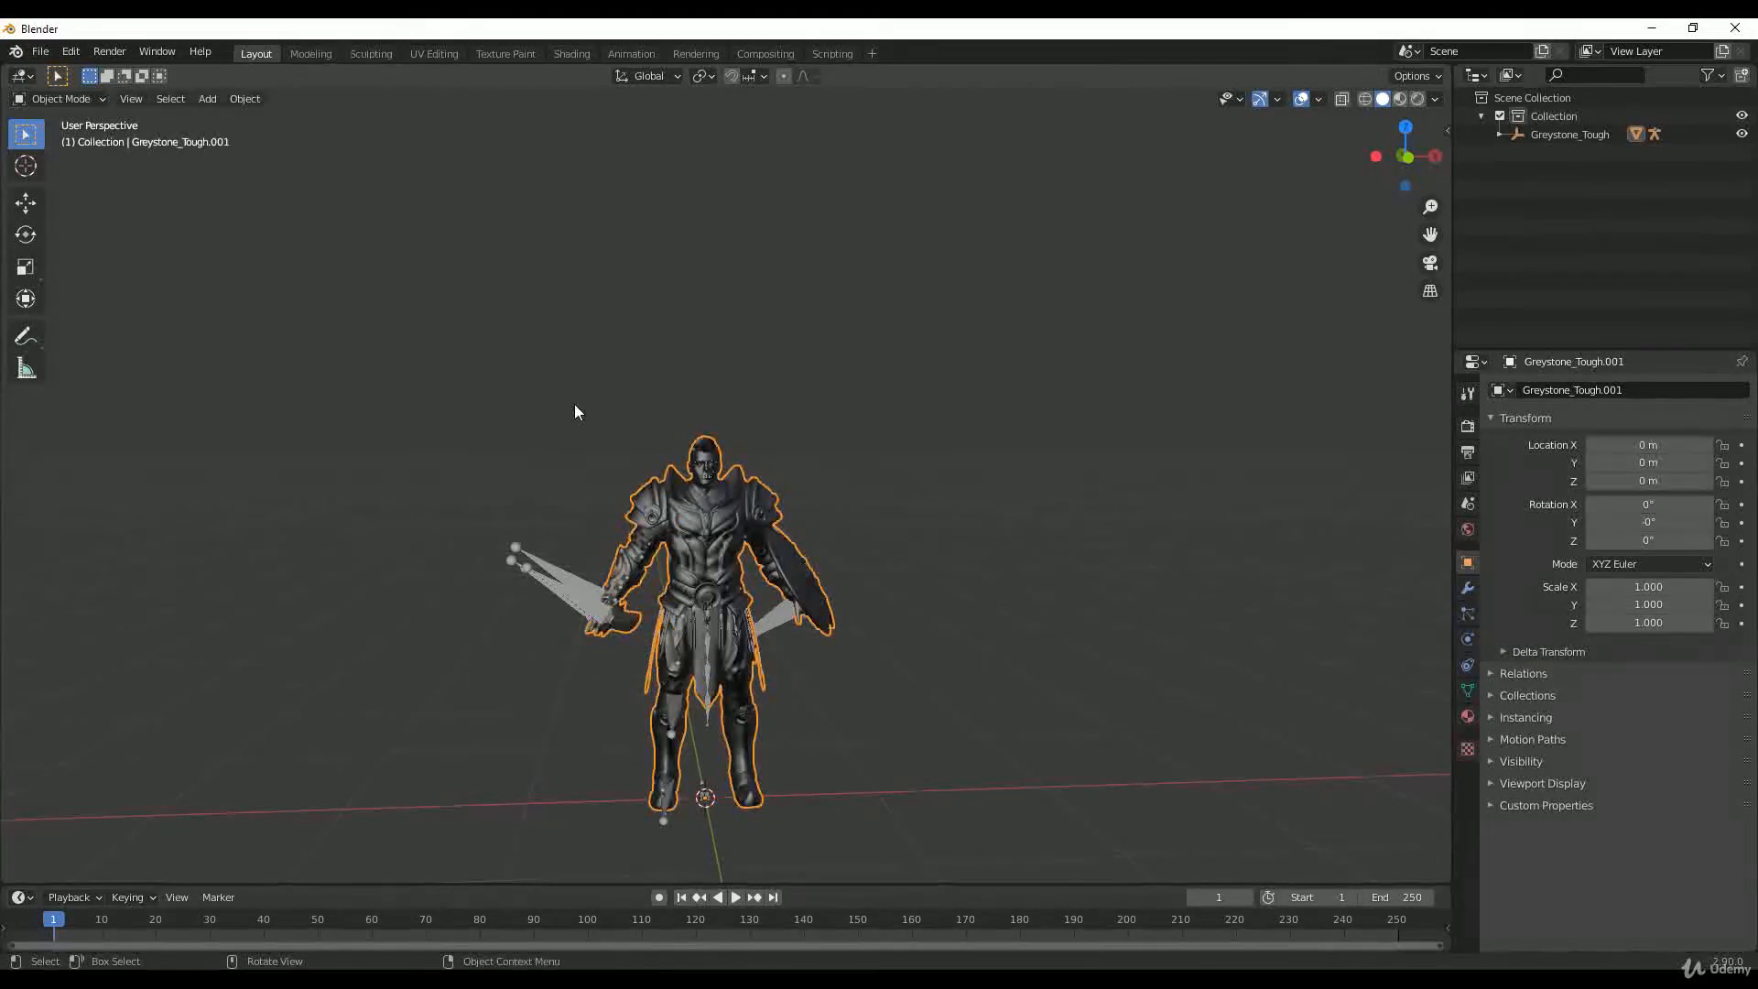
left_click(524, 433)
middle_click_drag(518, 431, 521, 394)
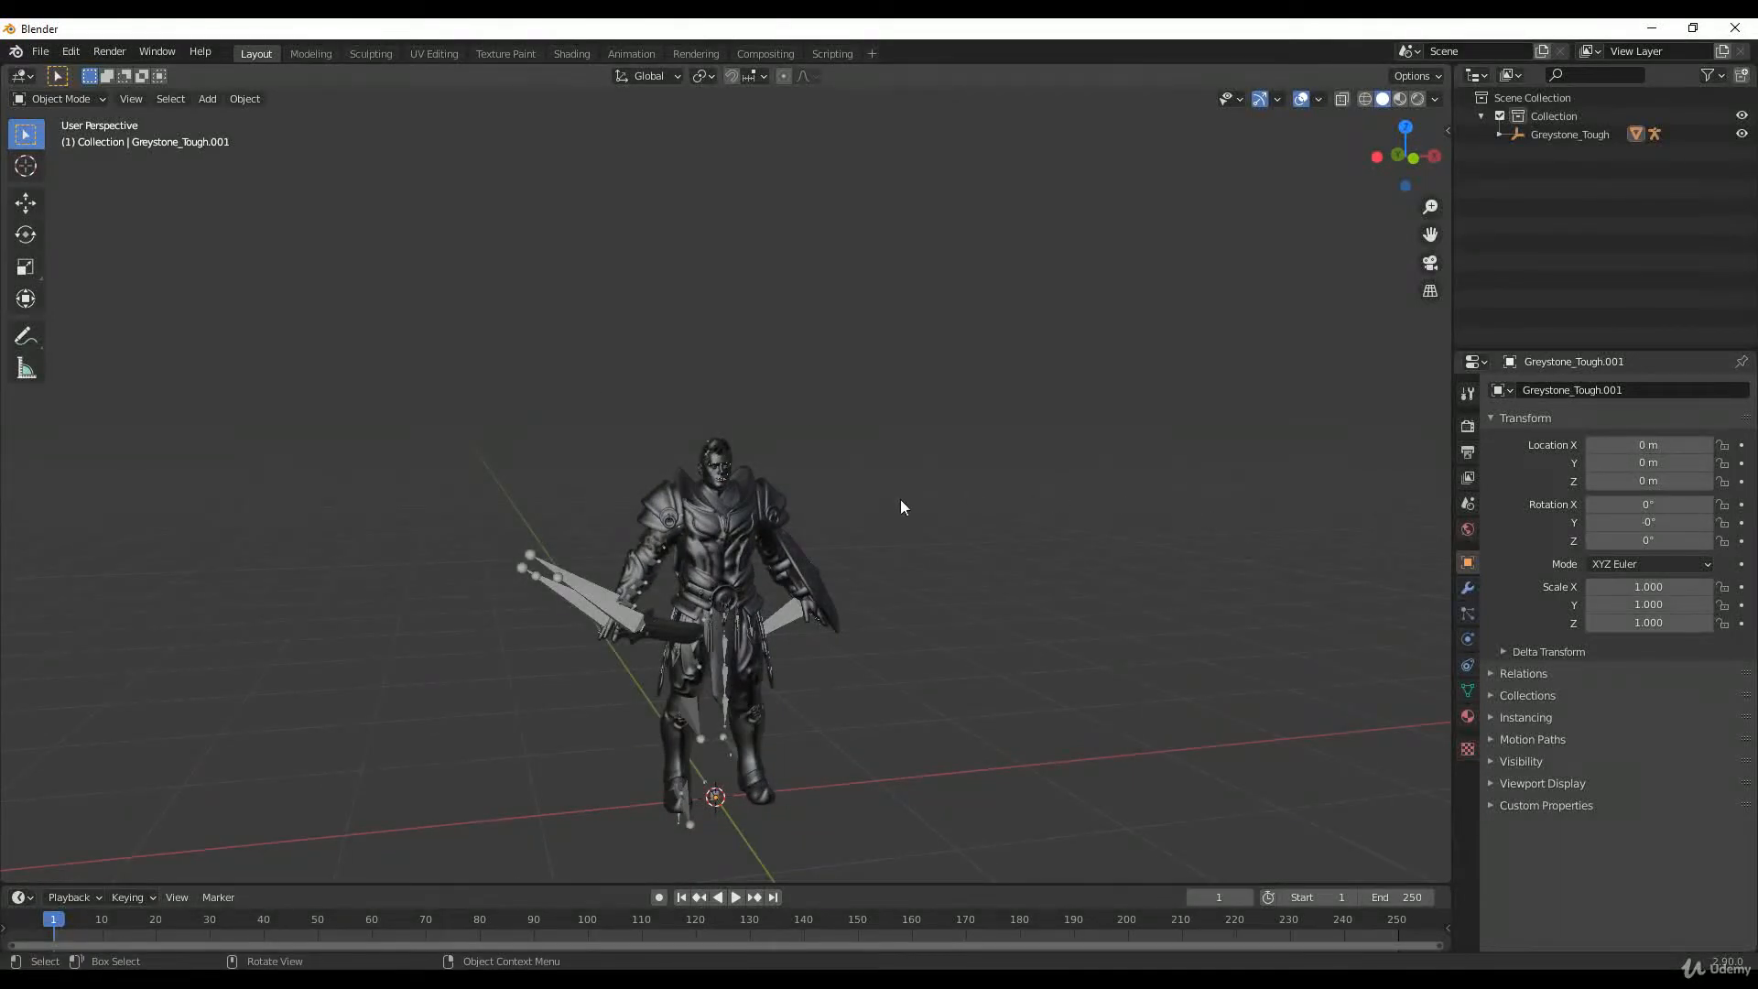
Step: Select the character mesh, enter Edit Mode and show its list of materials
left_click(732, 536)
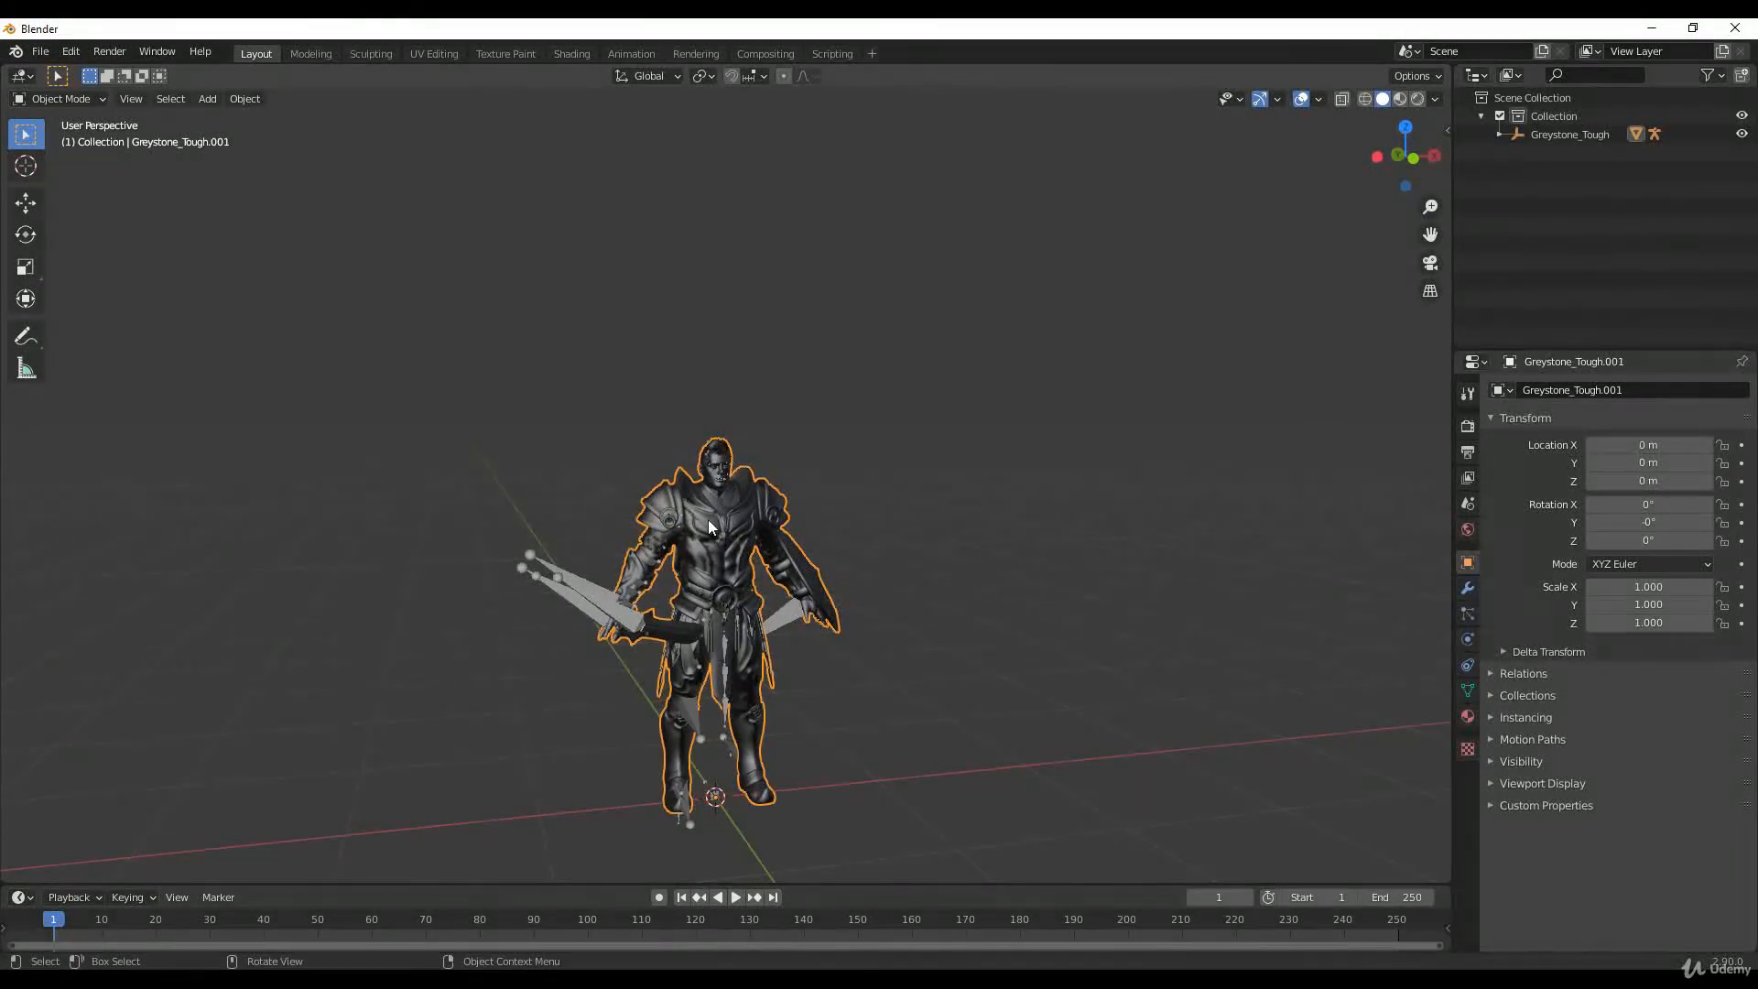
key("Tab")
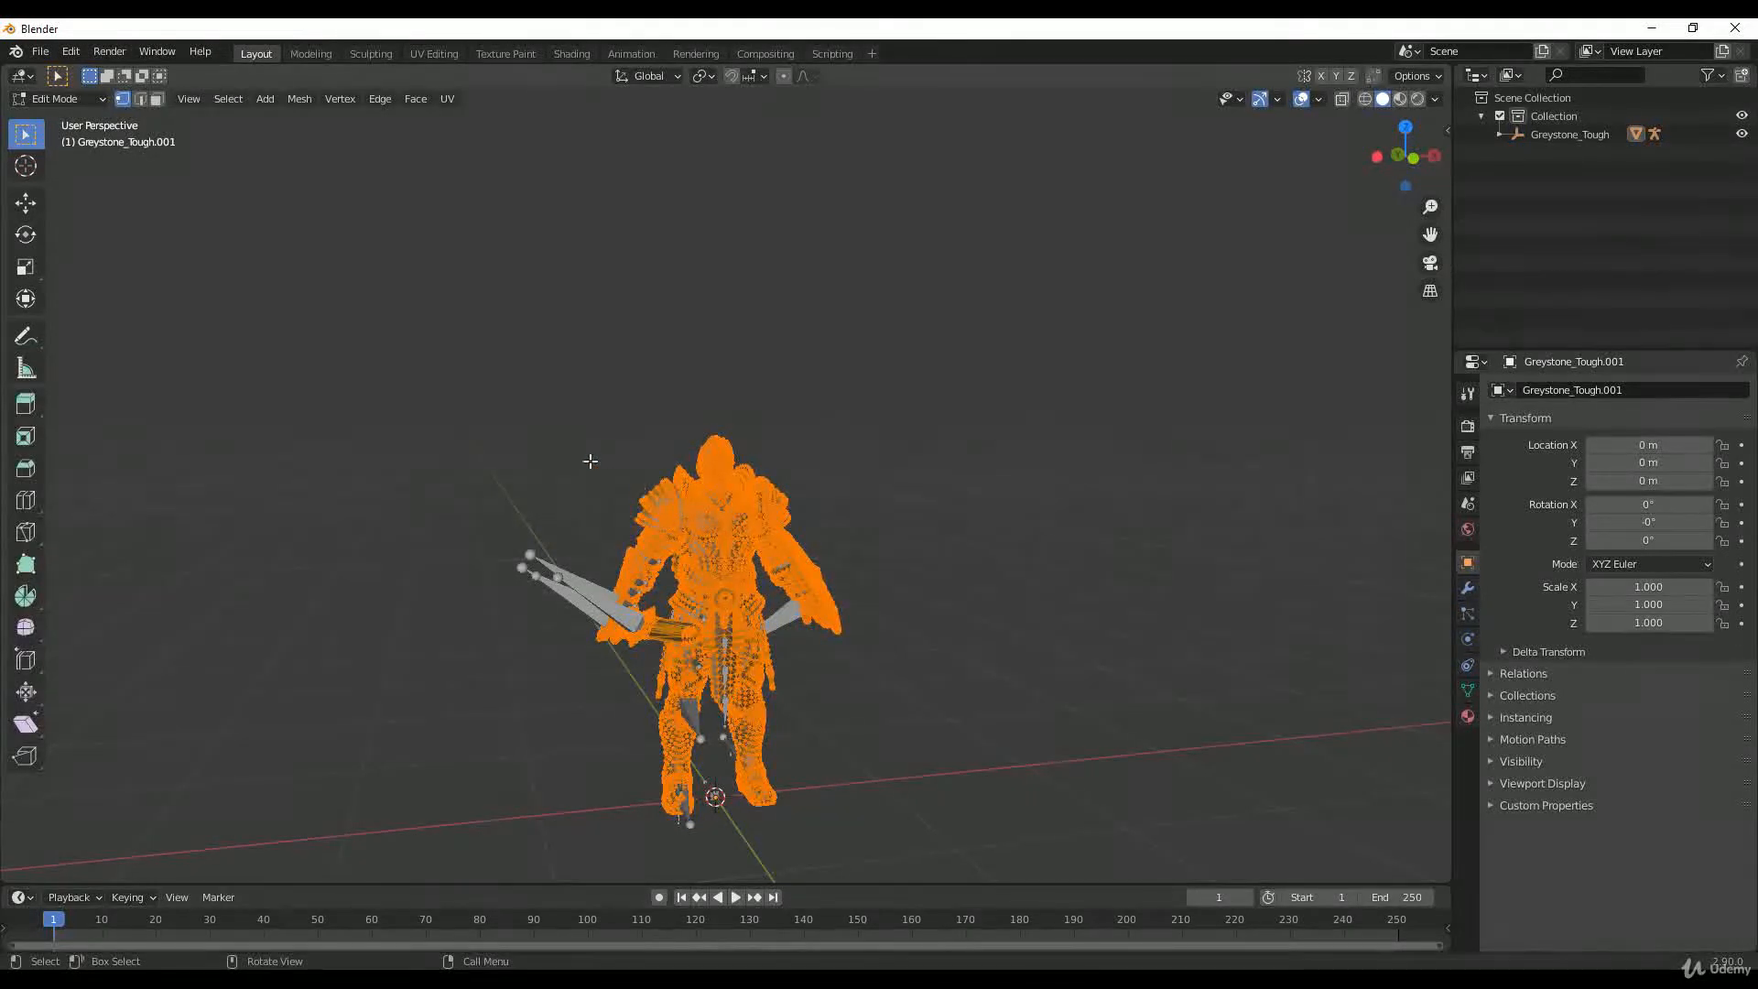
left_click(1468, 717)
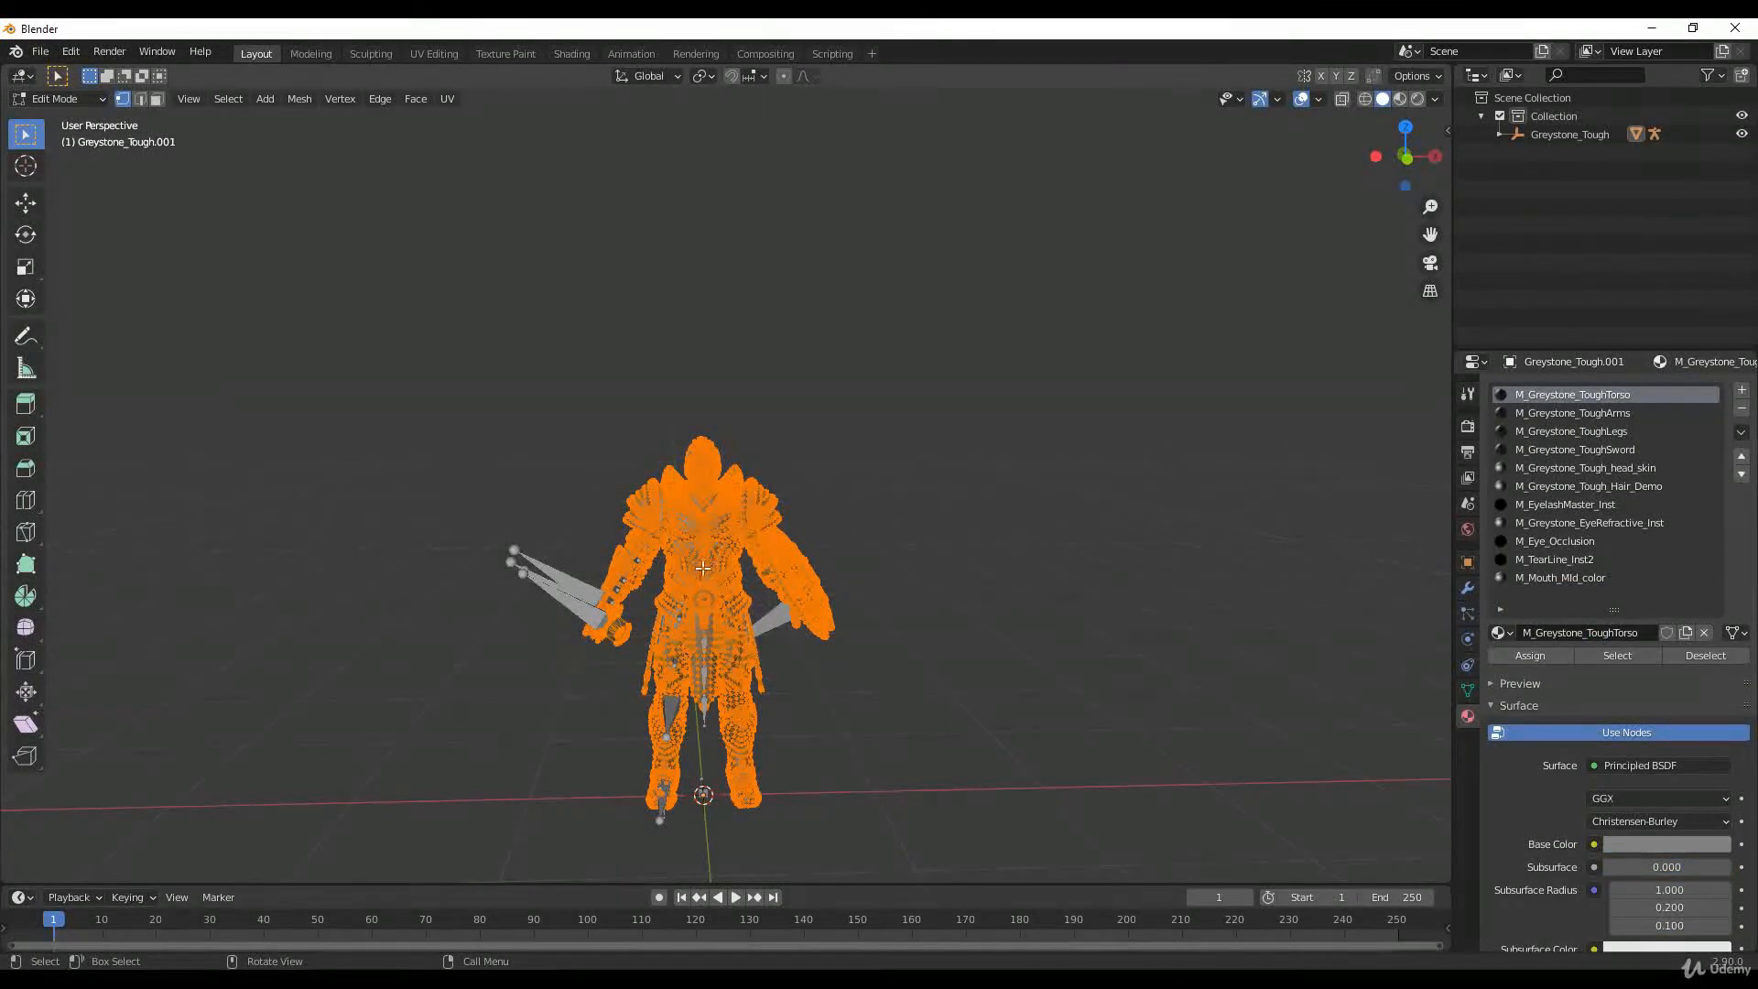
Step: Toggle between selecting and deselecting all of the mesh geometry, ending with everything deselected
key("alt+a")
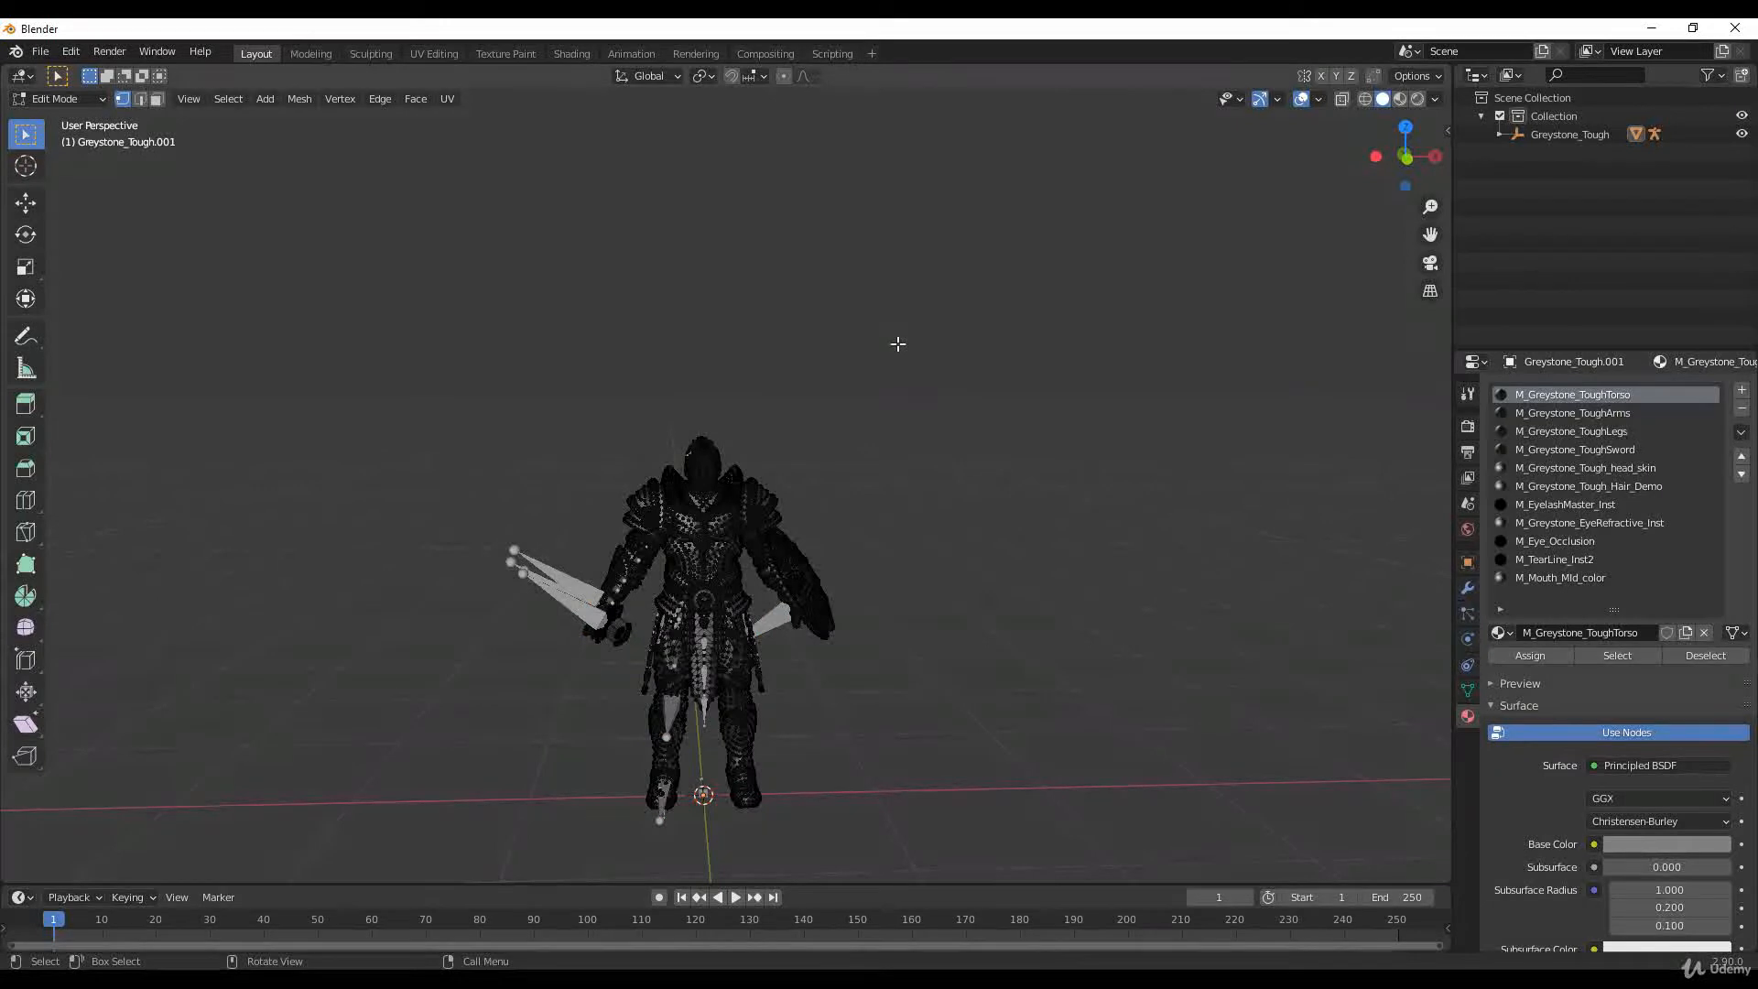
key("a")
key("alt+a")
key("a")
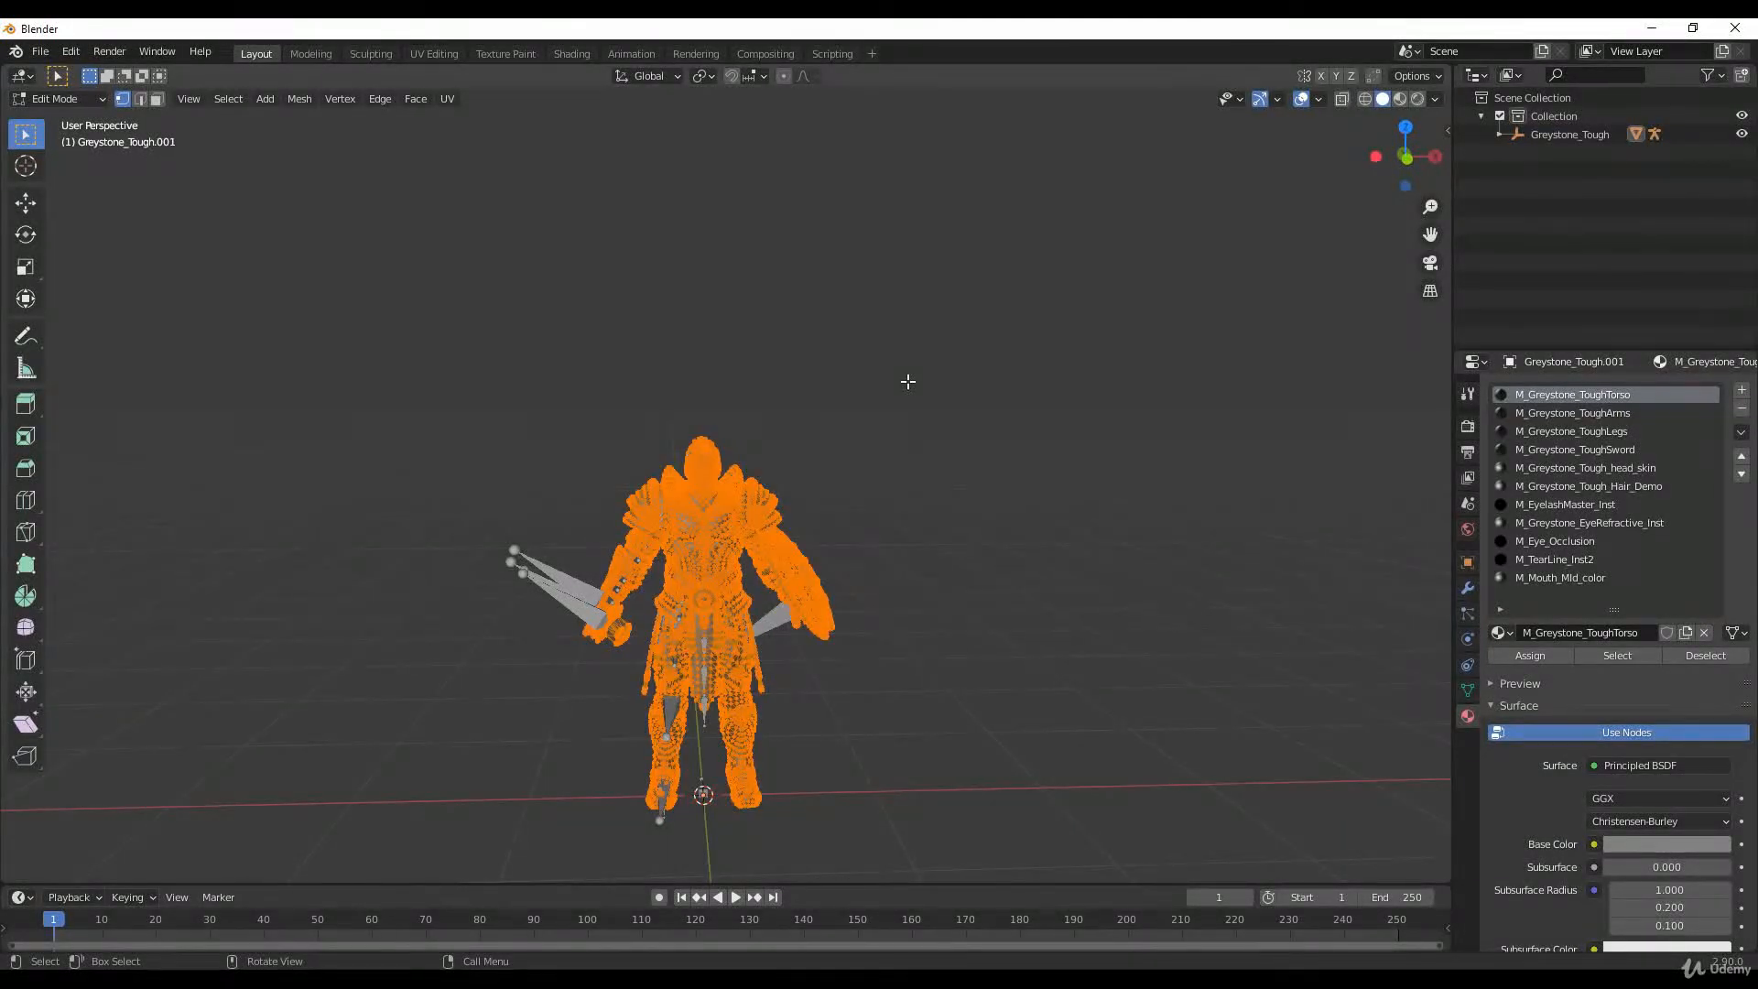
key("alt+a")
key("a")
key("alt+a")
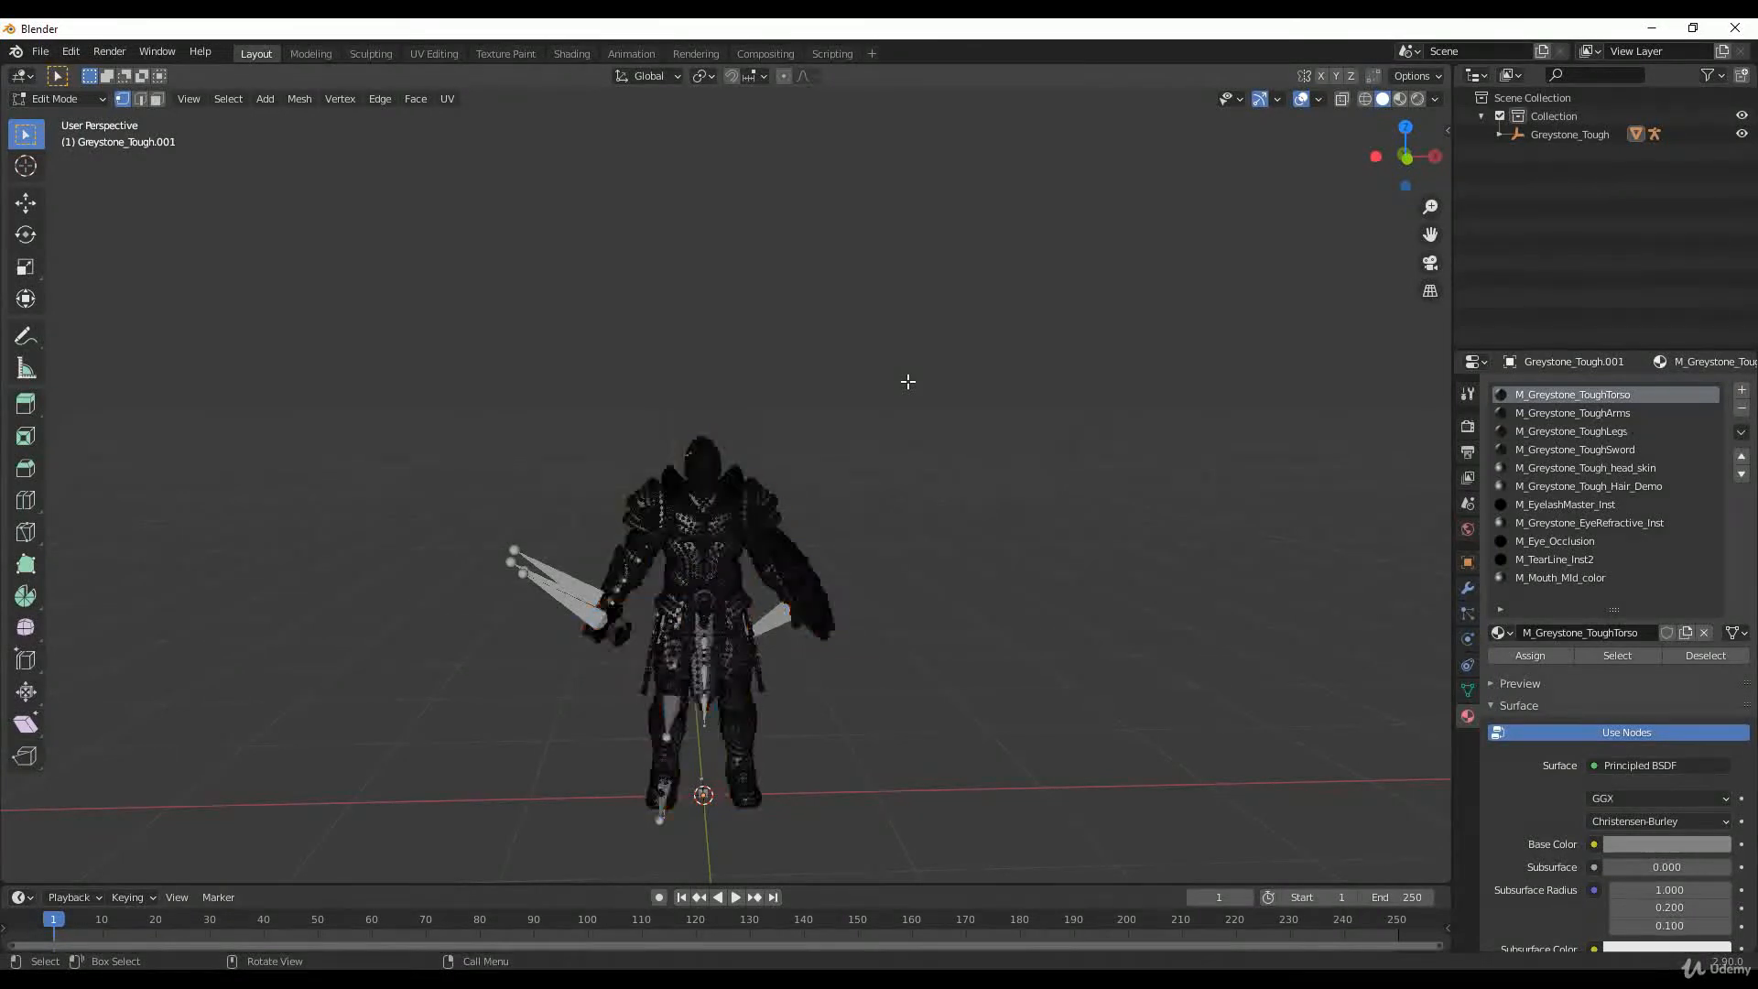
Step: Switch to face selection and select all faces assigned to the M_Greystone_ToughSword material
left_click(159, 101)
middle_click_drag(382, 354, 473, 386)
scroll(602, 562, "up", 3)
middle_click_drag(609, 517, 646, 431)
scroll(588, 514, "up", 2)
scroll(647, 431, "down", 1)
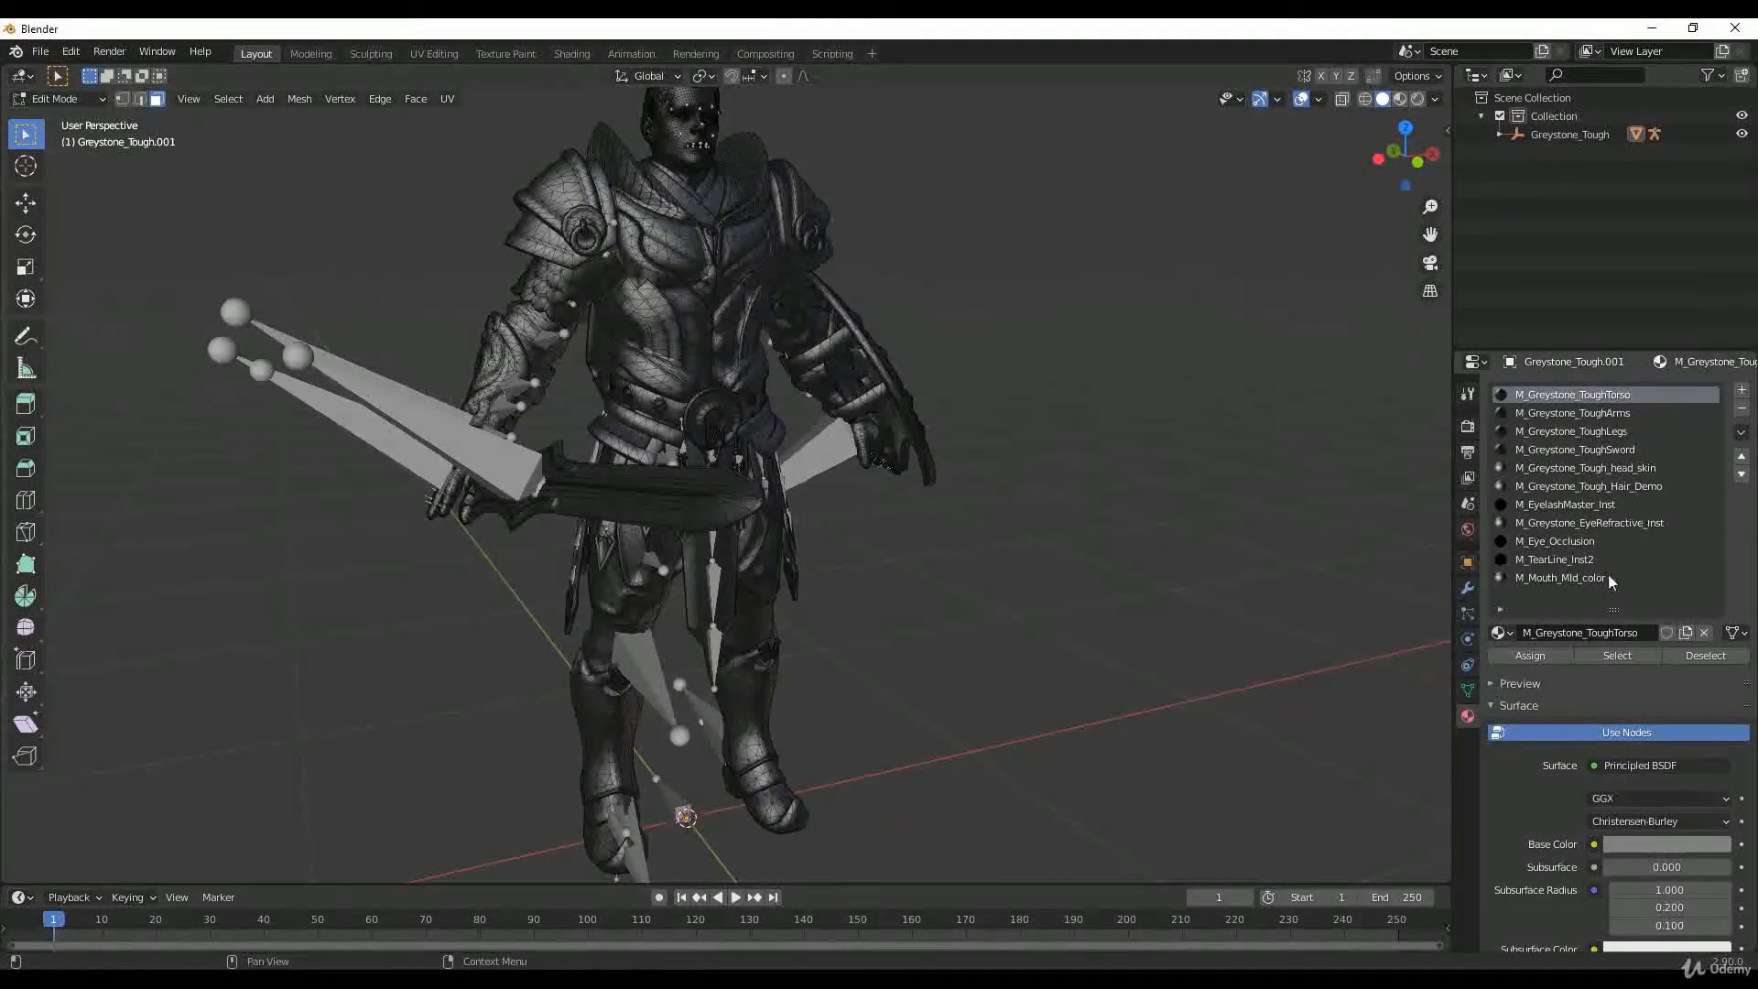
left_click(1567, 454)
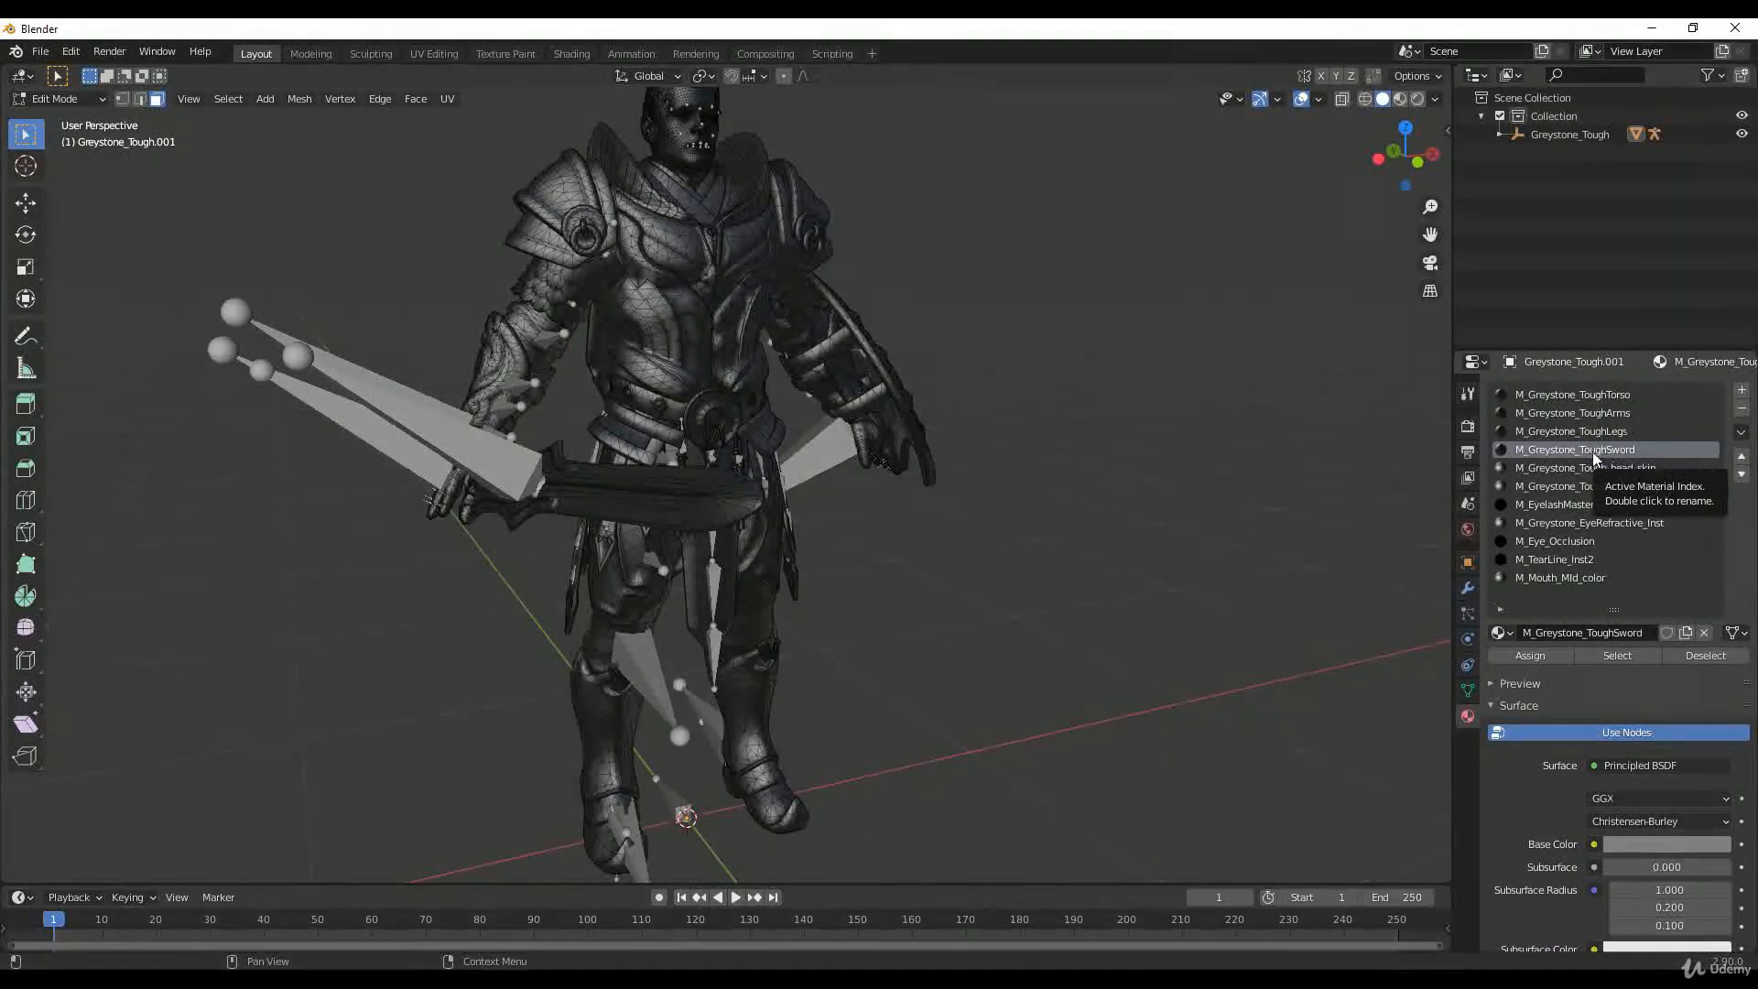
left_click(1618, 655)
middle_click_drag(824, 476, 913, 499)
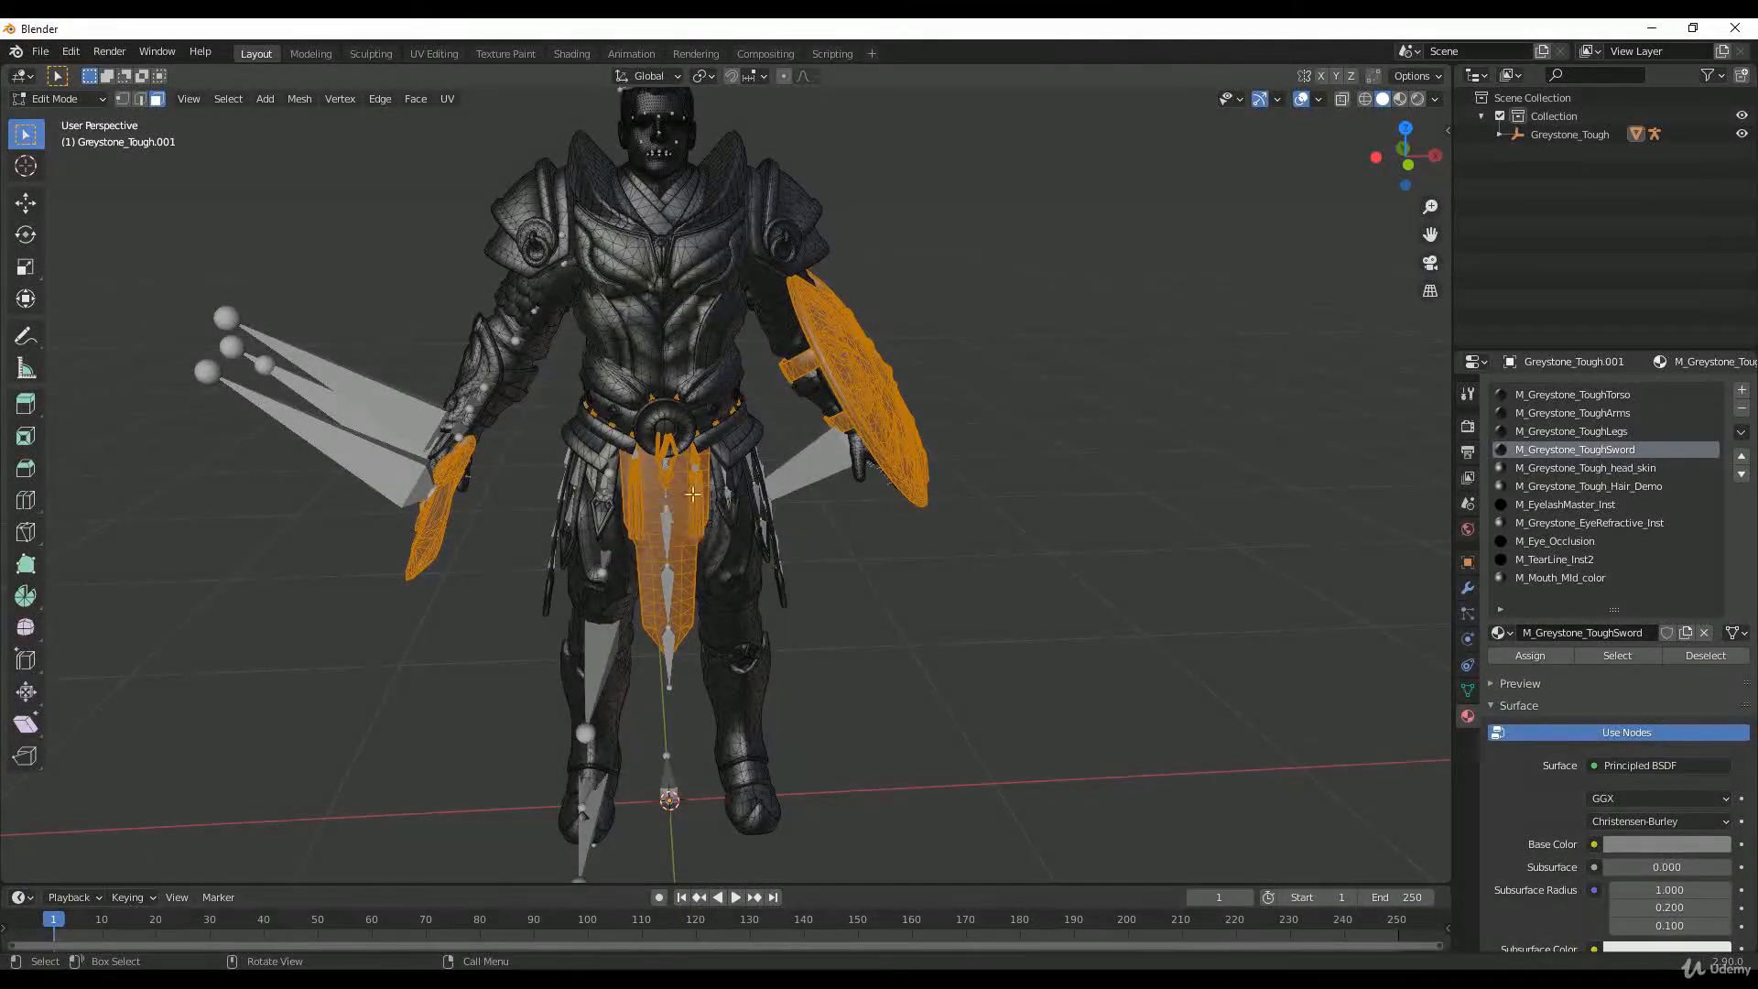
Step: Turn on X-ray display and remove the belt and waist-cloth faces from the selection, keeping only the sword and shield selected
middle_click_drag(752, 509, 779, 457)
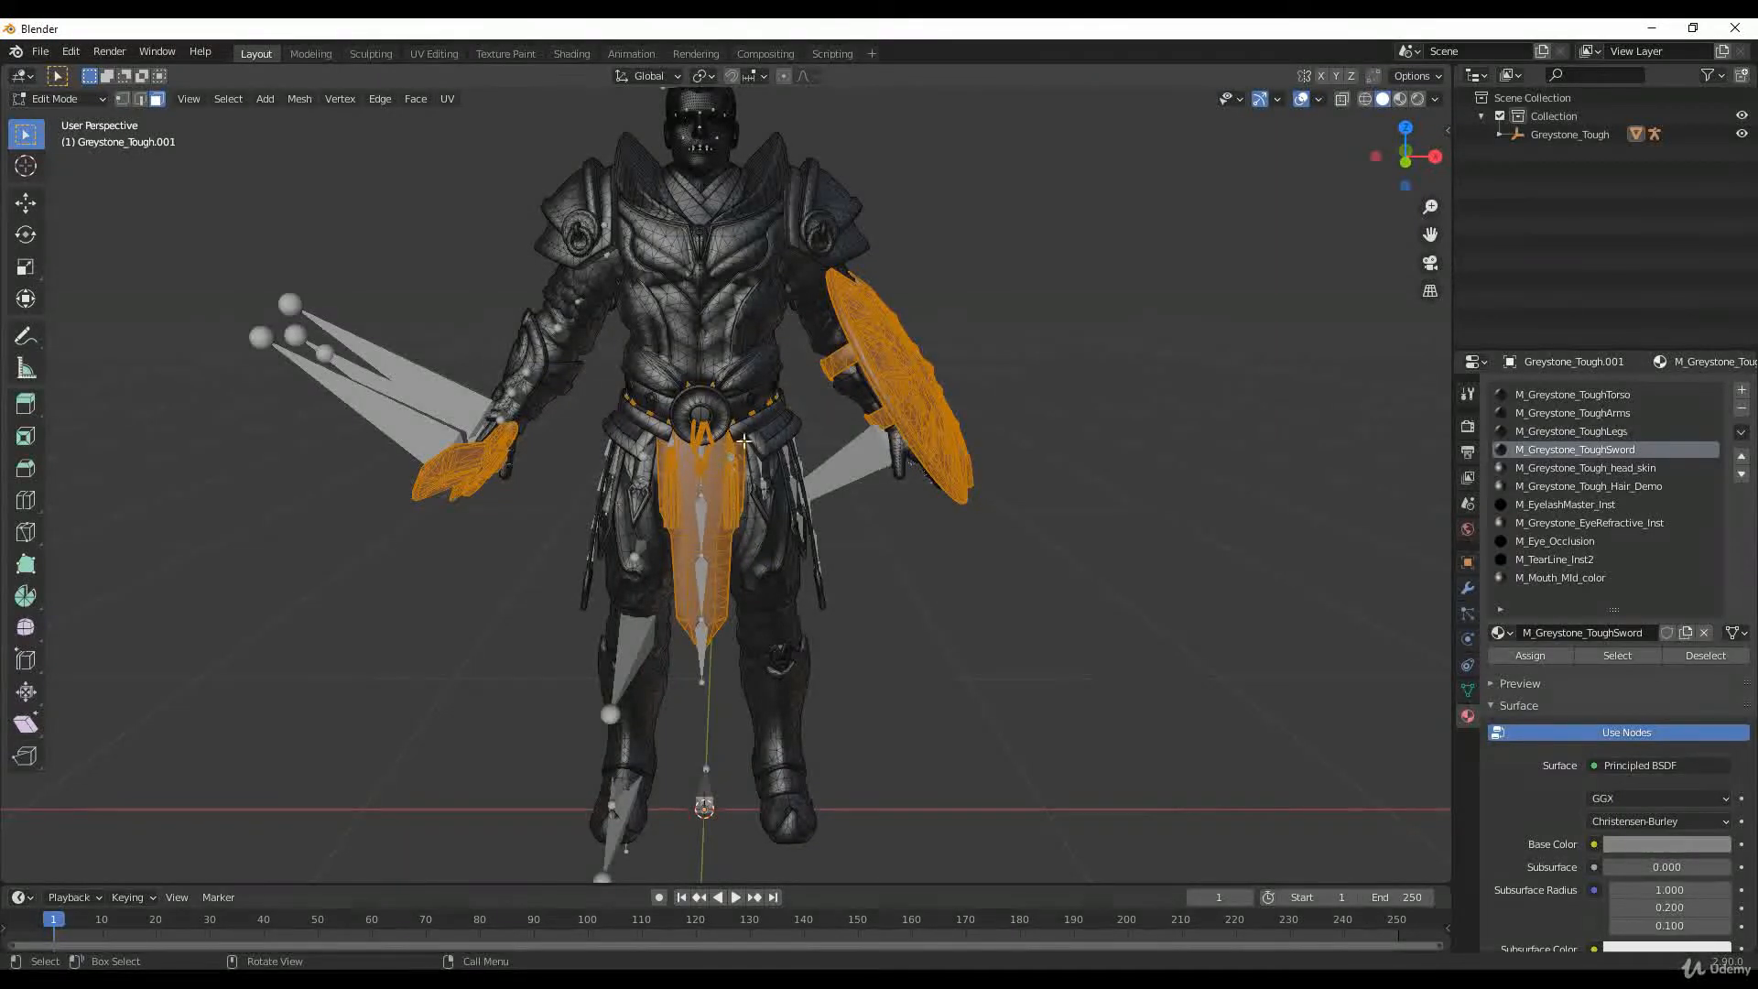
left_click(1343, 101)
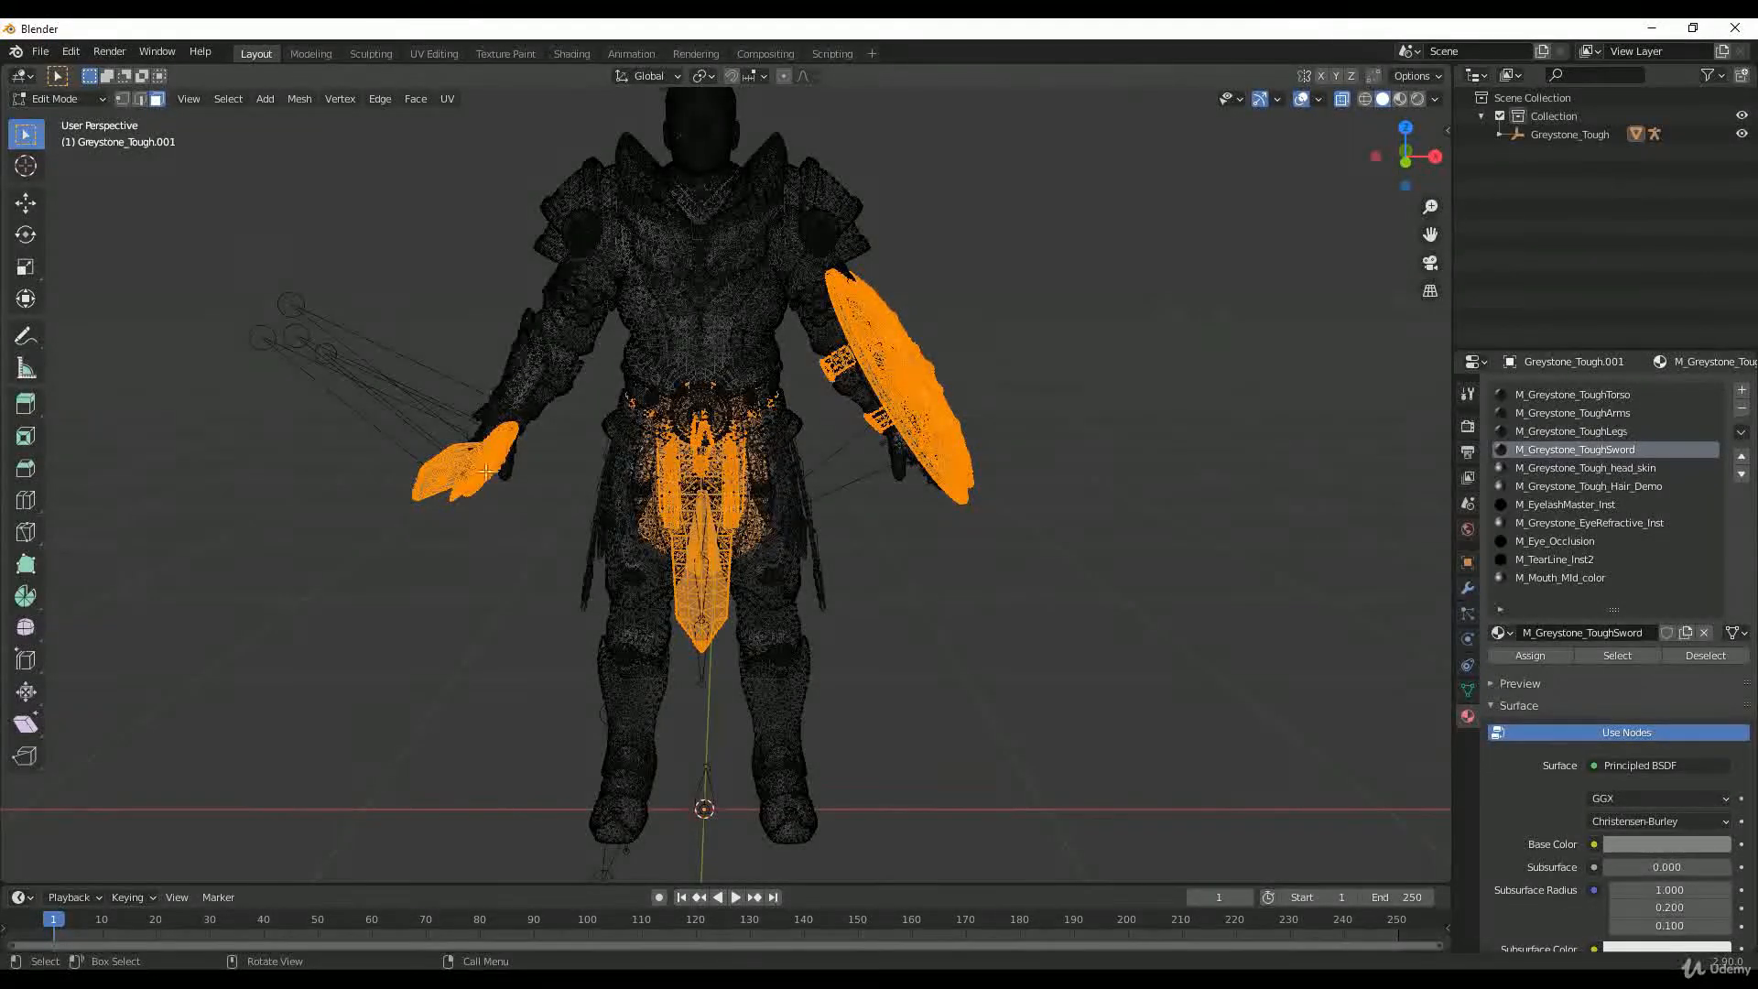
left_click_drag(440, 157, 685, 310)
middle_click_drag(495, 251, 414, 255)
key("ctrl+z")
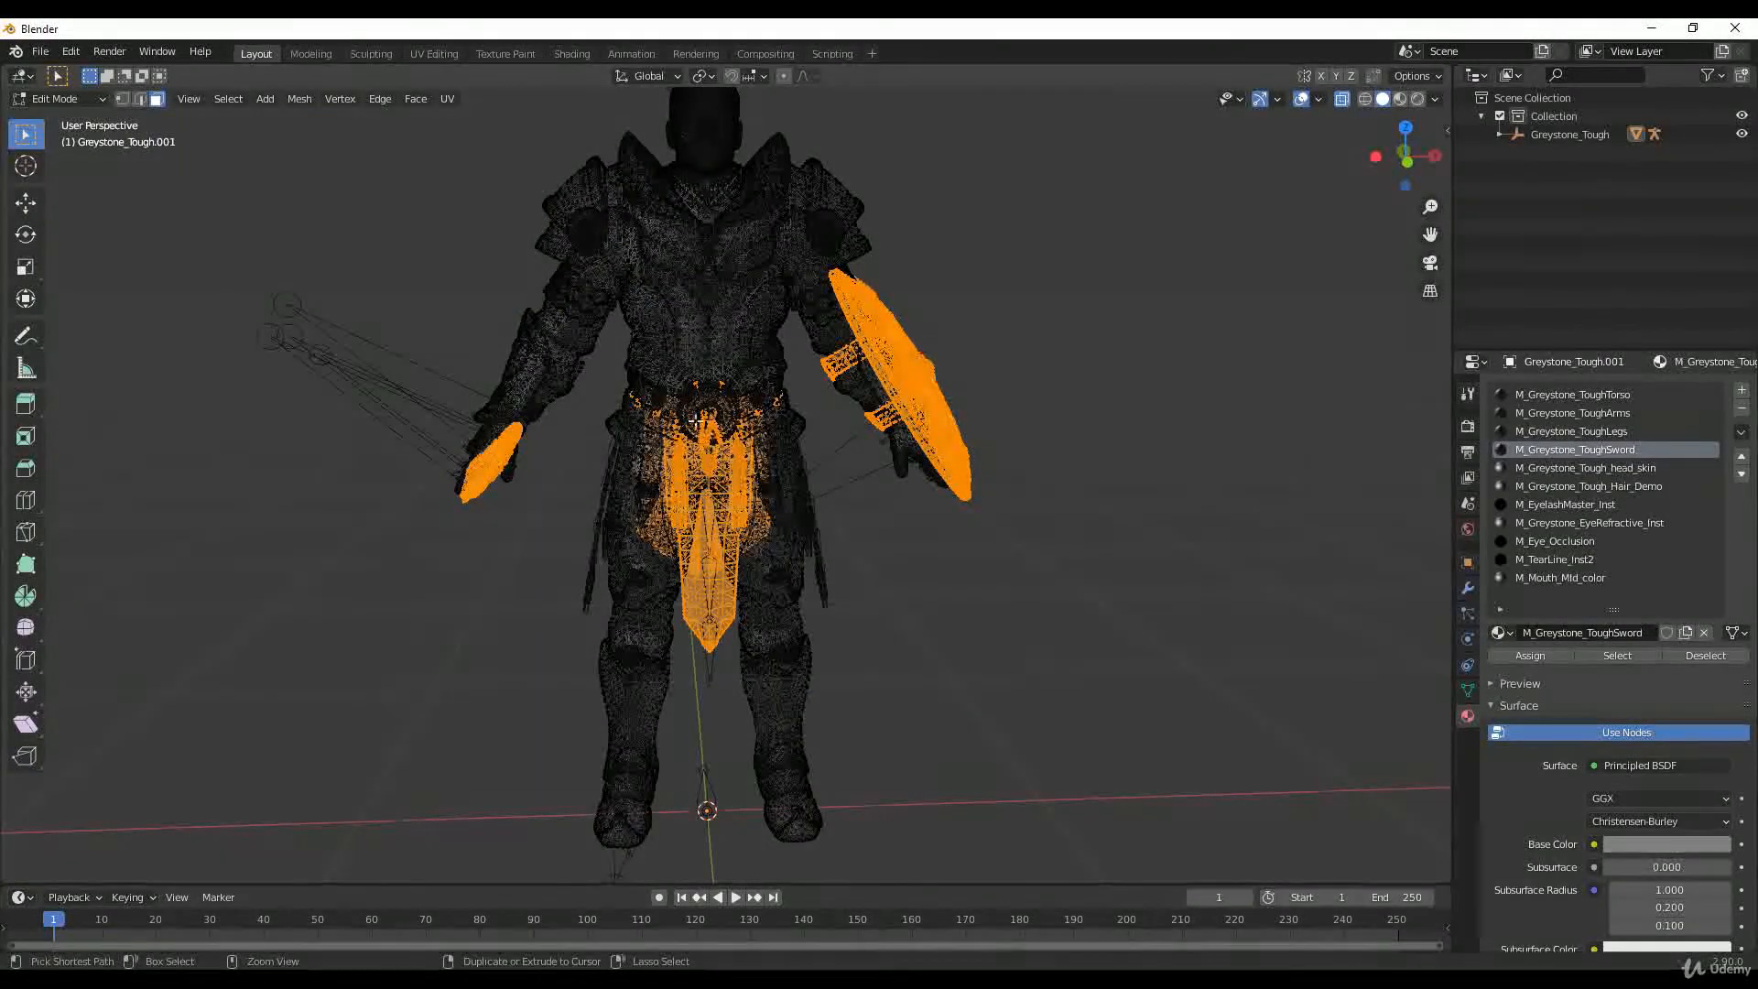
left_click_drag(604, 341, 737, 472, "ctrl")
left_click_drag(675, 381, 738, 464, "ctrl")
left_click_drag(619, 518, 806, 678, "ctrl")
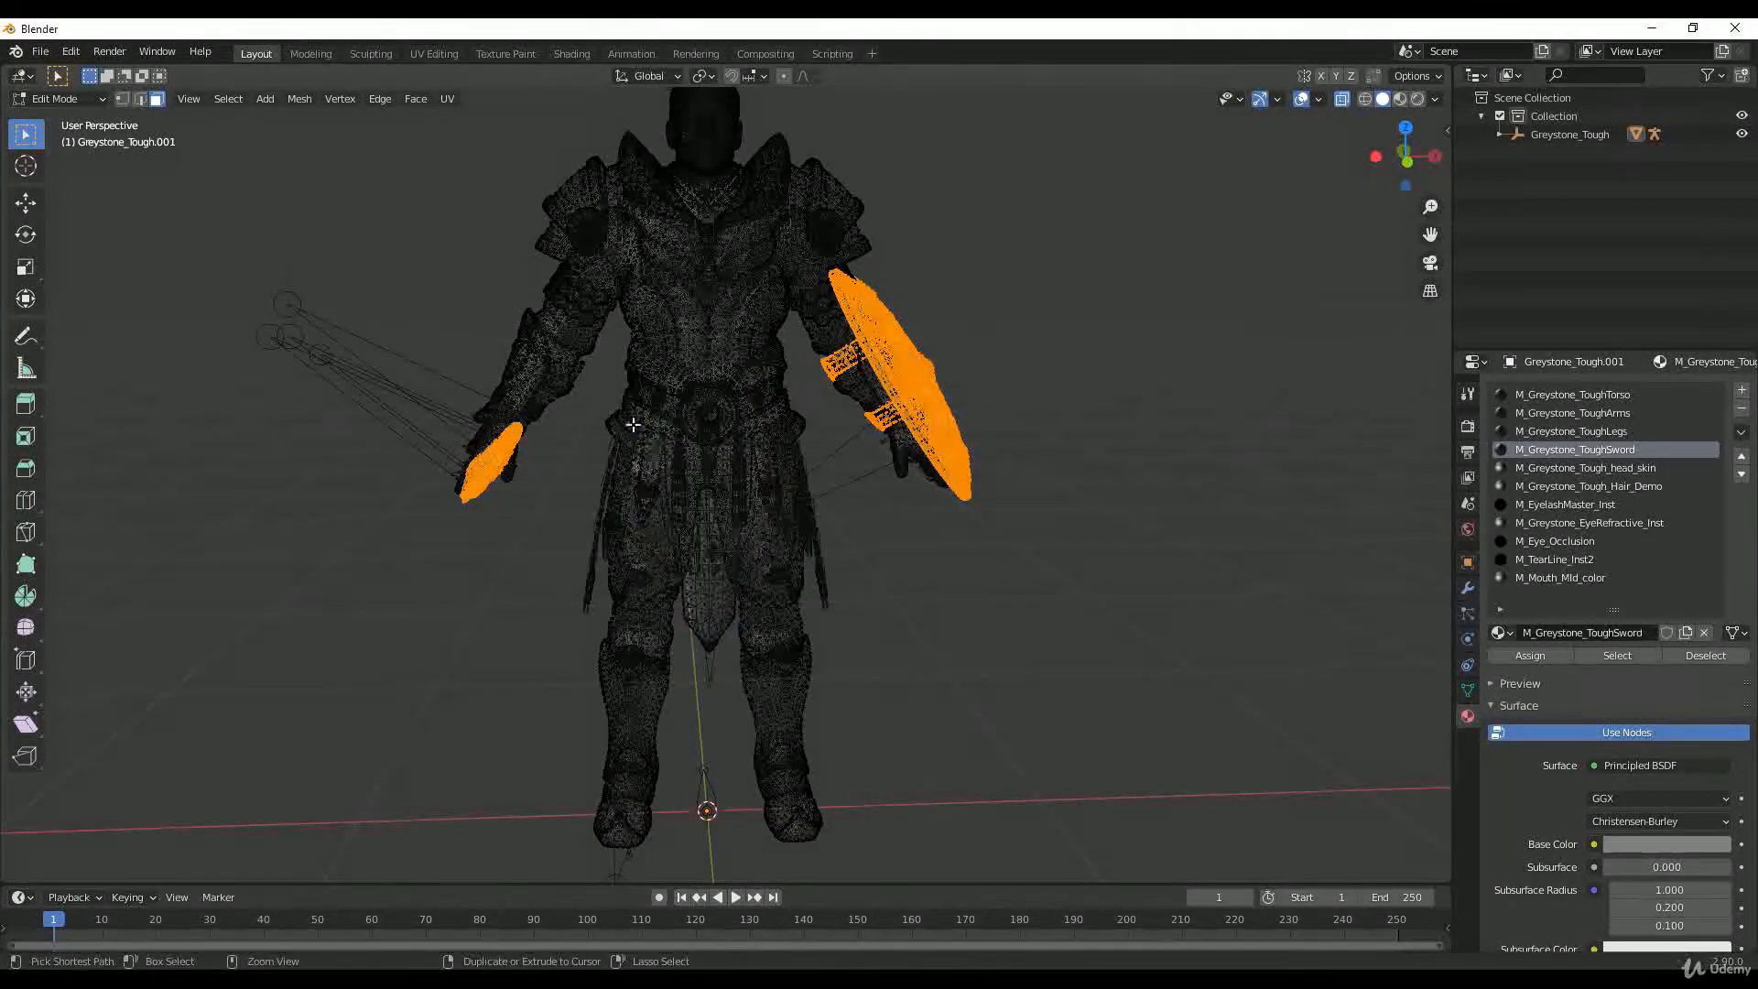
middle_click_drag(653, 479, 689, 419)
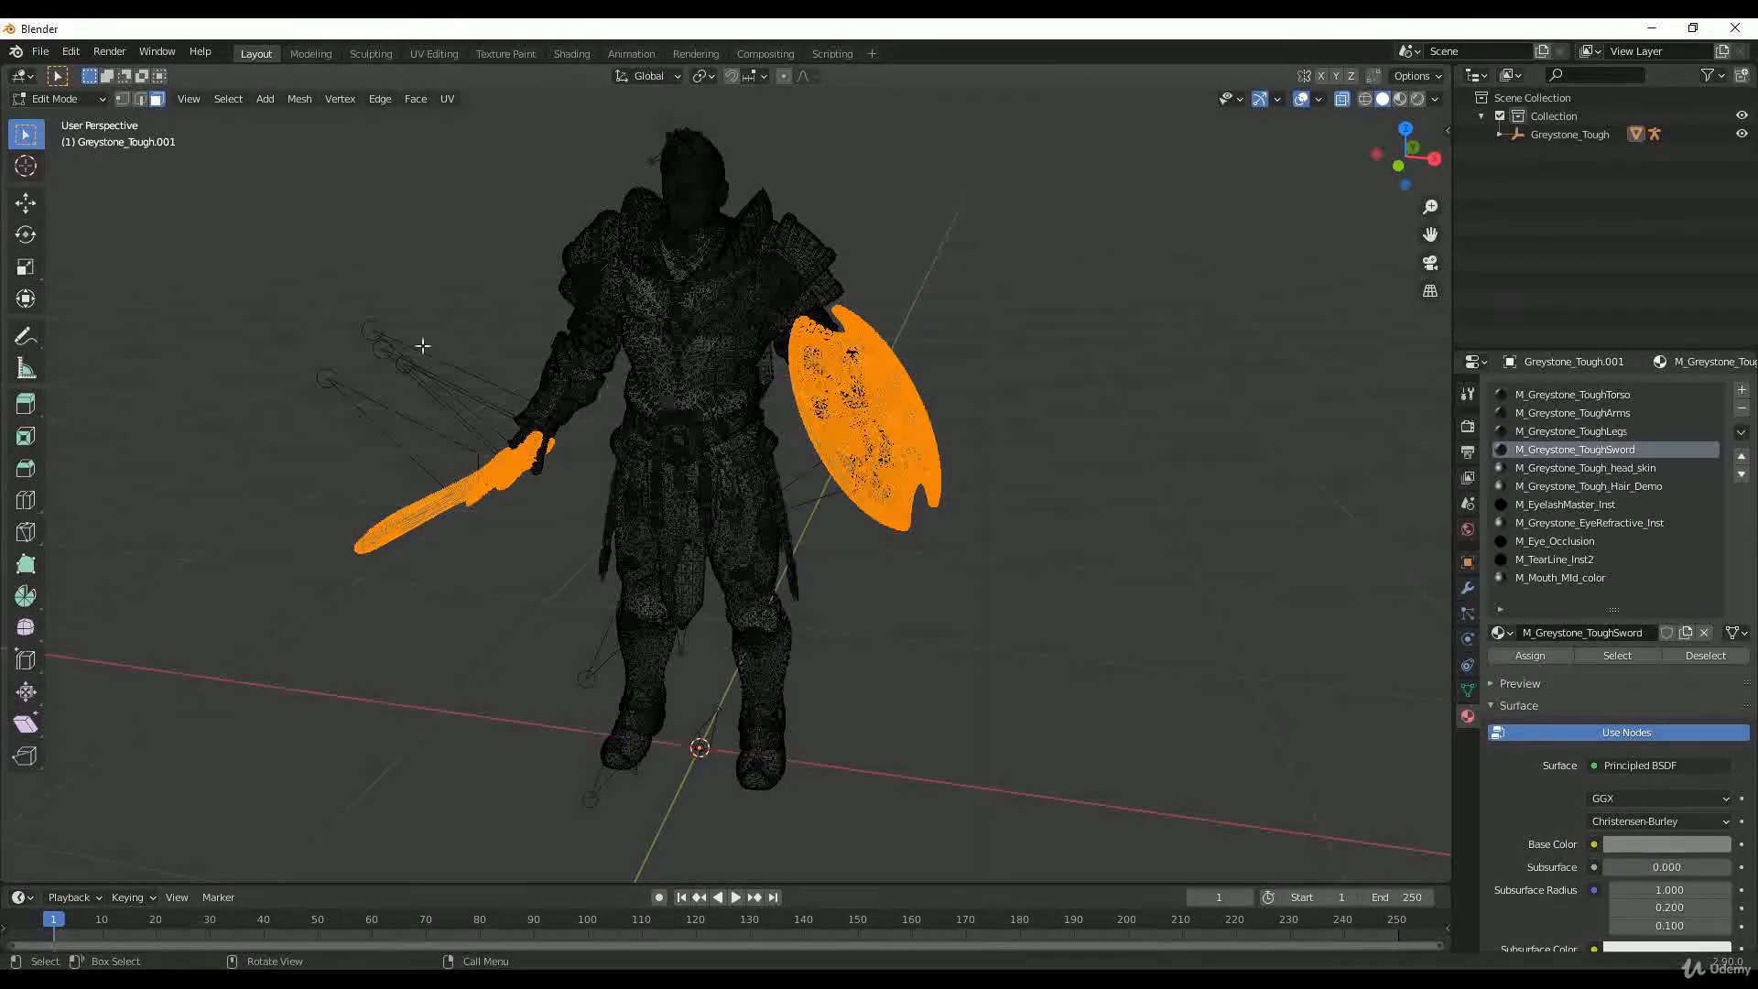
Step: Move the selected sword and shield faces along the Y axis, well clear of the front of the character
left_click(24, 202)
middle_click_drag(263, 267, 342, 309)
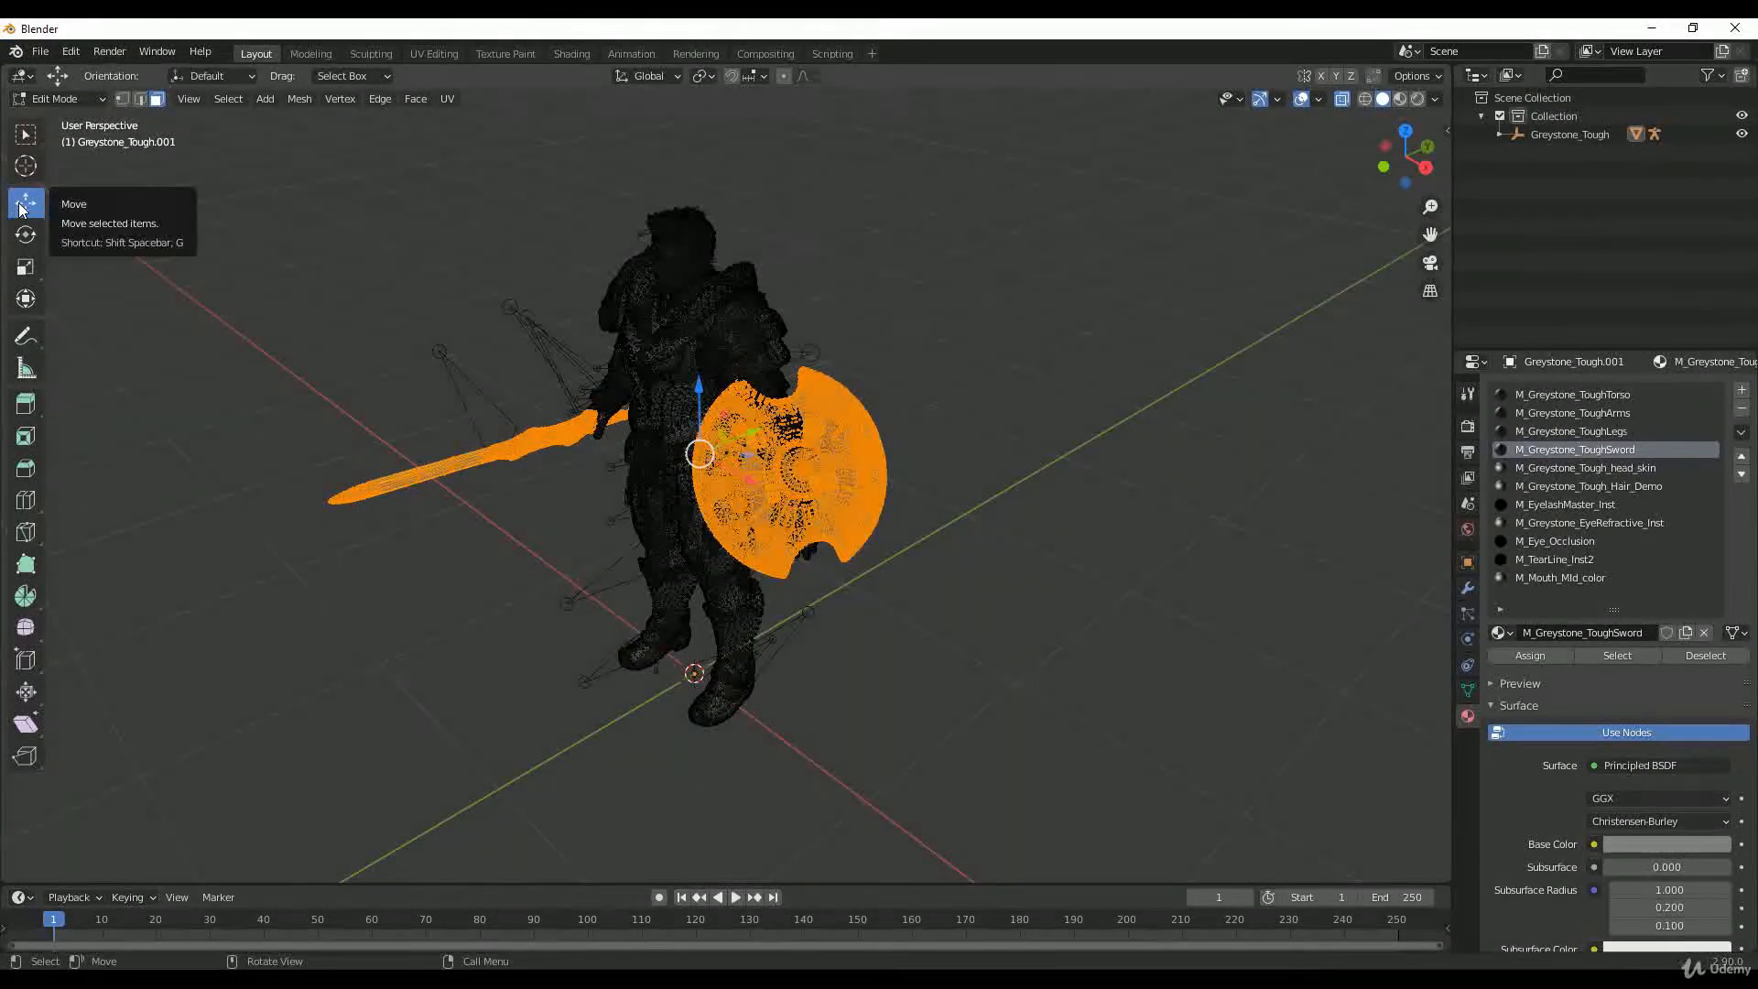
left_click_drag(751, 430, 341, 454)
middle_click_drag(341, 453, 514, 493)
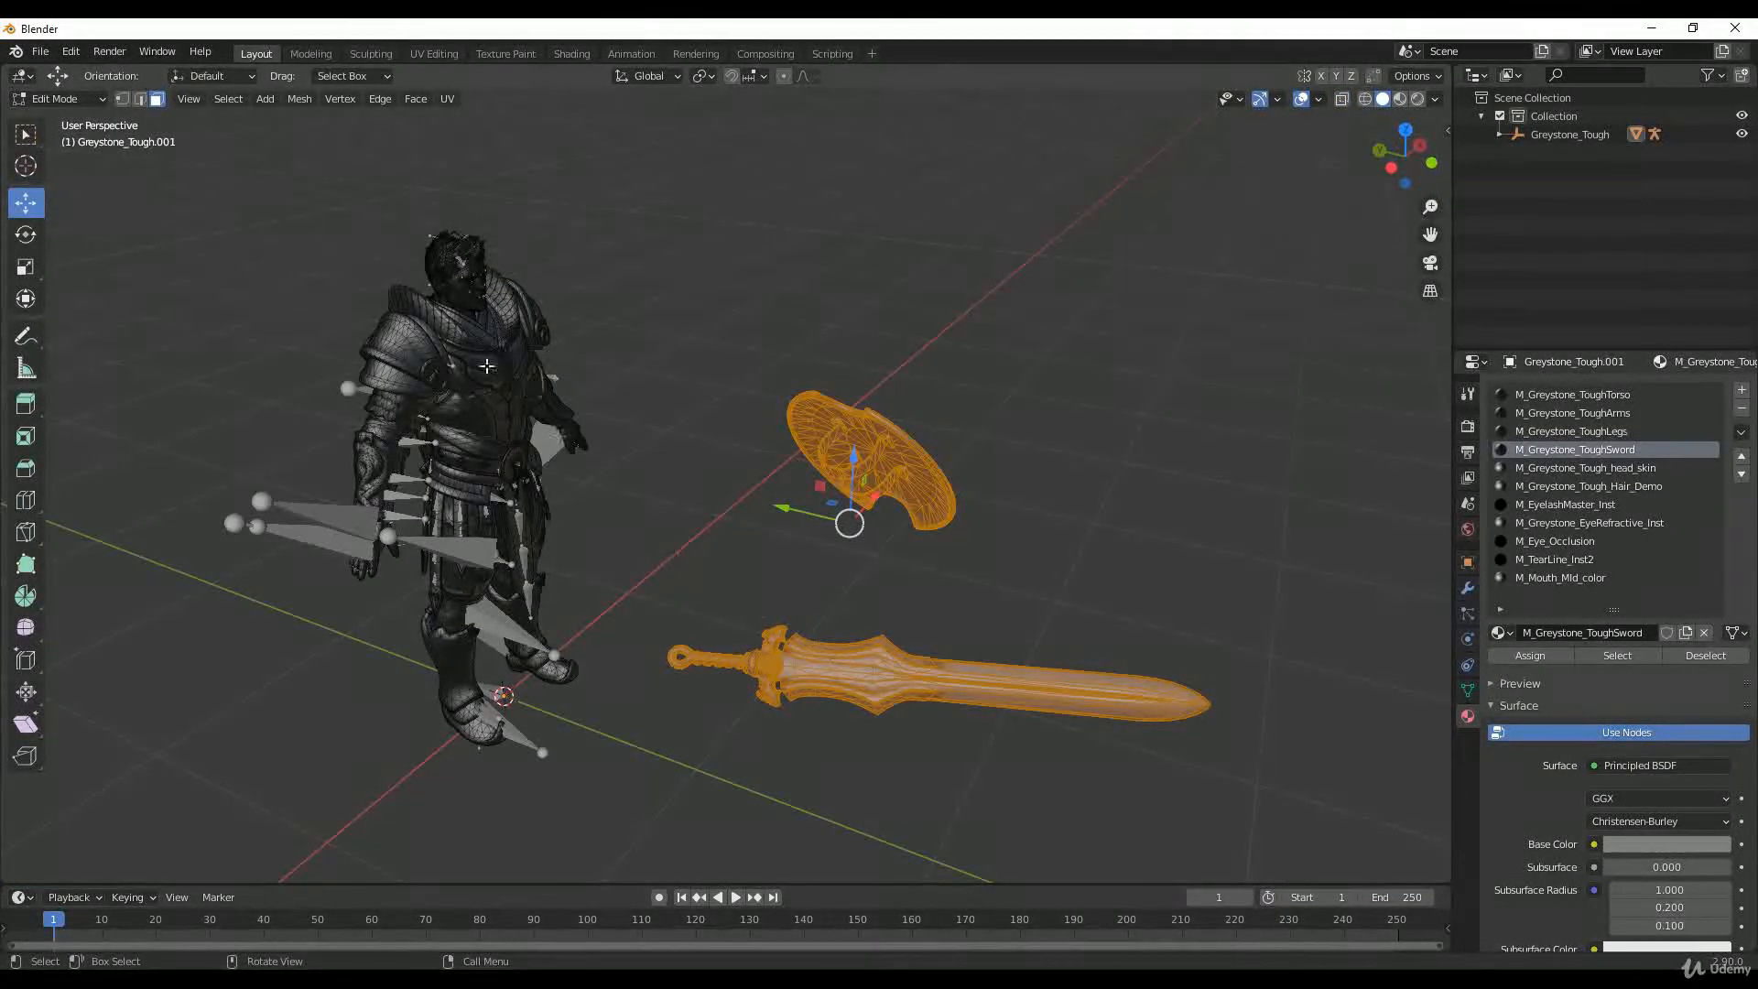
Step: Switch to Object Mode to view the whole mesh with the moved sword and shield, and return to Edit Mode
middle_click_drag(515, 381, 603, 407)
key("Tab")
key("alt+a")
key("a")
middle_click_drag(729, 357, 586, 476)
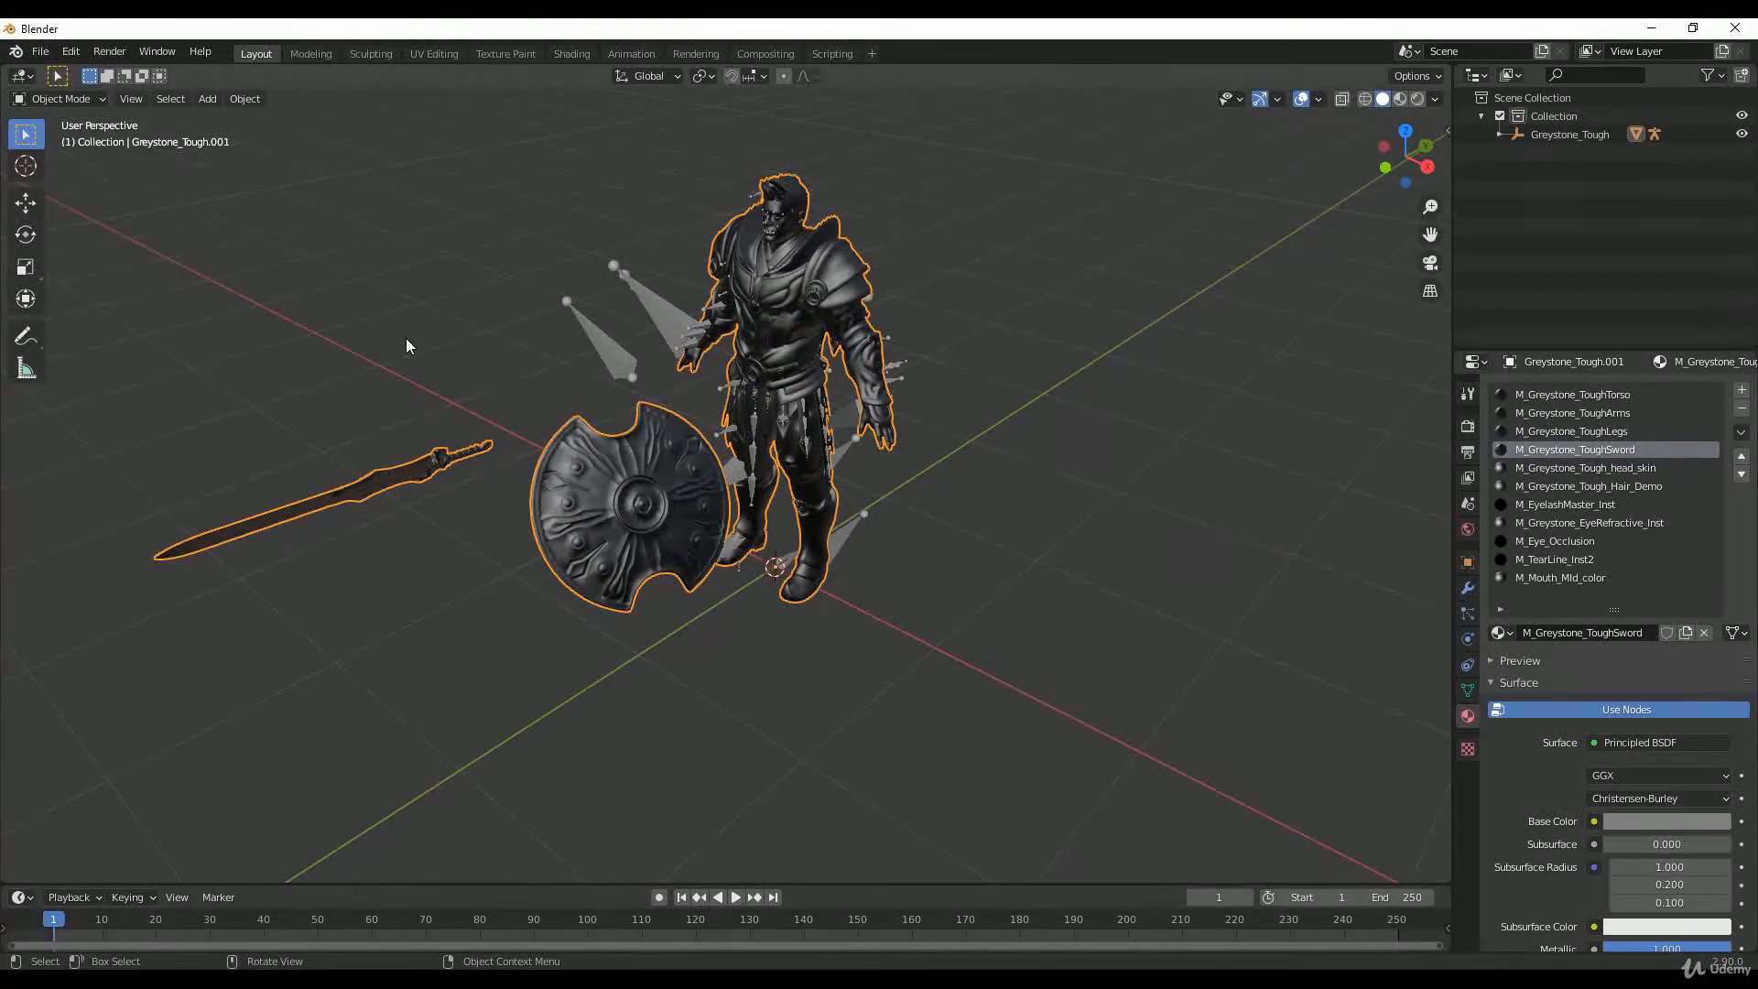
middle_click_drag(407, 344, 563, 366)
key("Tab")
middle_click_drag(1039, 362, 709, 385)
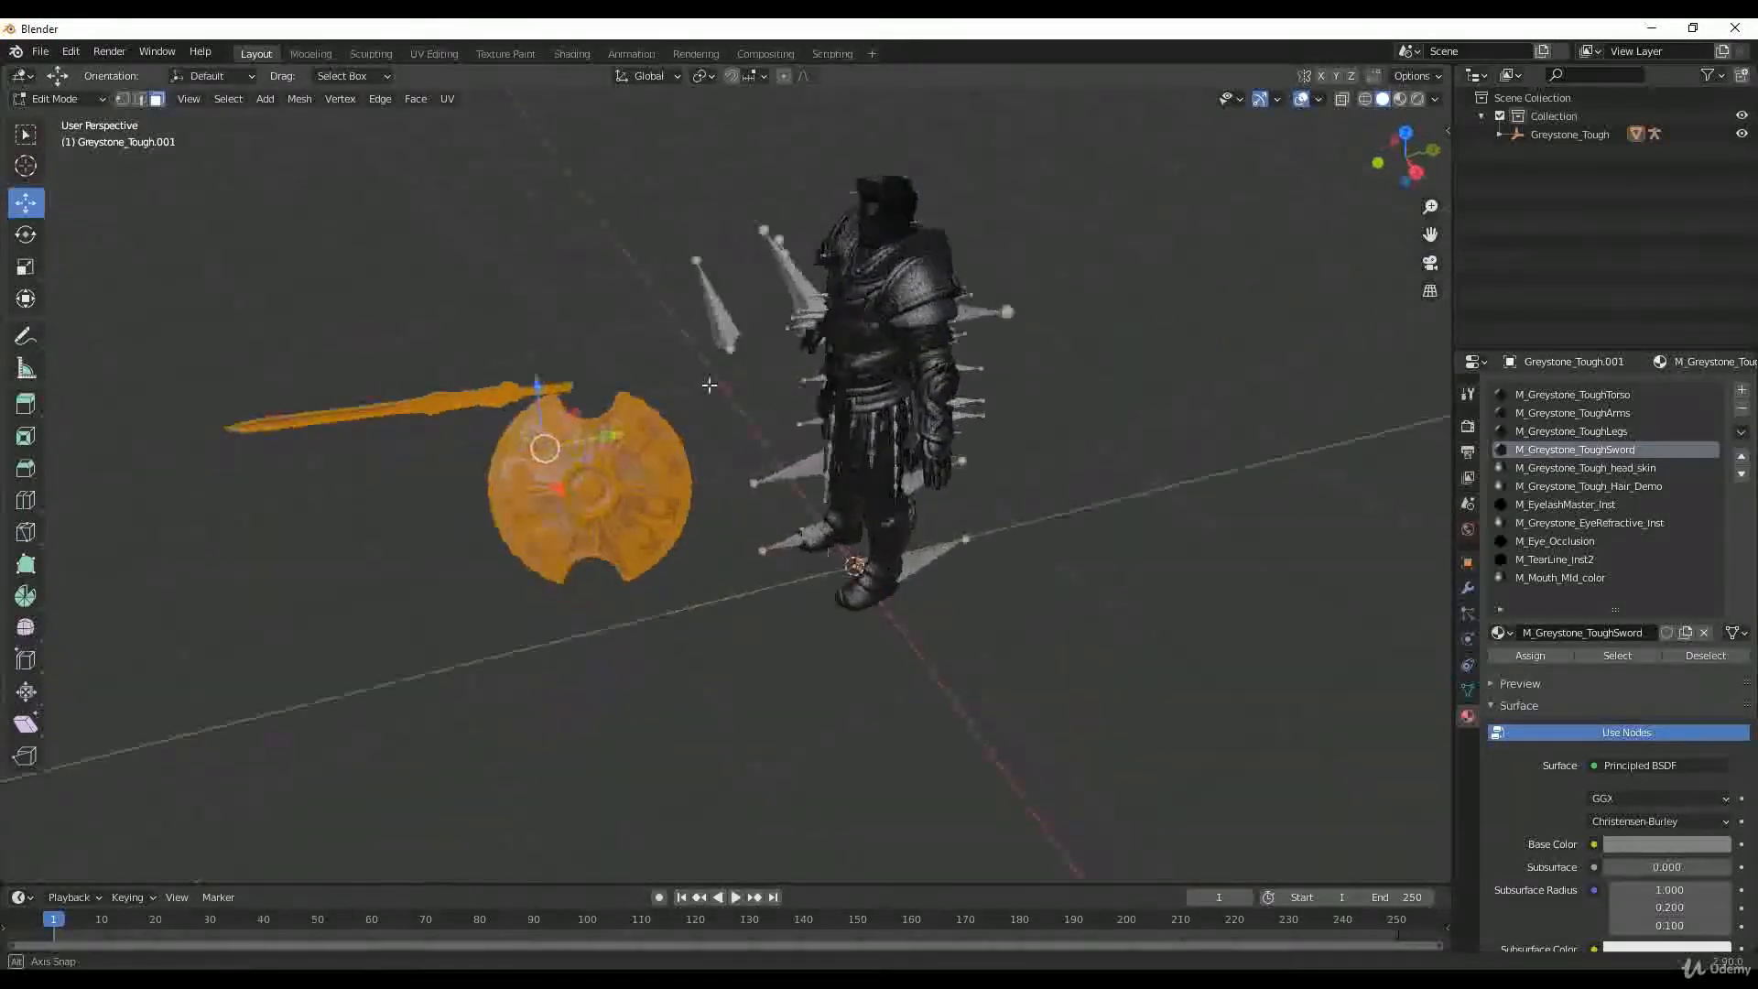
Step: Clear the selection, turn on X-ray, box-select the entire shield and separate the selection into its own object
left_click(505, 302)
middle_click_drag(442, 312, 566, 367)
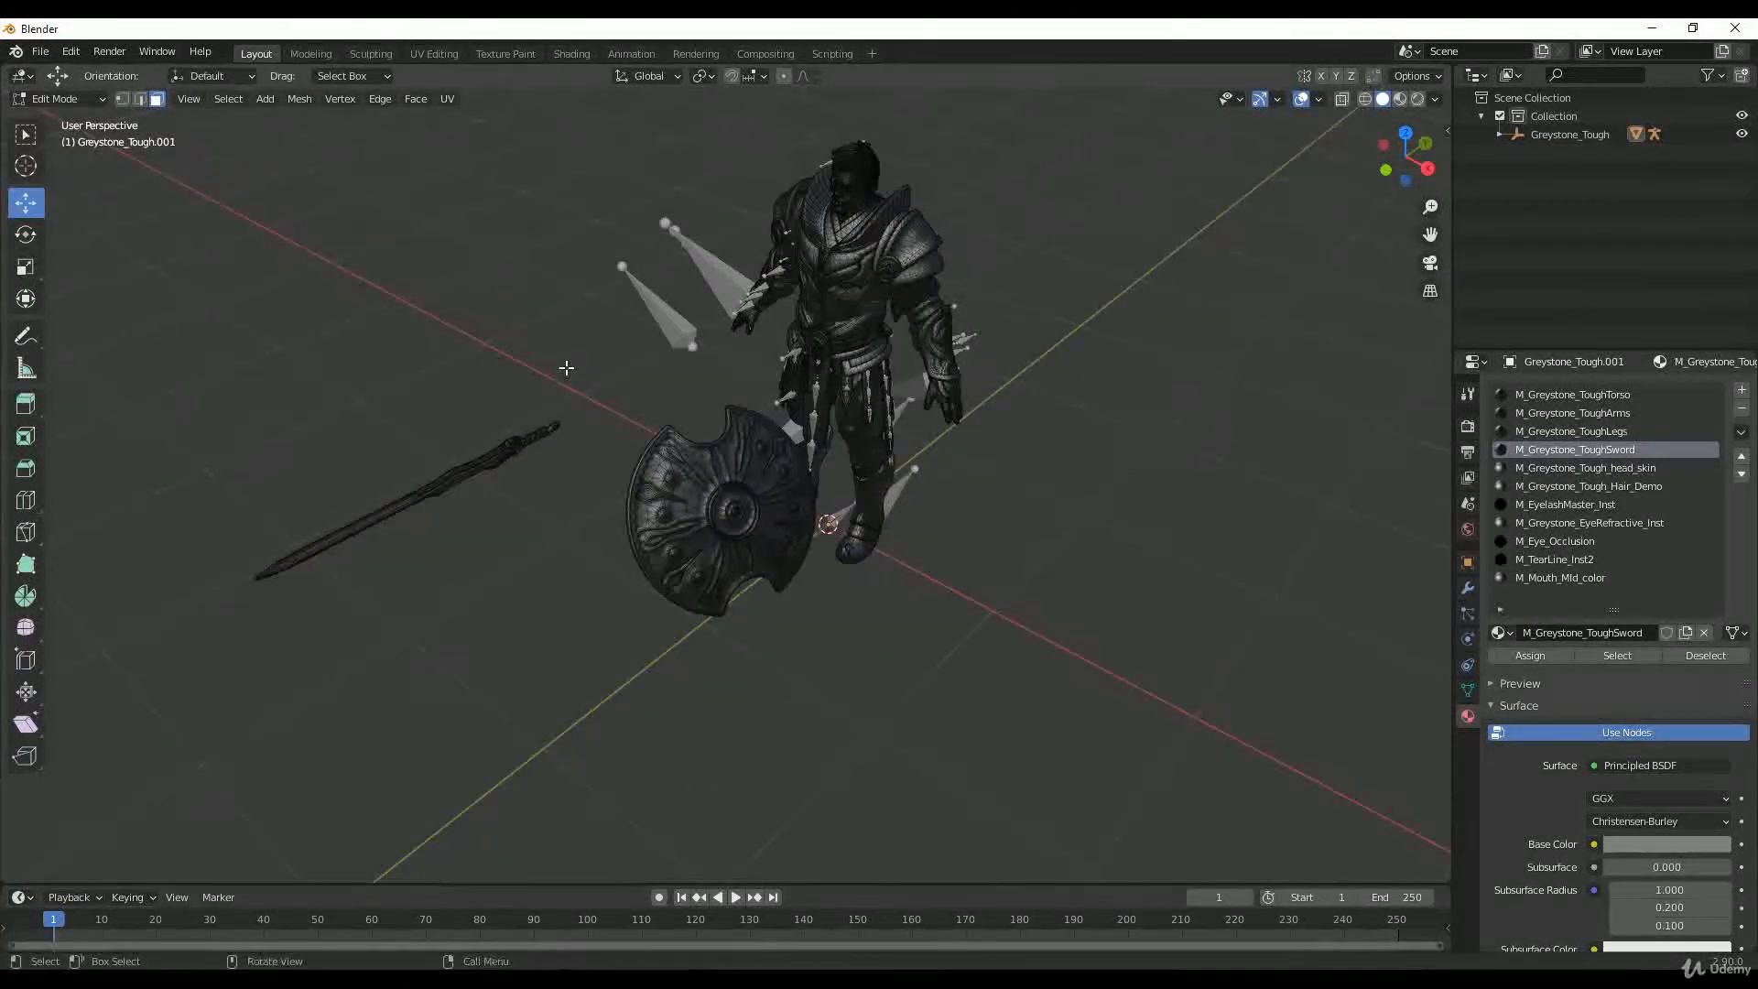
left_click(1342, 99)
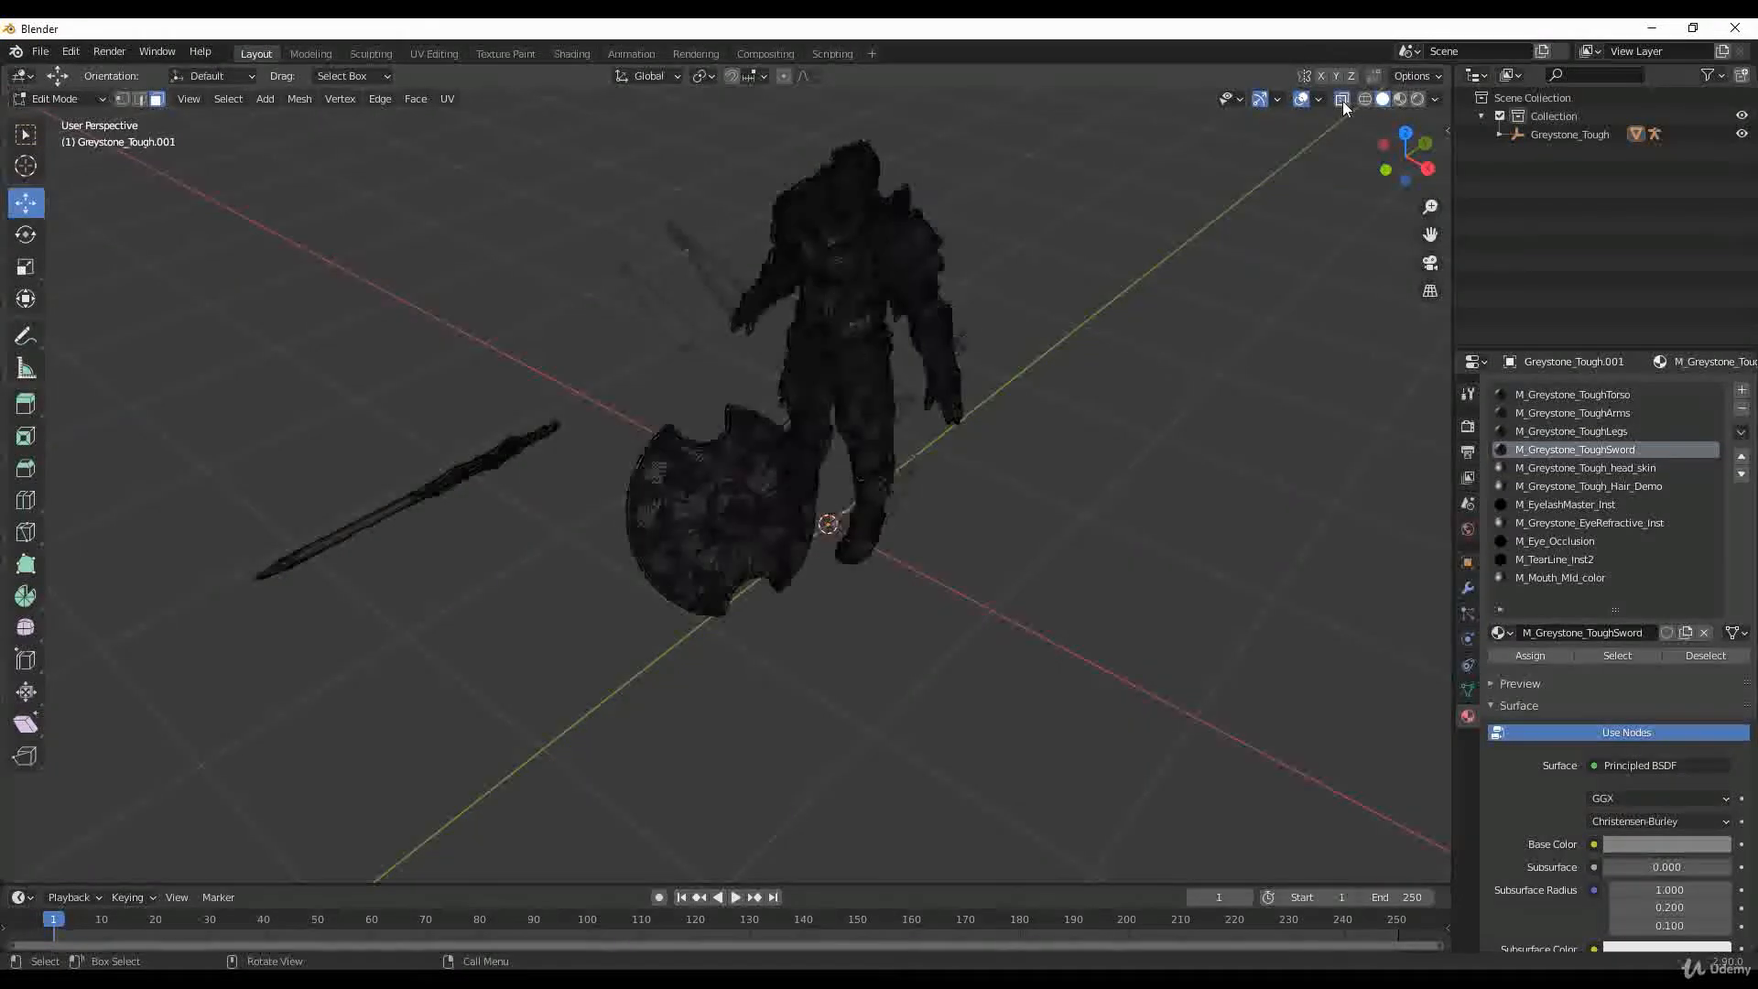
middle_click_drag(632, 376, 490, 397)
left_click_drag(491, 397, 774, 645)
mouse_move(471, 459)
middle_mouse_down()
mouse_move(508, 421)
mouse_move(458, 455)
middle_mouse_up()
key("p")
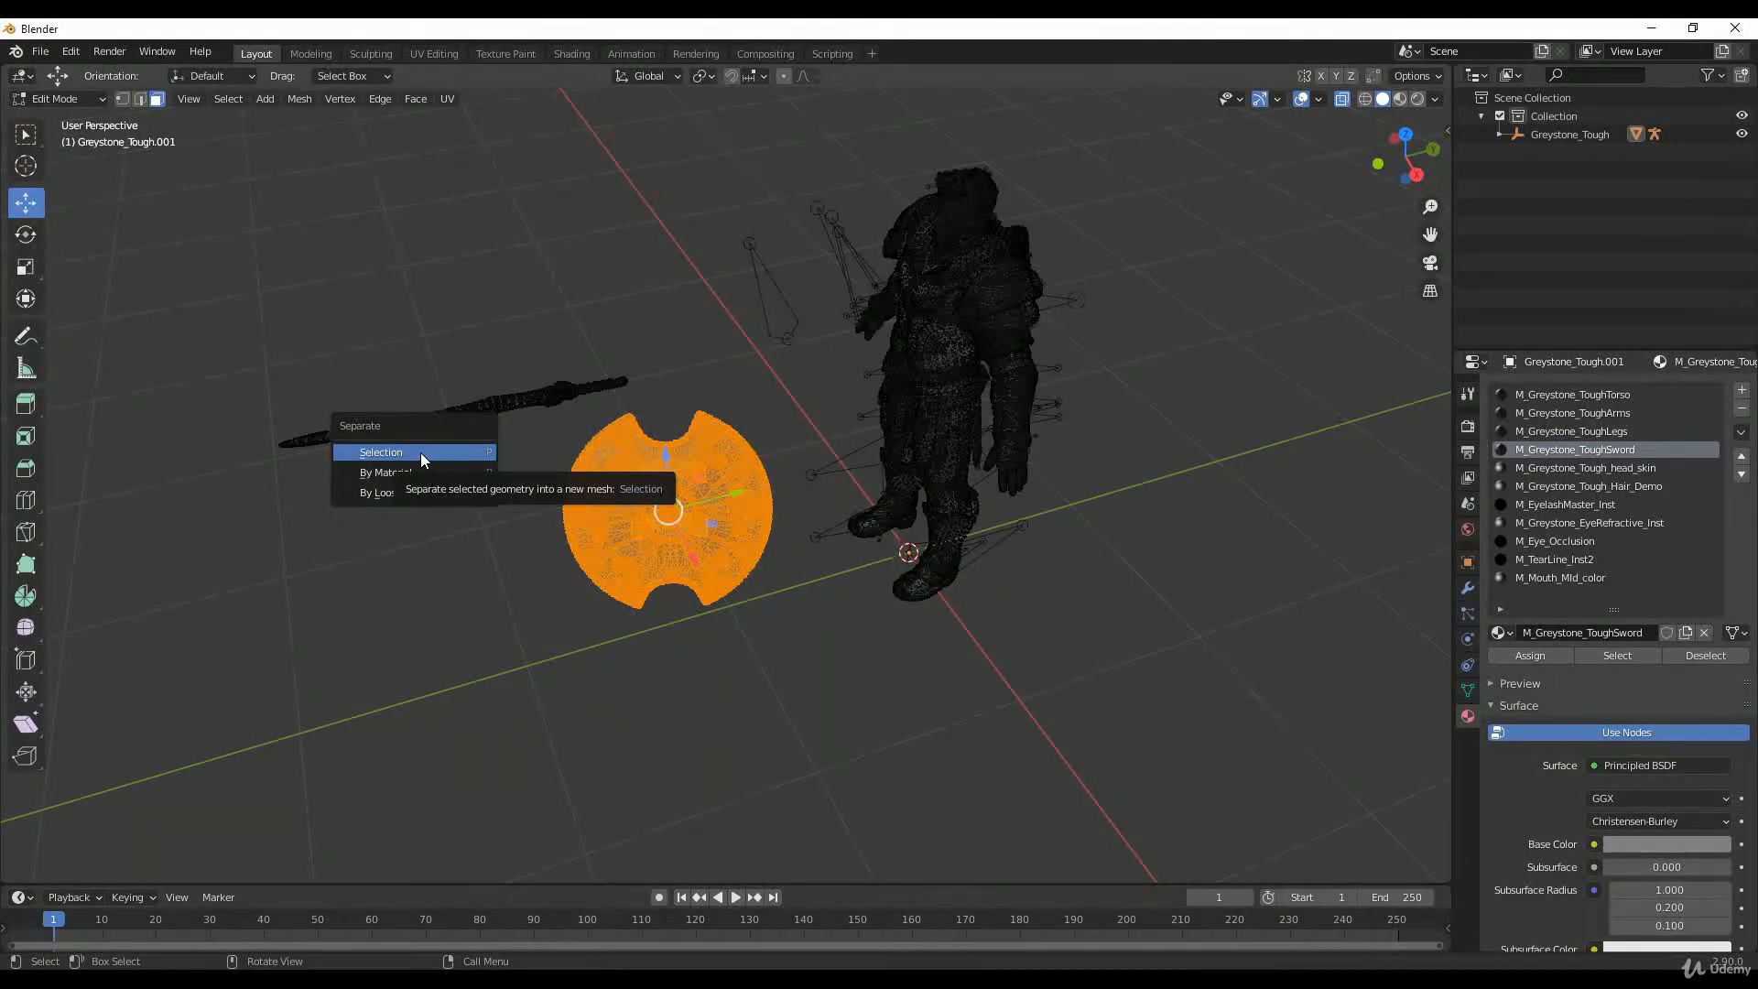
left_click(433, 452)
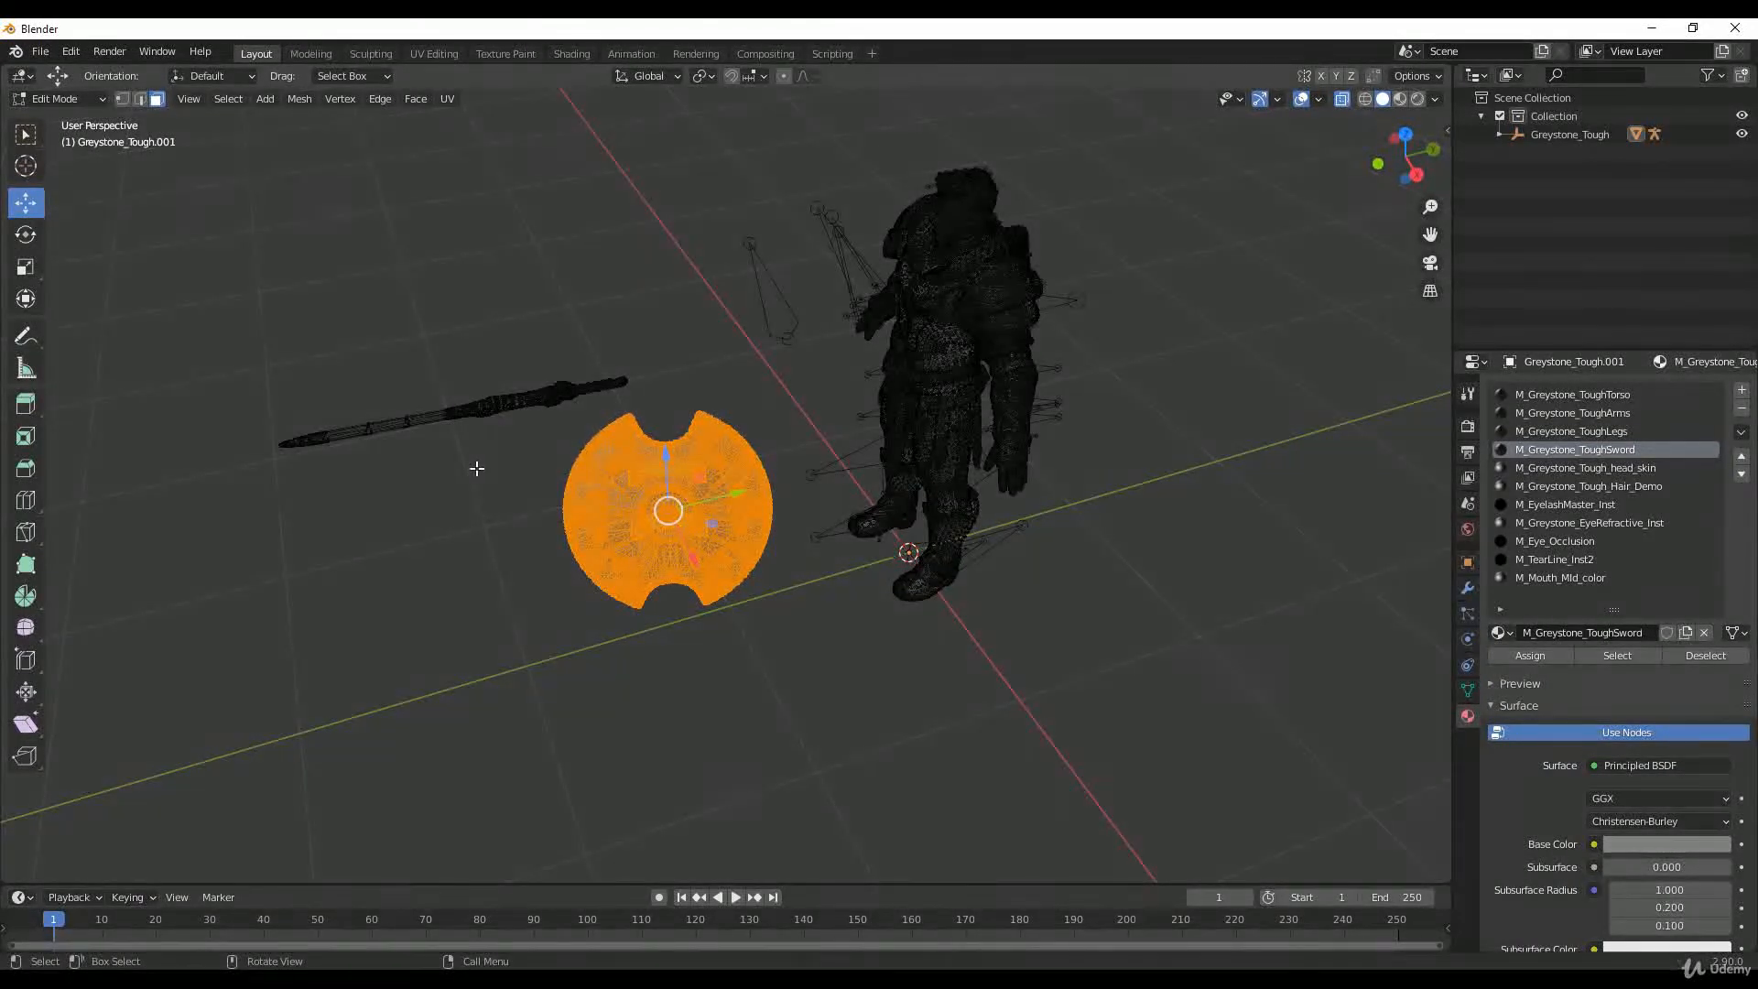
key("p")
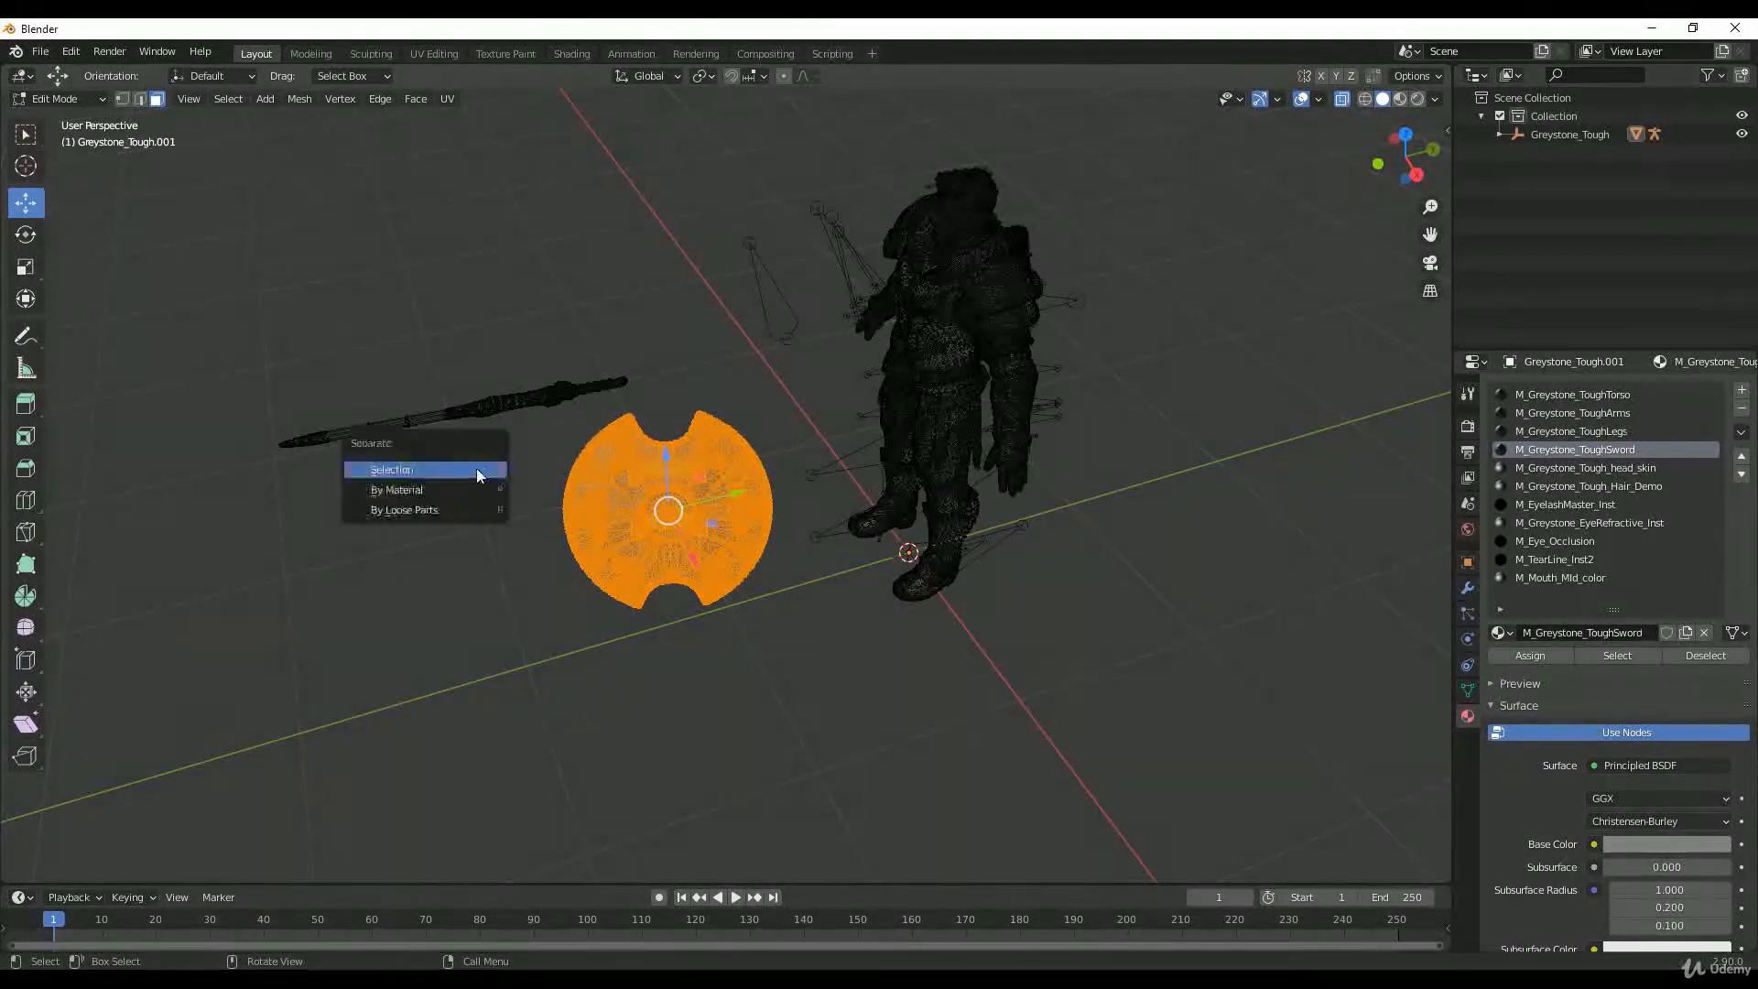
left_click(414, 469)
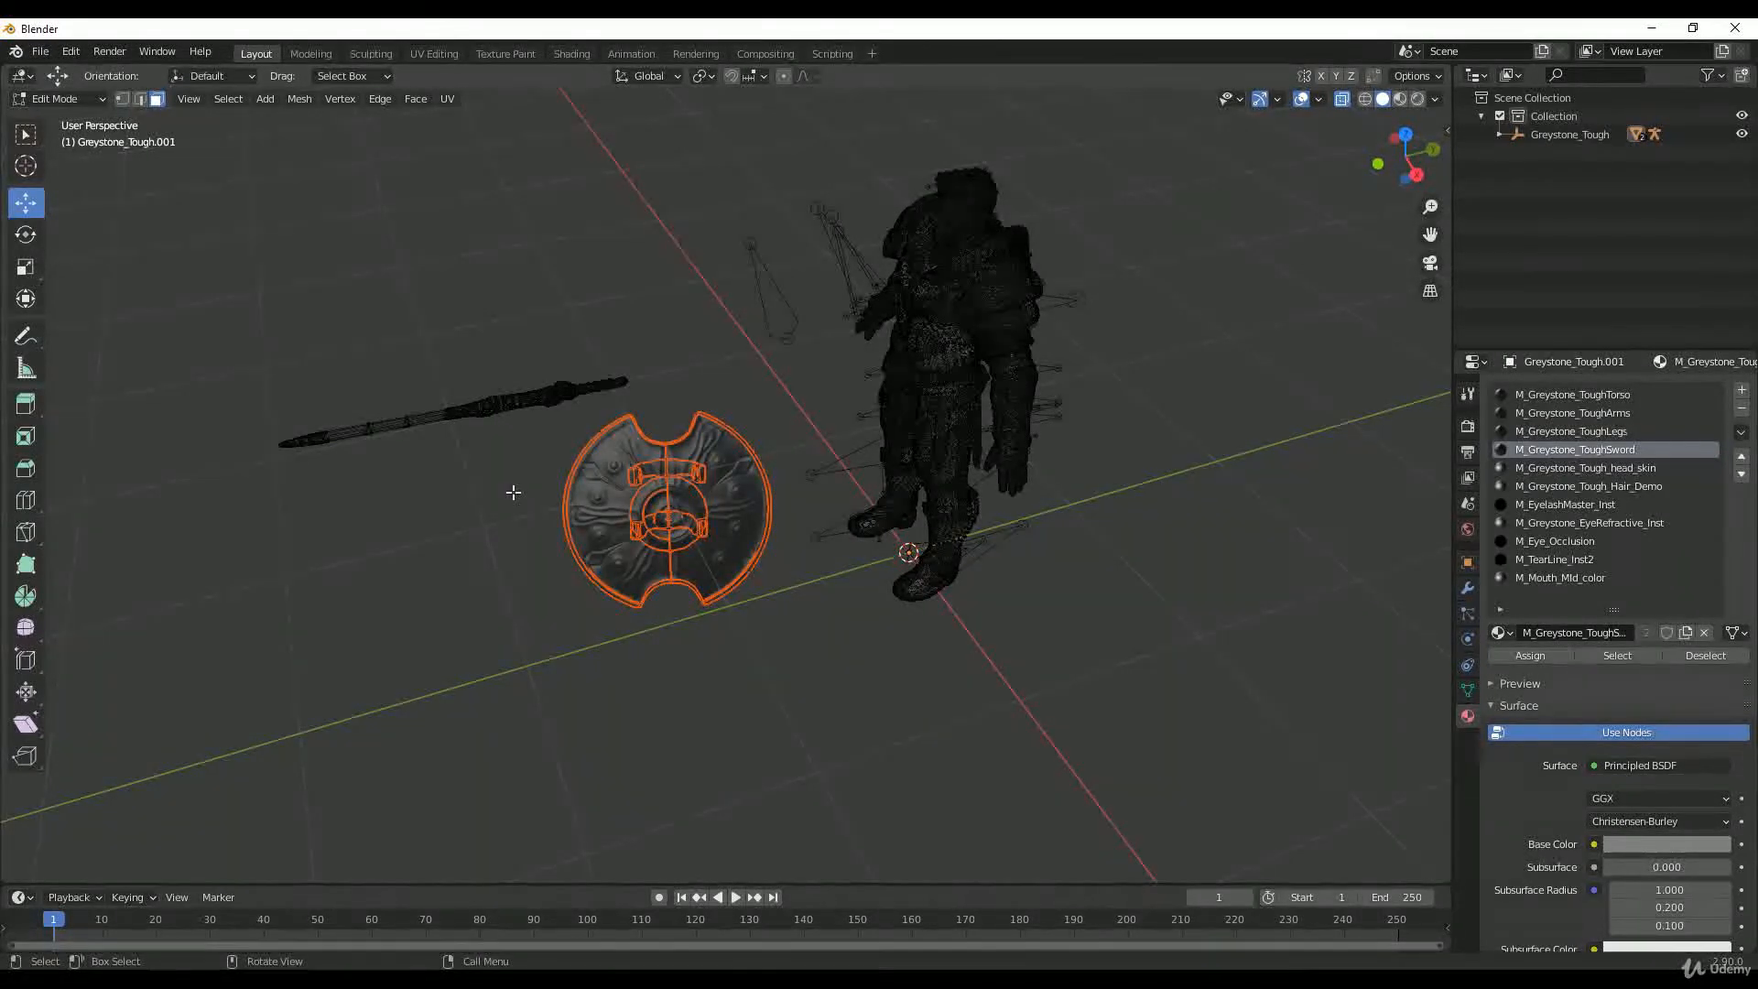
Step: Return to Object Mode and select the shield and the character mesh in turn to check that they are separate objects
left_click(60, 99)
left_click(69, 119)
left_click(418, 293)
middle_click_drag(418, 293, 570, 313)
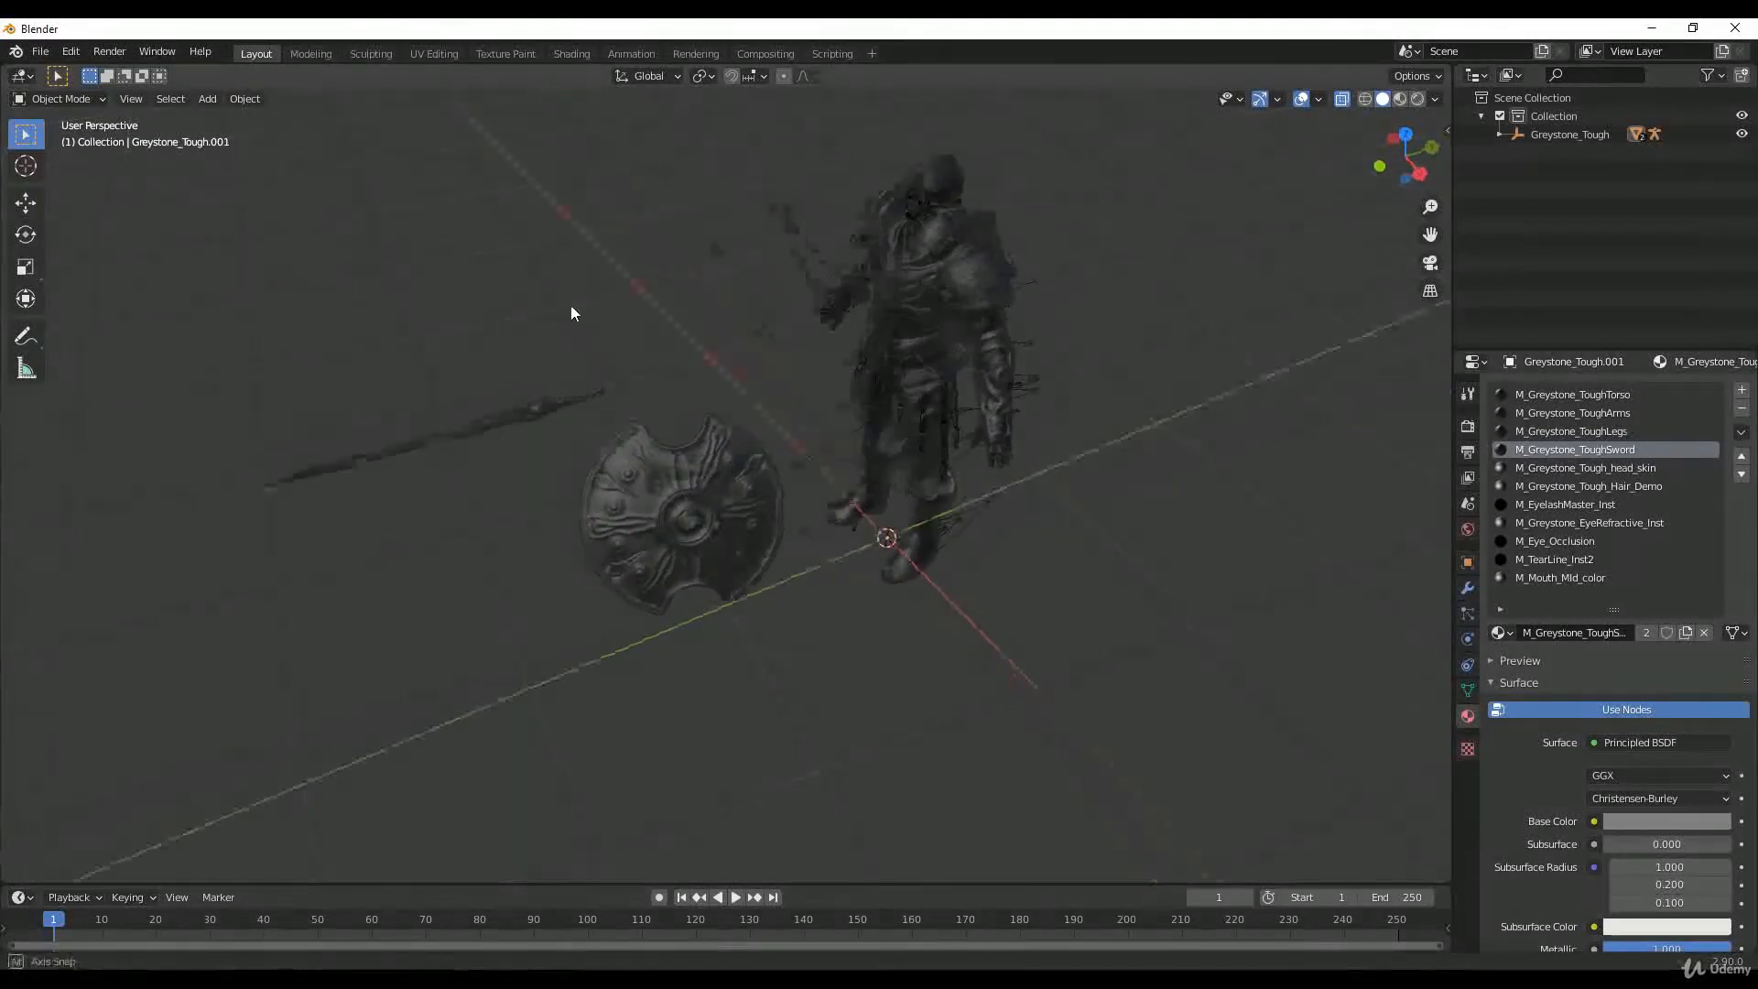
left_click(698, 469)
middle_click_drag(635, 546, 580, 345)
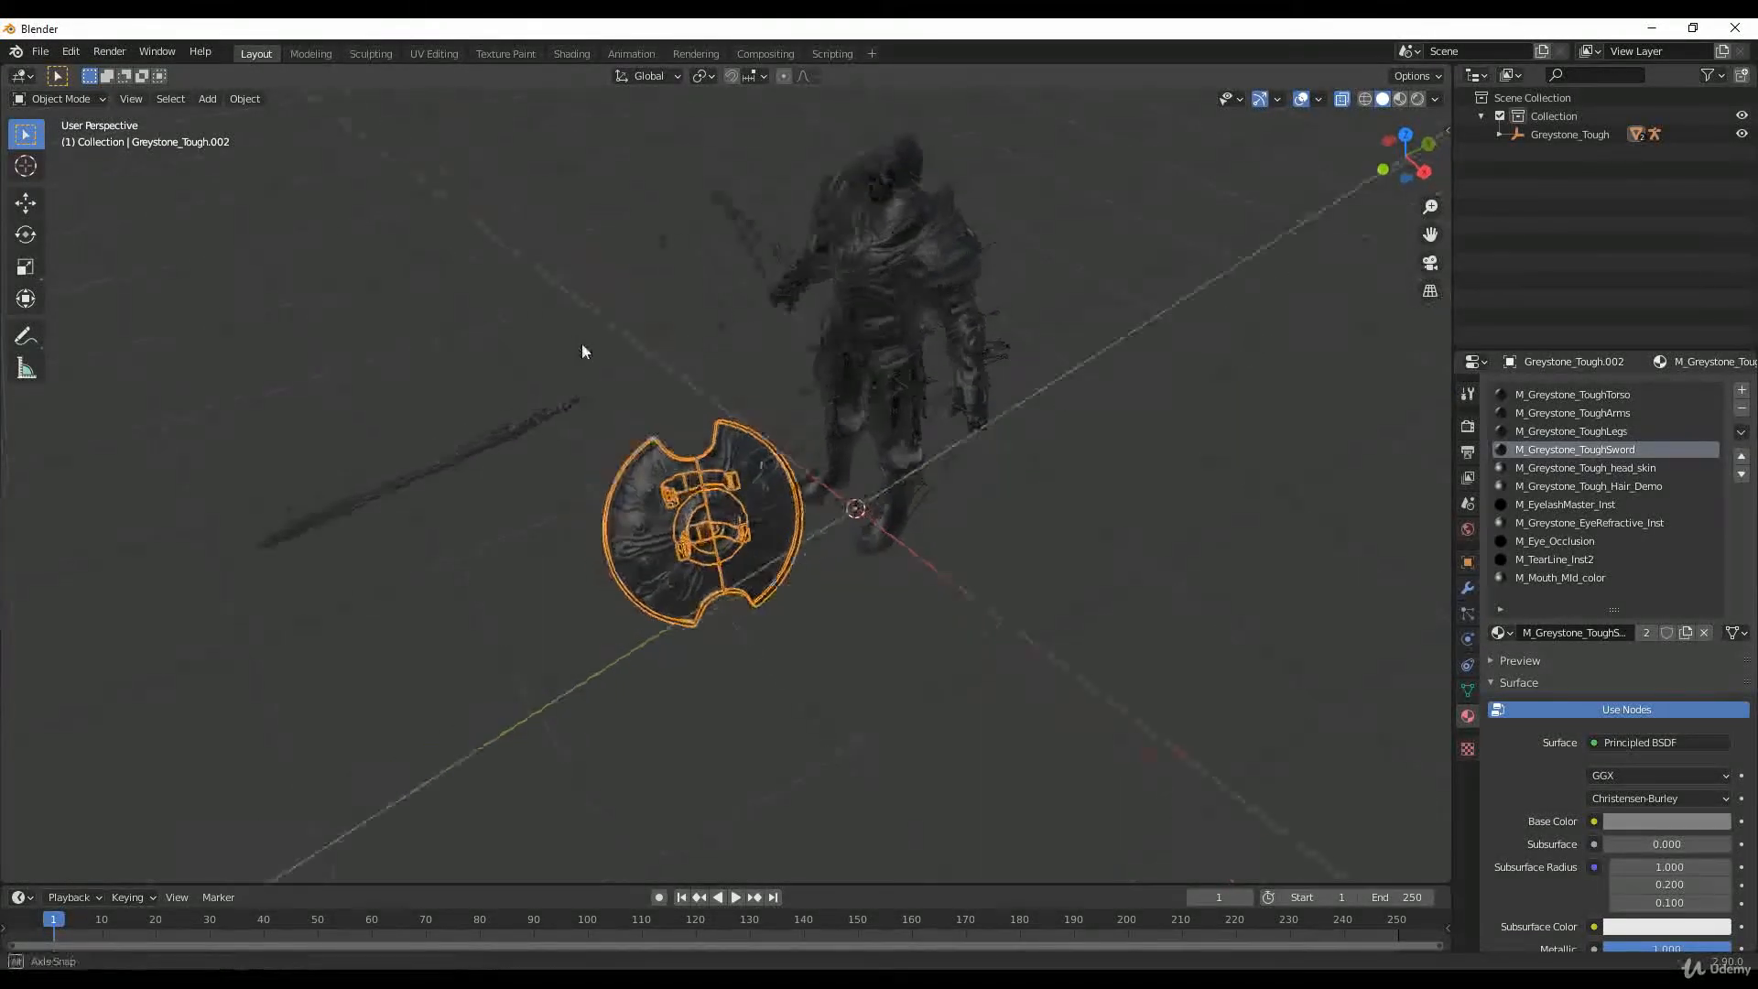
left_click(882, 267)
left_click(575, 327)
left_click(858, 256)
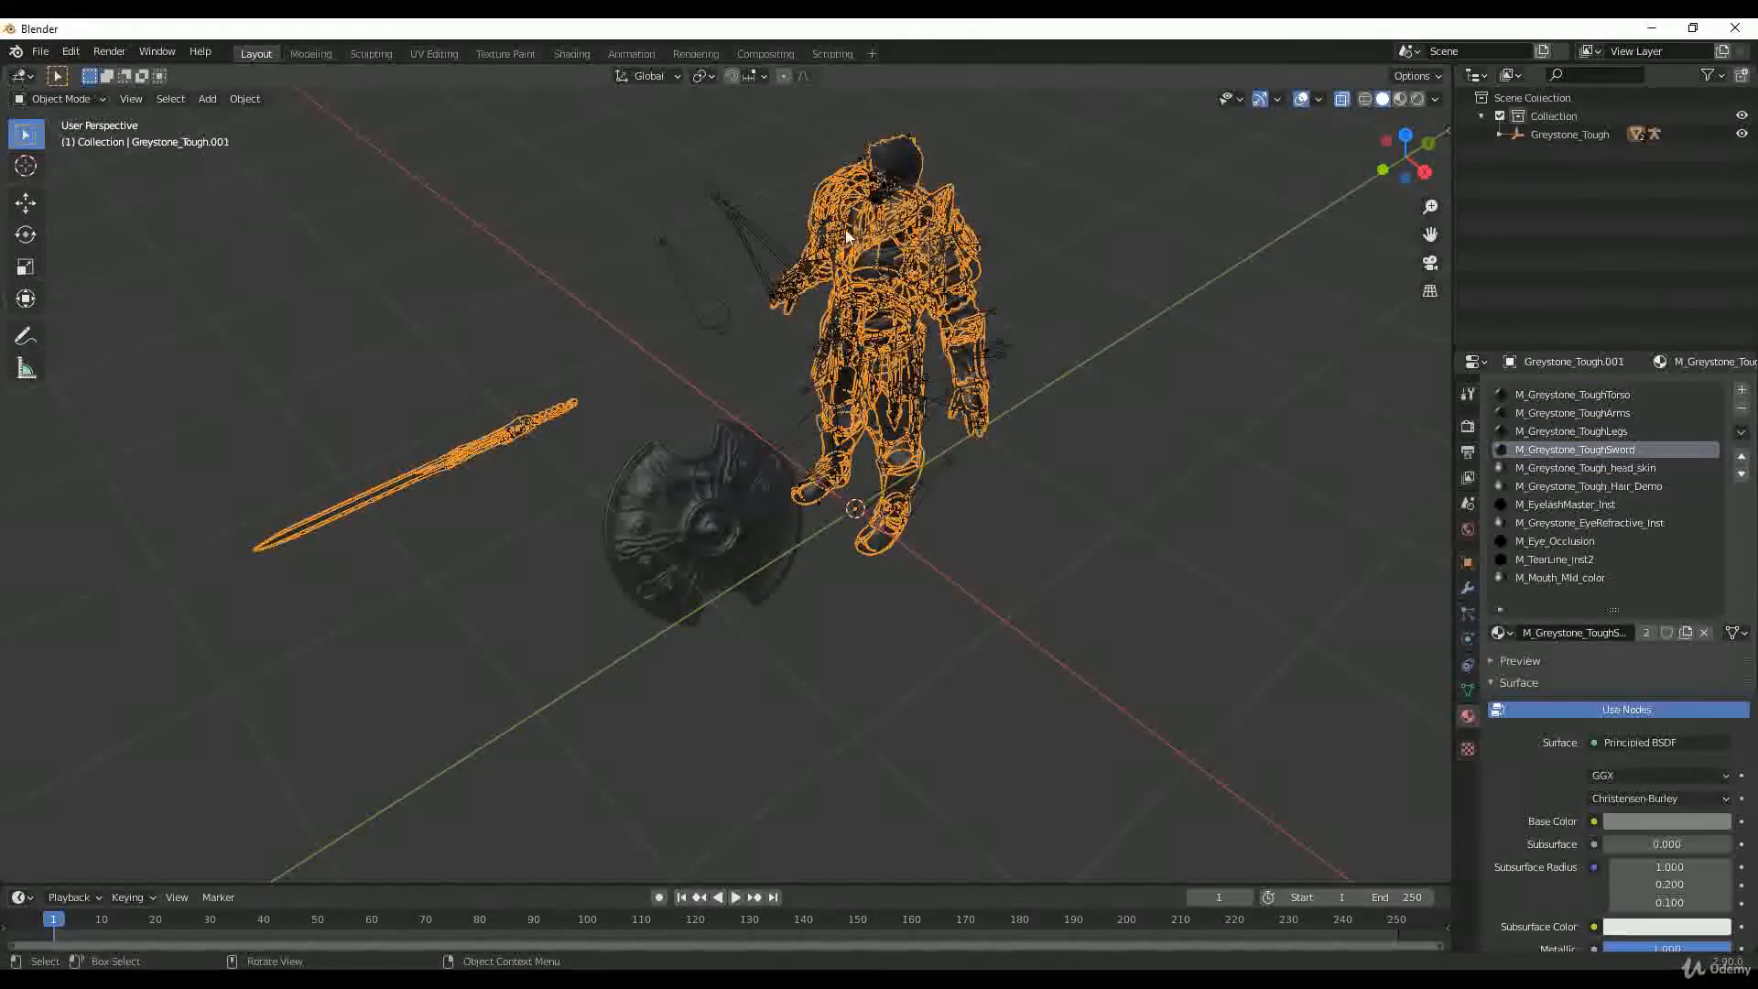
left_click(675, 502)
Step: Enter Edit Mode on the shield object to view its geometry, and return to Object Mode
middle_click_drag(481, 316, 275, 333)
key("Tab")
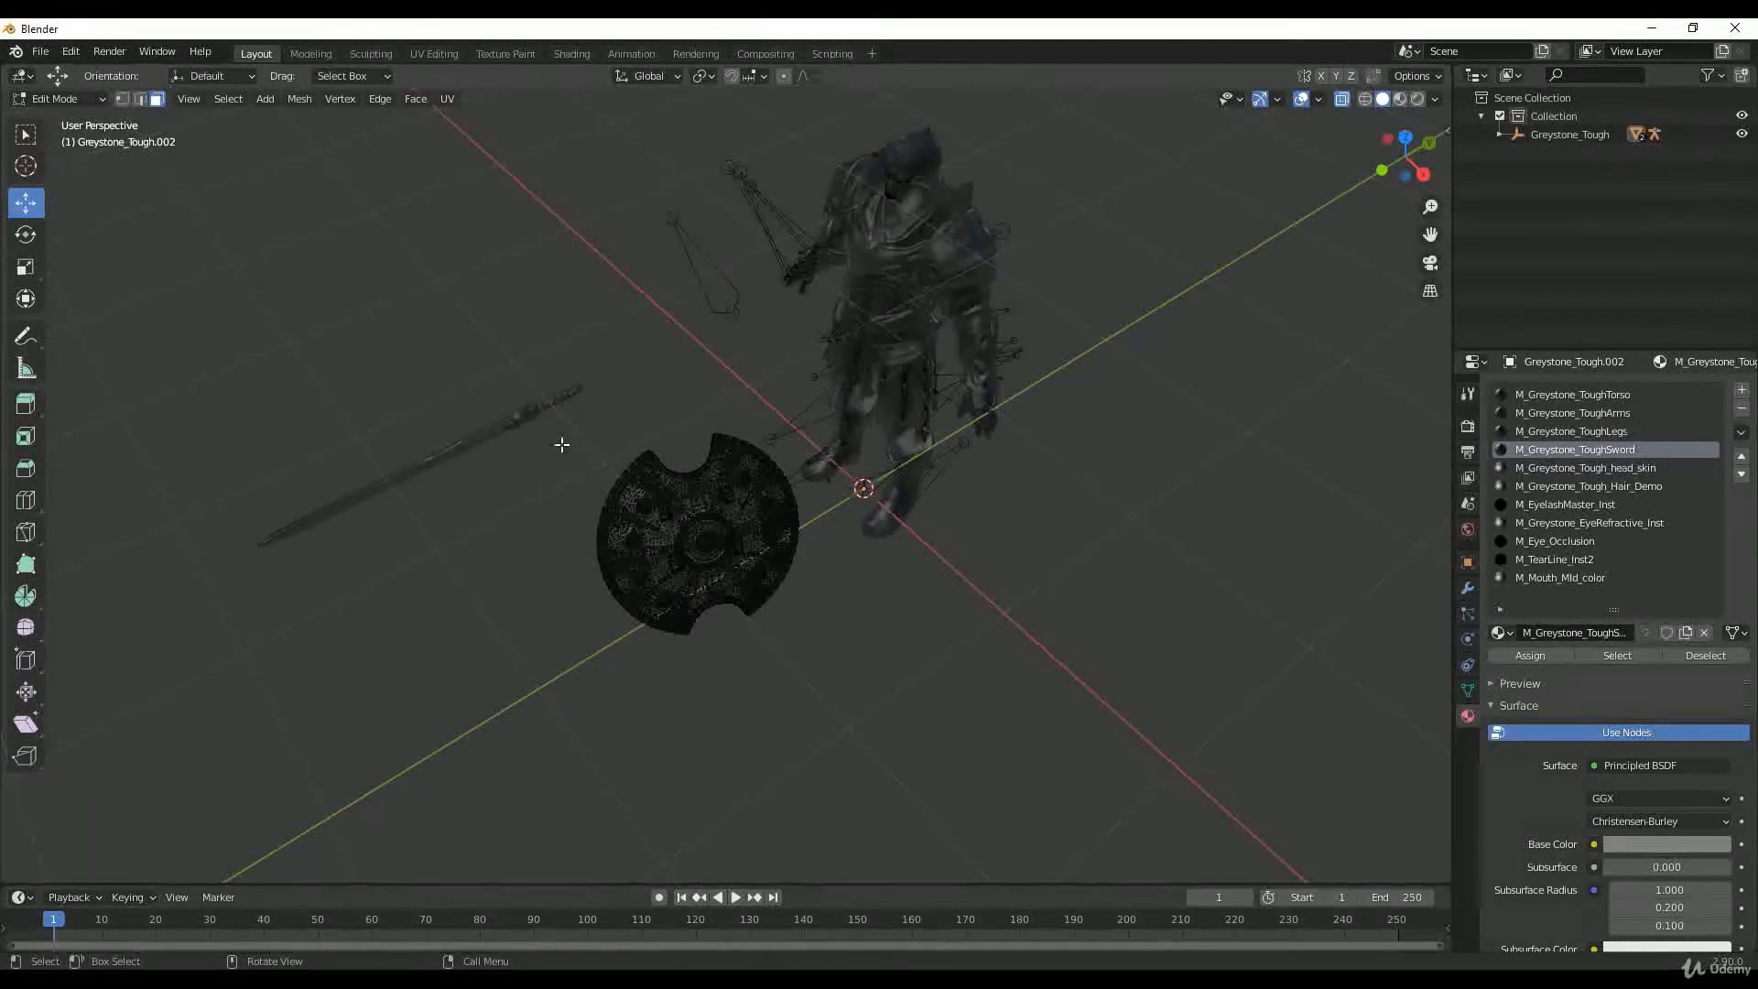
left_click(60, 103)
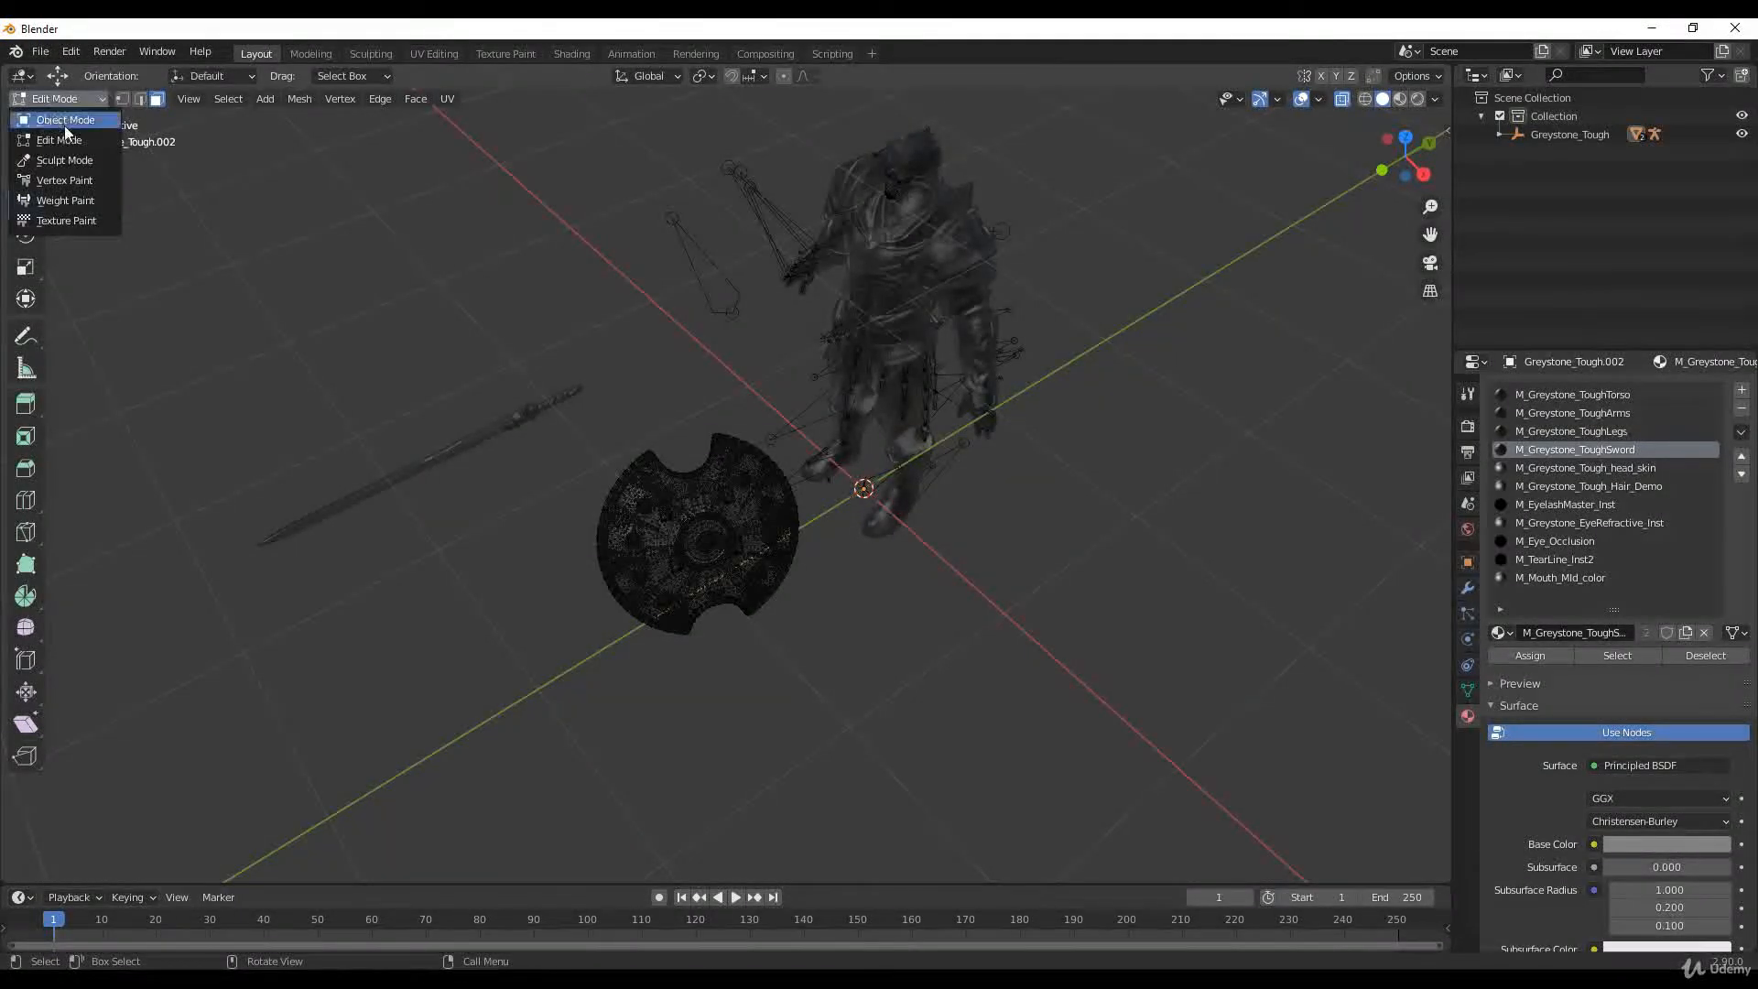
left_click(63, 119)
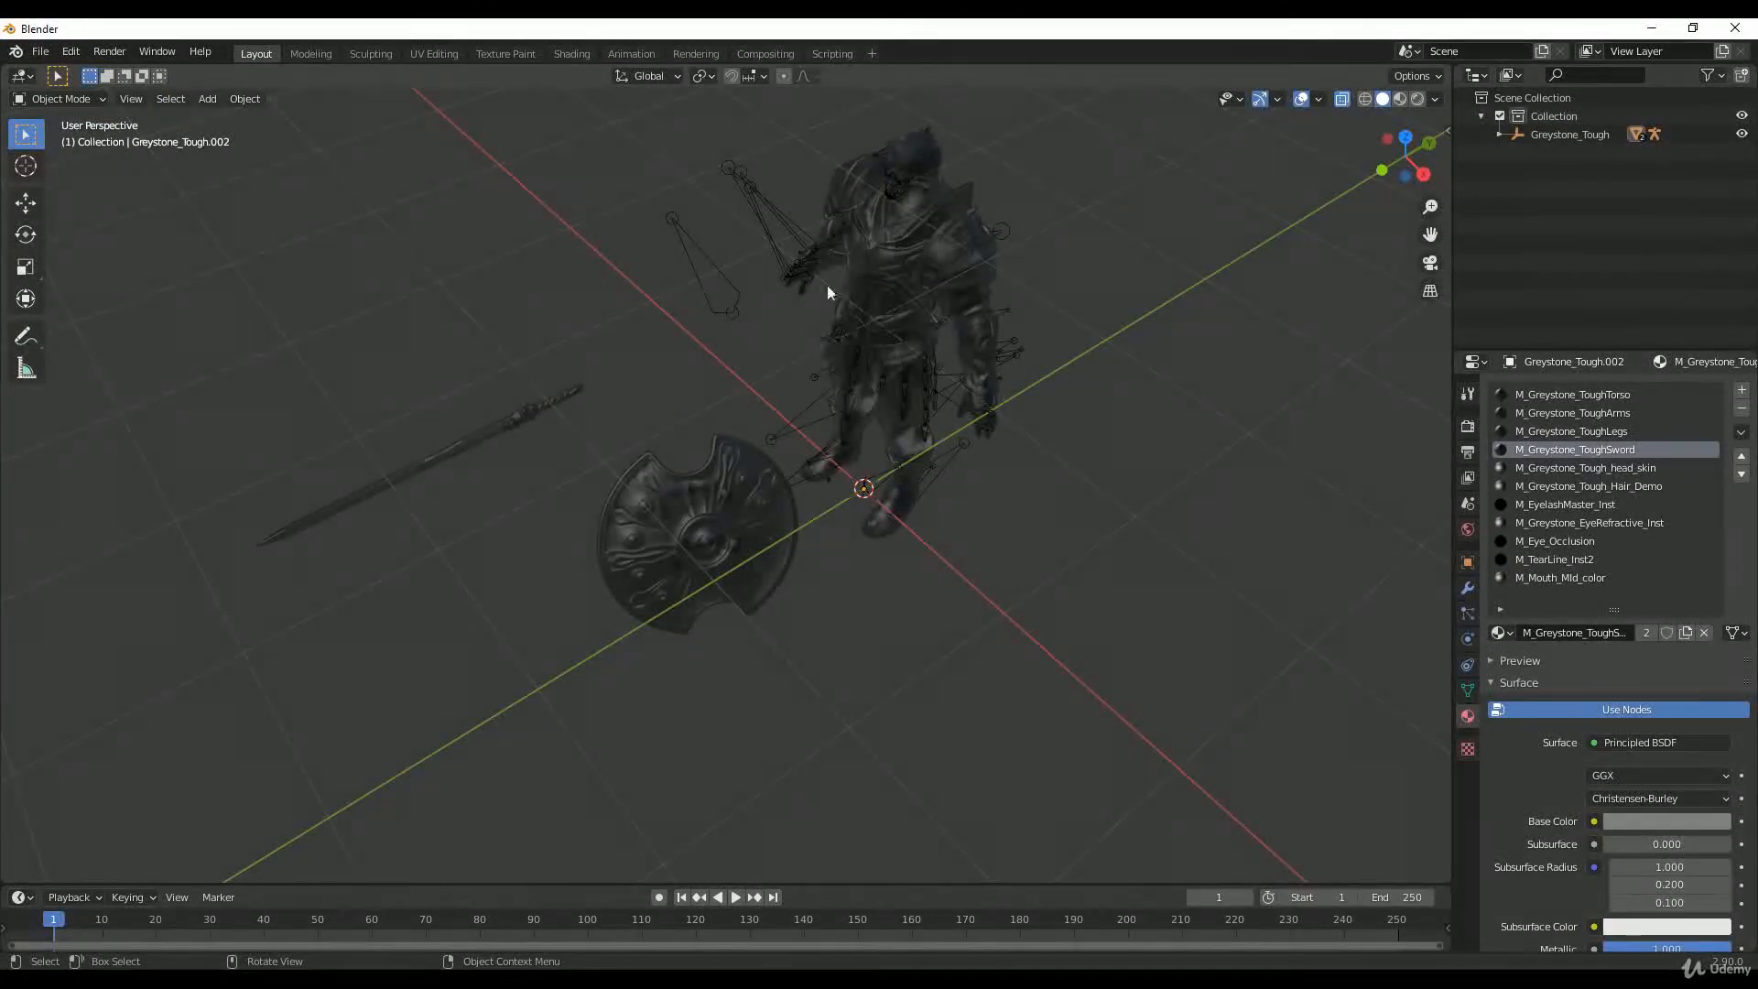
Step: Edit the character mesh, box-select the entire sword and separate the selection into its own object
left_click(892, 163)
middle_click_drag(815, 181, 751, 266)
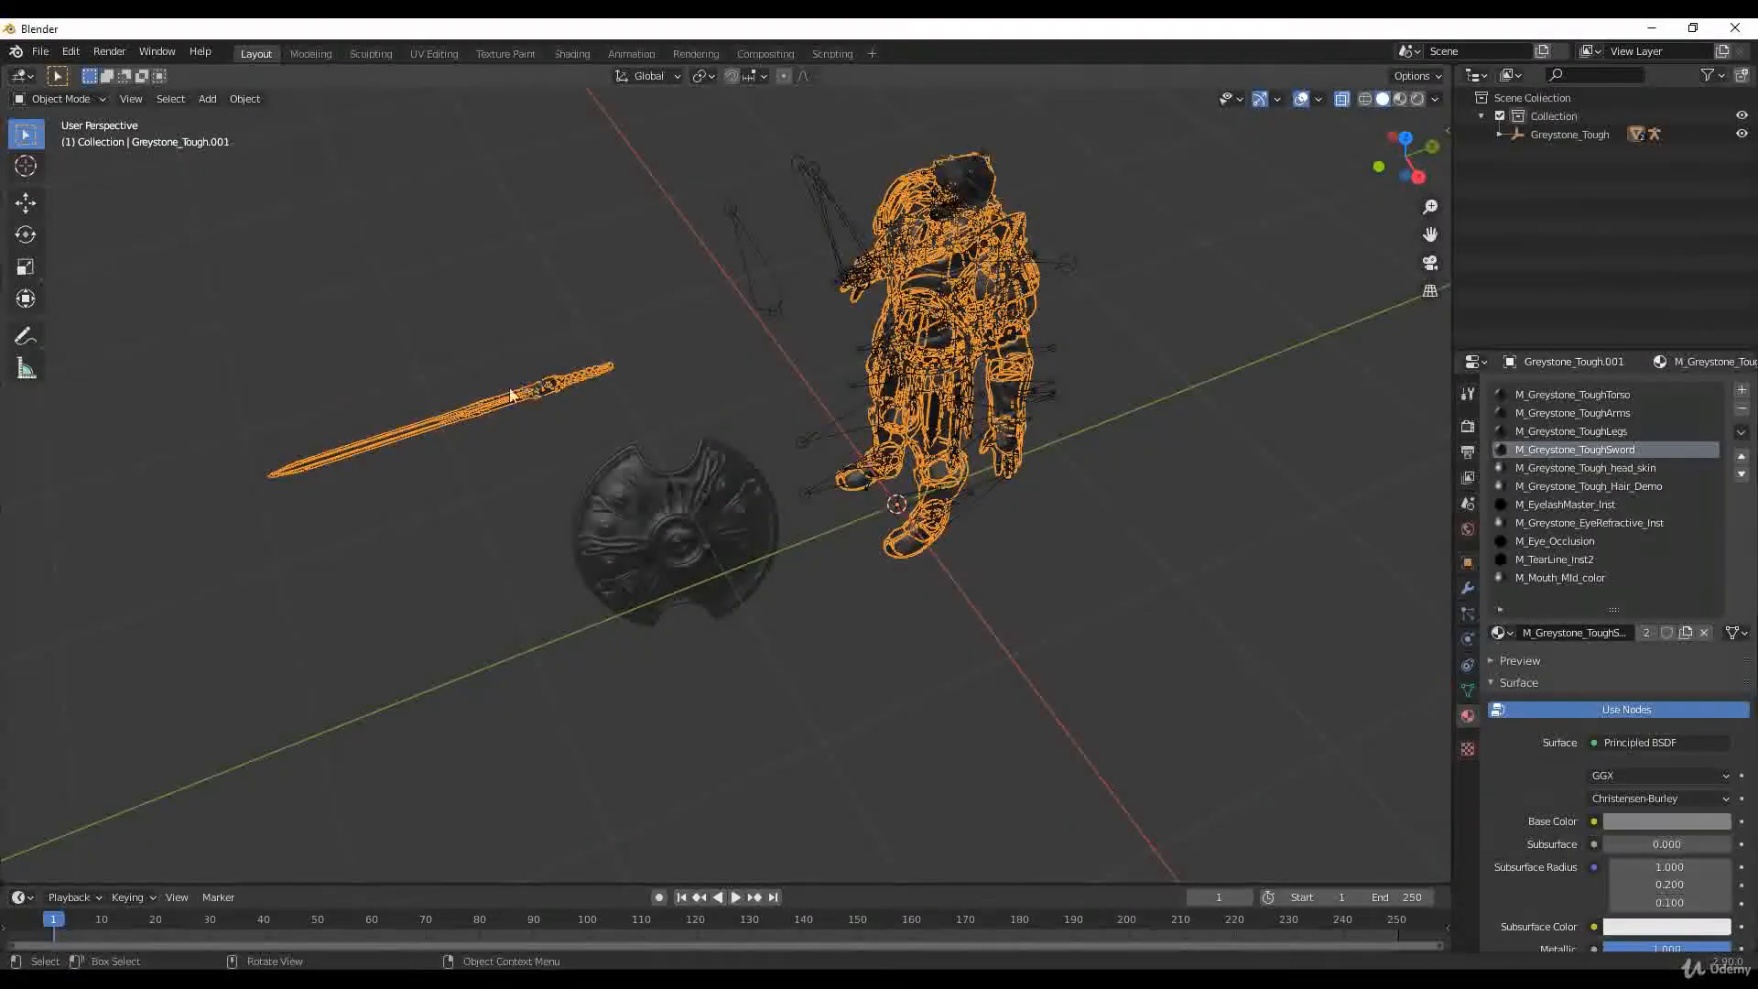
left_click(75, 101)
left_click(66, 135)
middle_click_drag(302, 293, 348, 345)
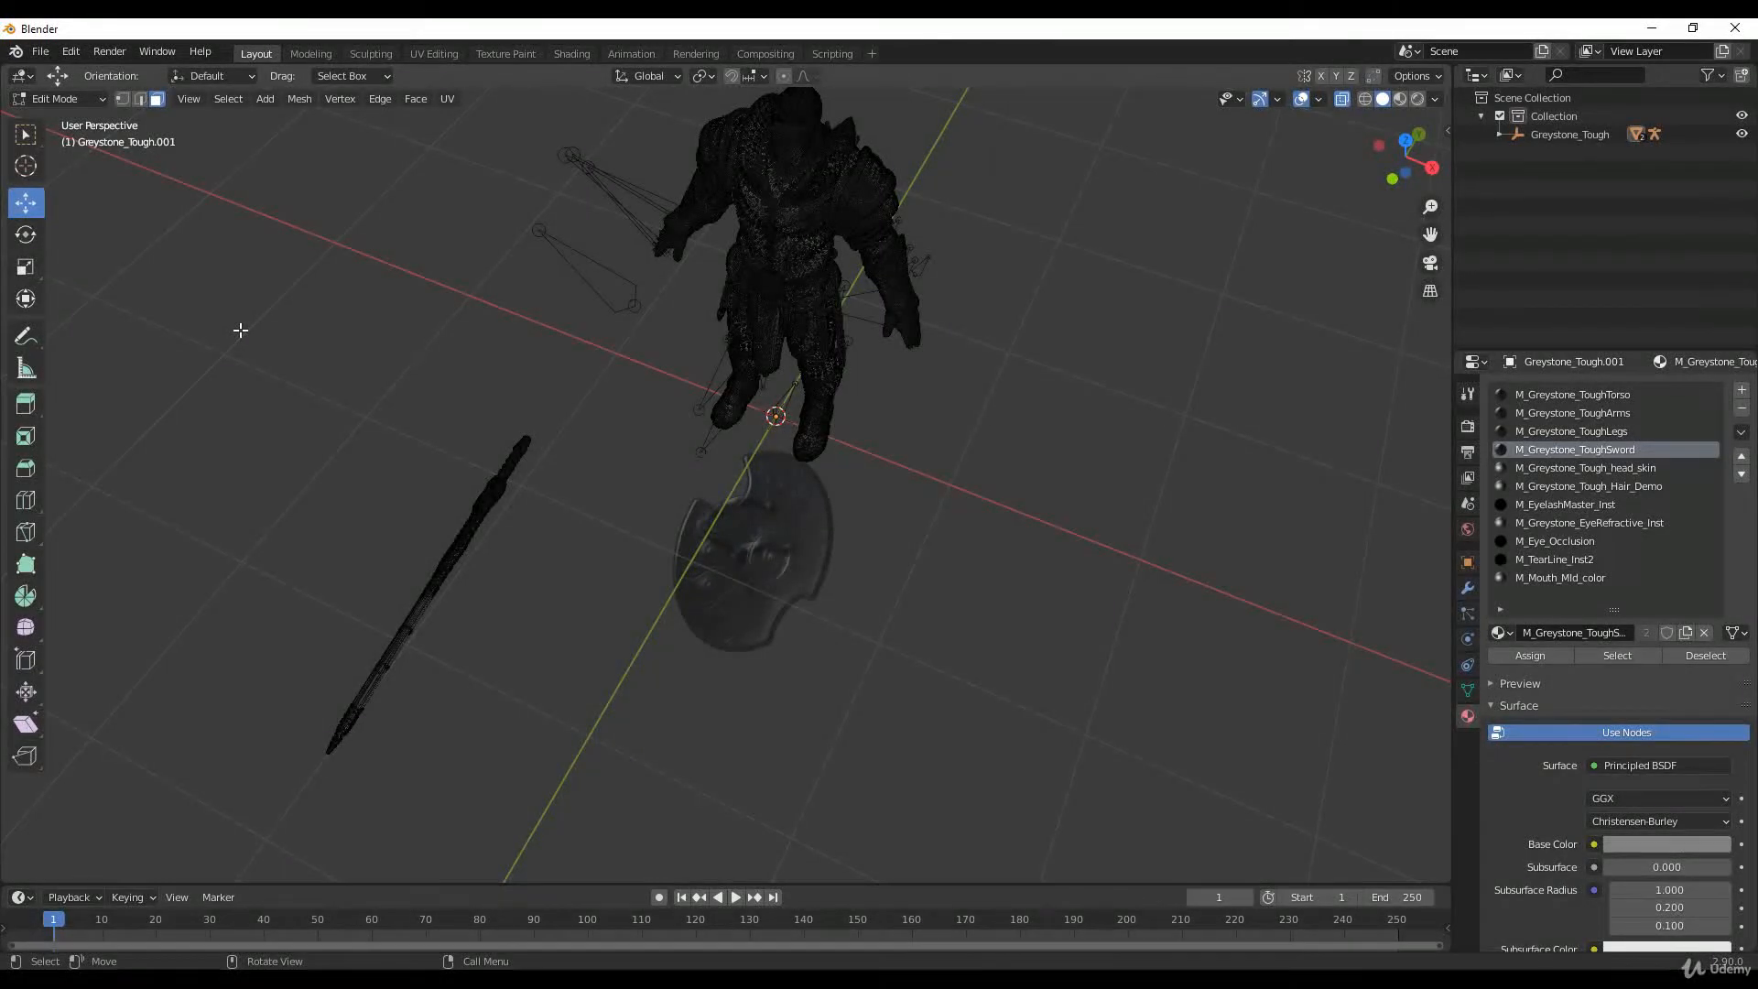
left_click_drag(588, 369, 245, 815)
key("p")
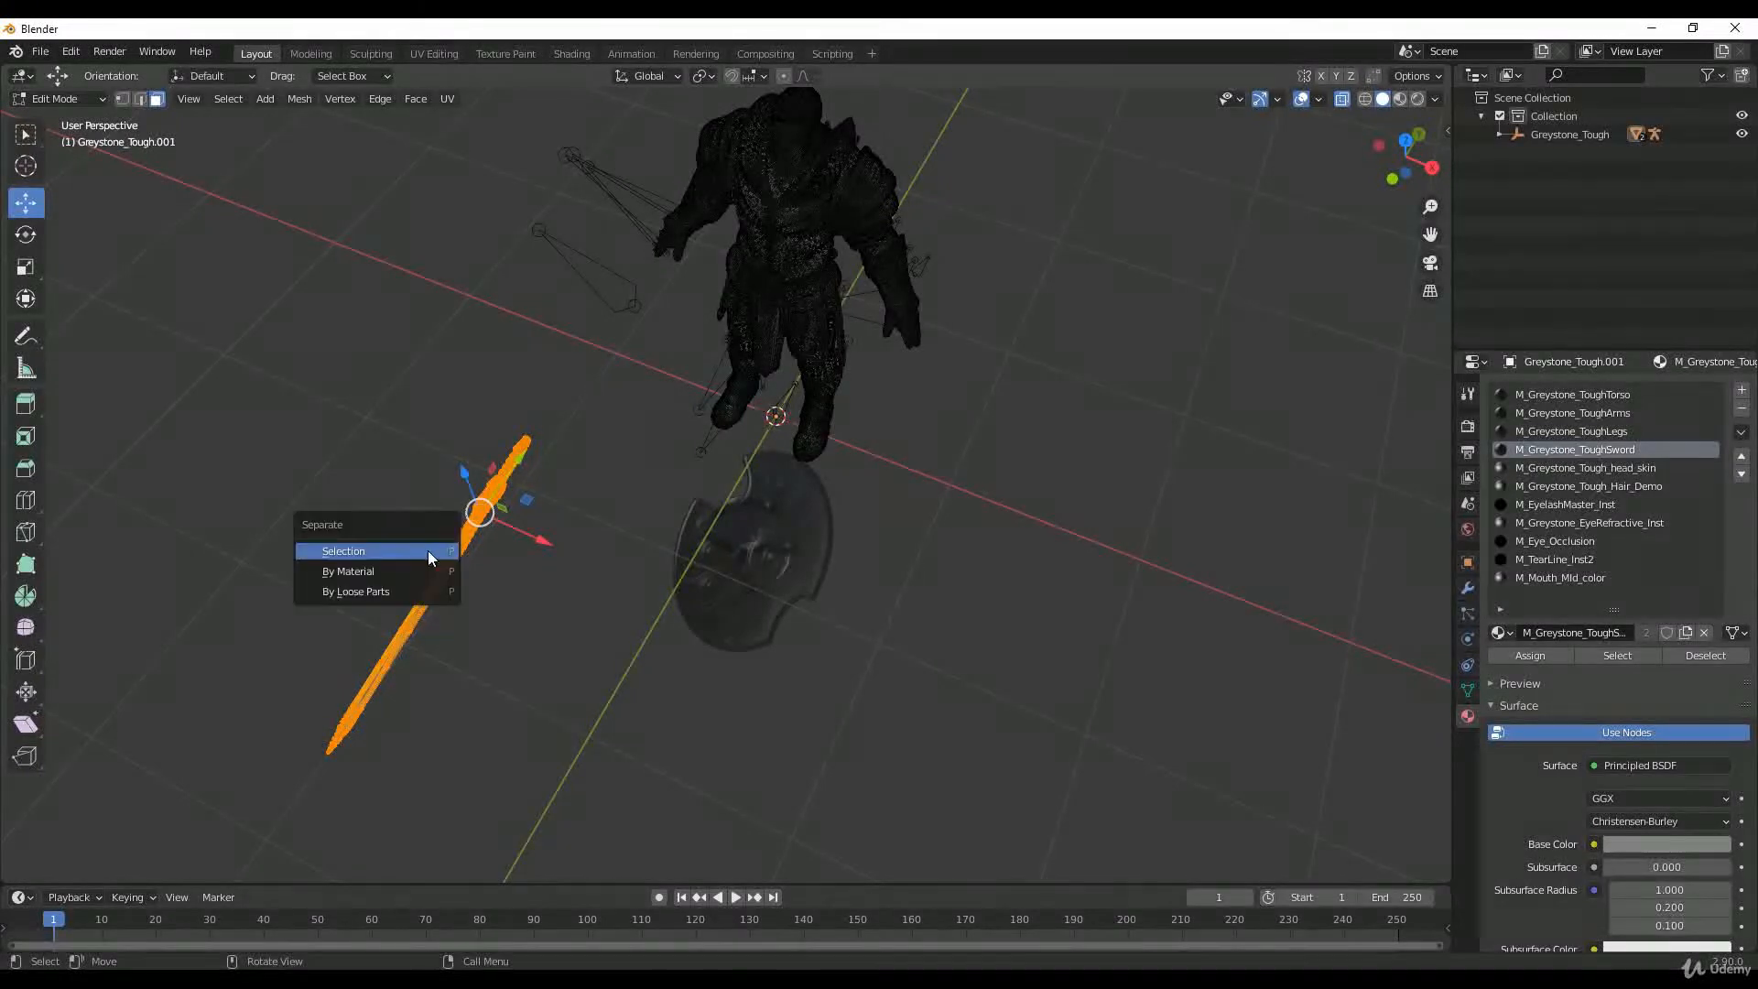
left_click(366, 547)
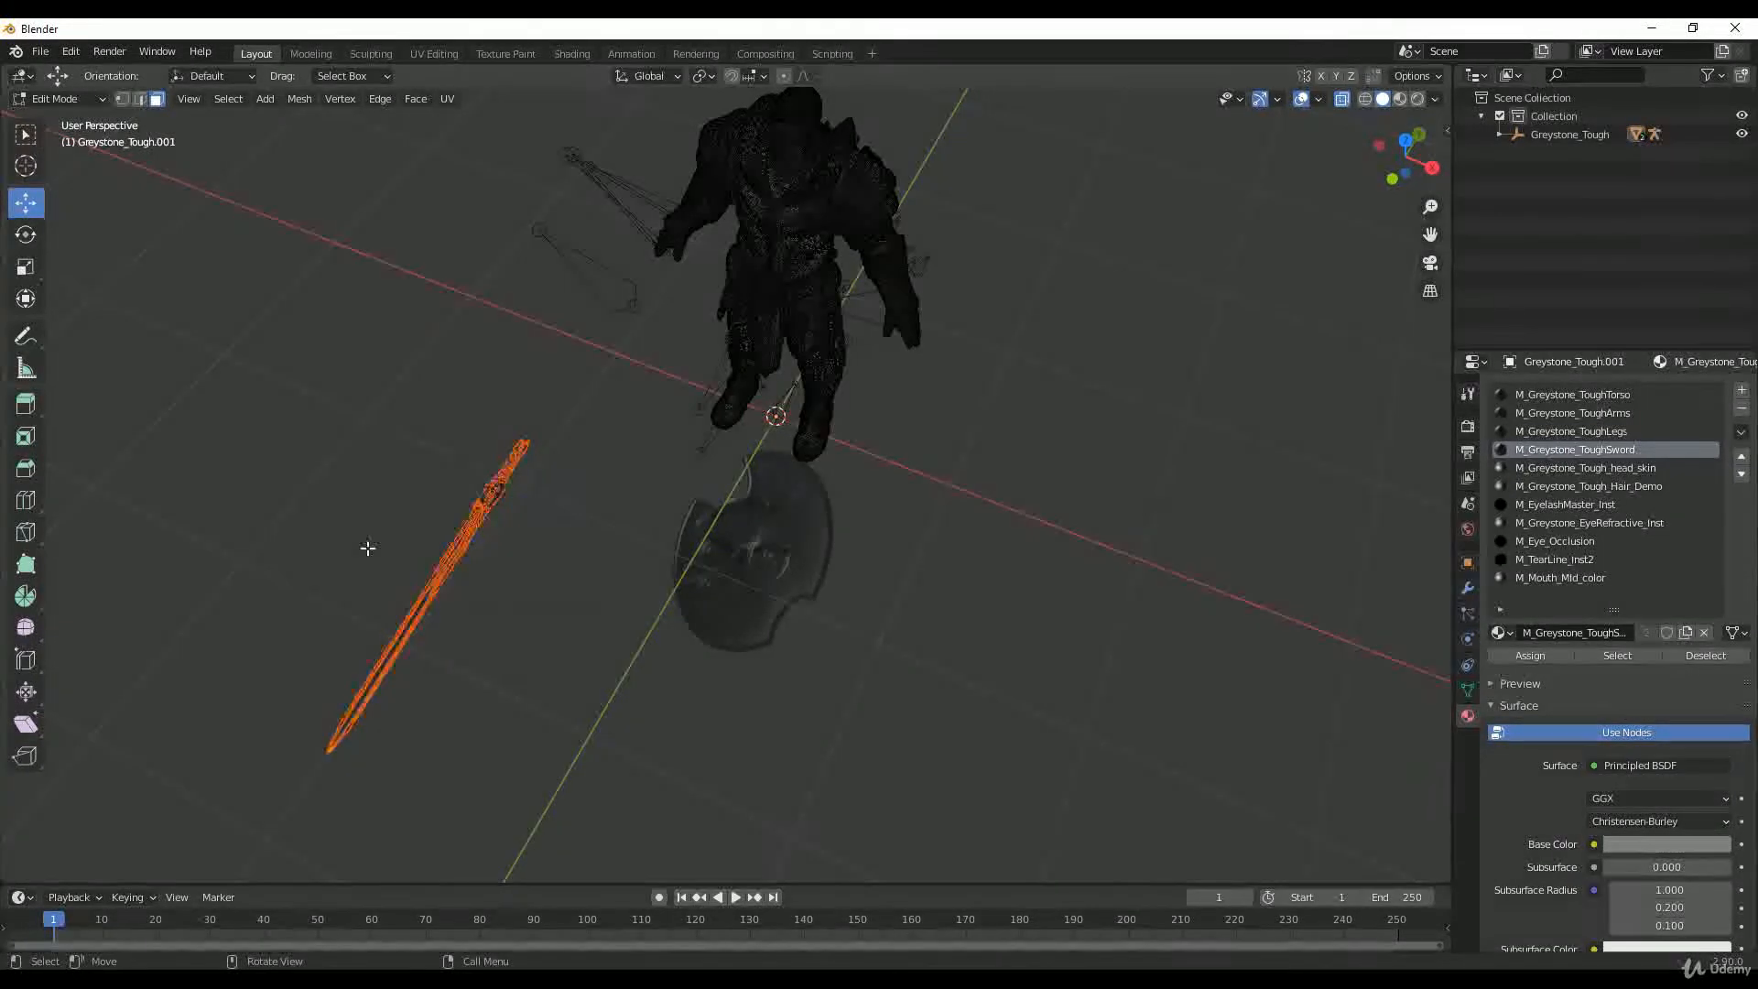
Step: Return to Object Mode and deselect all objects
left_click(70, 122)
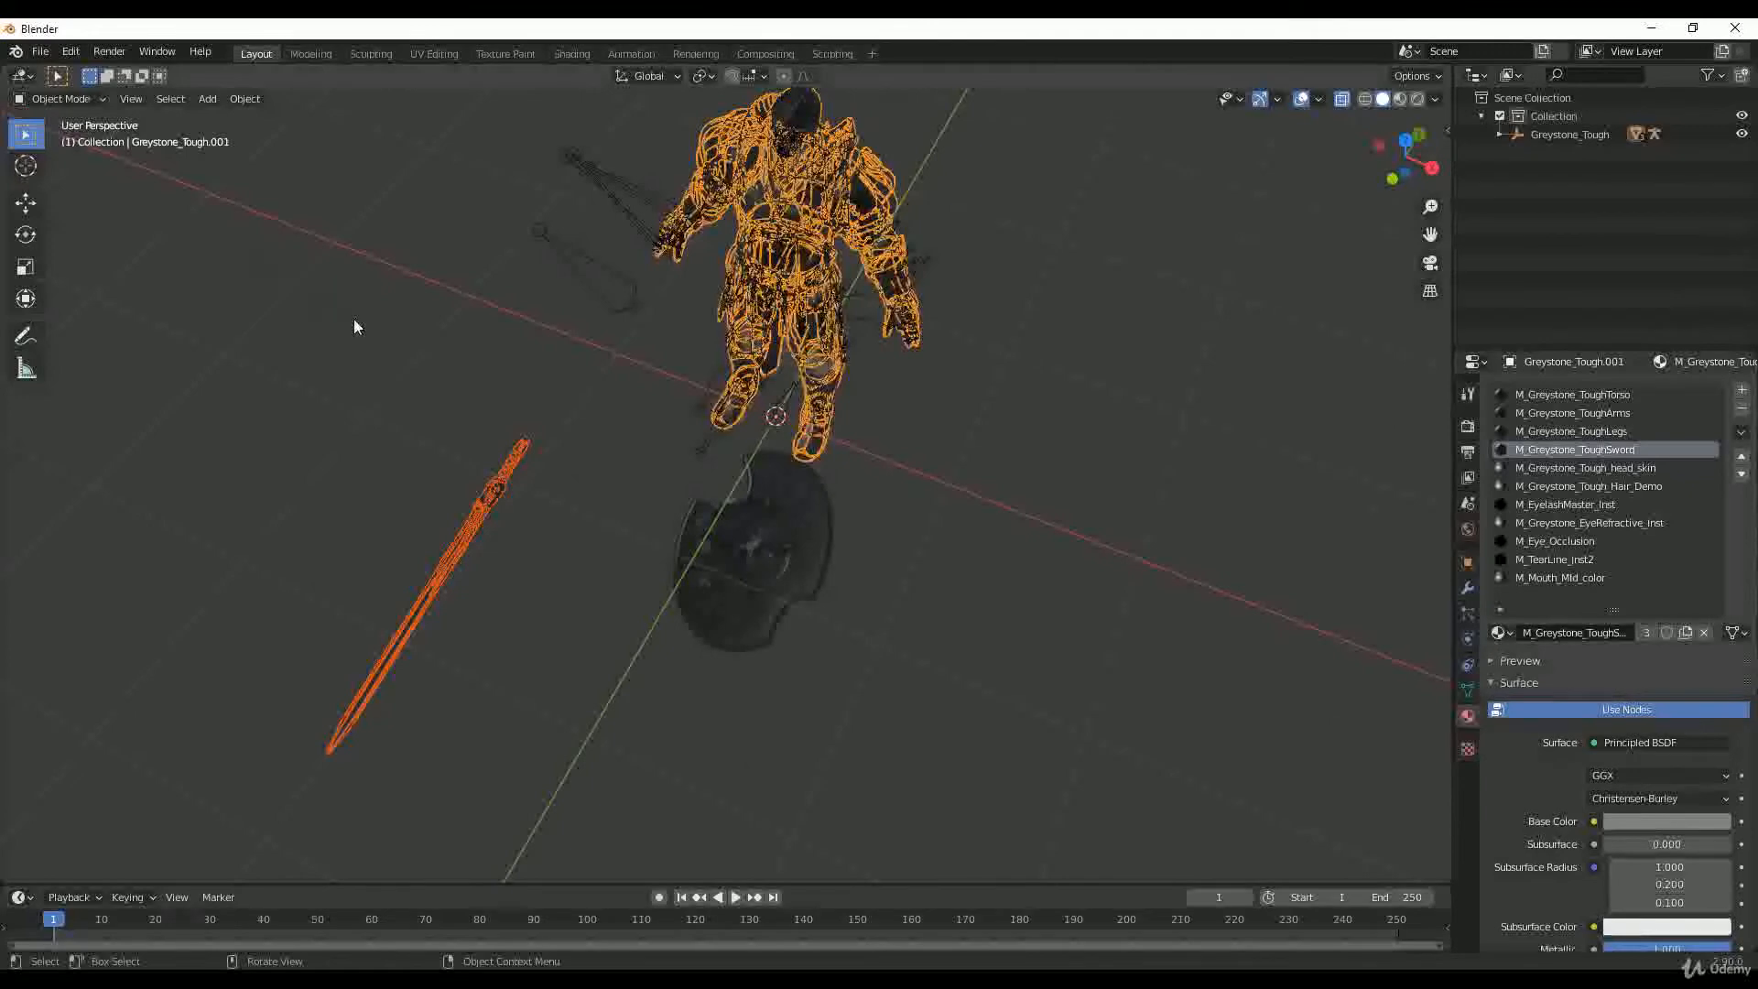
left_click(350, 318)
middle_click_drag(553, 377, 581, 342)
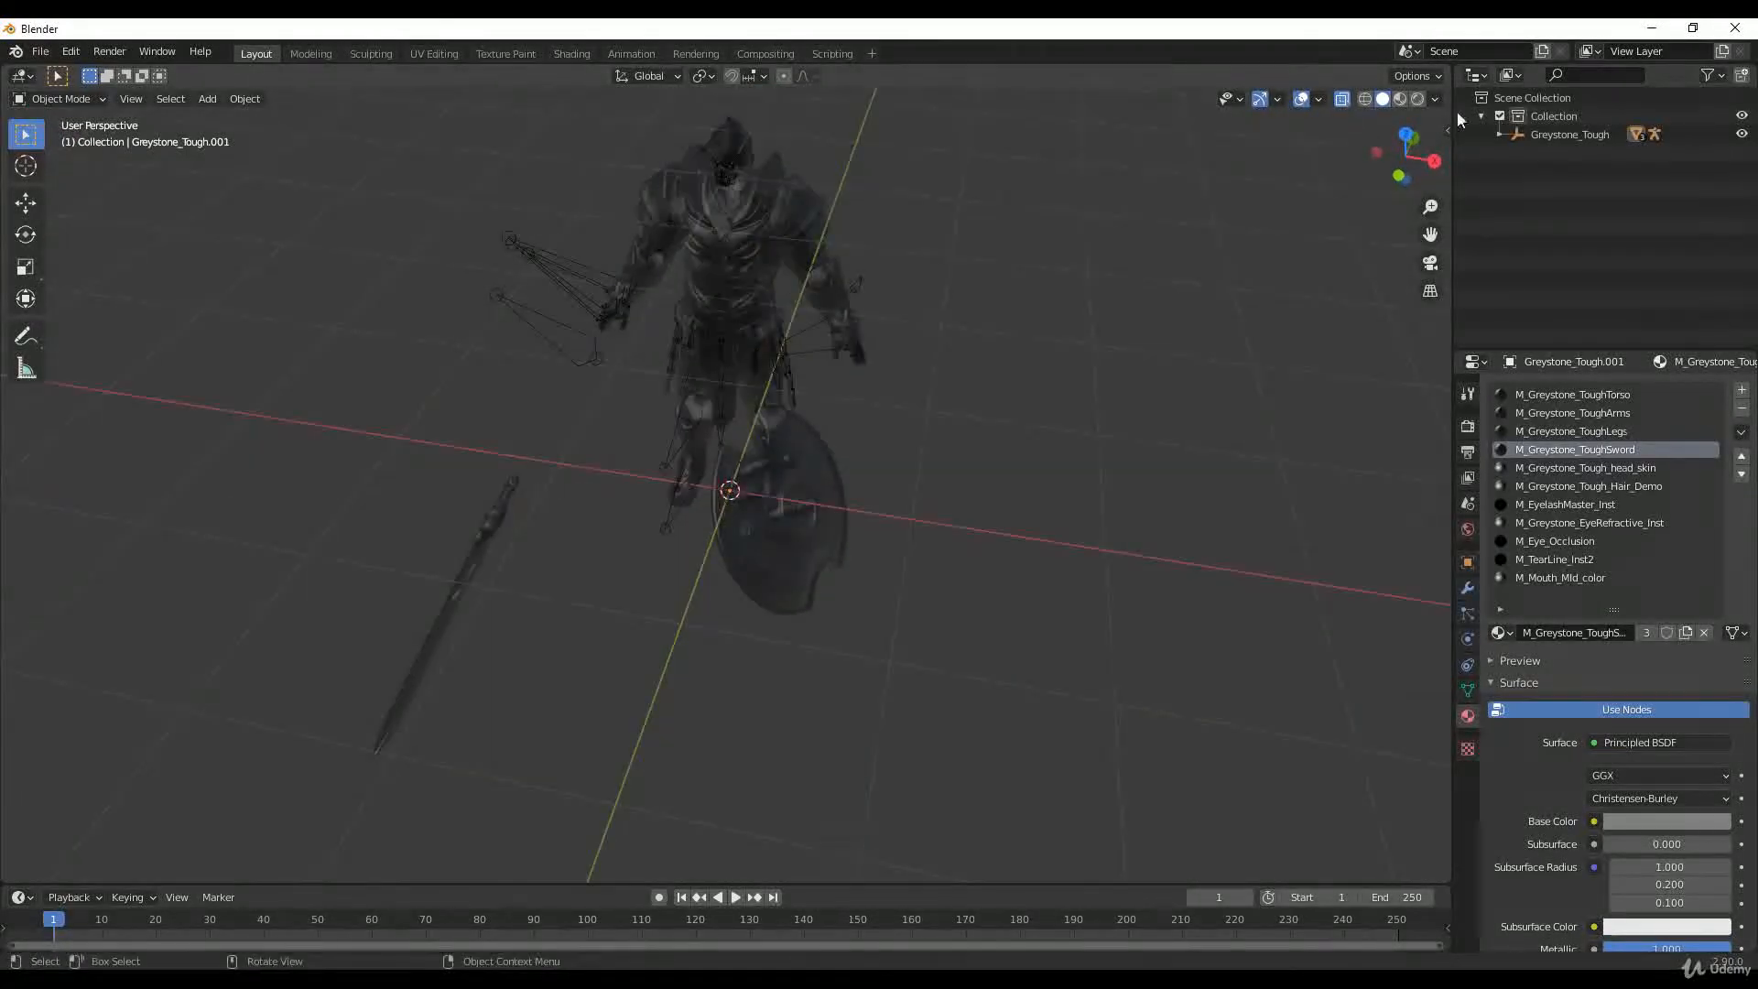
Step: Expand Greystone_Tough and its root armature in the scene hierarchy and select the first two meshes to identify them
left_click(1498, 134)
left_click(1518, 152)
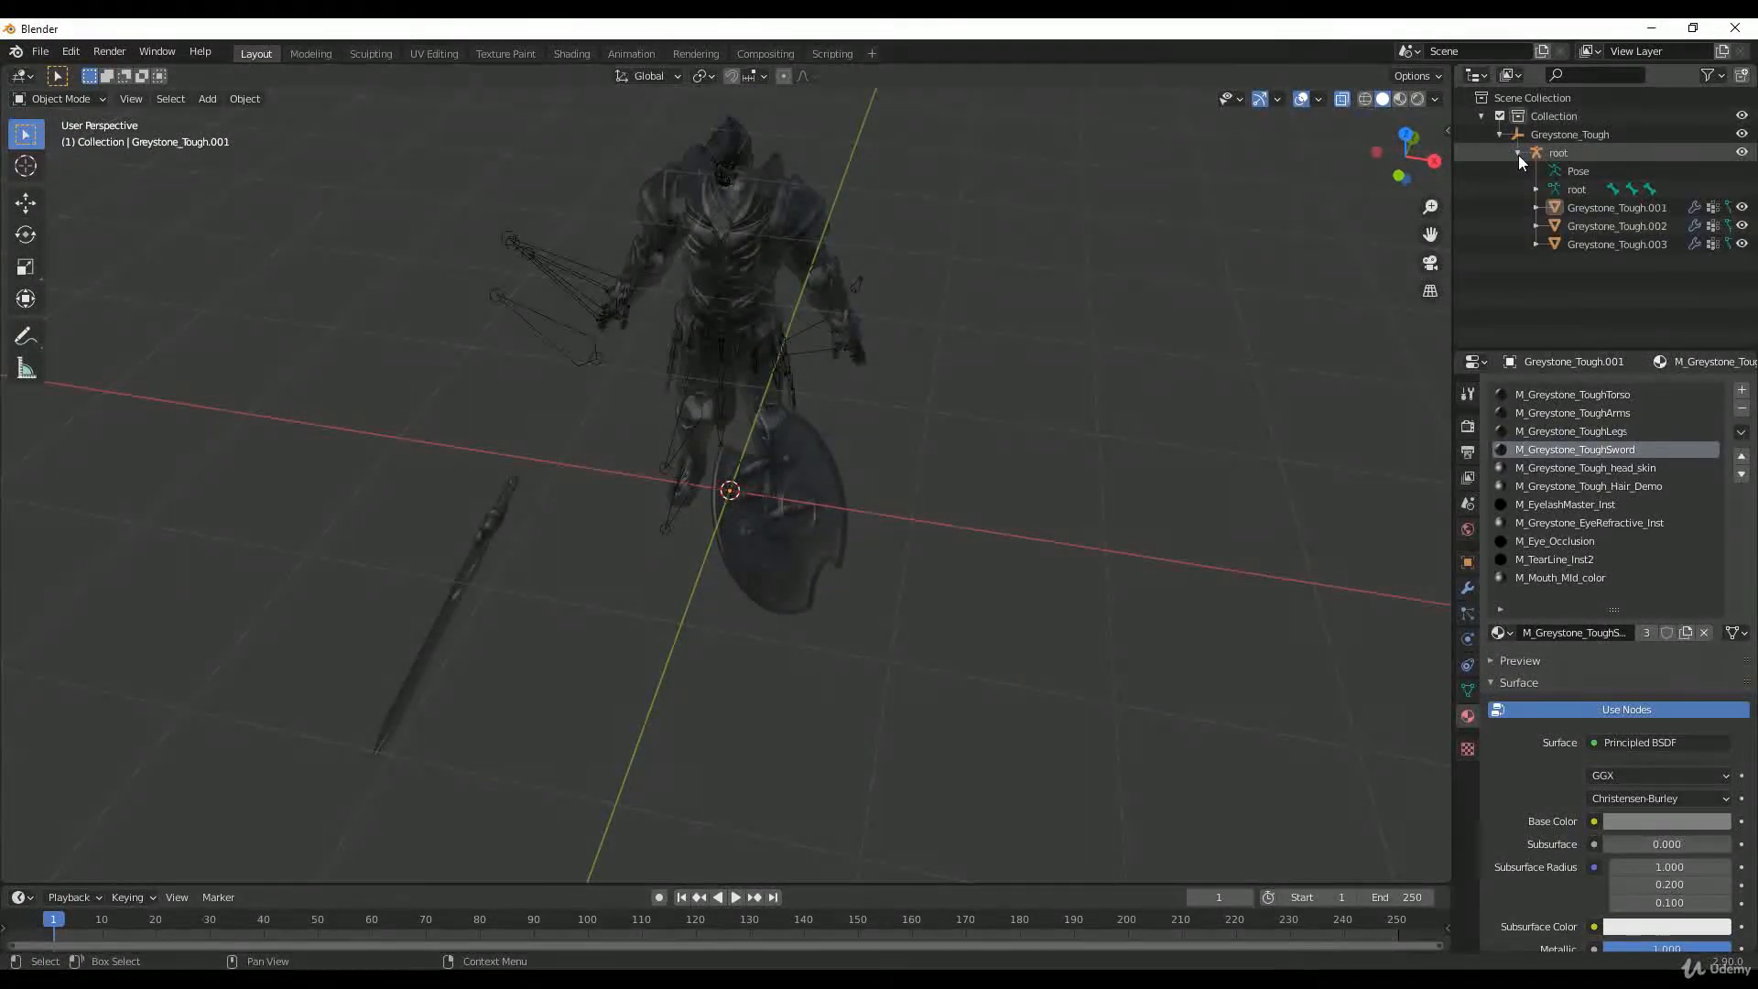
left_click(1601, 209)
left_click(1600, 231)
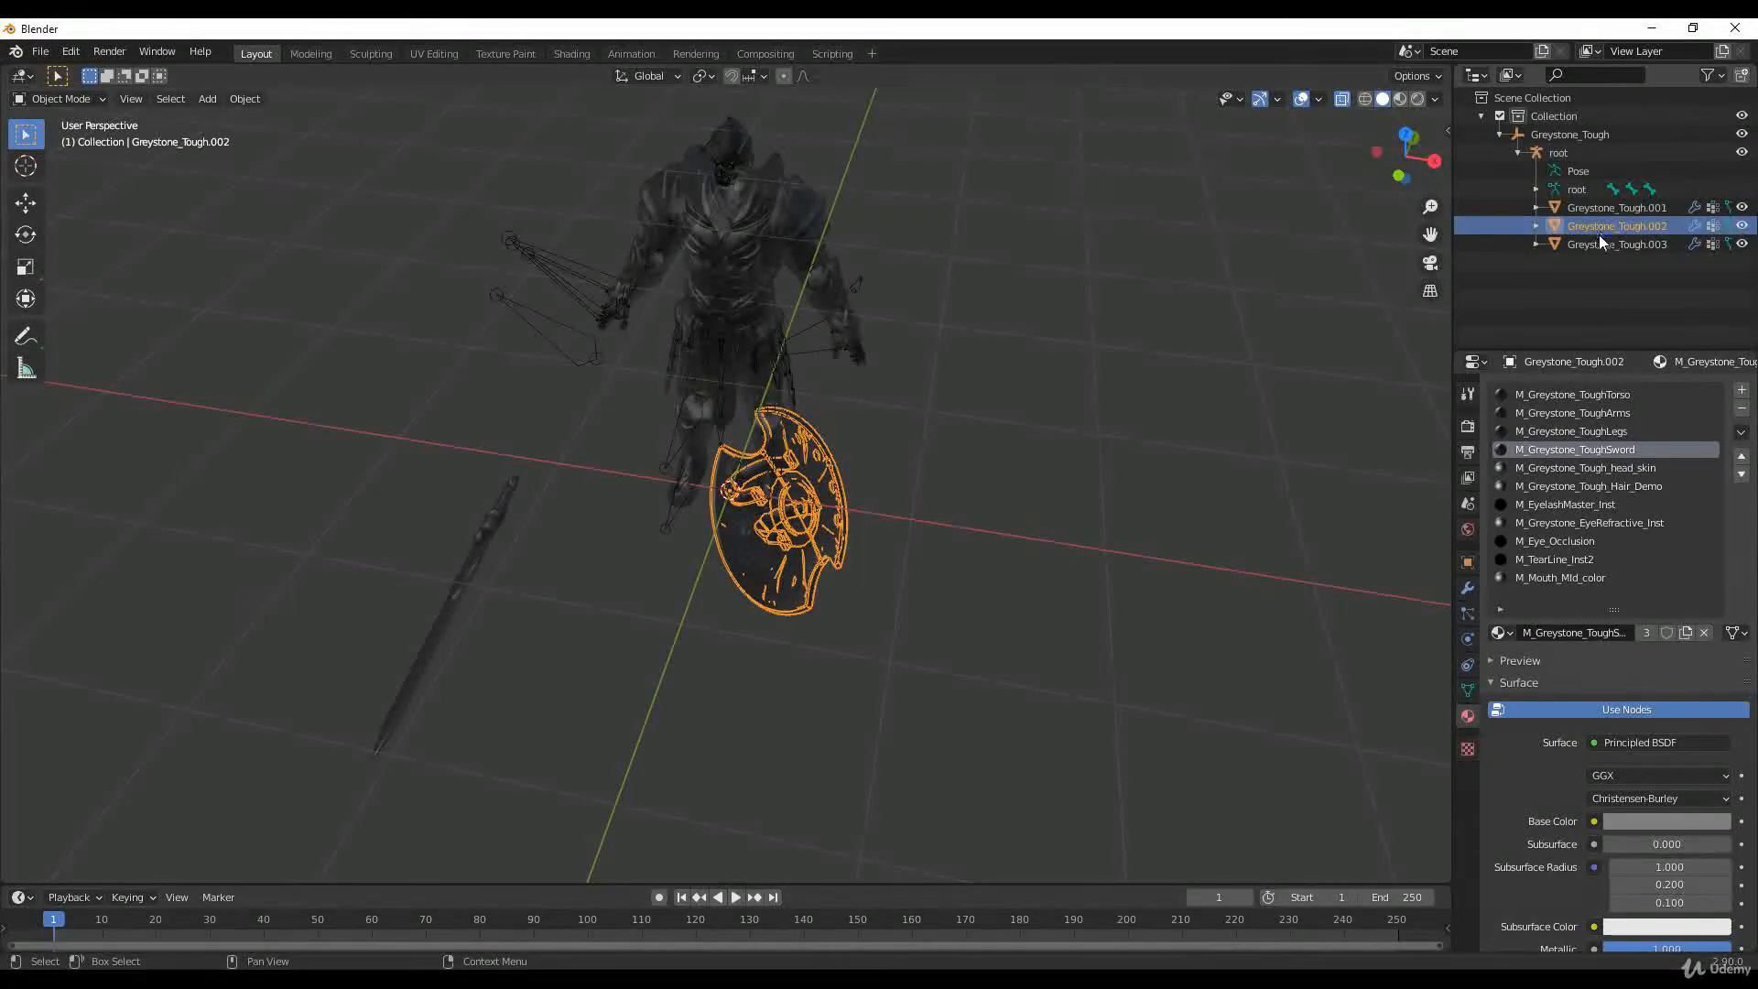
Step: Select the separated sword mesh and rename the object to Sword in its object properties
left_click(1597, 241)
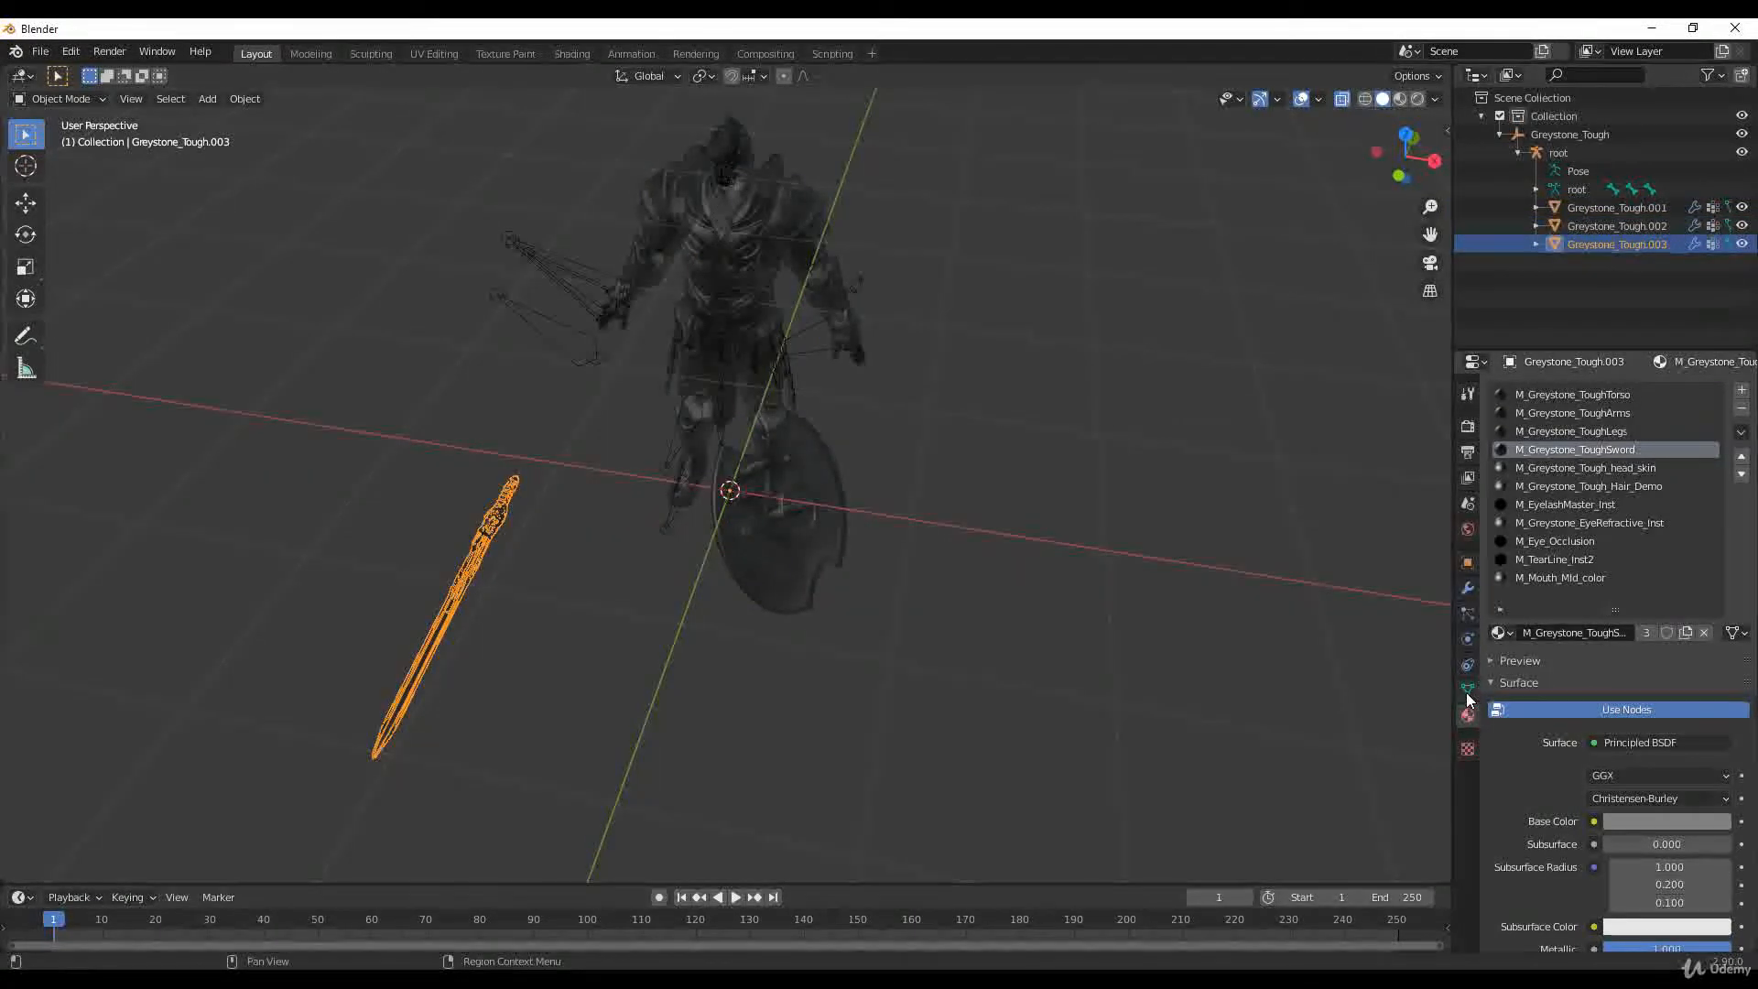
left_click(1467, 565)
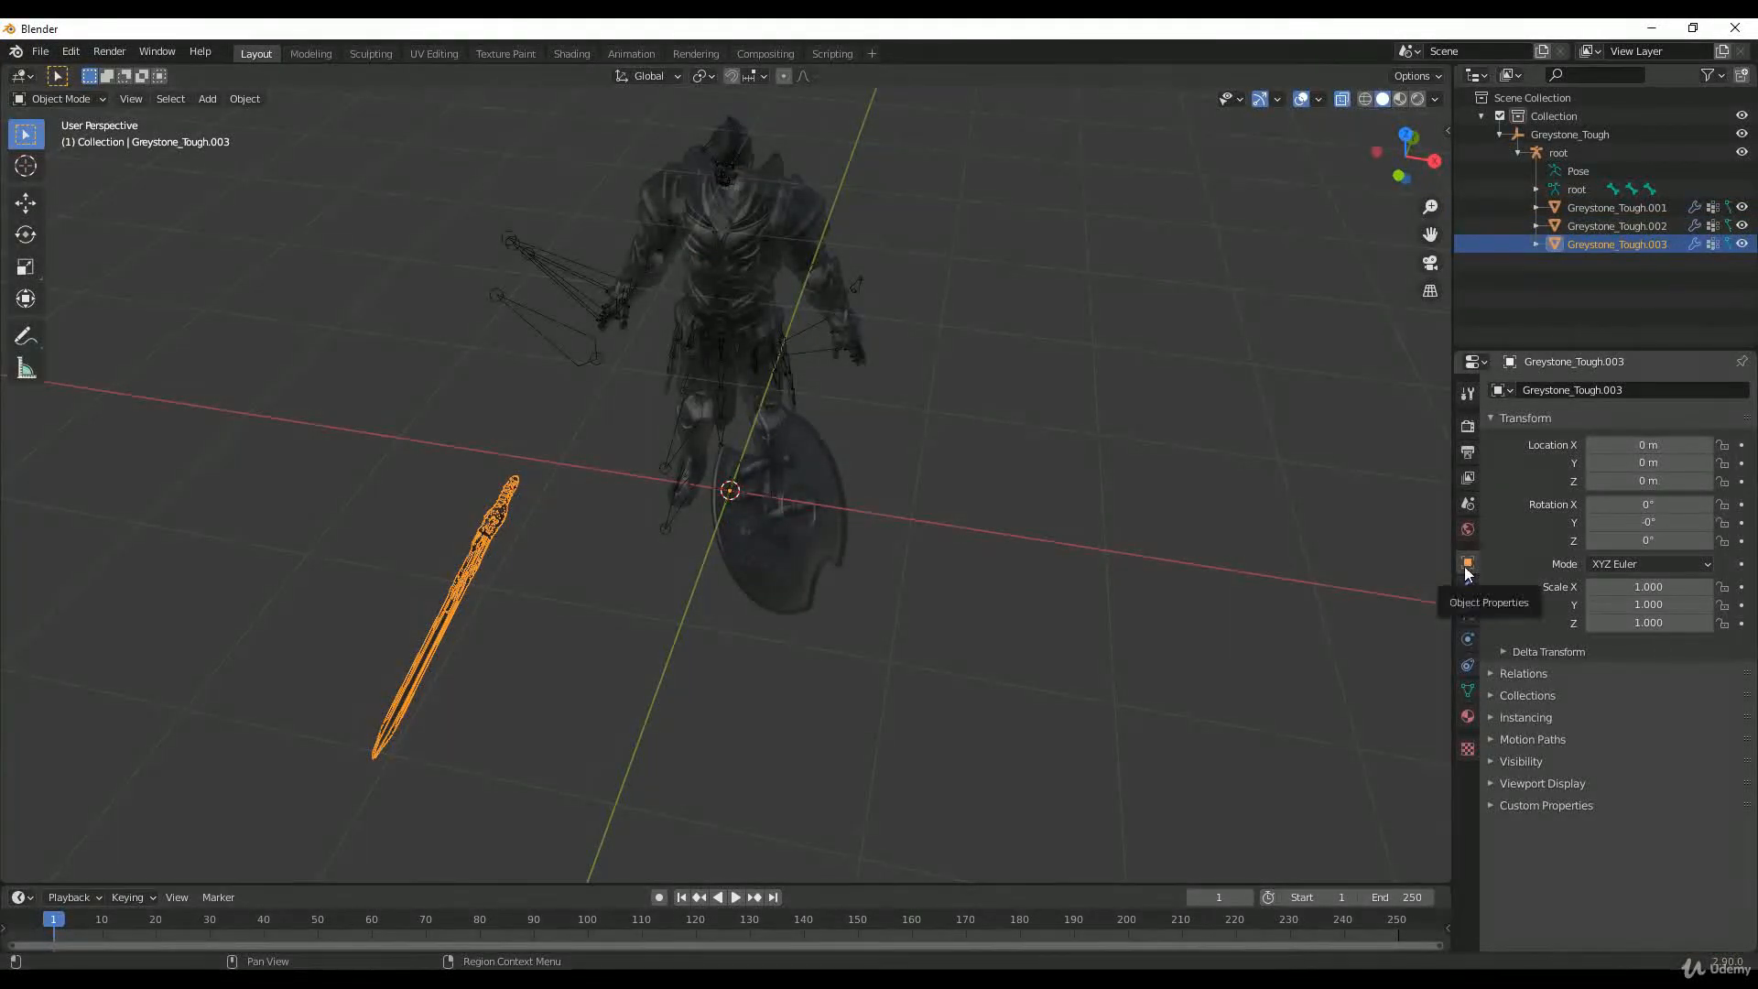
left_click(1647, 391)
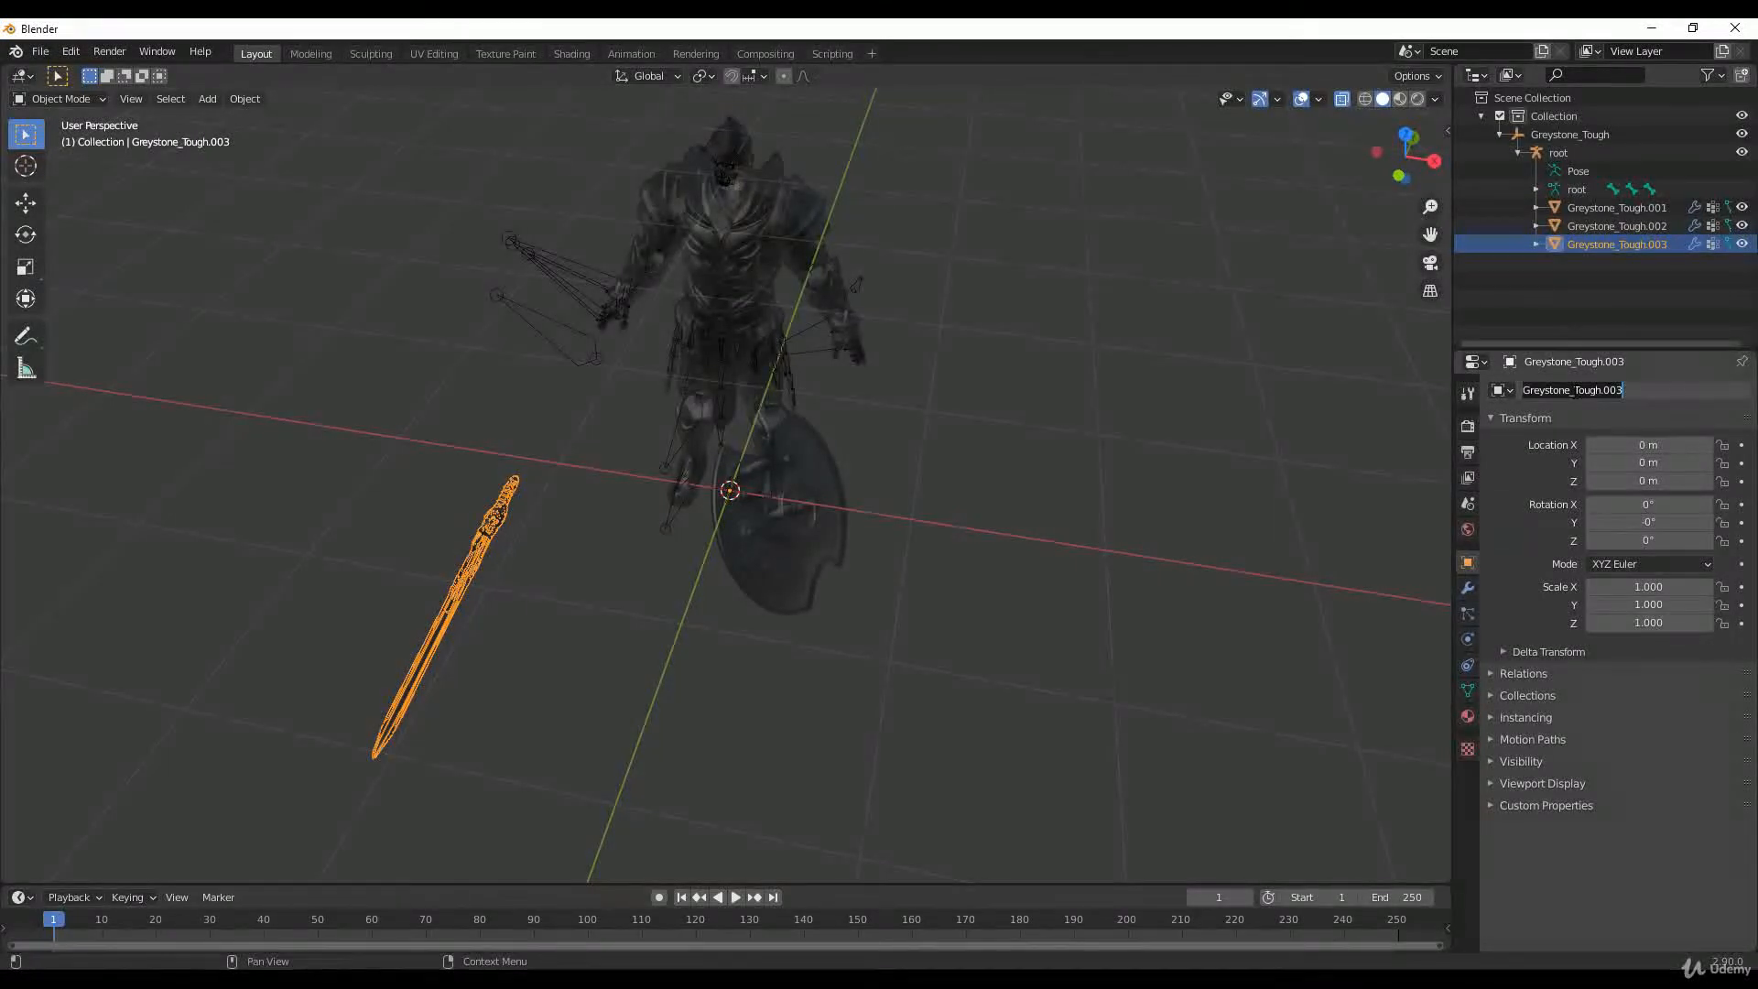
left_click(1647, 391)
type("Sword")
key("Return")
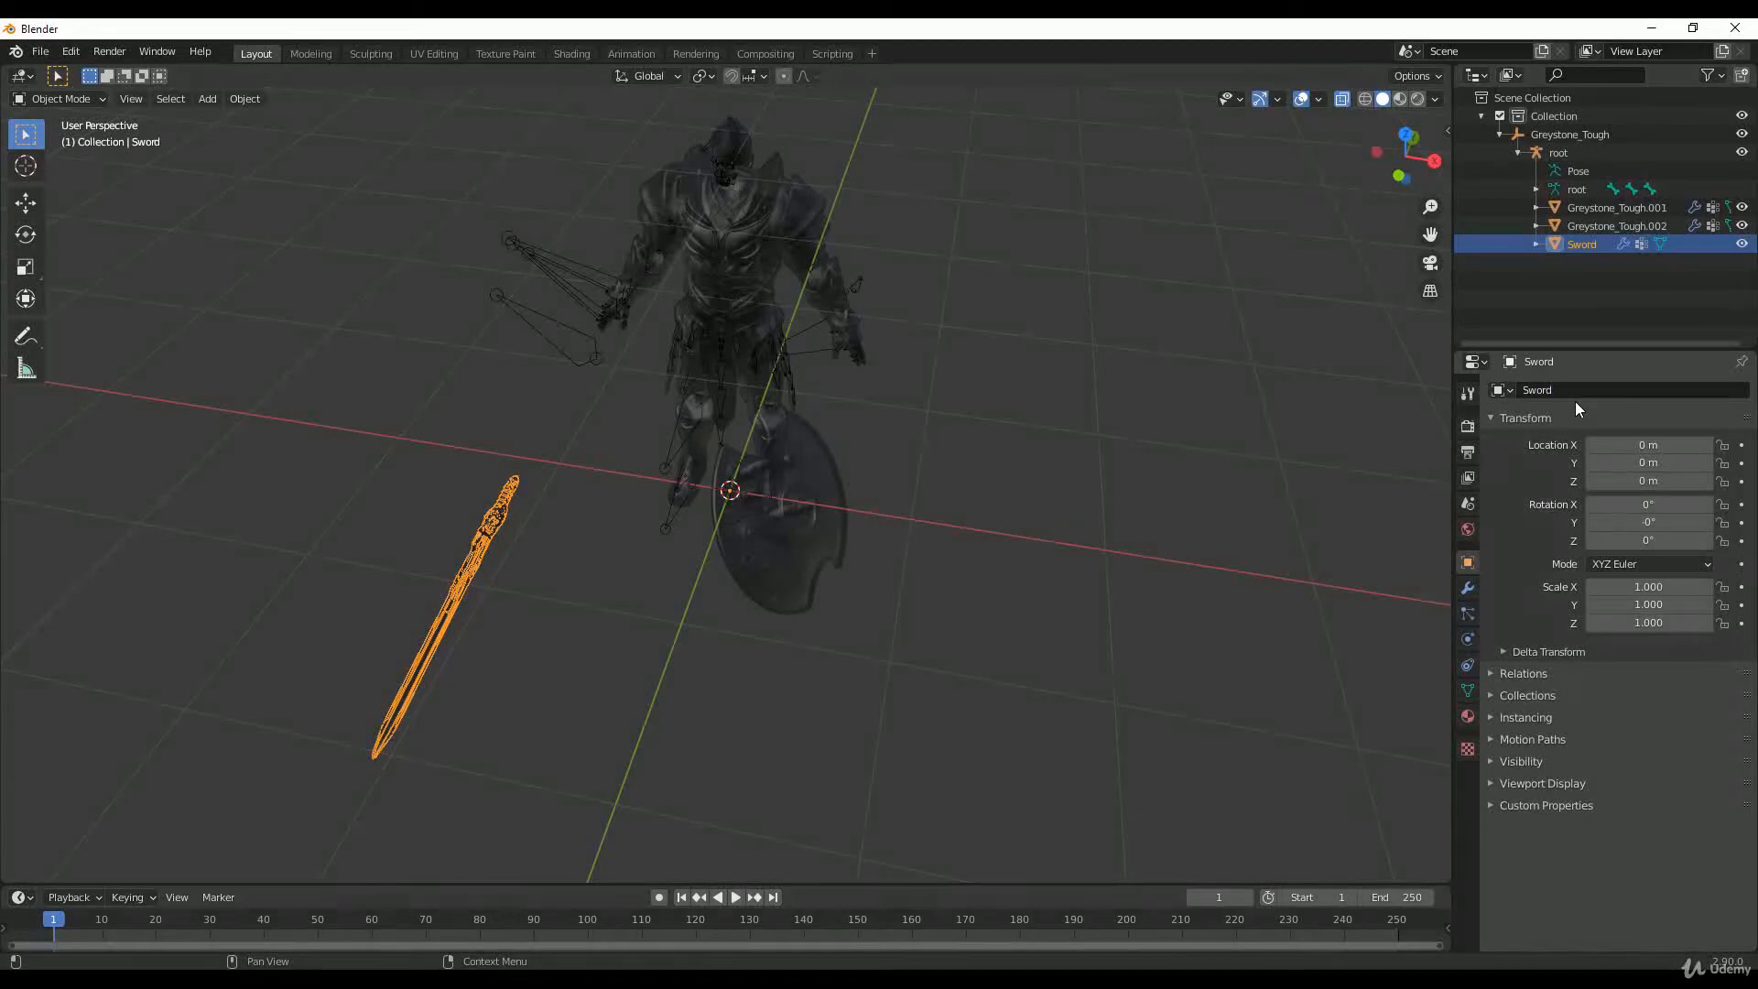
Step: Select the separated shield mesh and rename the object to Shield
left_click(1597, 227)
double_click(1645, 393)
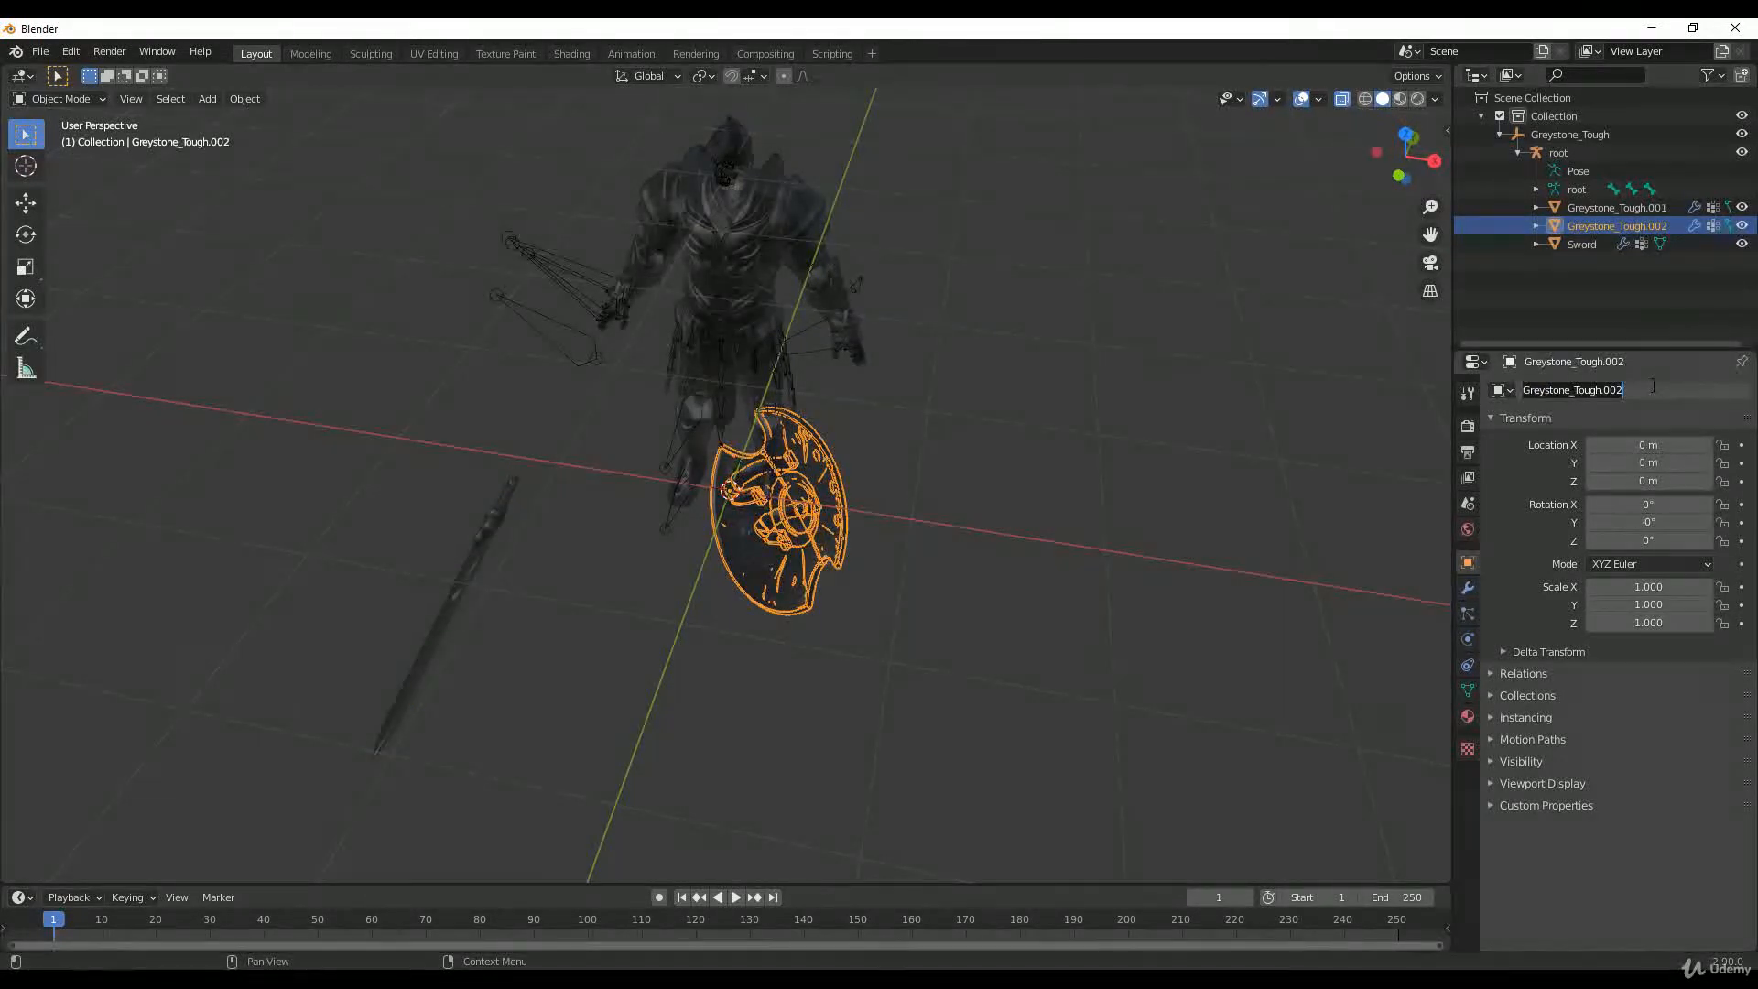
type("Shield")
key("Return")
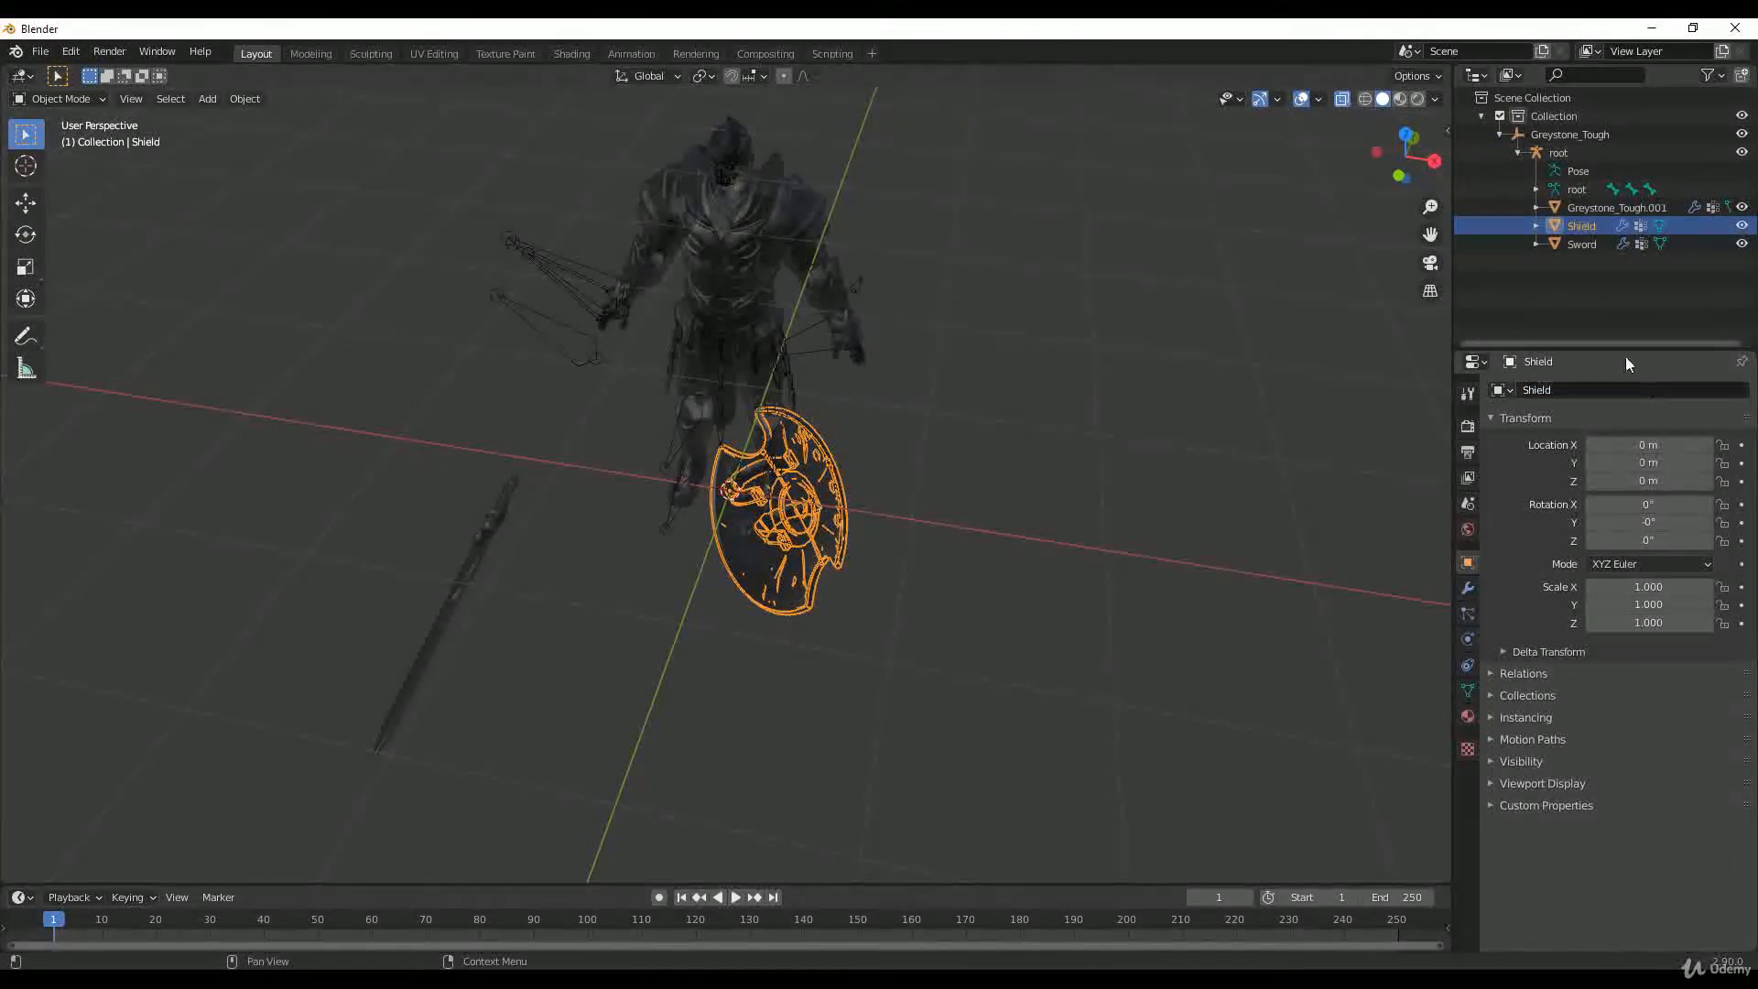
Step: Select the Greystone_Tough.001 body mesh and rename the object to Greystone_Tough
left_click(1604, 207)
double_click(1638, 390)
left_click(1639, 390)
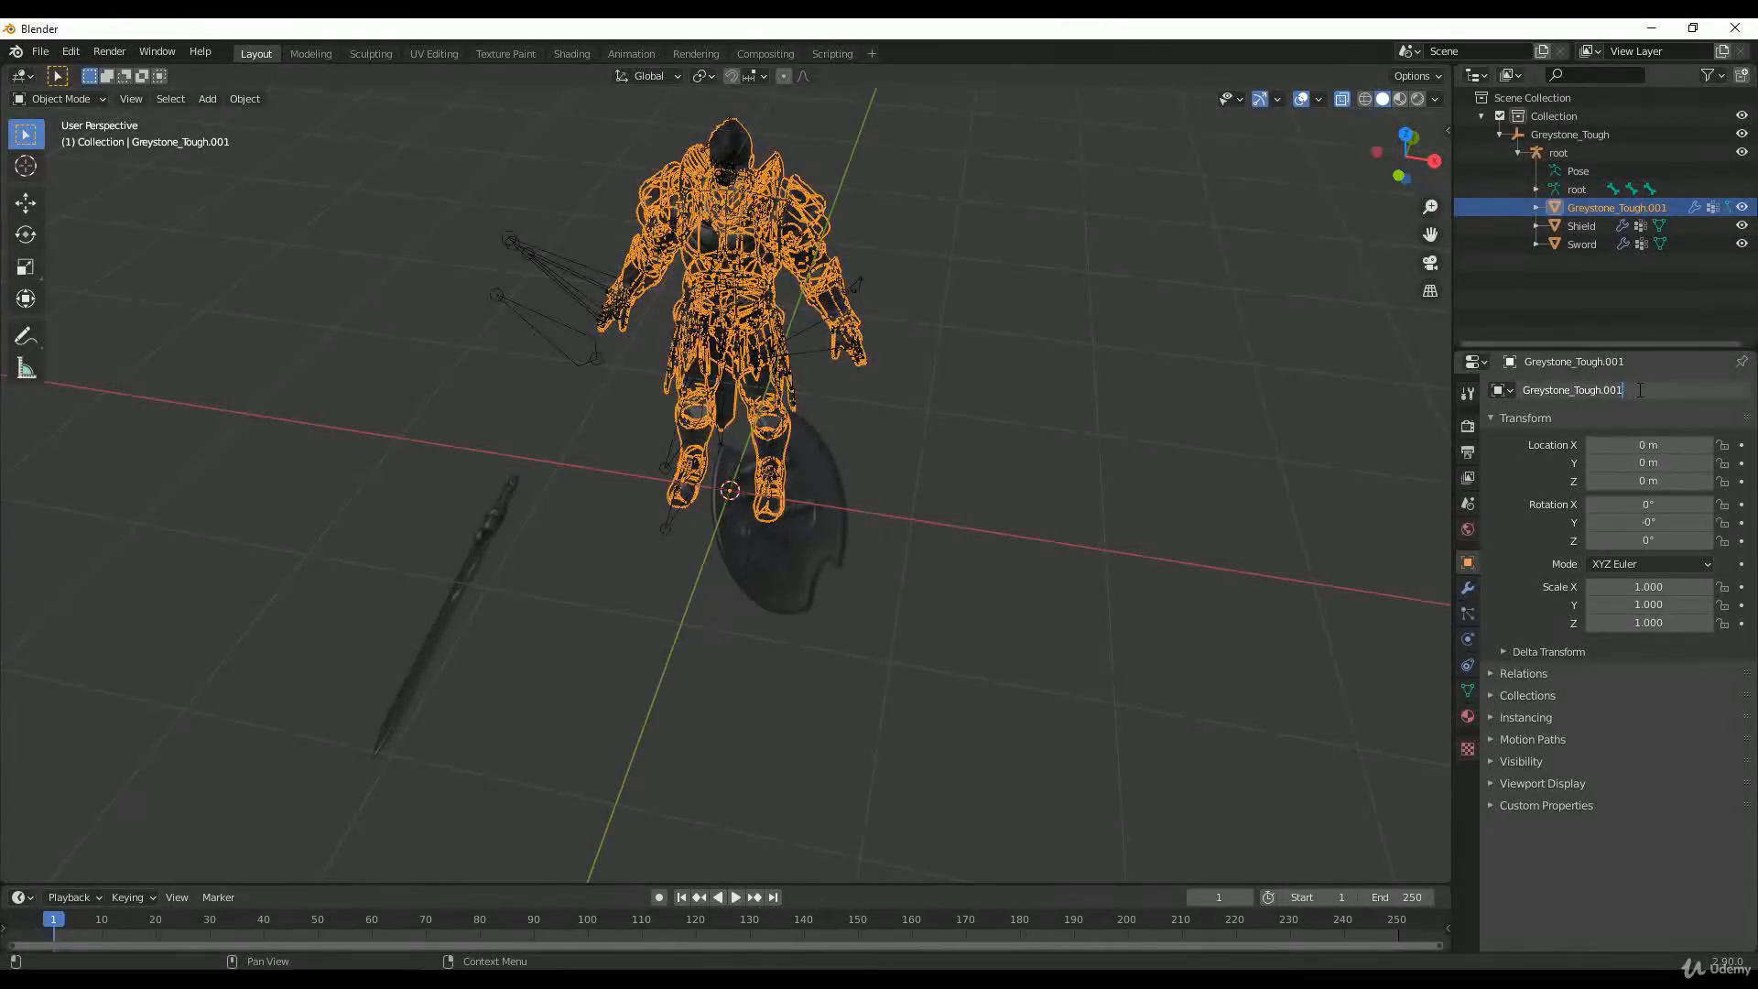
key("Return")
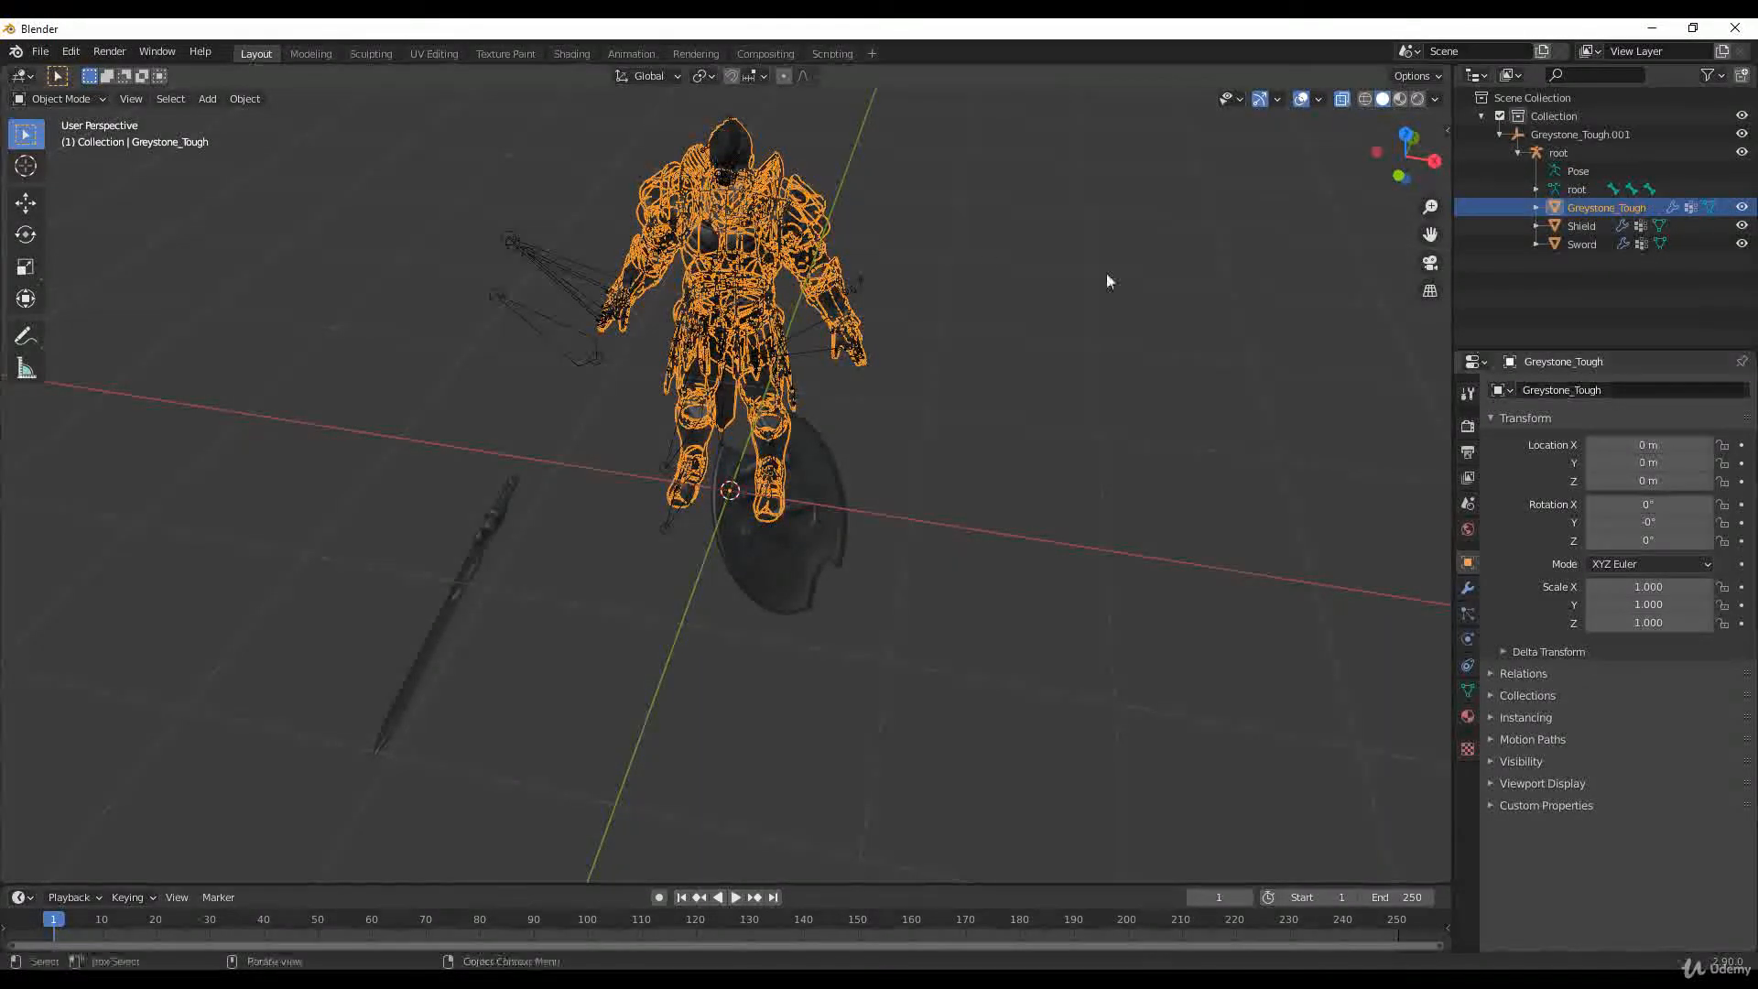
Step: Cycle through the body, Shield and Sword meshes in the scene hierarchy to check each separated object
left_click(1056, 244)
left_click(1582, 225)
key("Down")
key("Up")
key("Up")
key("Down")
key("Down")
key("Up")
key("Up")
middle_click_drag(1182, 183, 936, 274)
middle_click_drag(654, 232, 733, 211)
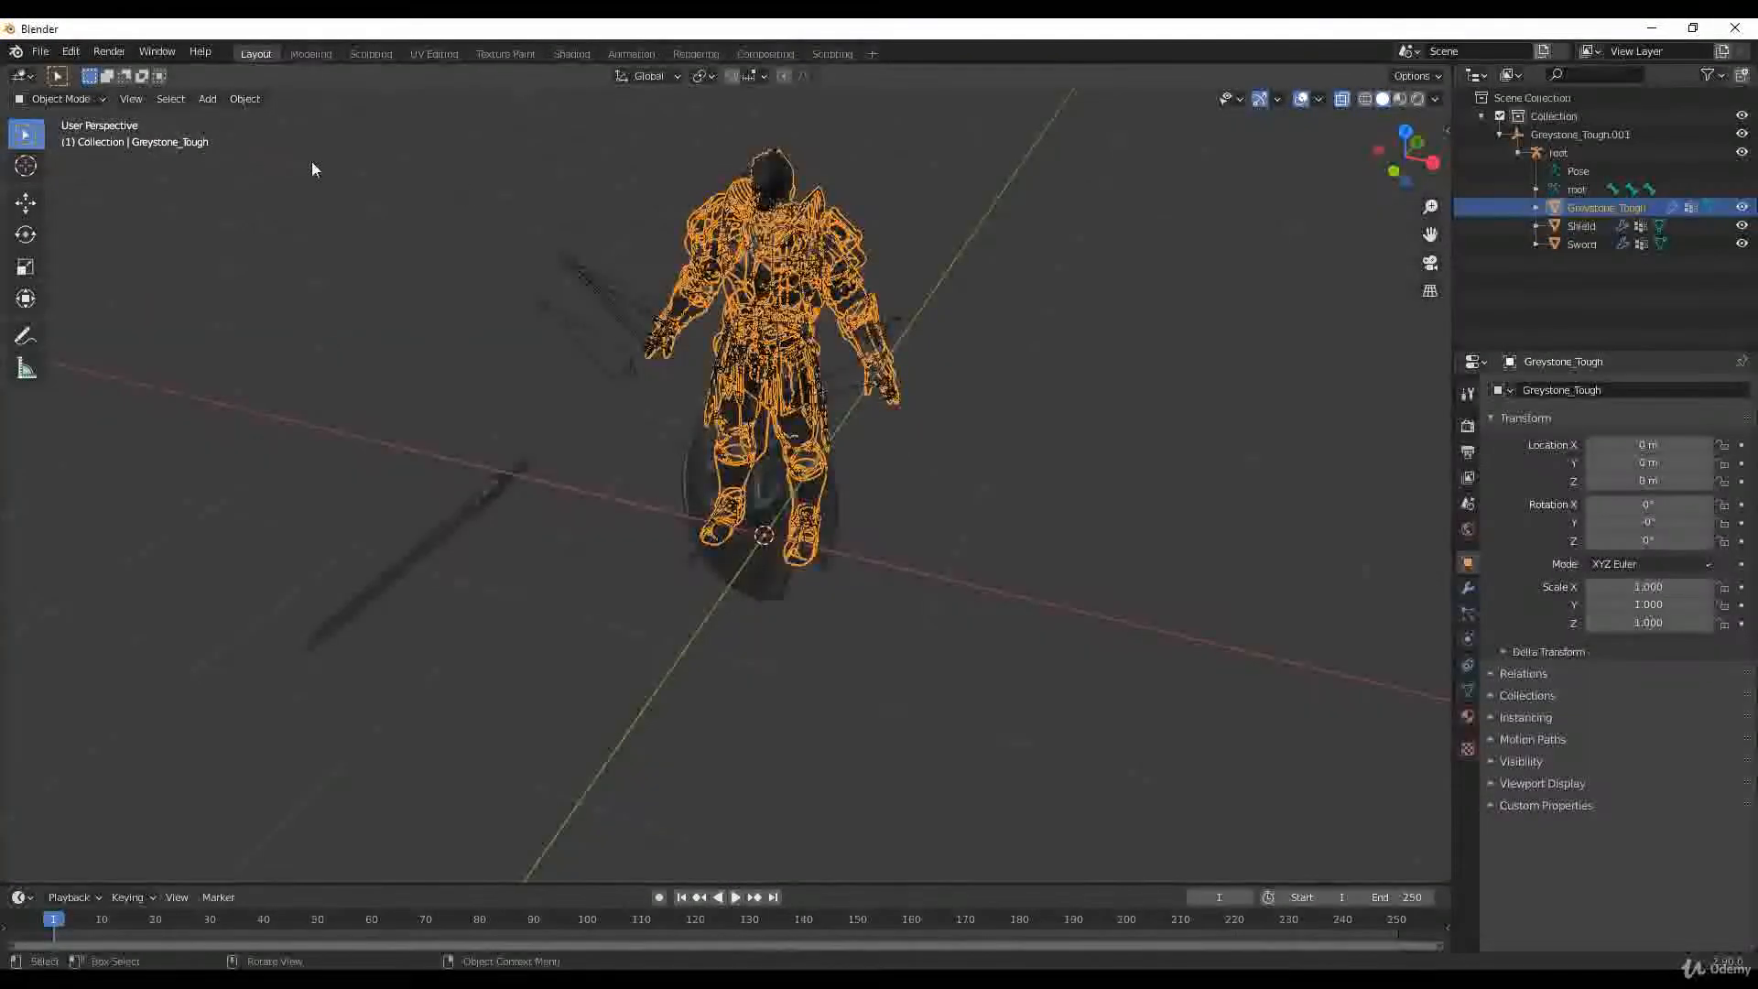
Step: Turn off X-ray display and select the Greystone_Tough body mesh together with its root armature
left_click(1342, 99)
middle_click_drag(1078, 267, 757, 333)
left_click(690, 216)
left_click(757, 332)
middle_click_drag(930, 277, 762, 319)
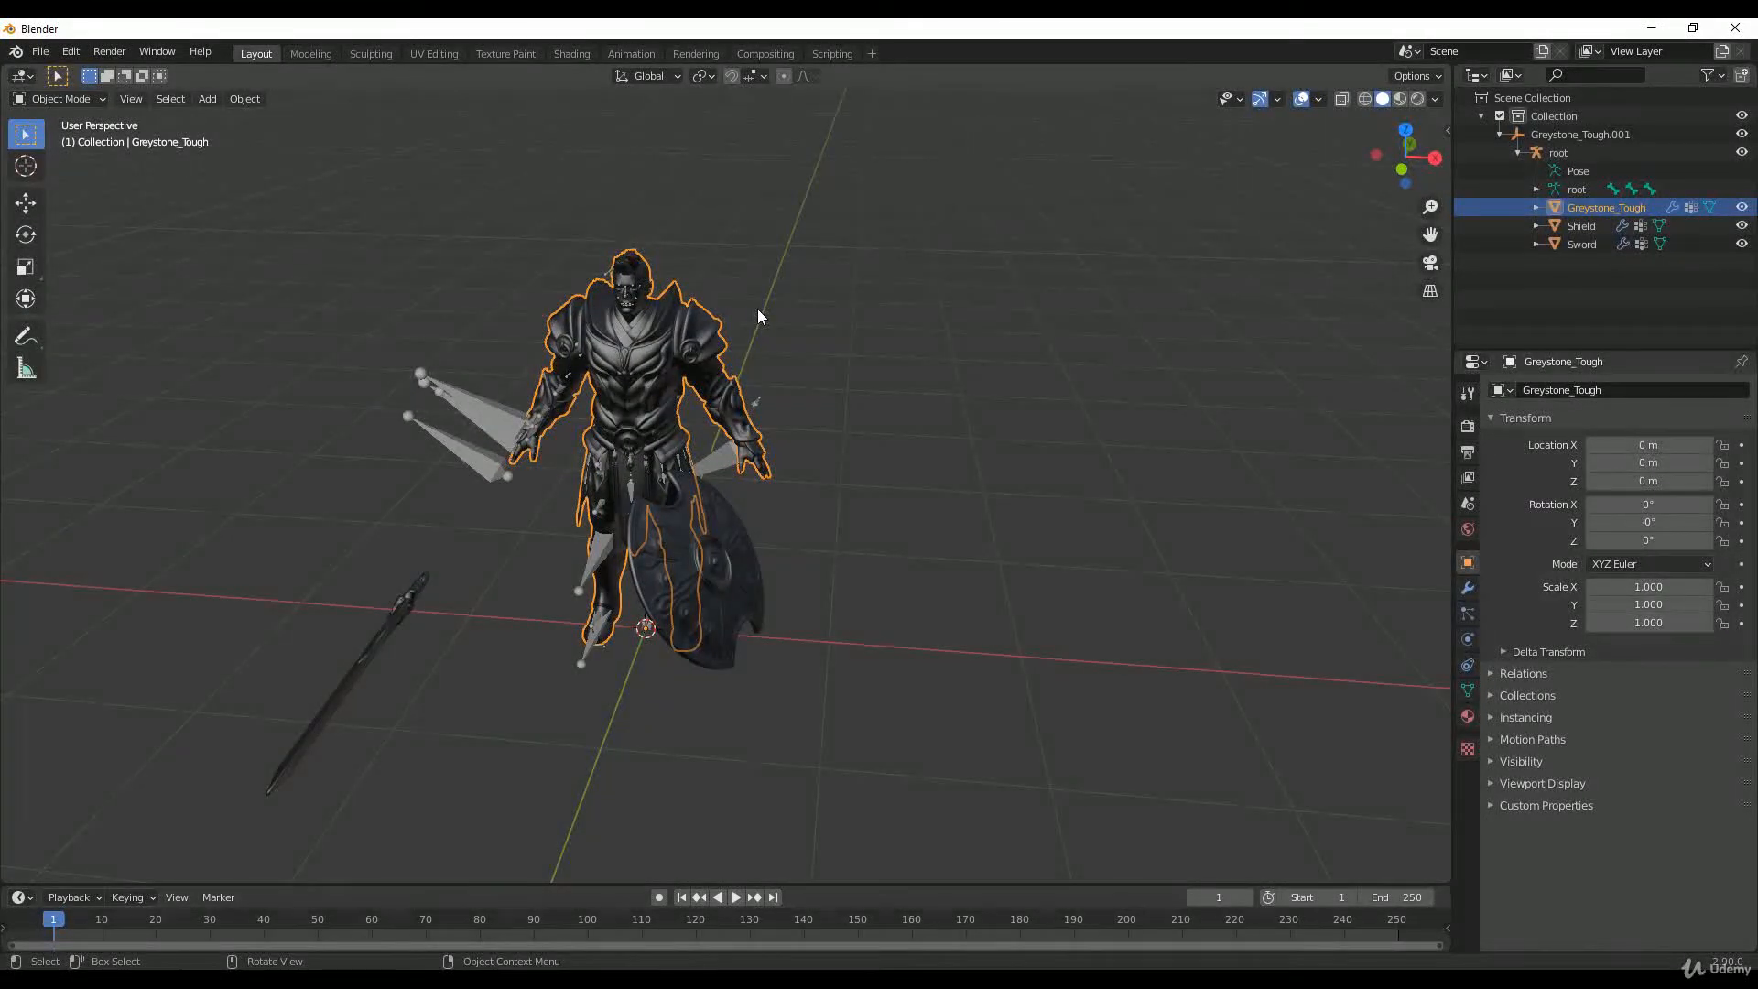
left_click(490, 414, "shift")
middle_click_drag(490, 414, 311, 311)
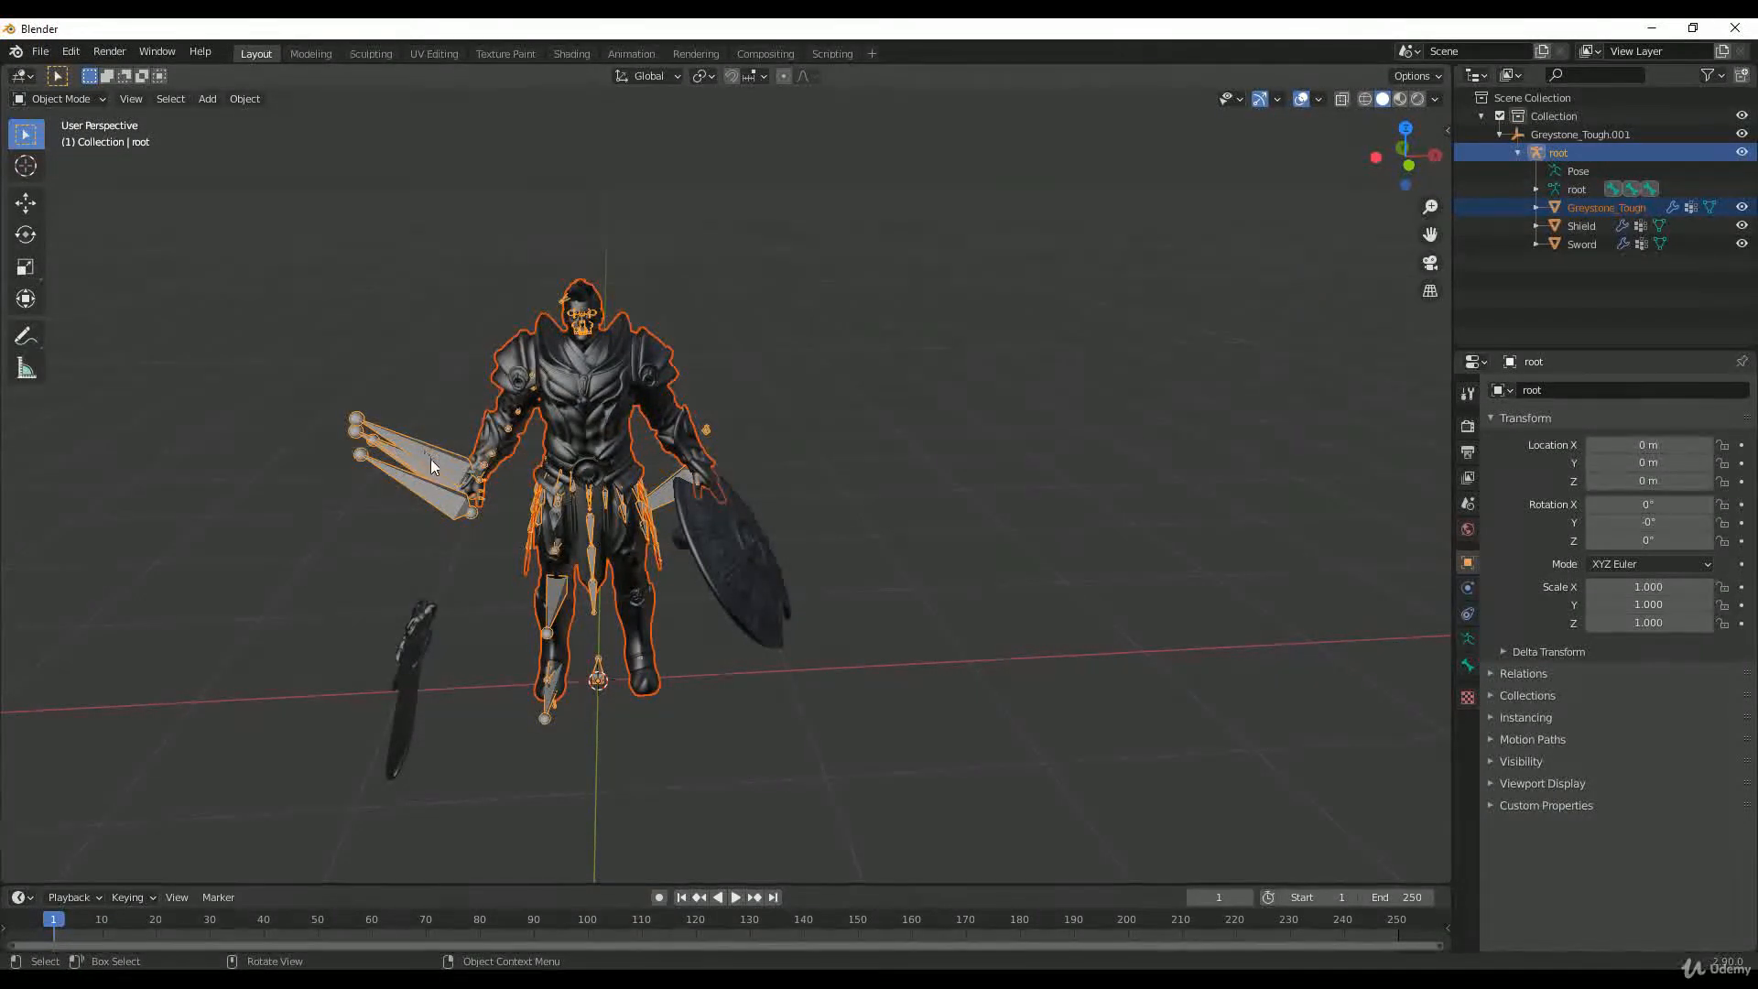
Step: Start an FBX export limited to selected objects and include only the Armature and Mesh object types
left_click(42, 52)
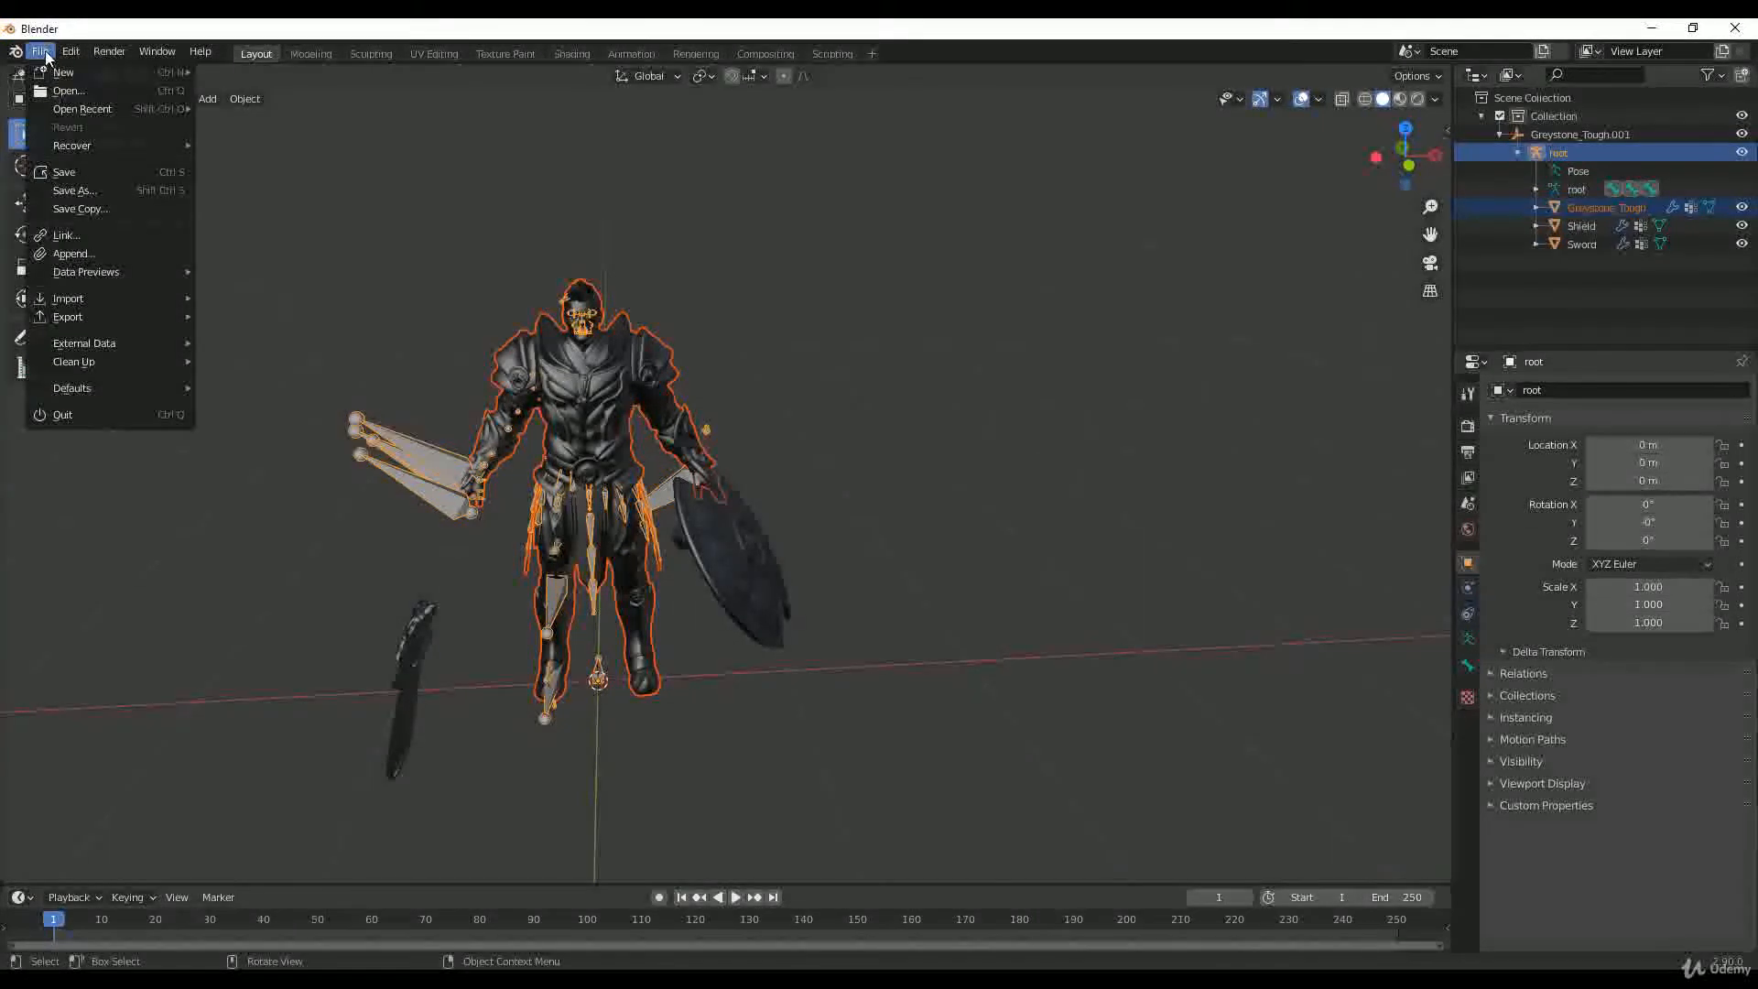
mouse_move(100, 317)
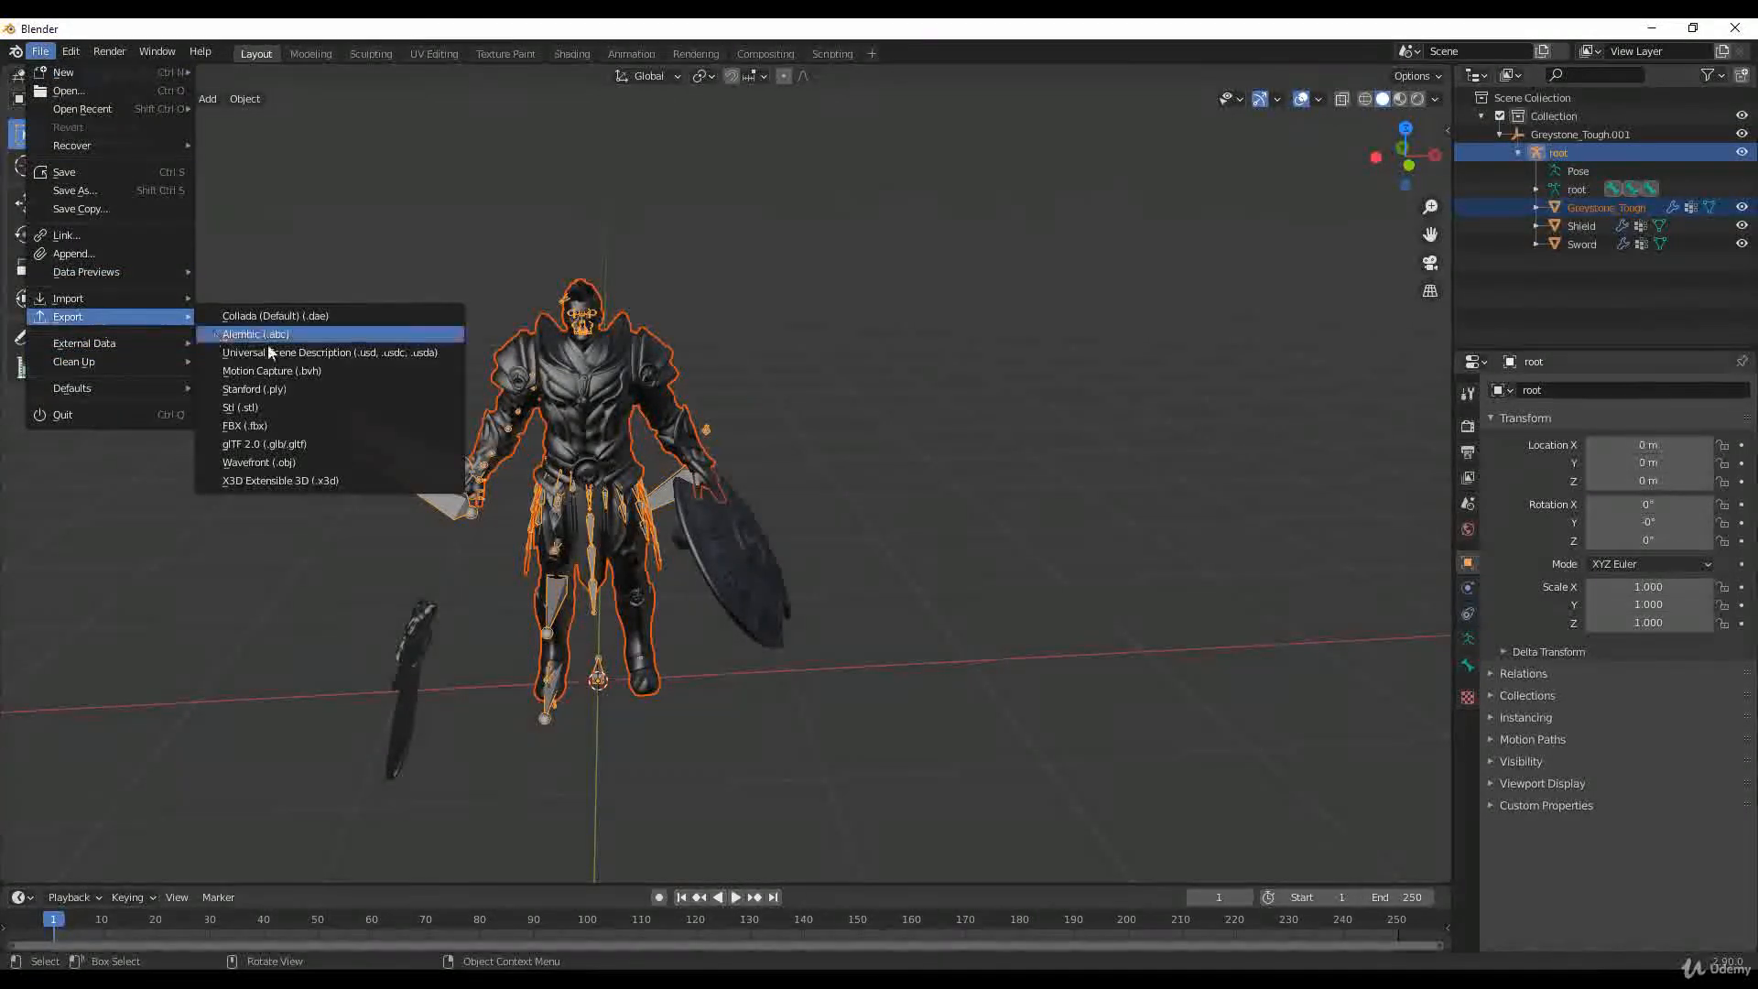
left_click(275, 426)
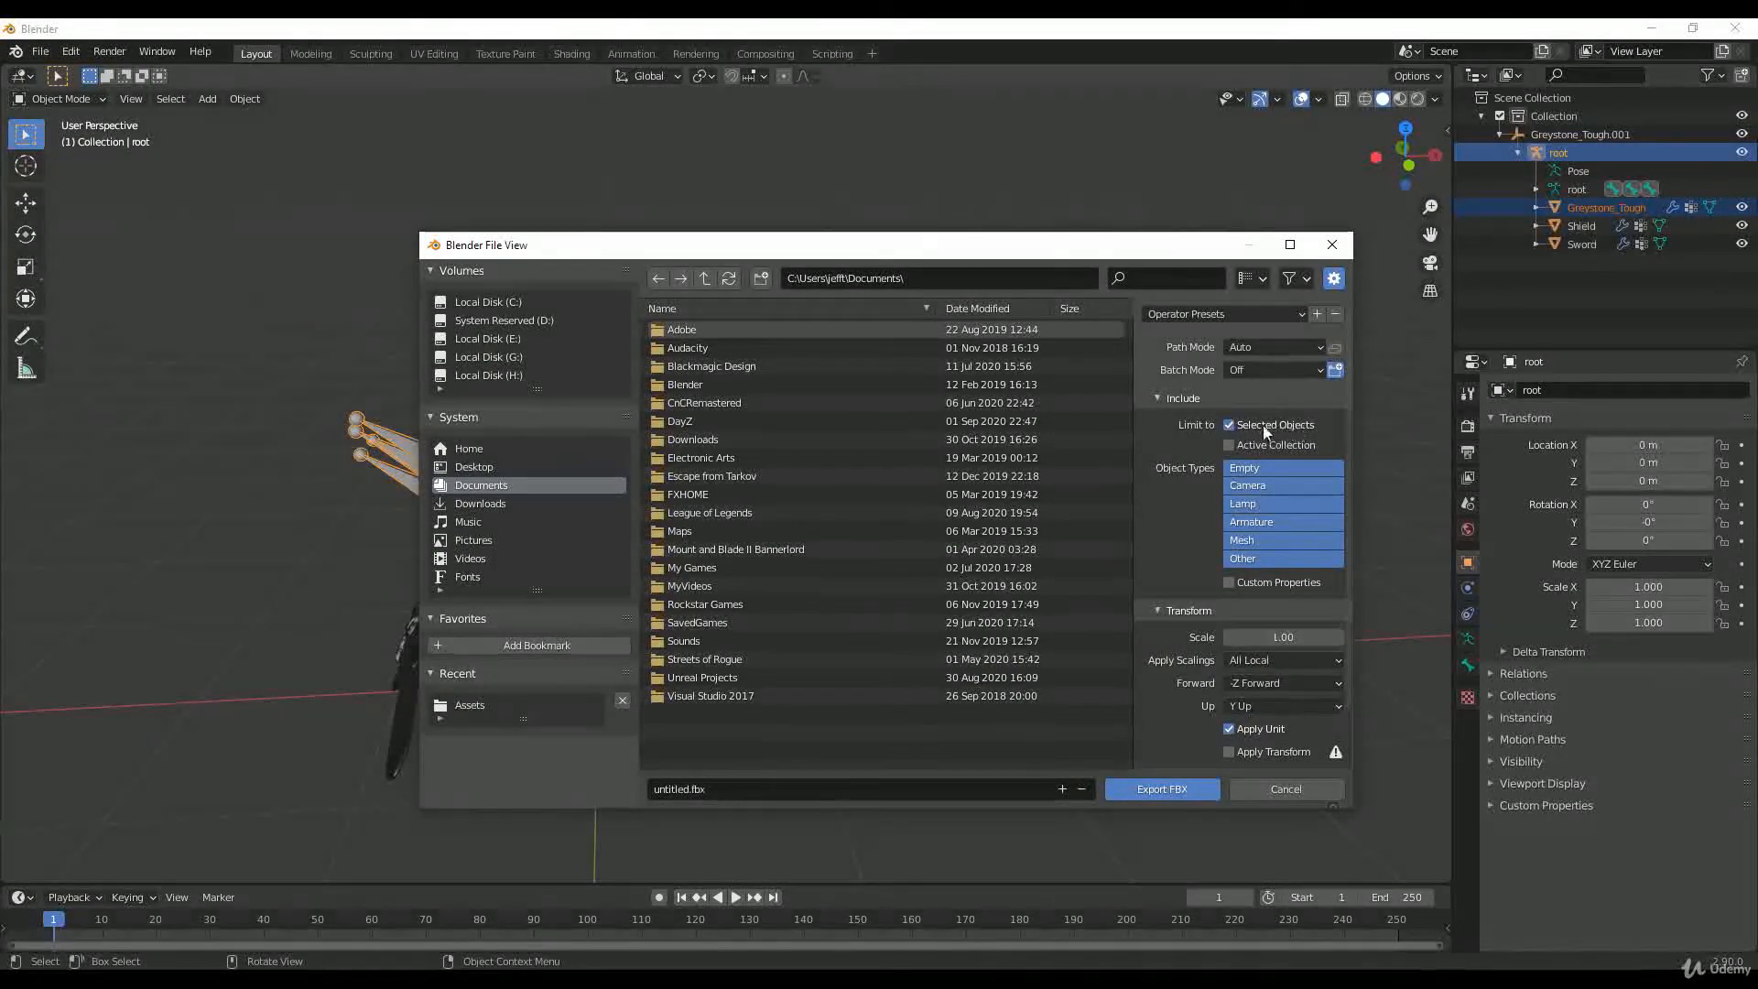
left_click(1259, 540)
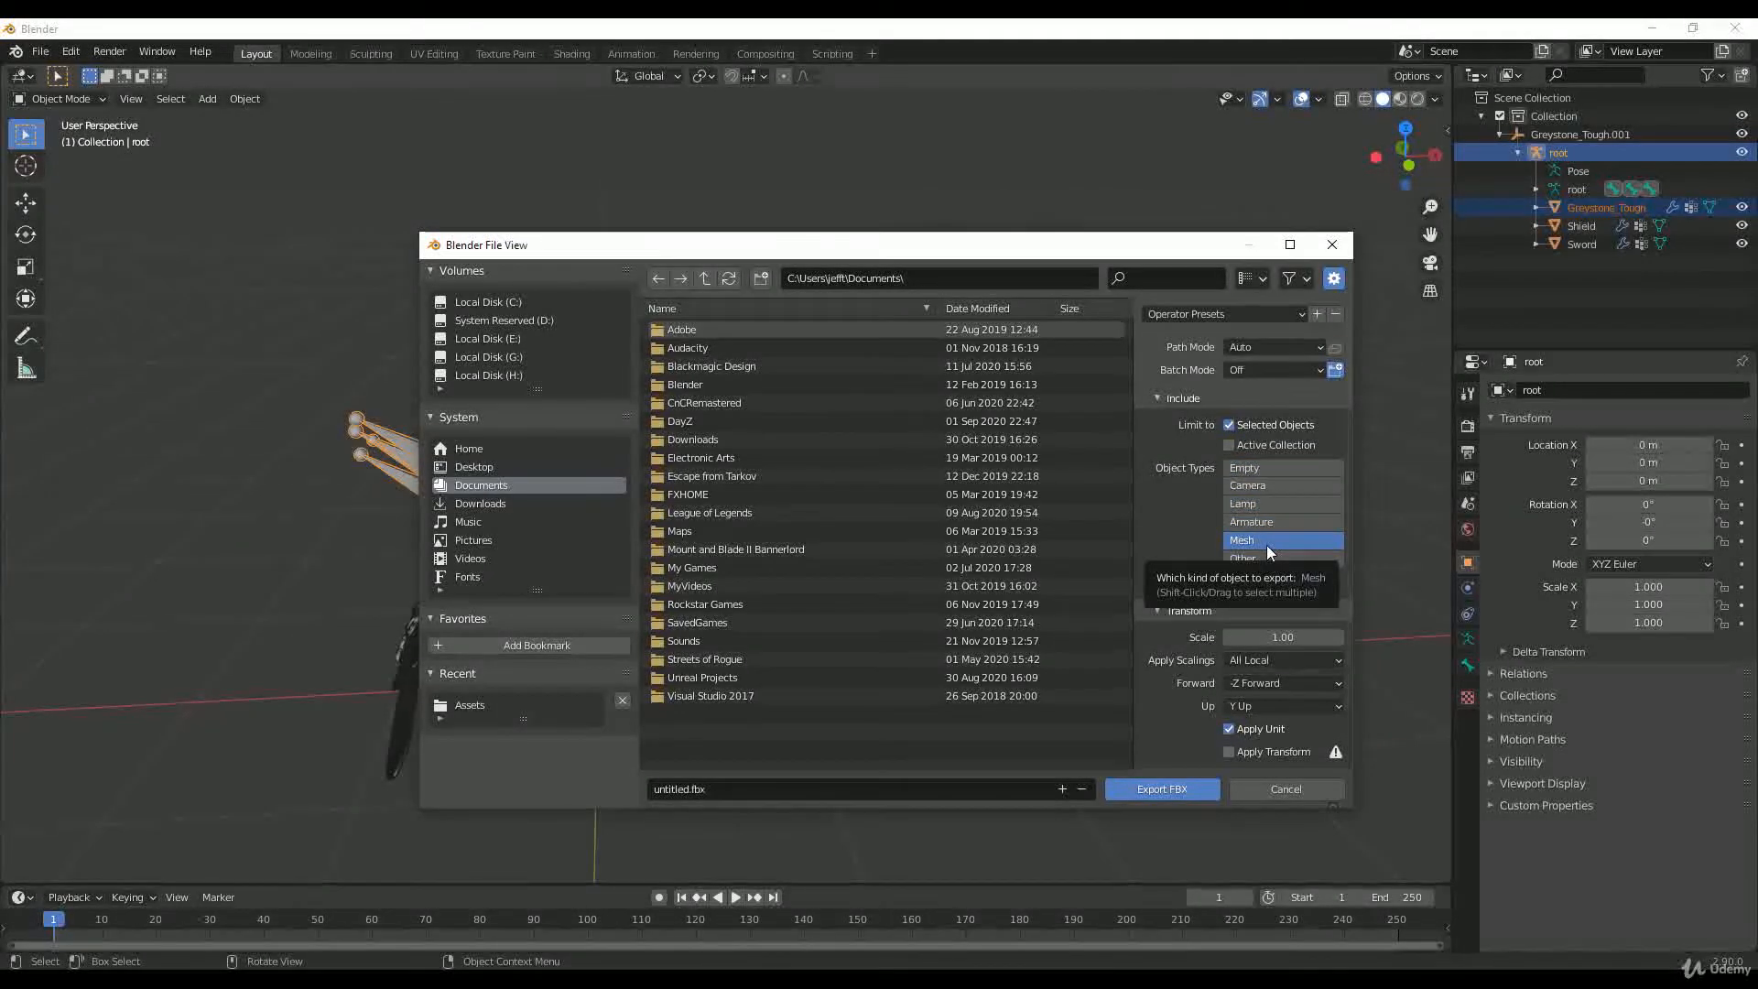
left_click(1260, 523, "shift")
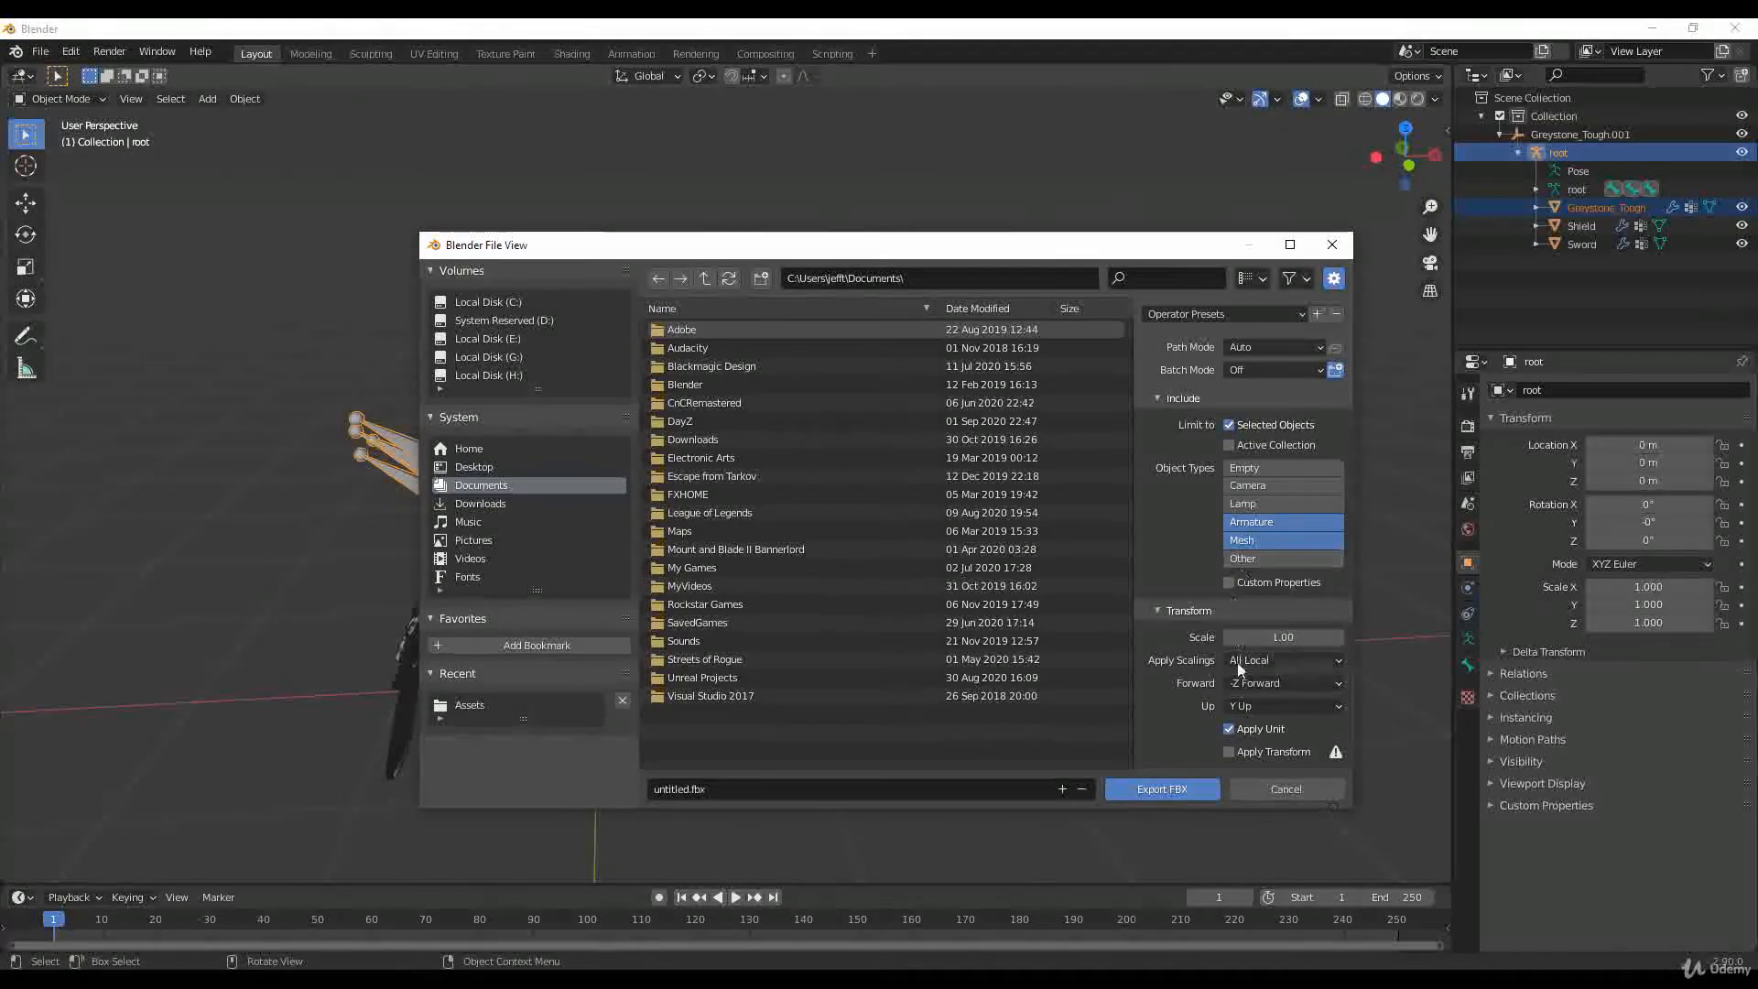
Step: Disable Bake Animation and Add Leaf Bones for the export and set the geometry smoothing to Face
scroll(1189, 695, "down", 2)
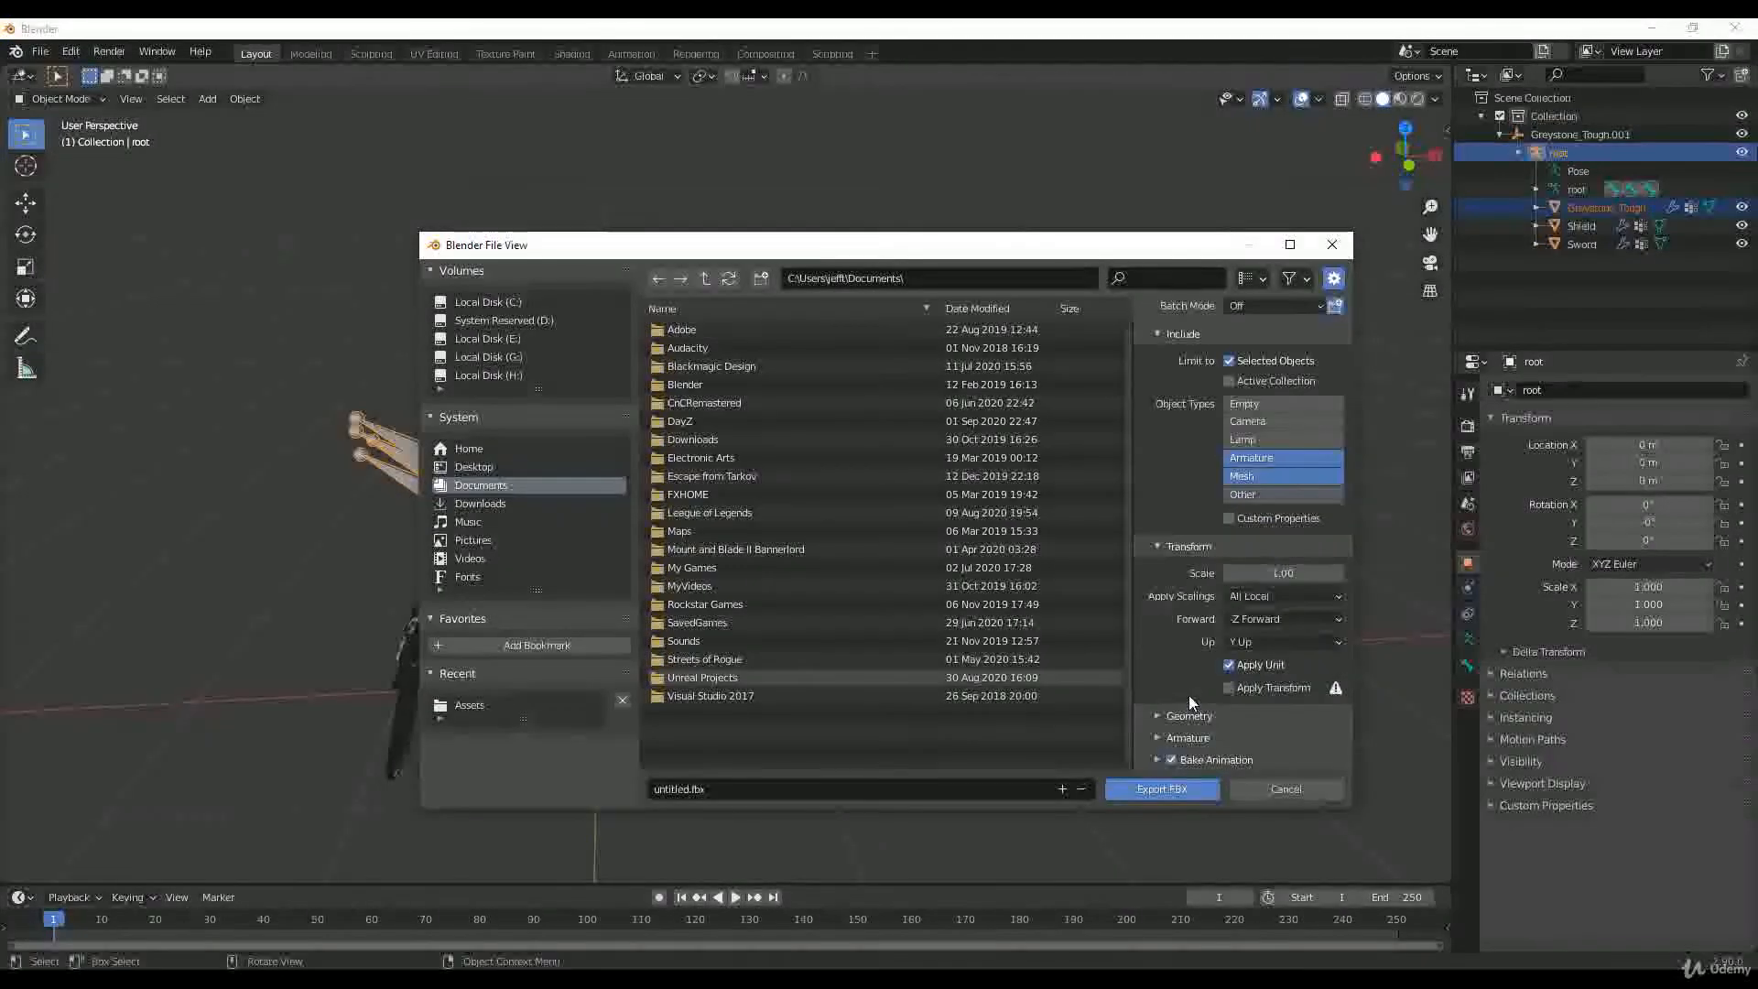
scroll(1181, 703, "down", 10)
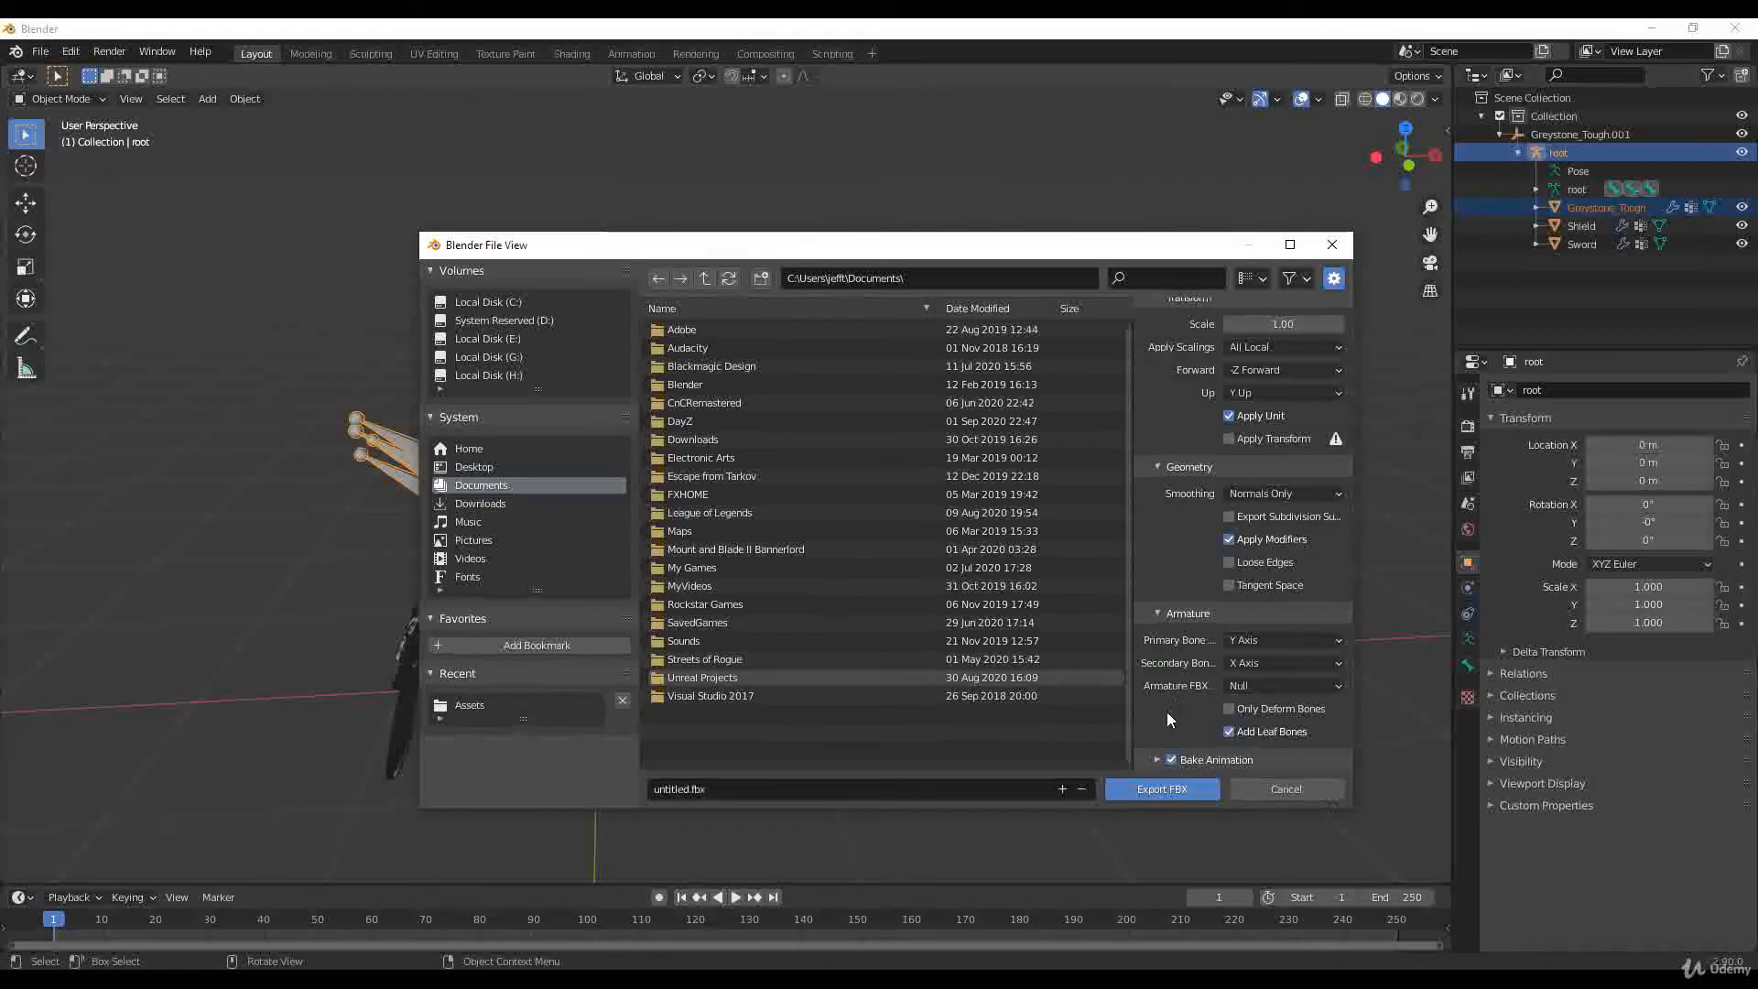
left_click(1171, 612)
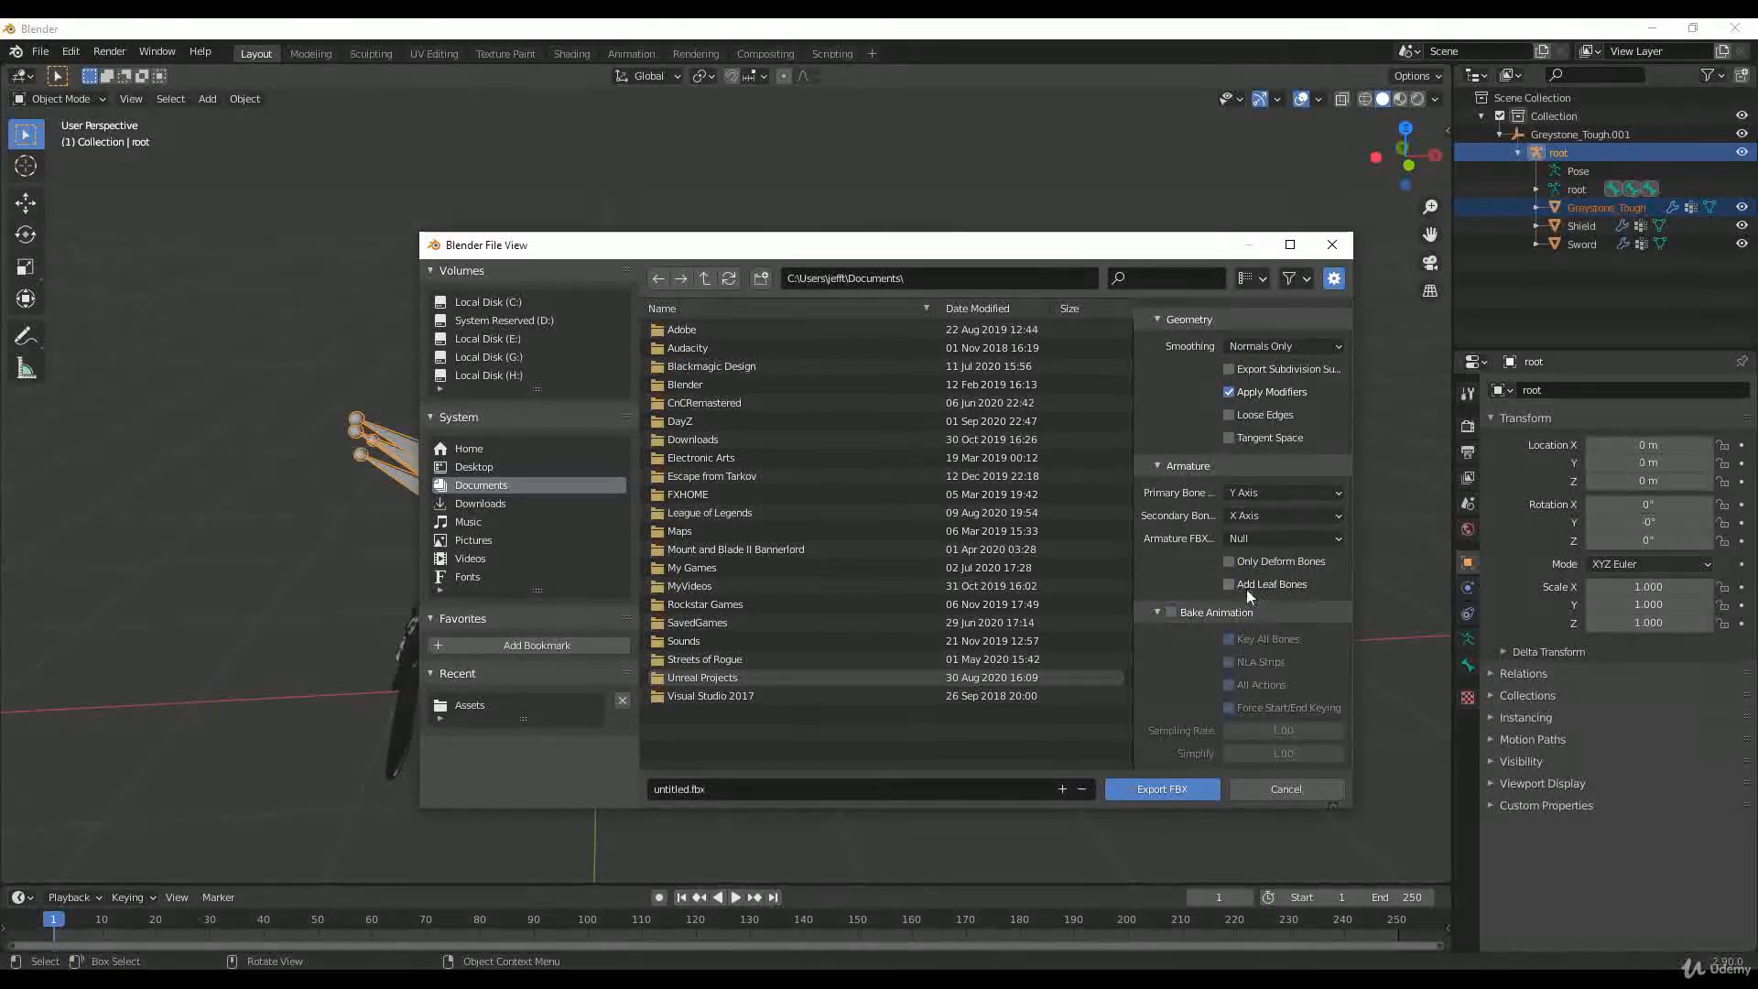
scroll(1201, 629, "up", 5)
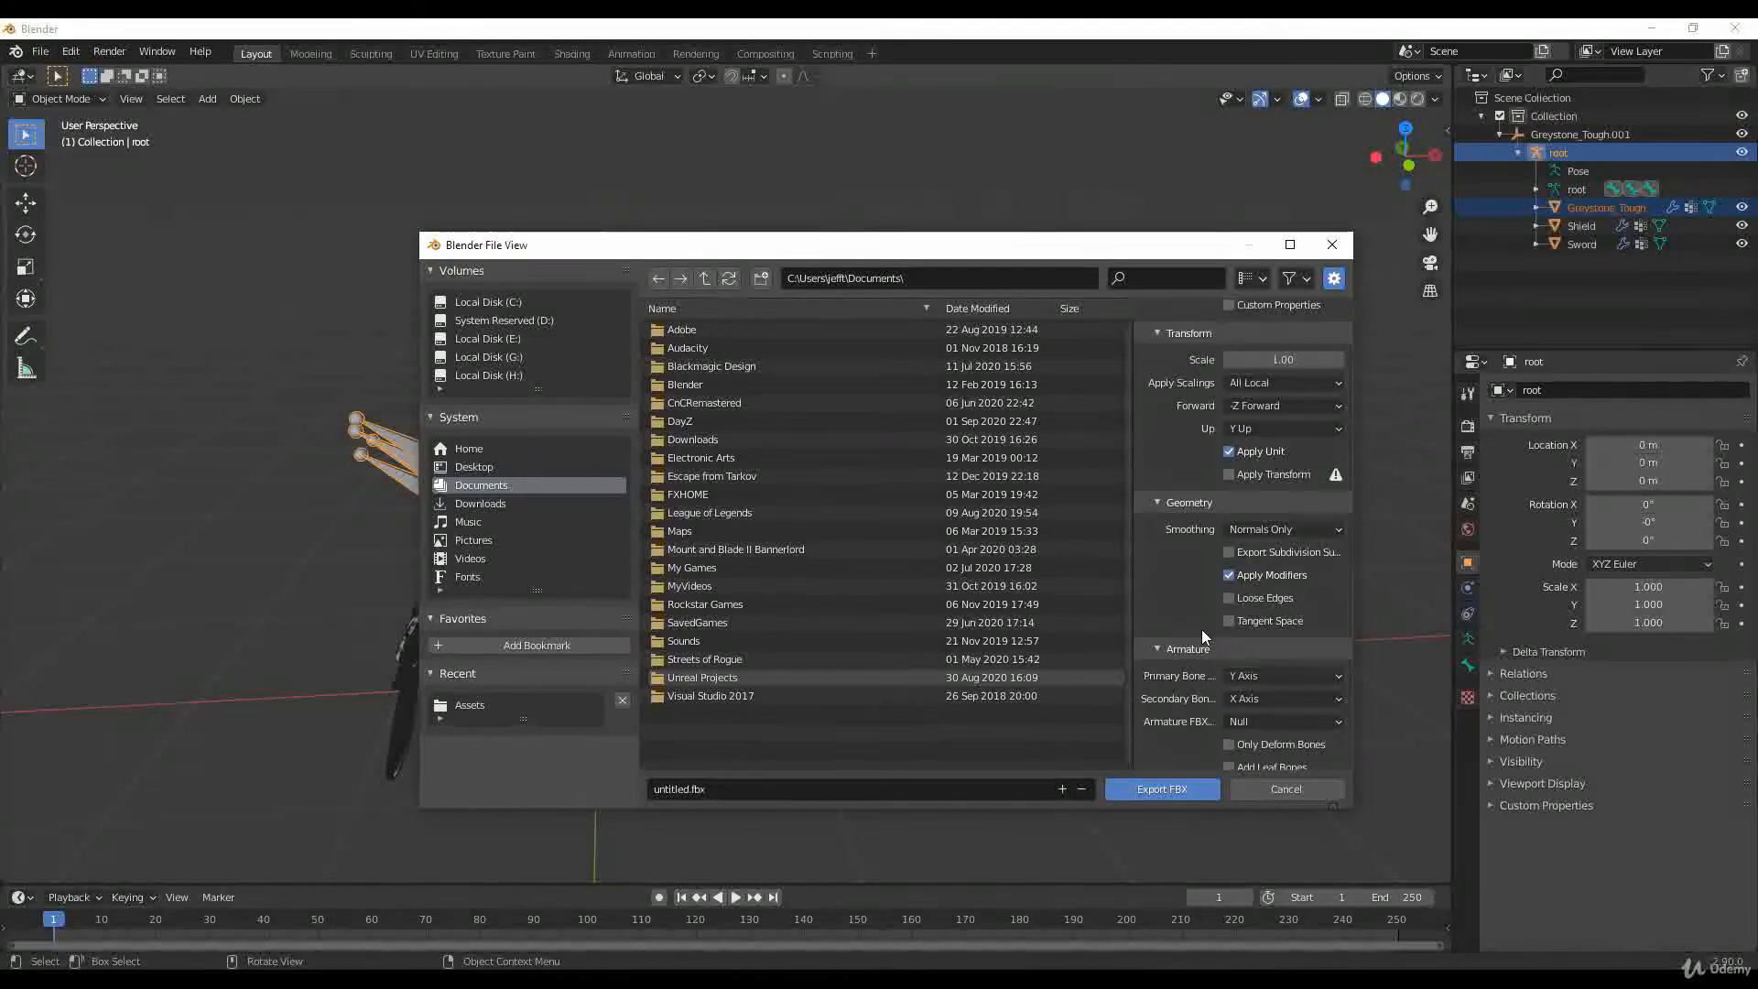
left_click(1260, 529)
left_click(1252, 560)
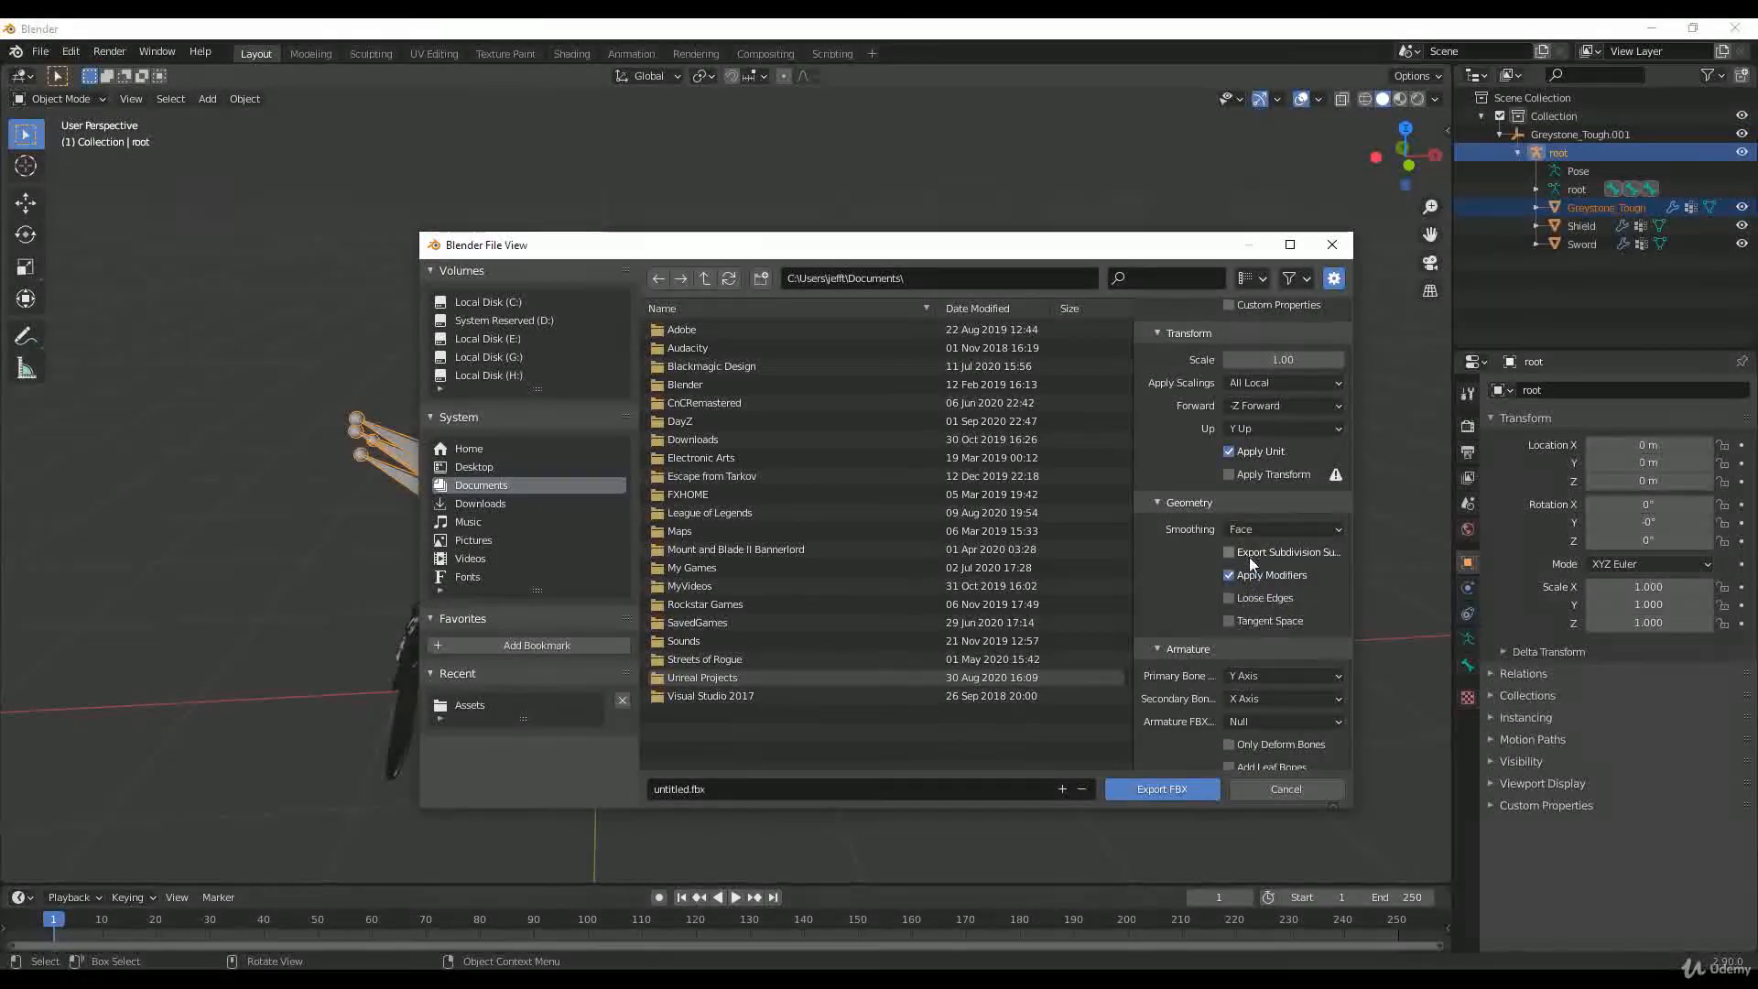
scroll(1250, 576, "up", 8)
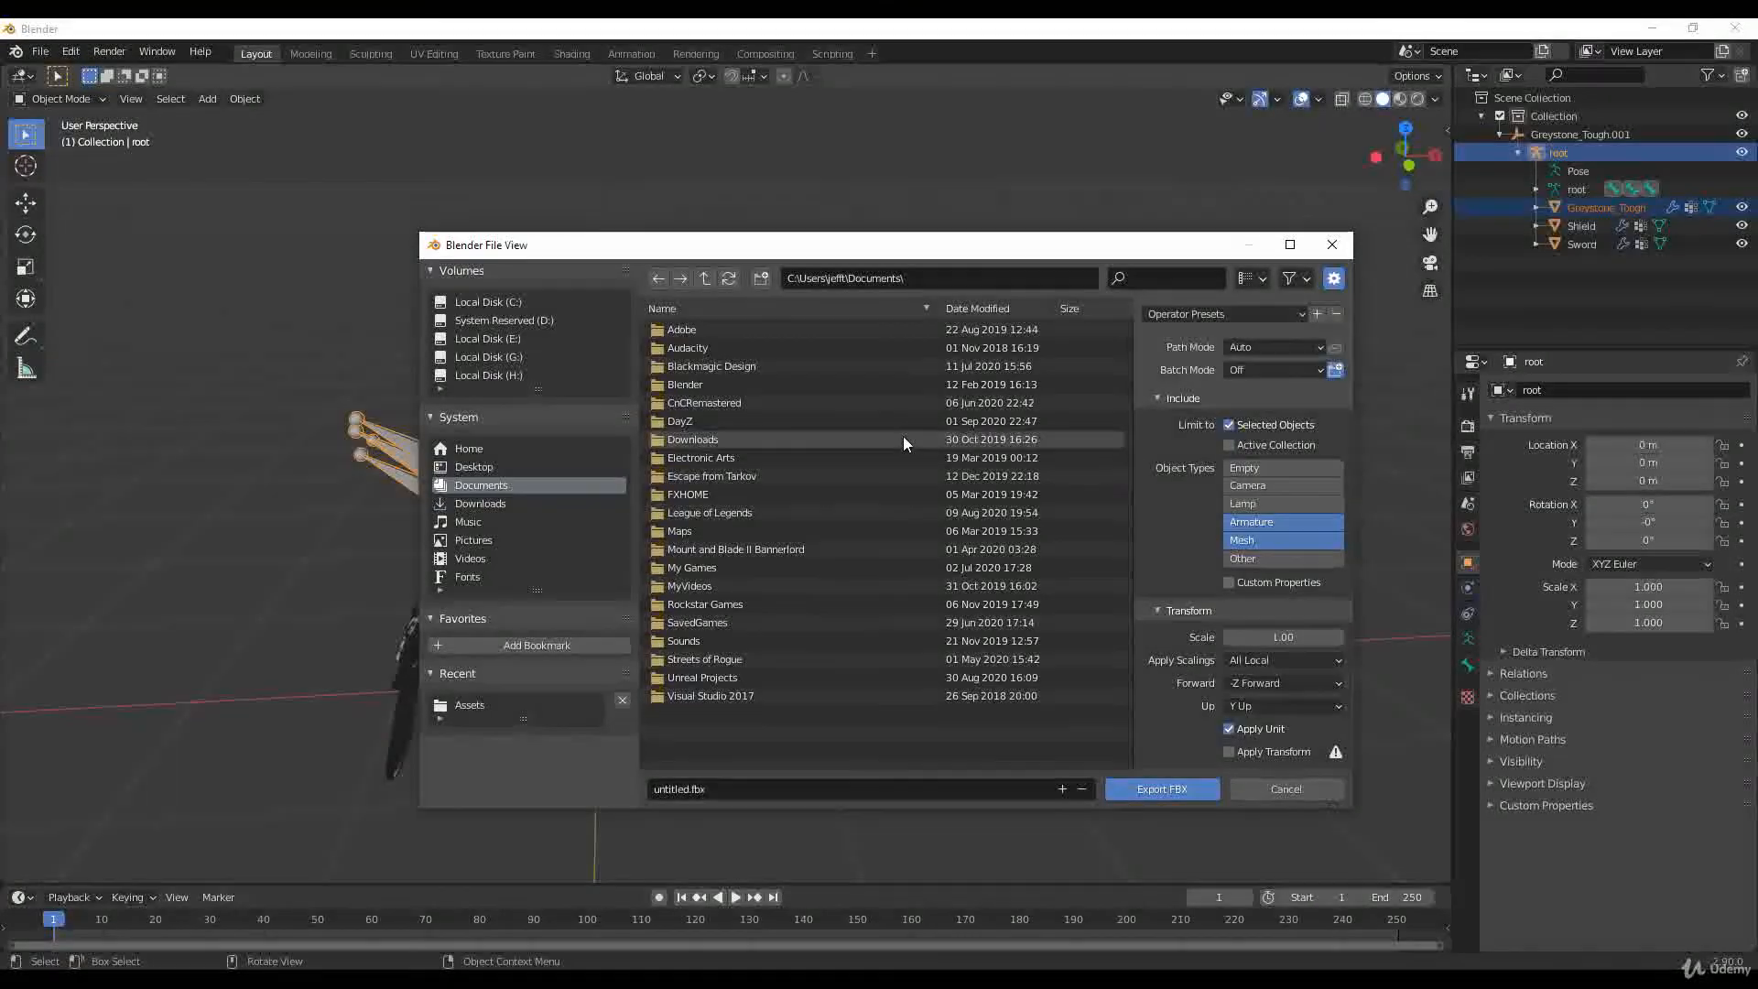
Step: Export the FBX as Greystone_Mine into the H:\SoulsRPGremaster\Assets folder
left_click(489, 378)
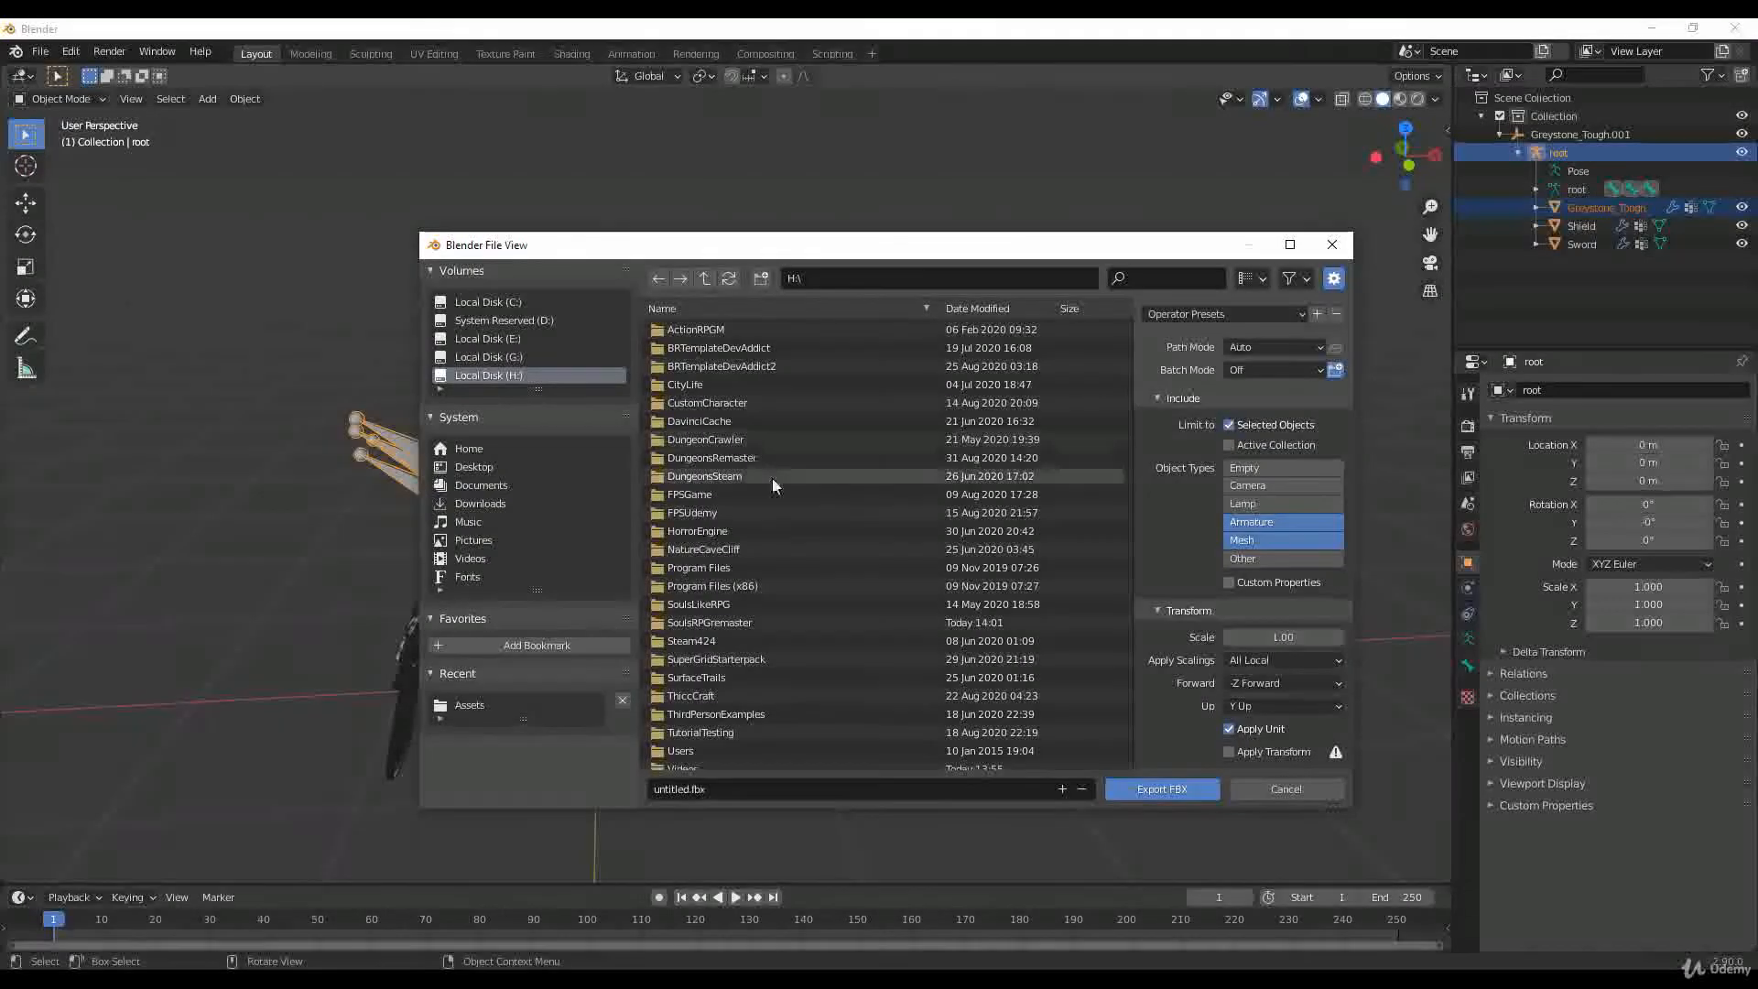
left_click(732, 624)
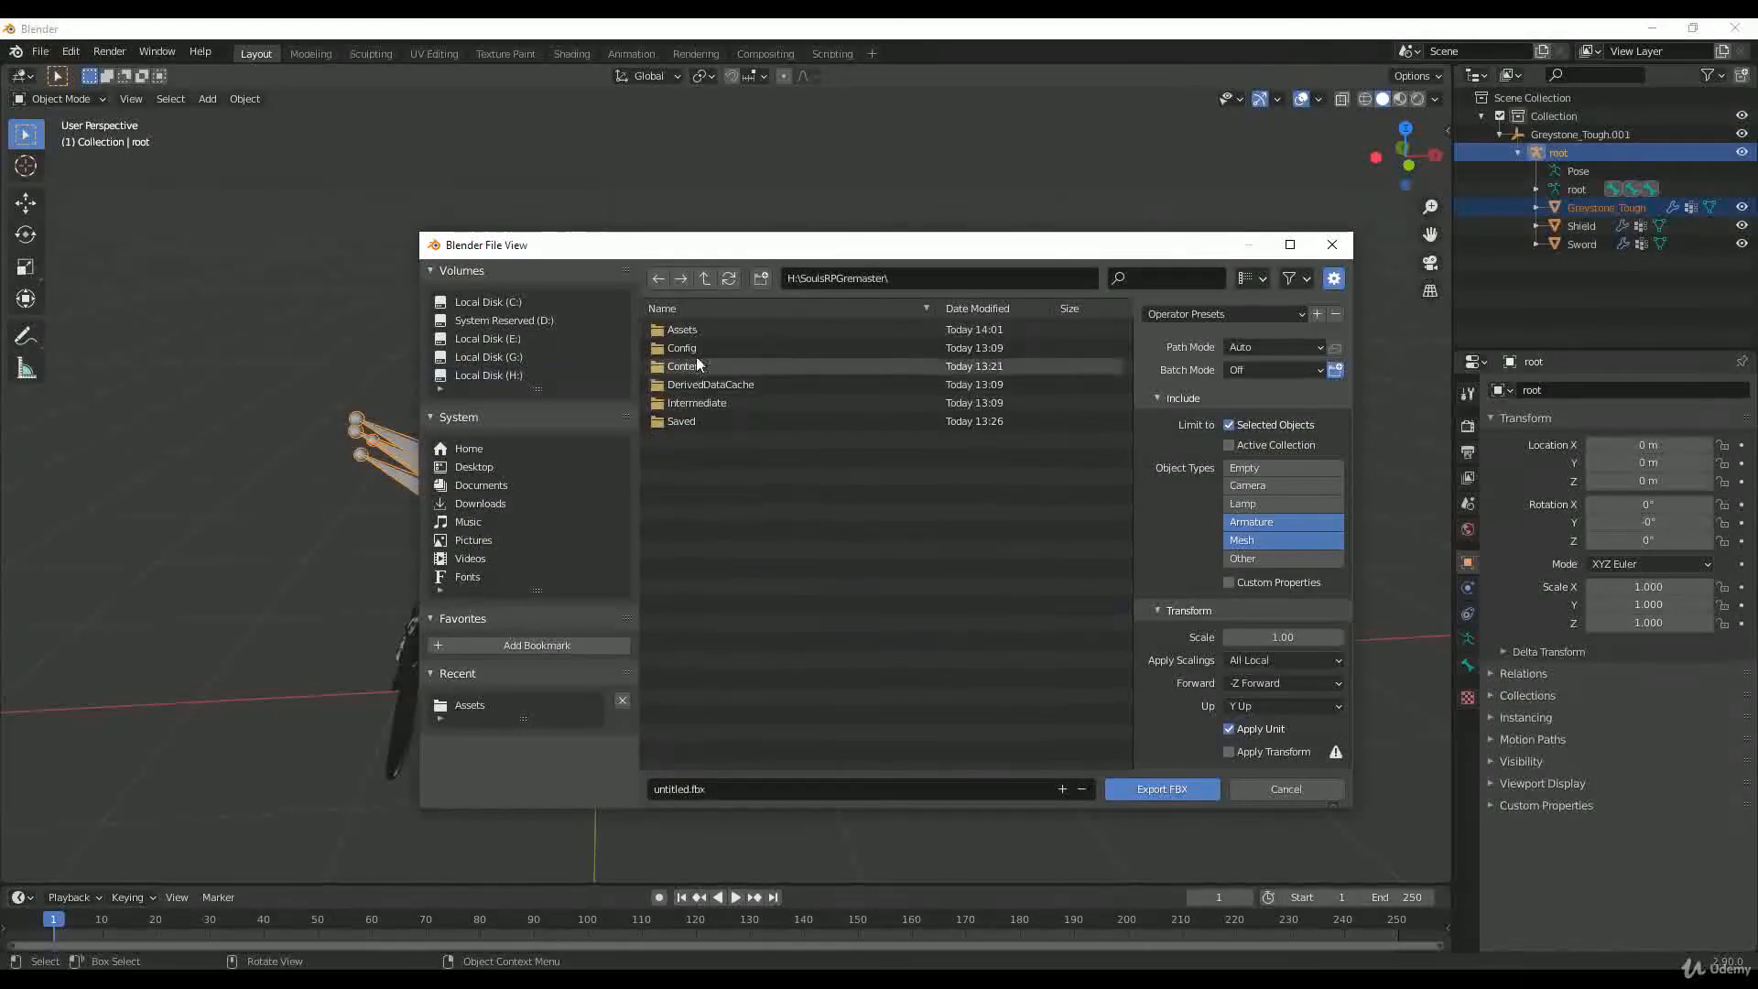
left_click(696, 329)
left_click(723, 788)
type("Greystone_Mine")
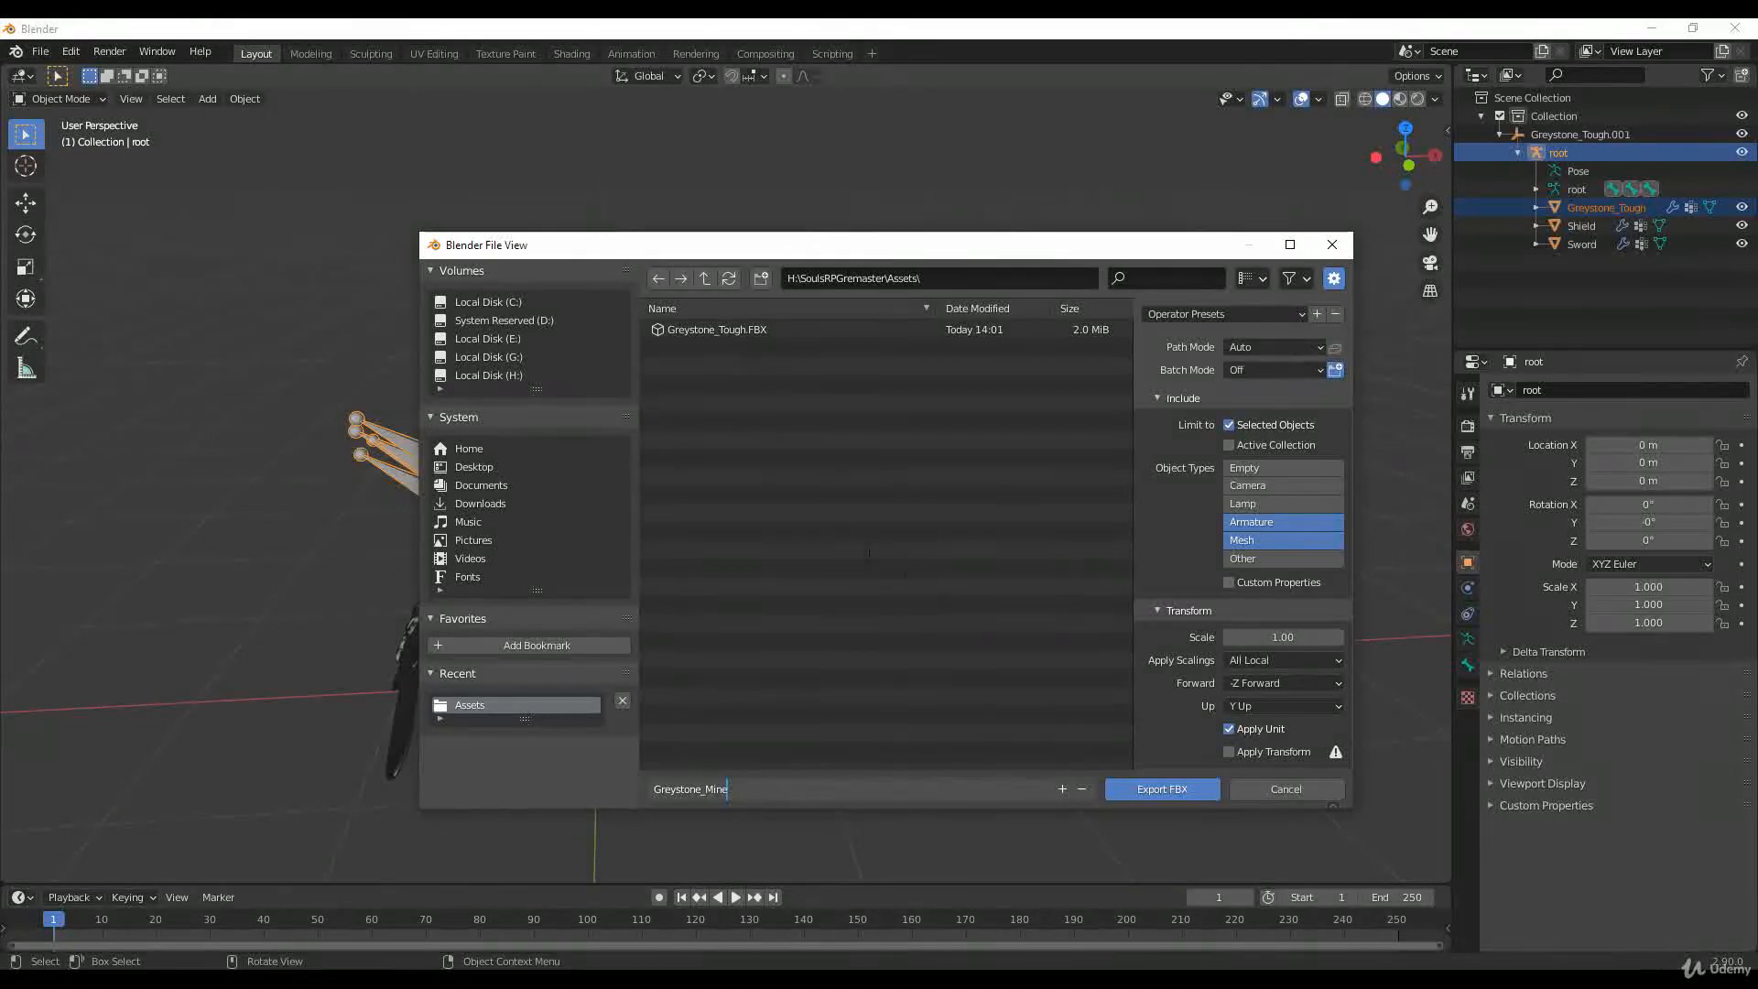
left_click(1155, 795)
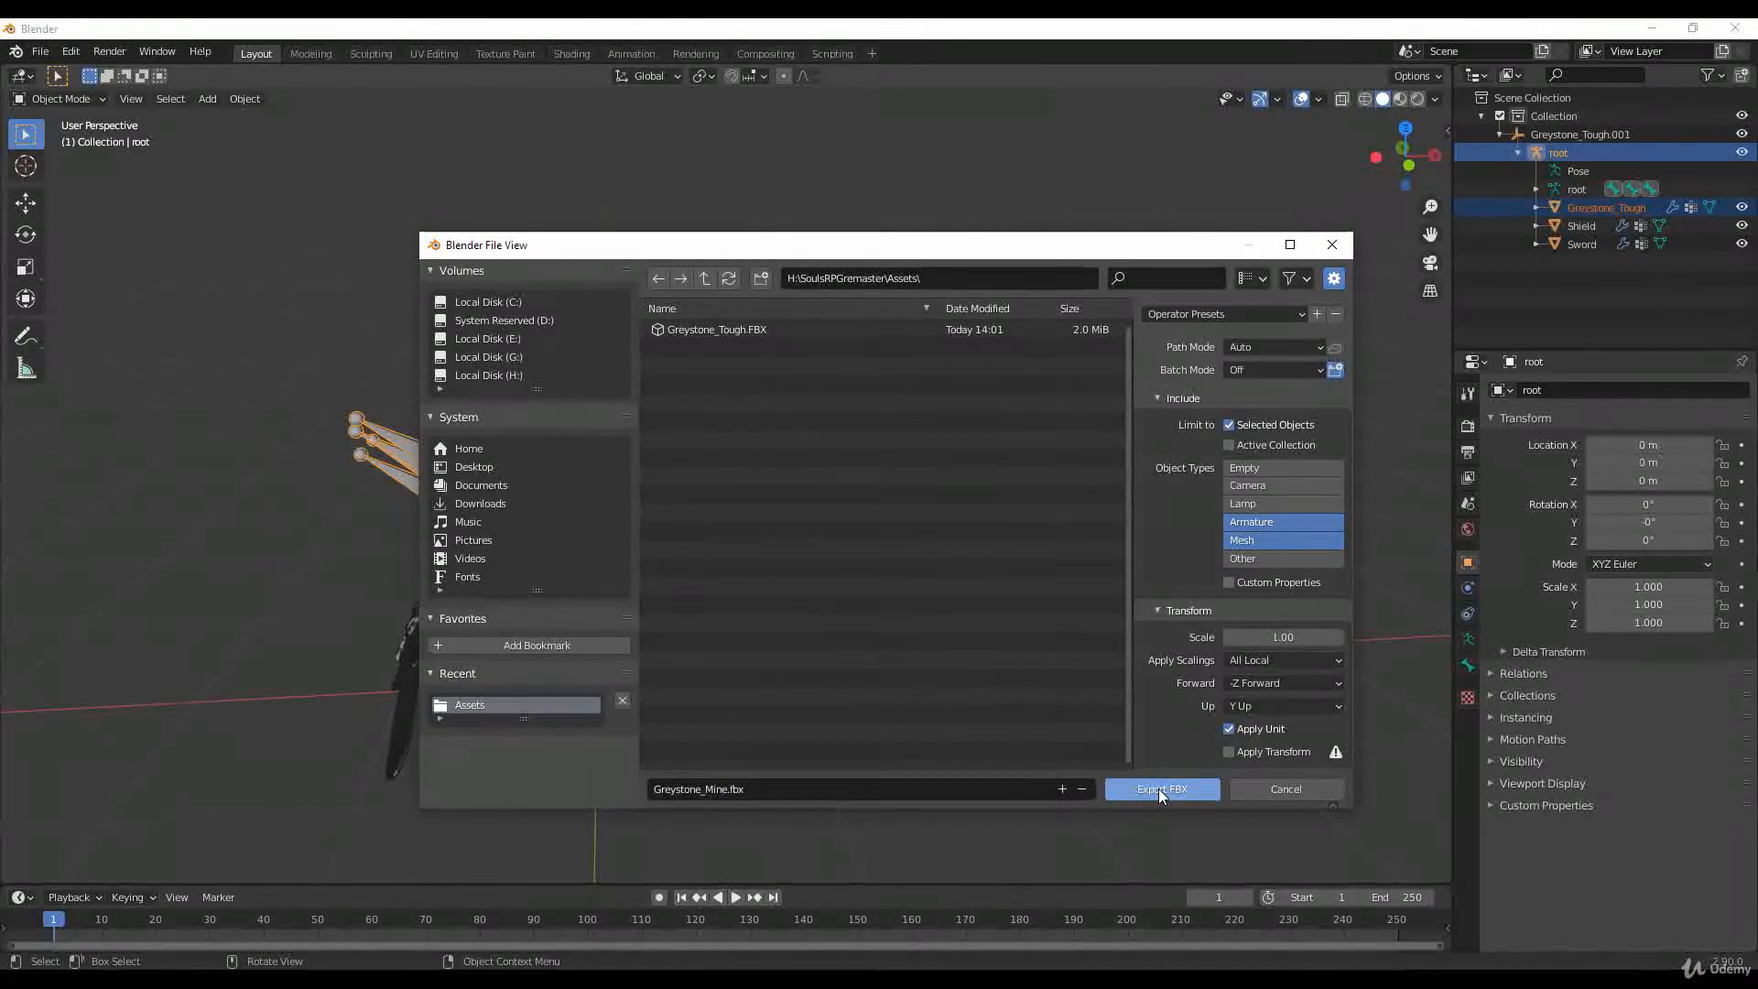
left_click(1157, 789)
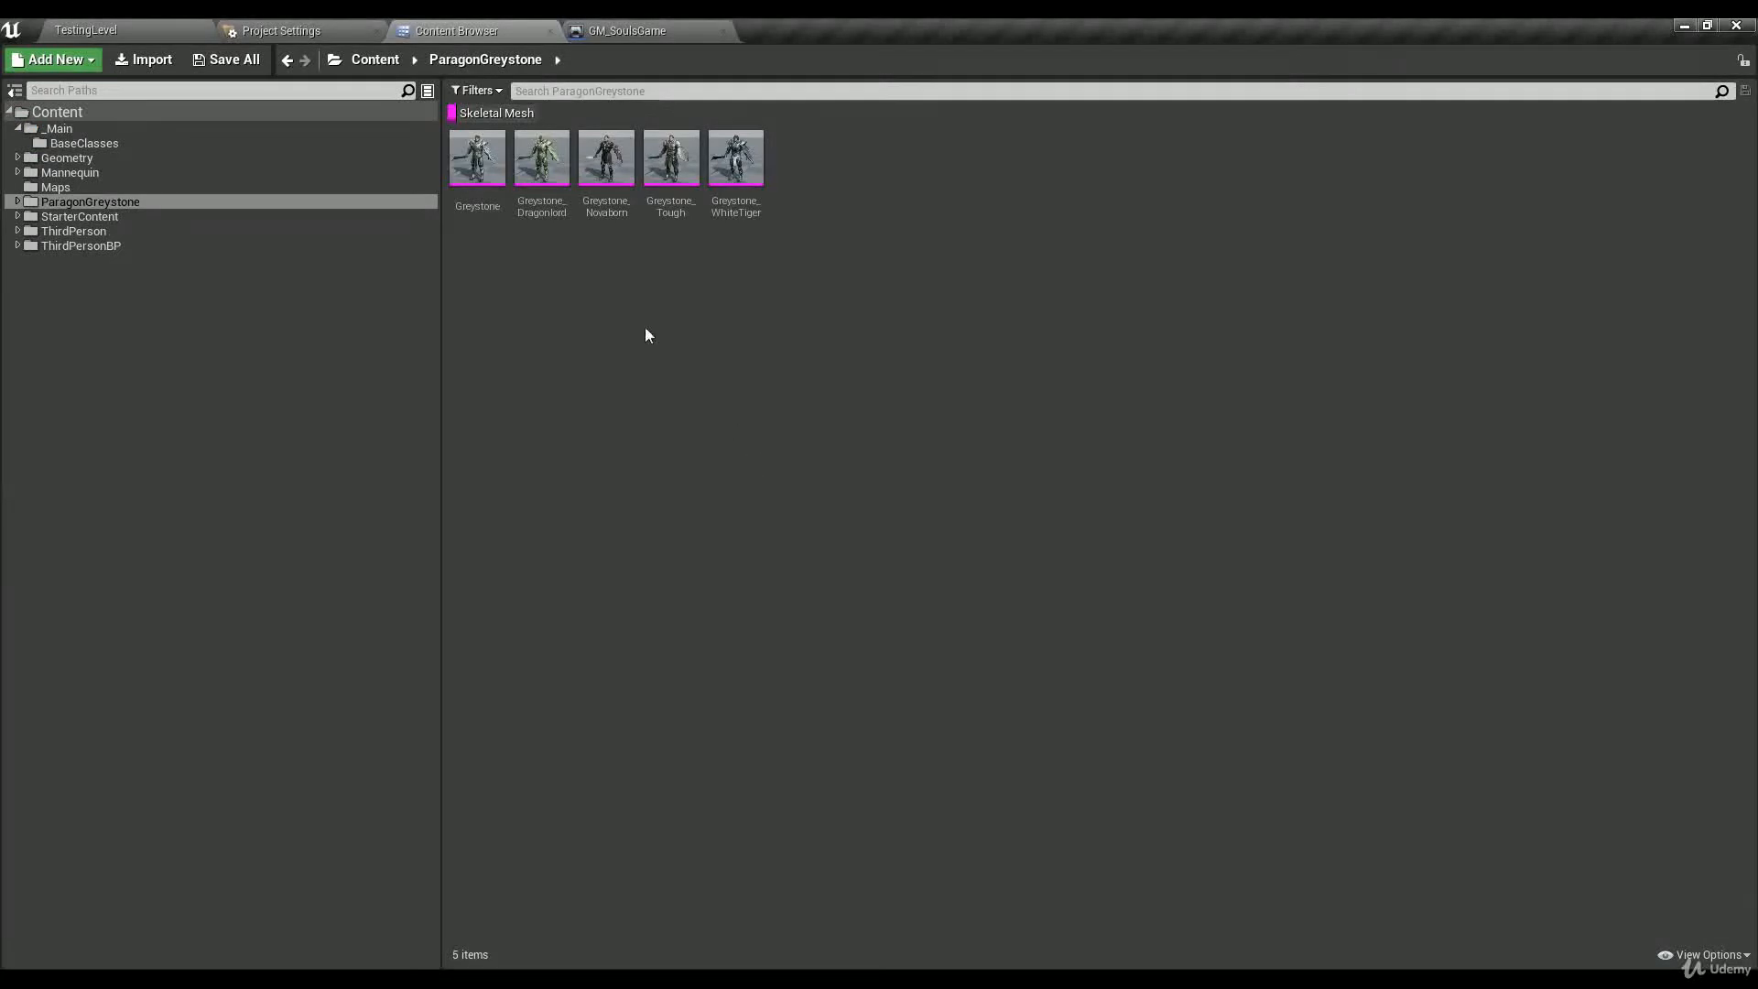
Step: Switch to Unreal Editor, disable the Skeletal Mesh filter and create a folder named Player inside _Main
left_click(81, 129)
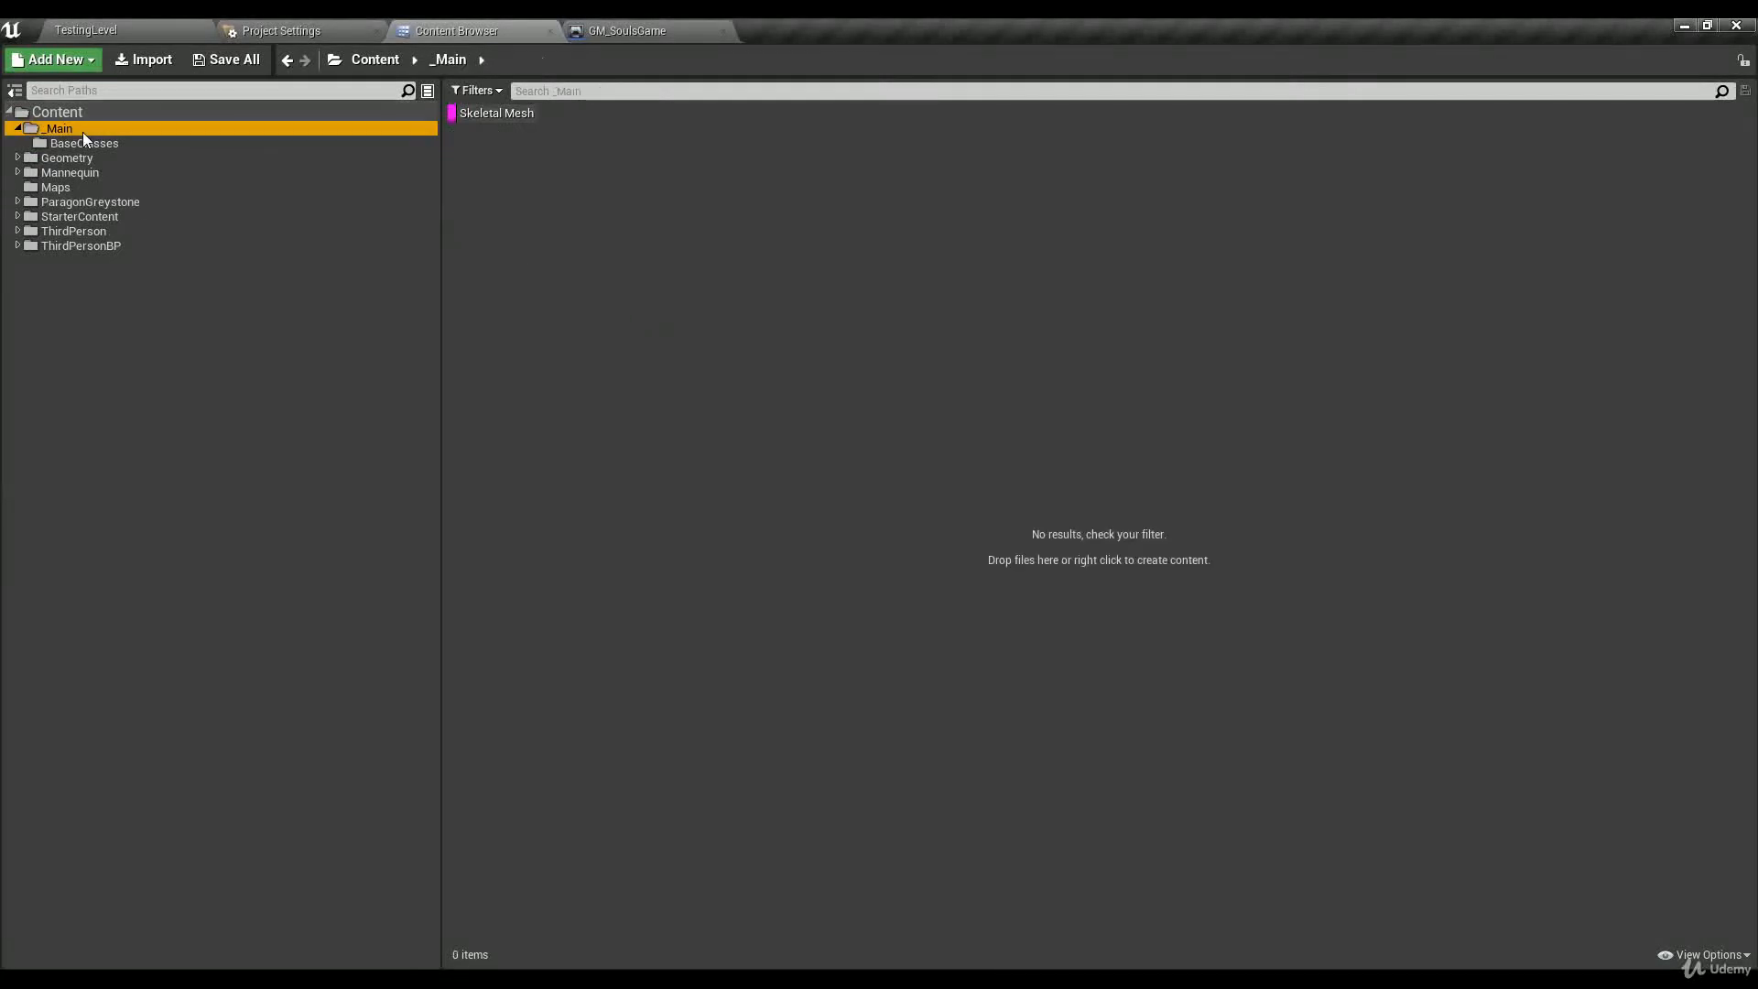
left_click(486, 113)
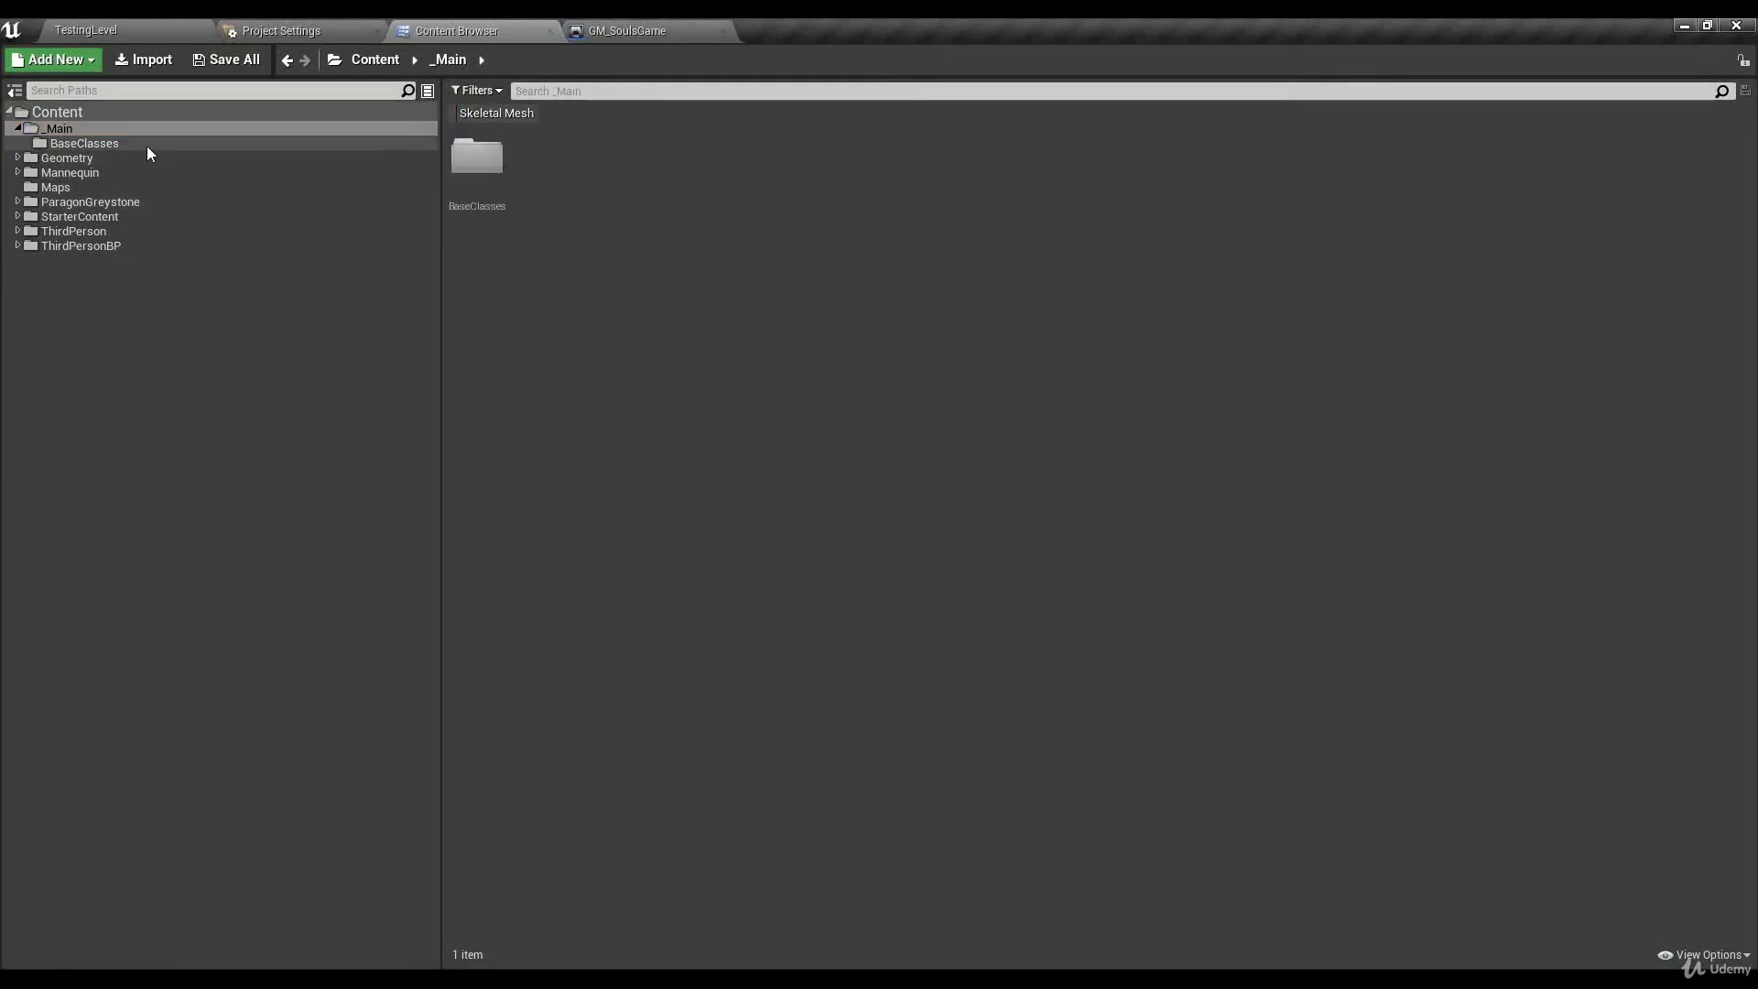
right_click(583, 275)
left_click(615, 290)
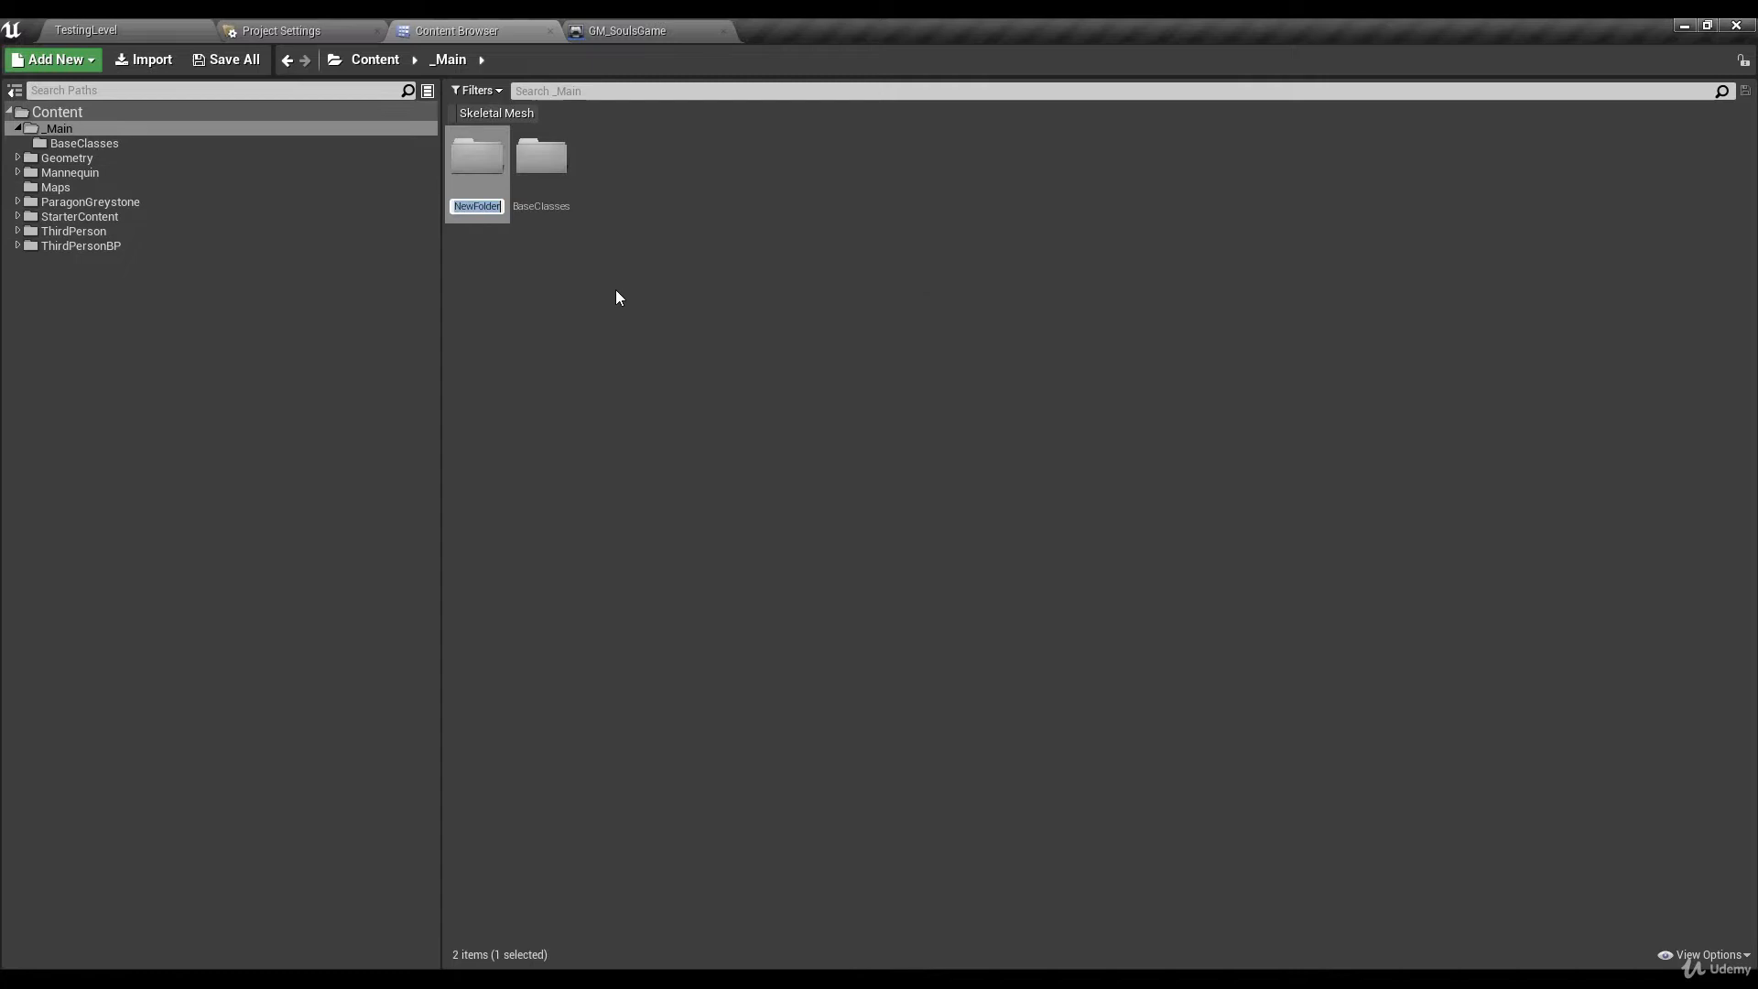
type("Player")
key("Return")
Step: Move BP_HeroCharacter from the BaseClasses folder into the Player folder and open the Player folder
left_click(477, 155)
double_click(477, 155)
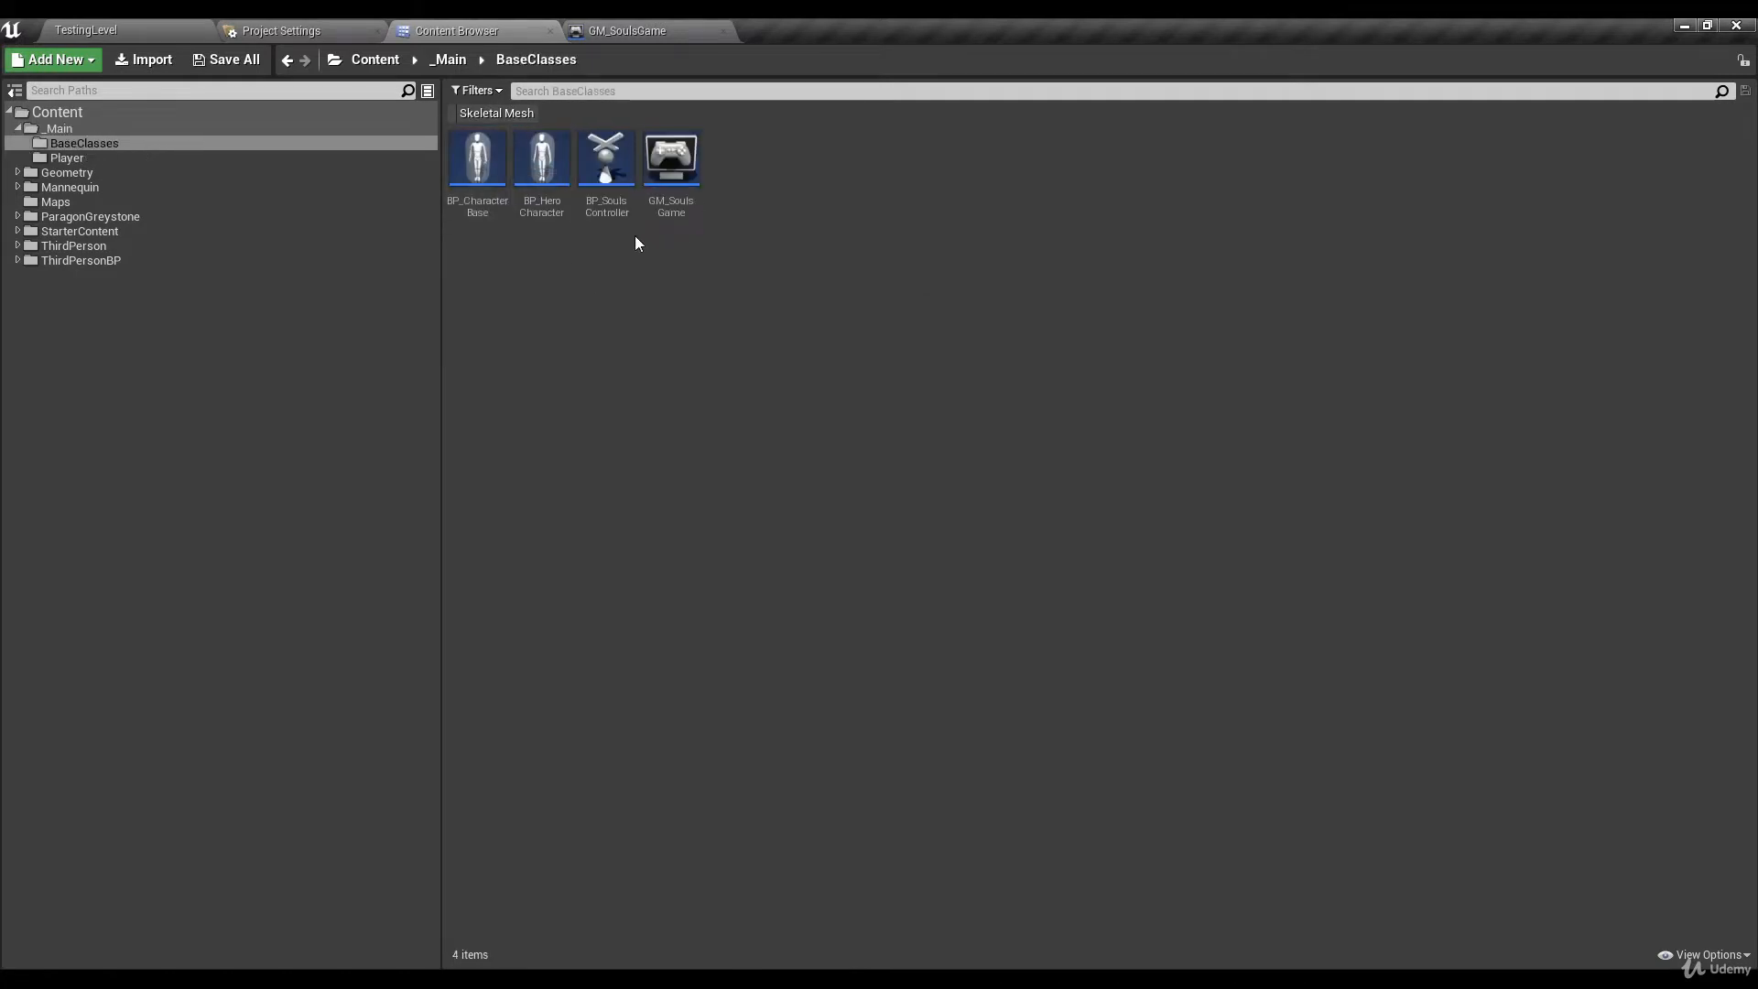
left_click(539, 170)
left_click_drag(549, 230, 64, 158)
left_click(103, 179)
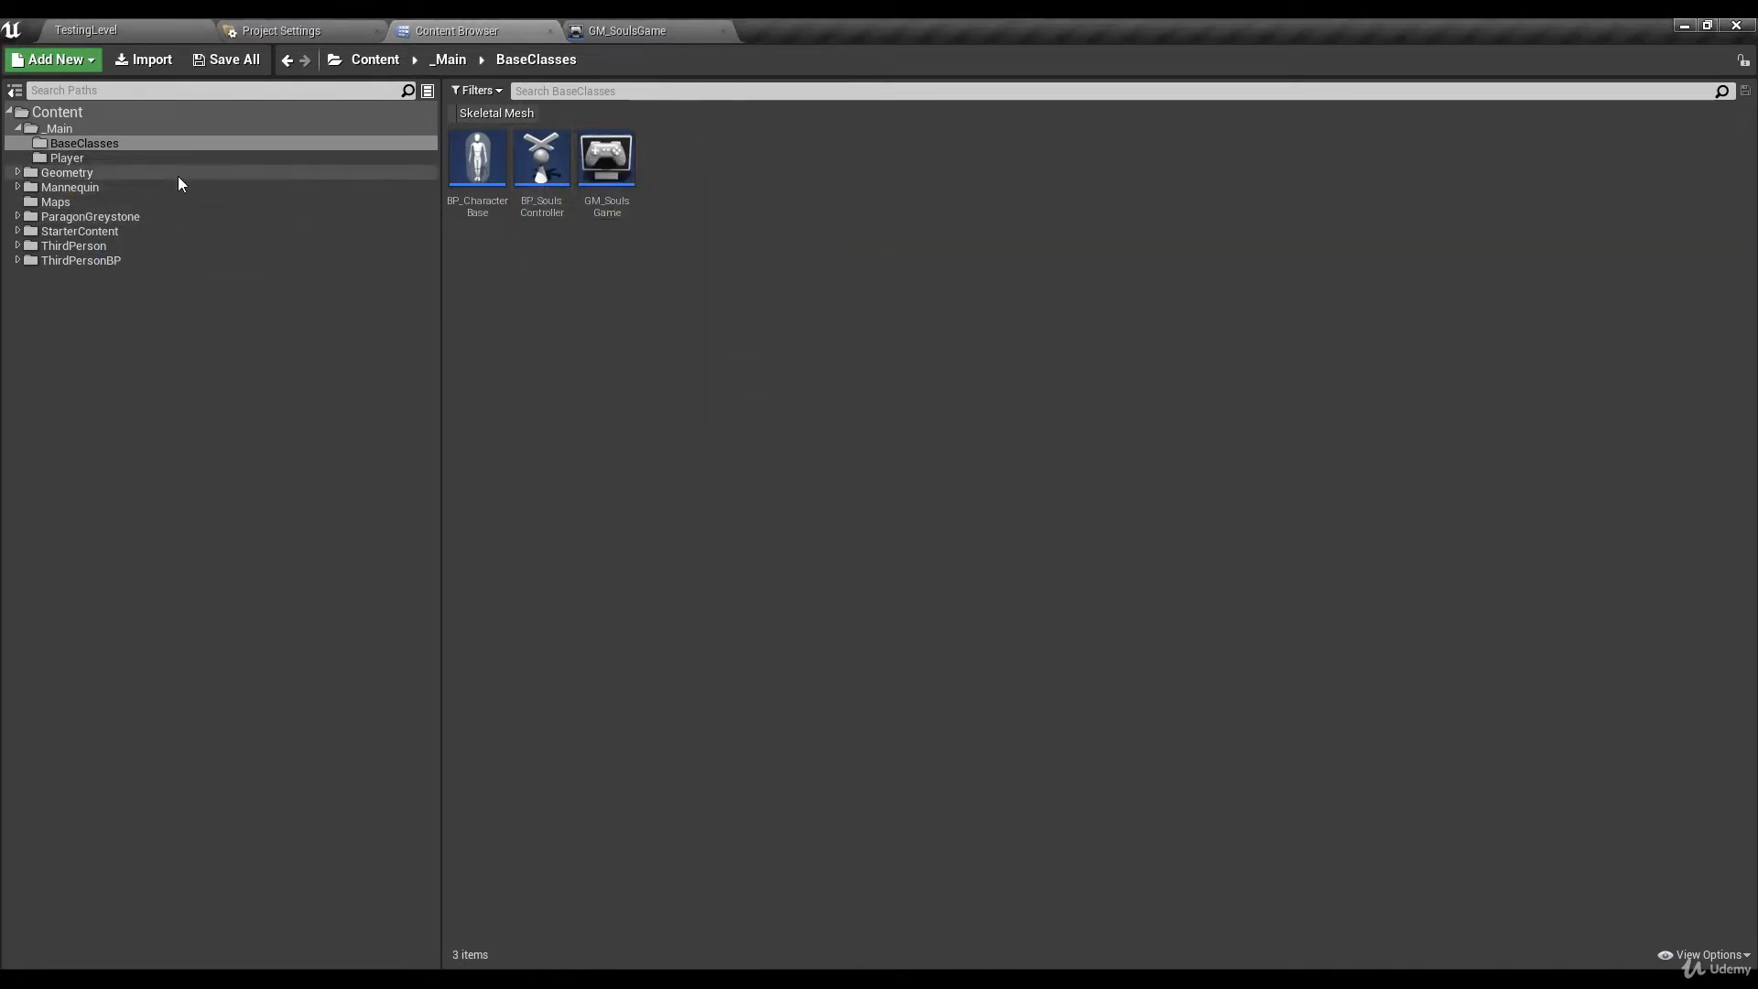
left_click(73, 157)
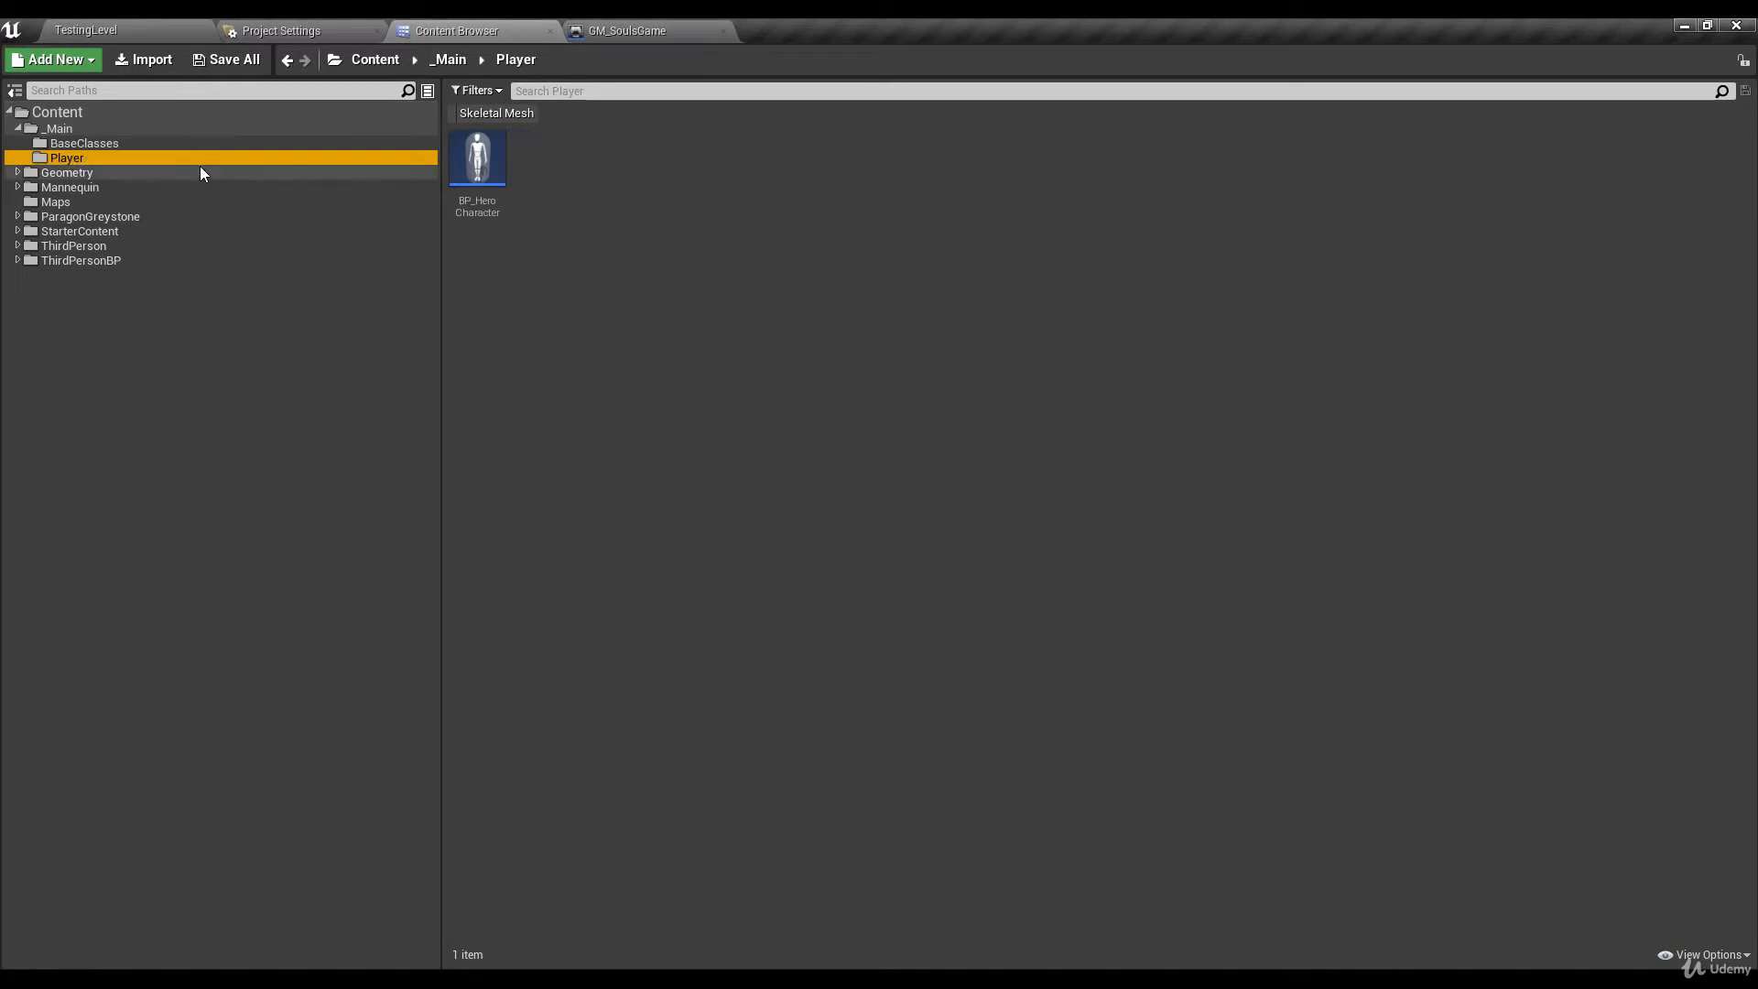
right_click(587, 188)
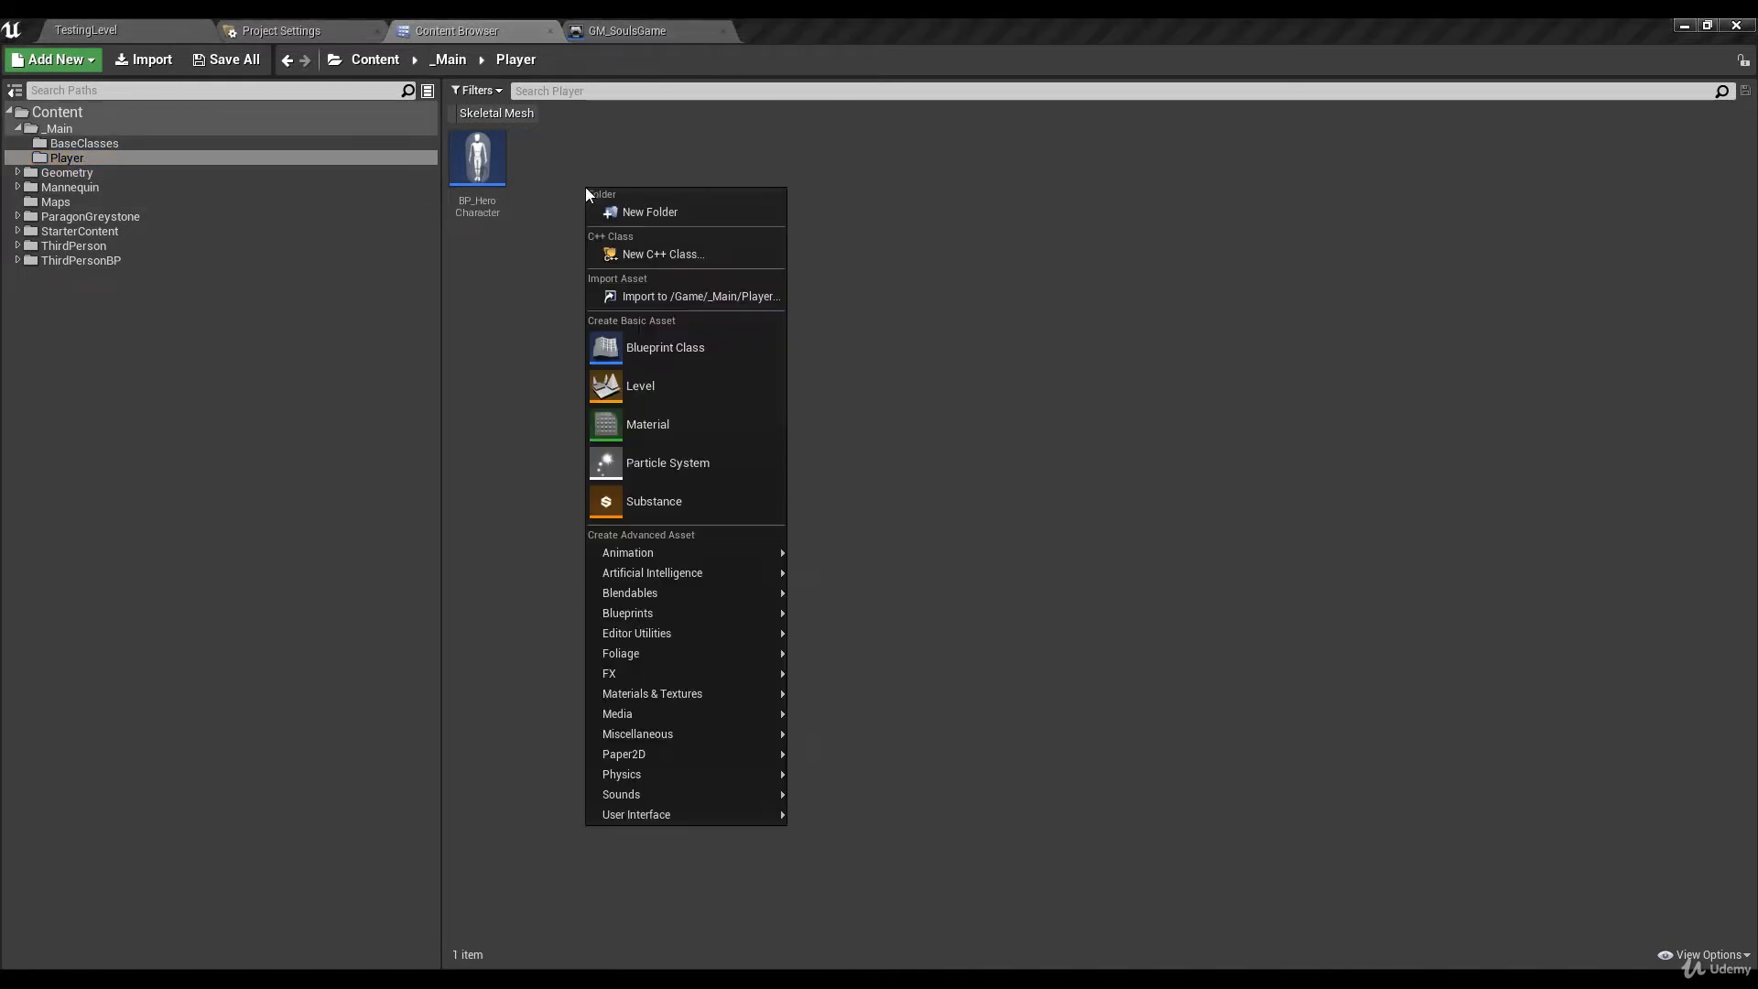
left_click(667, 297)
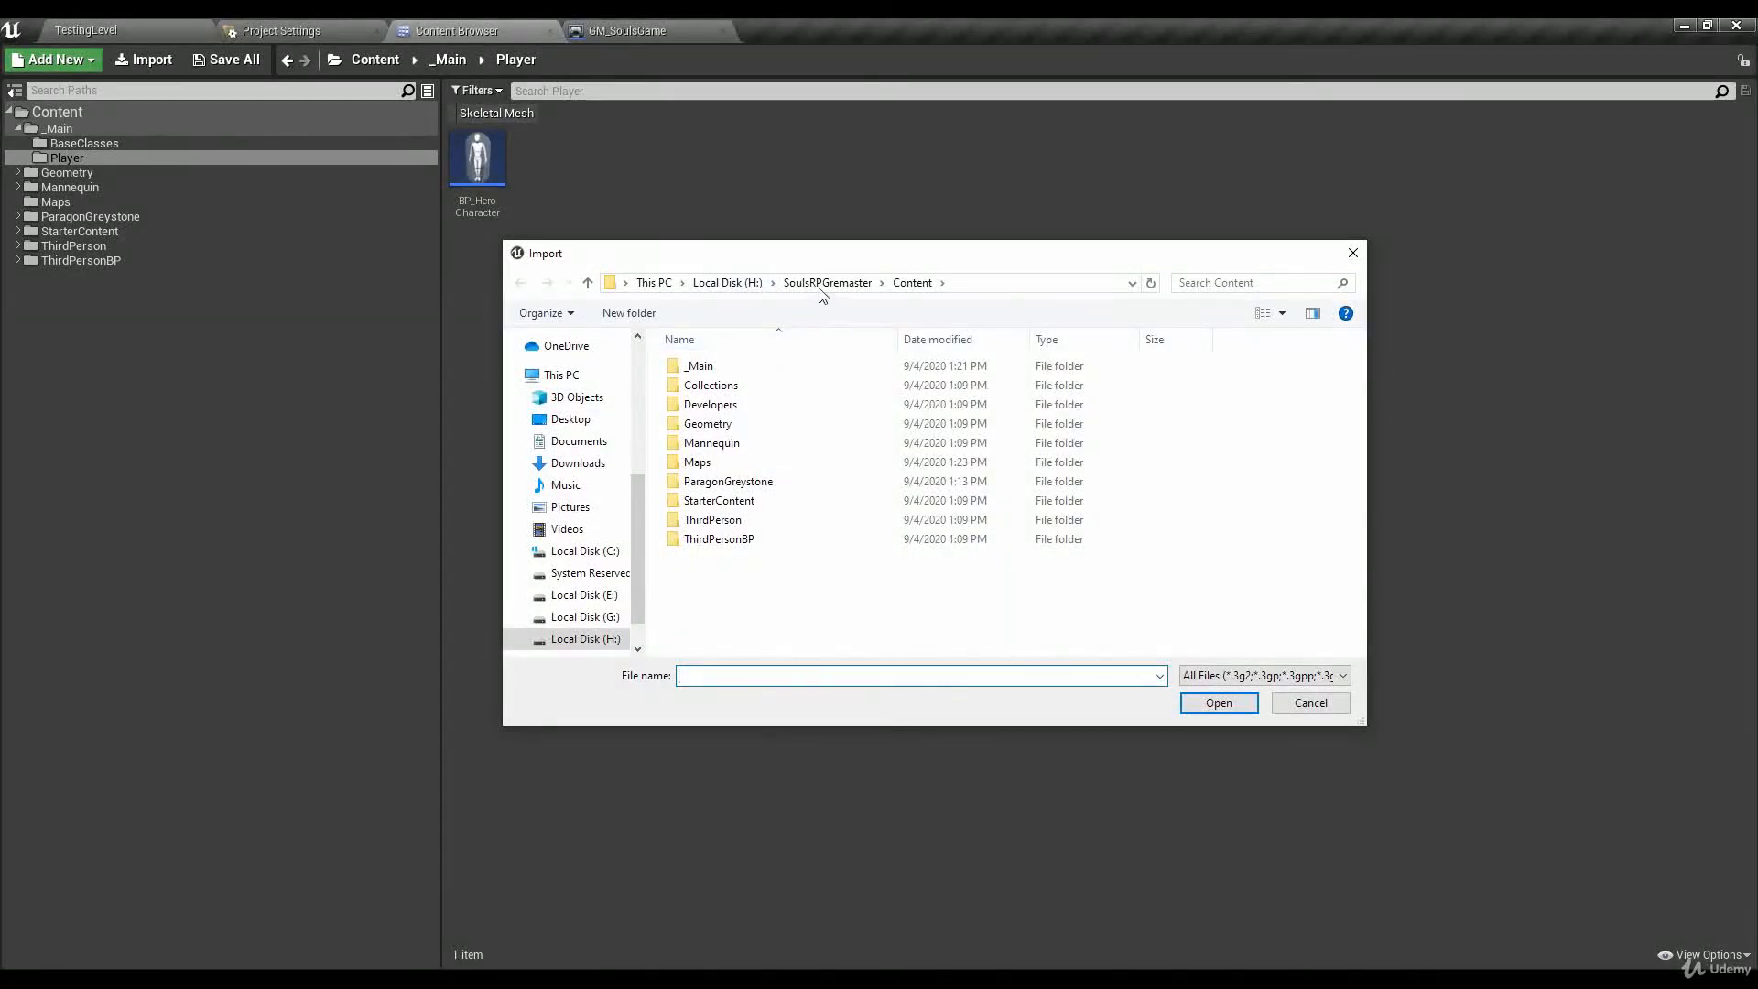
left_click(588, 282)
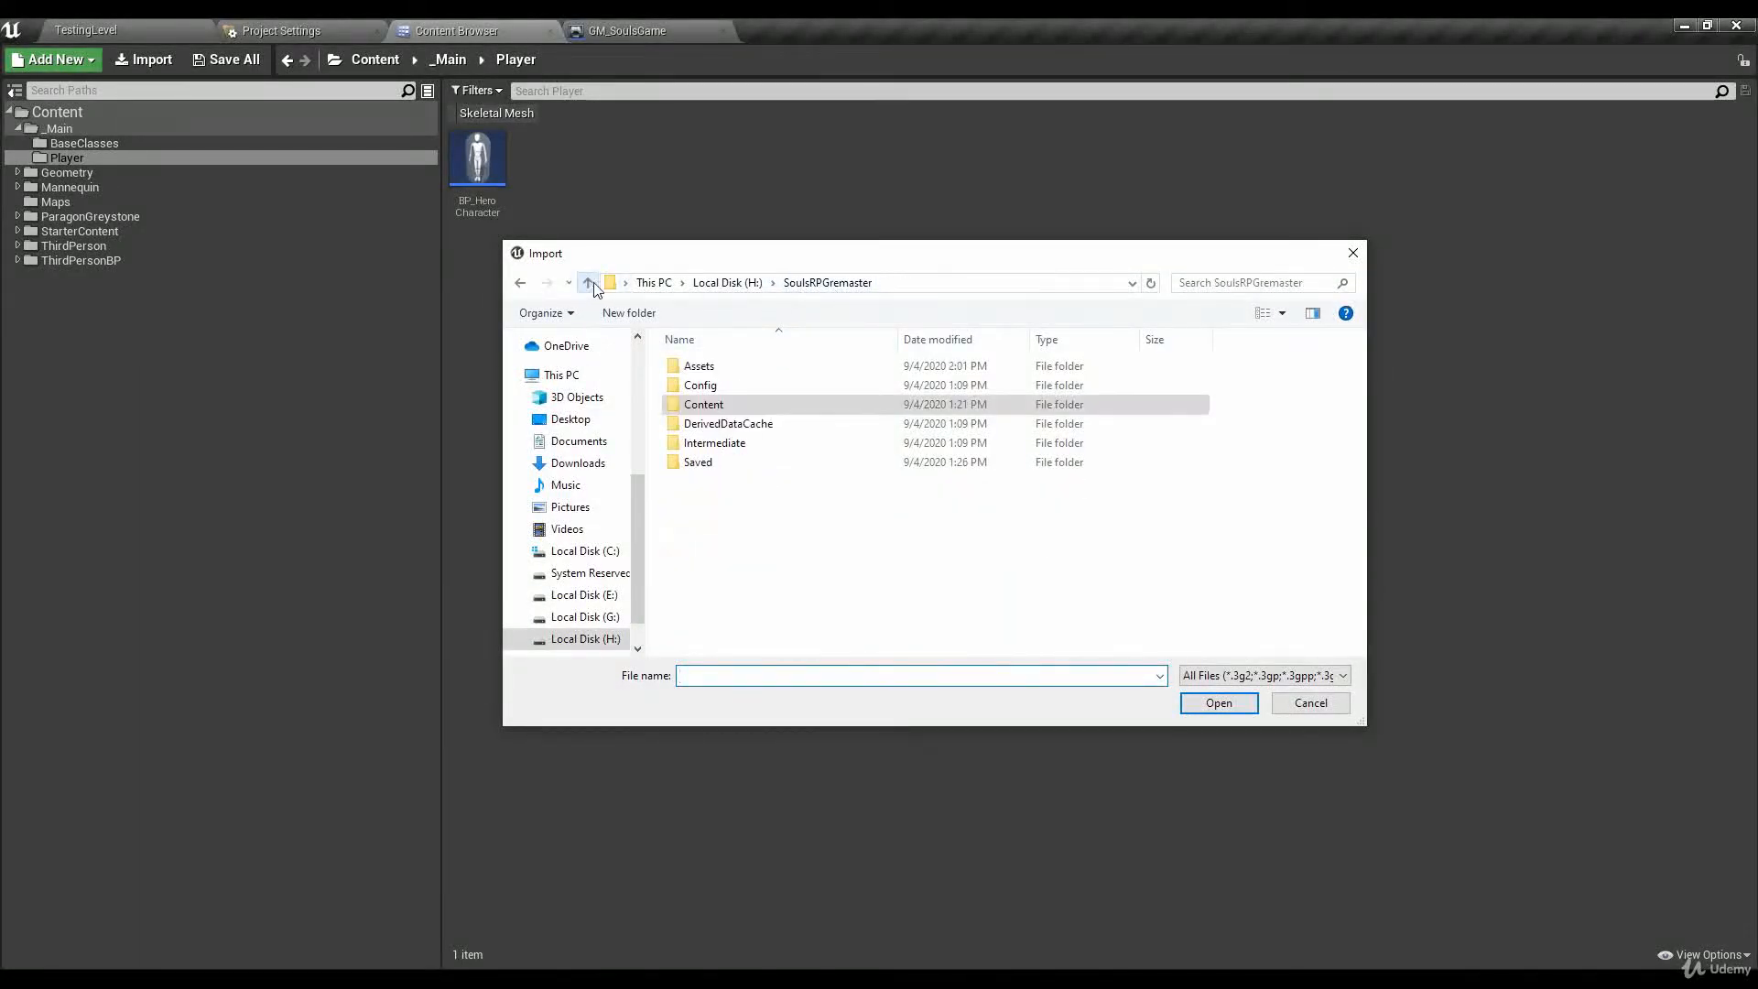
left_click(723, 368)
double_click(747, 371)
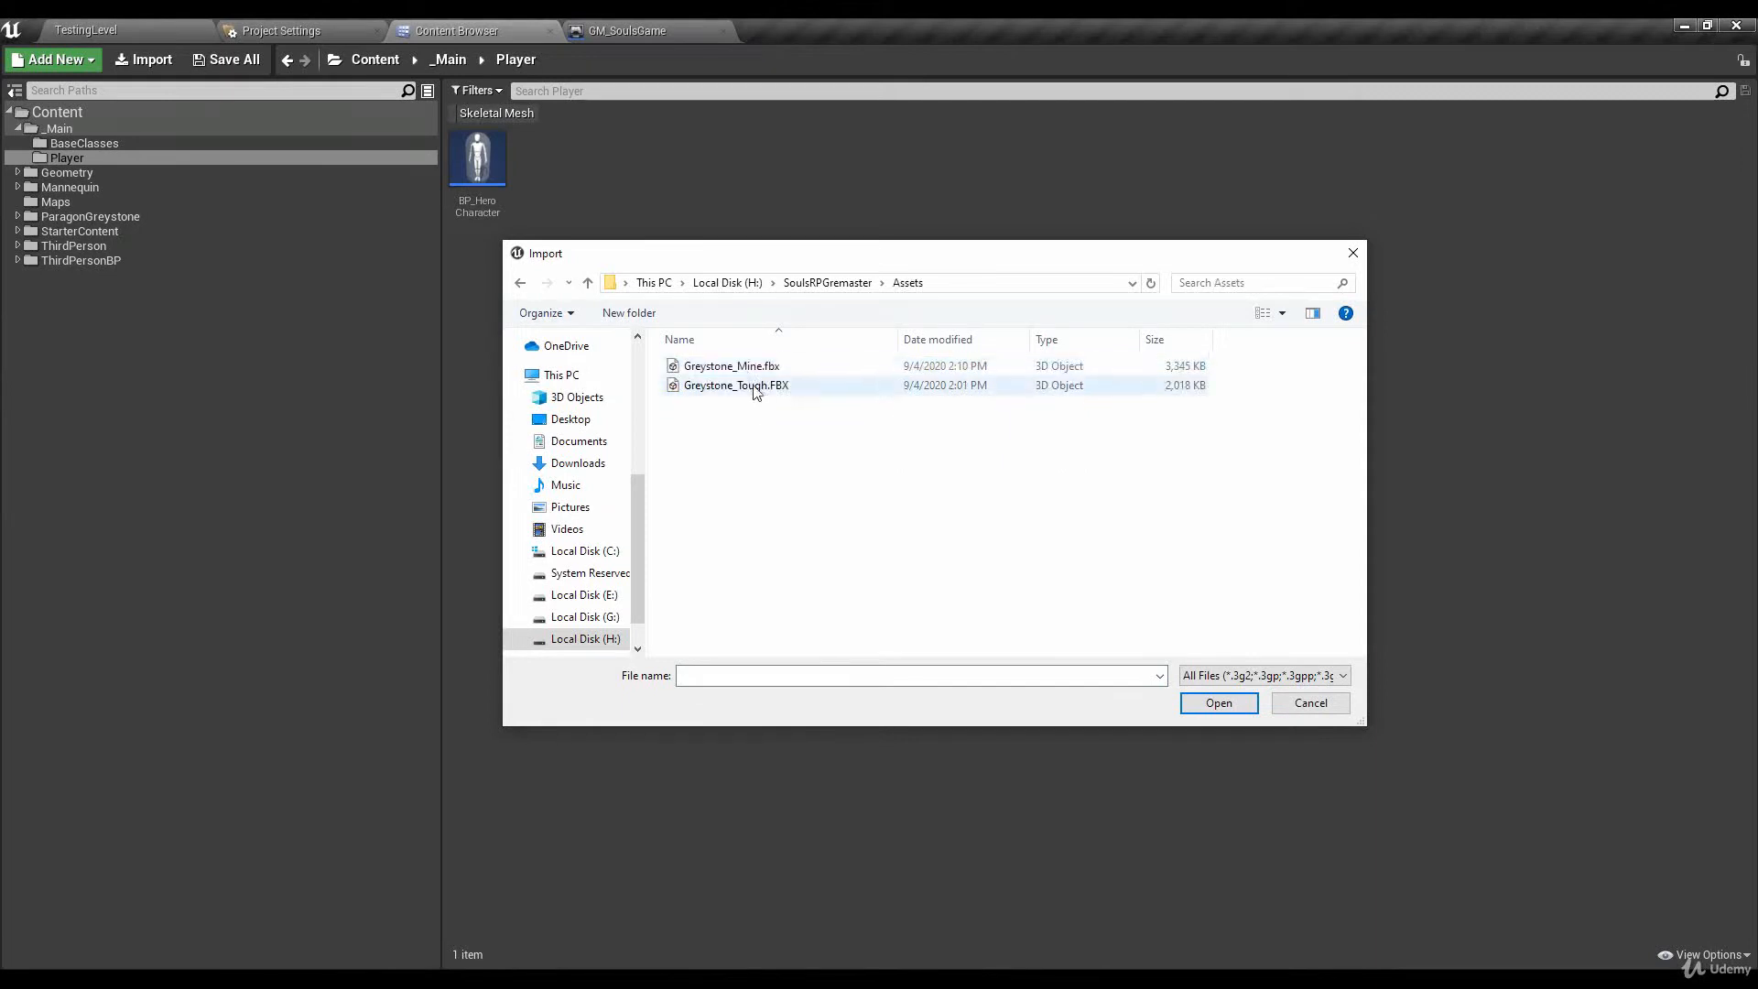
left_click(757, 368)
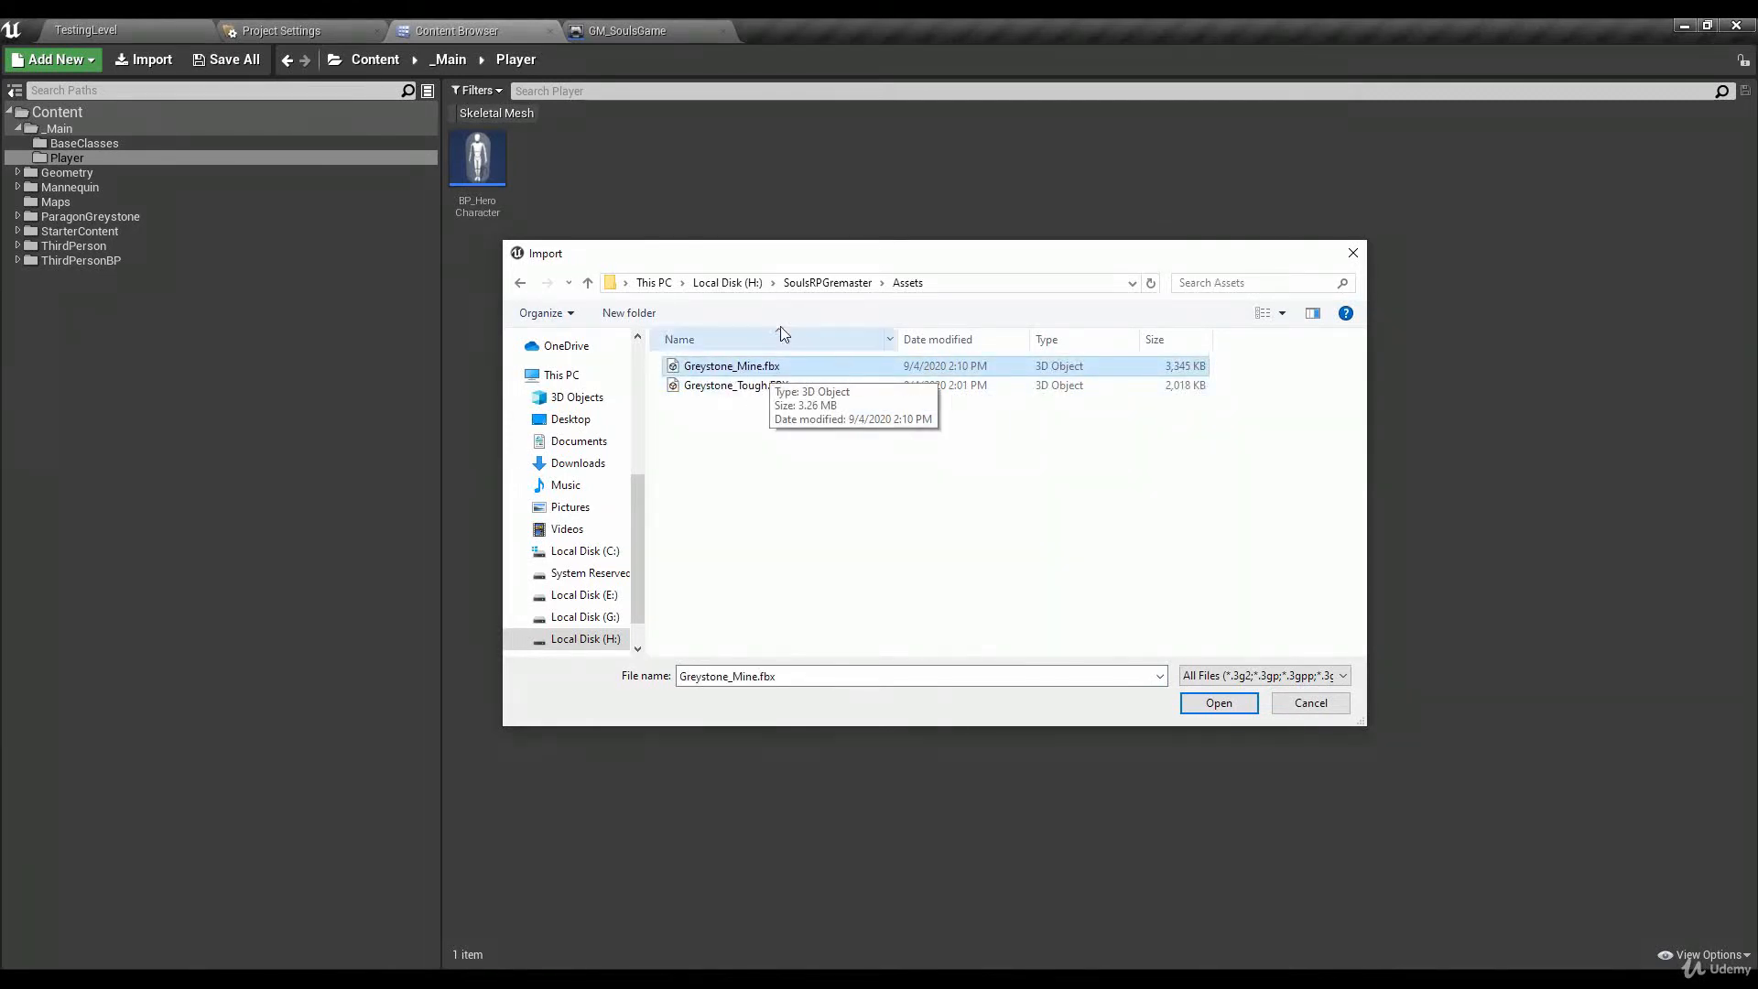
left_click_drag(796, 263, 927, 276)
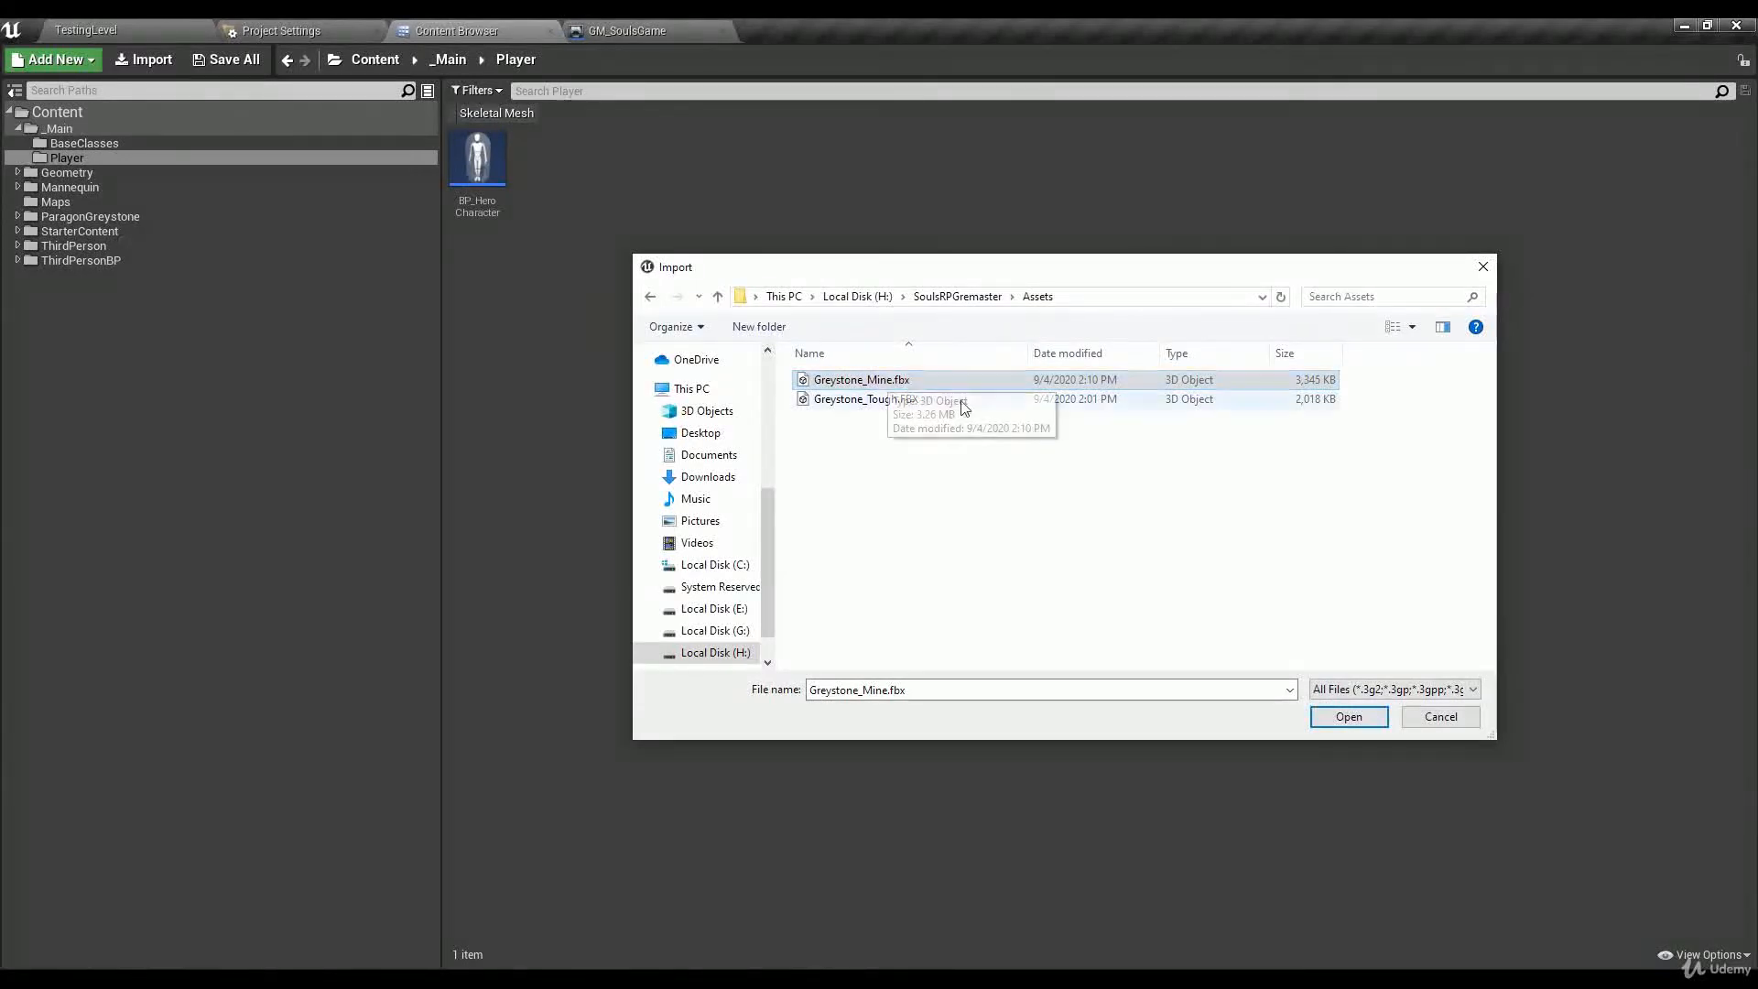
left_click(1439, 717)
Step: Filter the ParagonGreystone folder to skeletal meshes and open the Greystone_Tough mesh
left_click(137, 28)
left_click(486, 26)
left_click(98, 217)
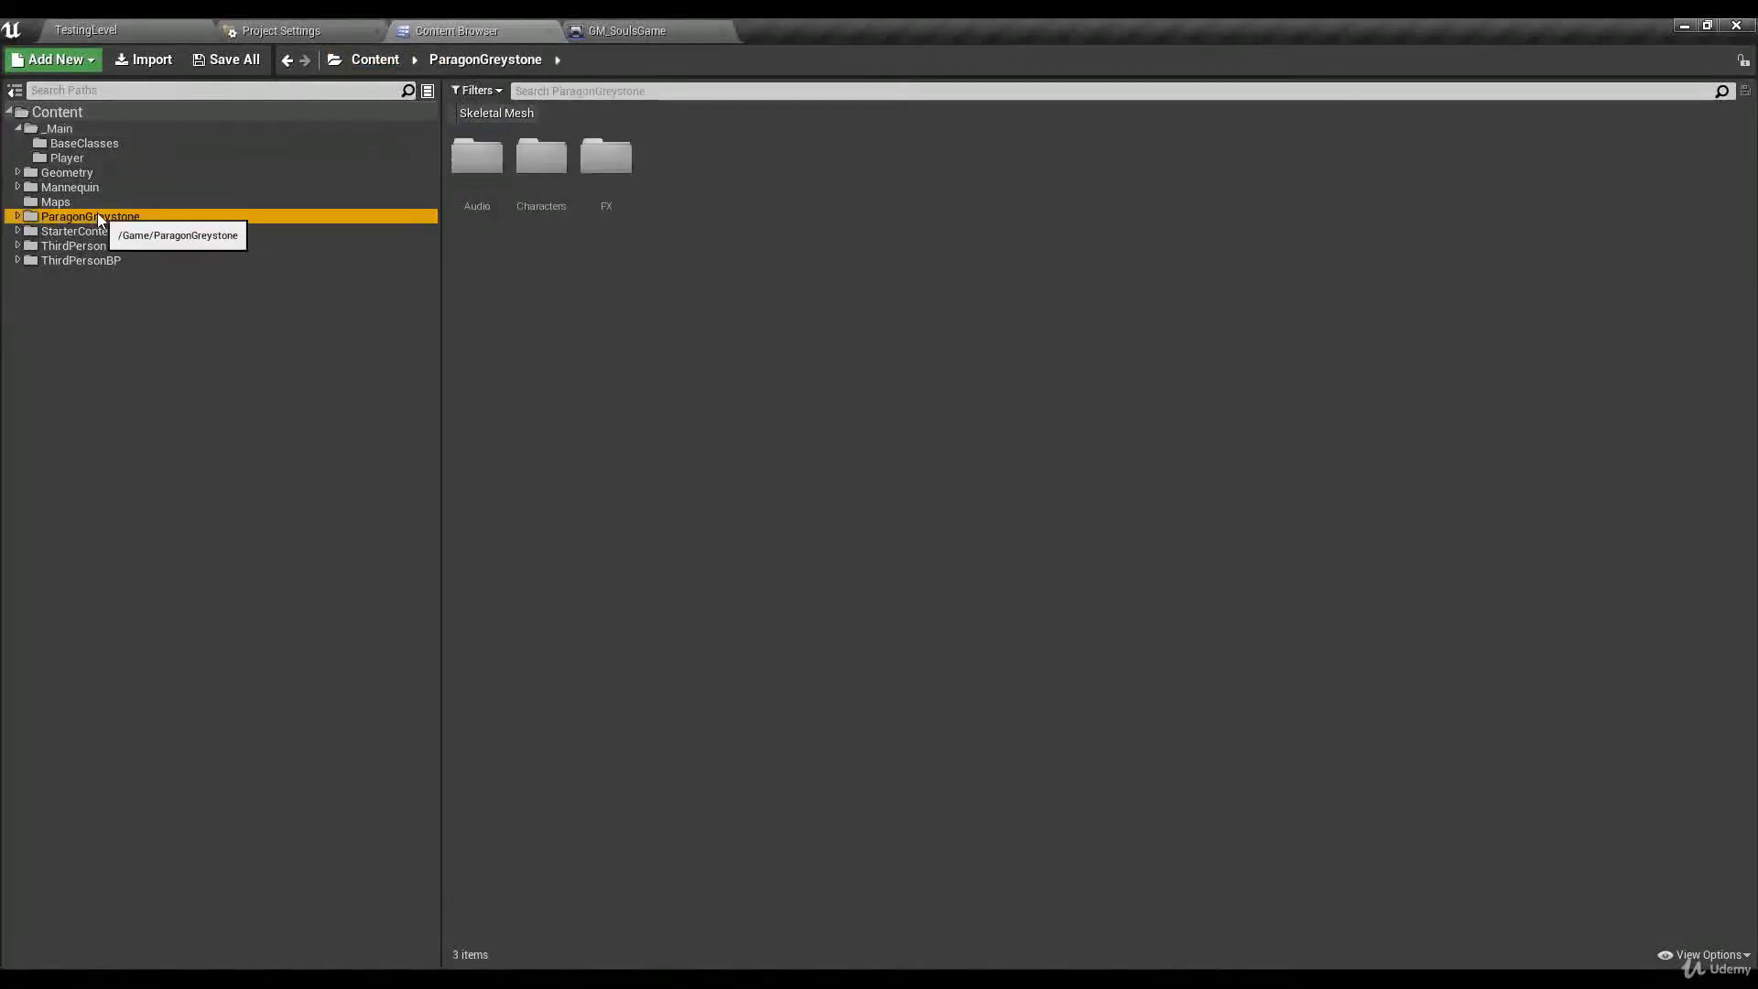
left_click(482, 98)
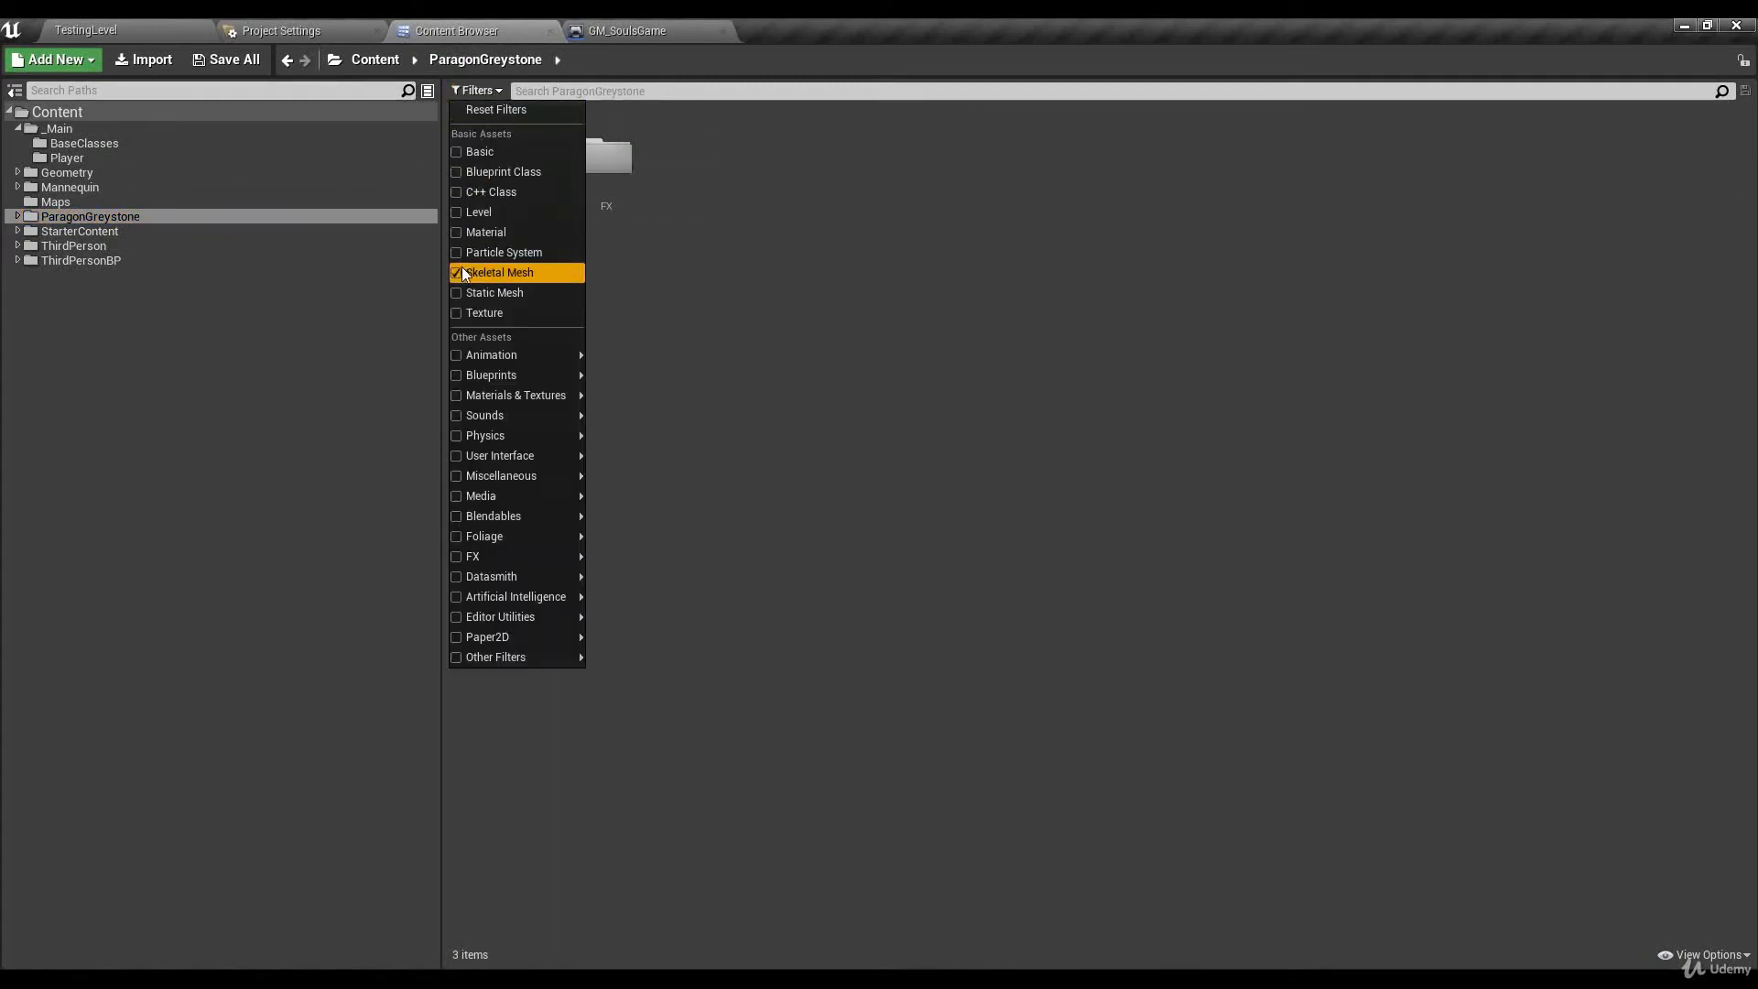
left_click(512, 271)
left_click(673, 166)
double_click(674, 165)
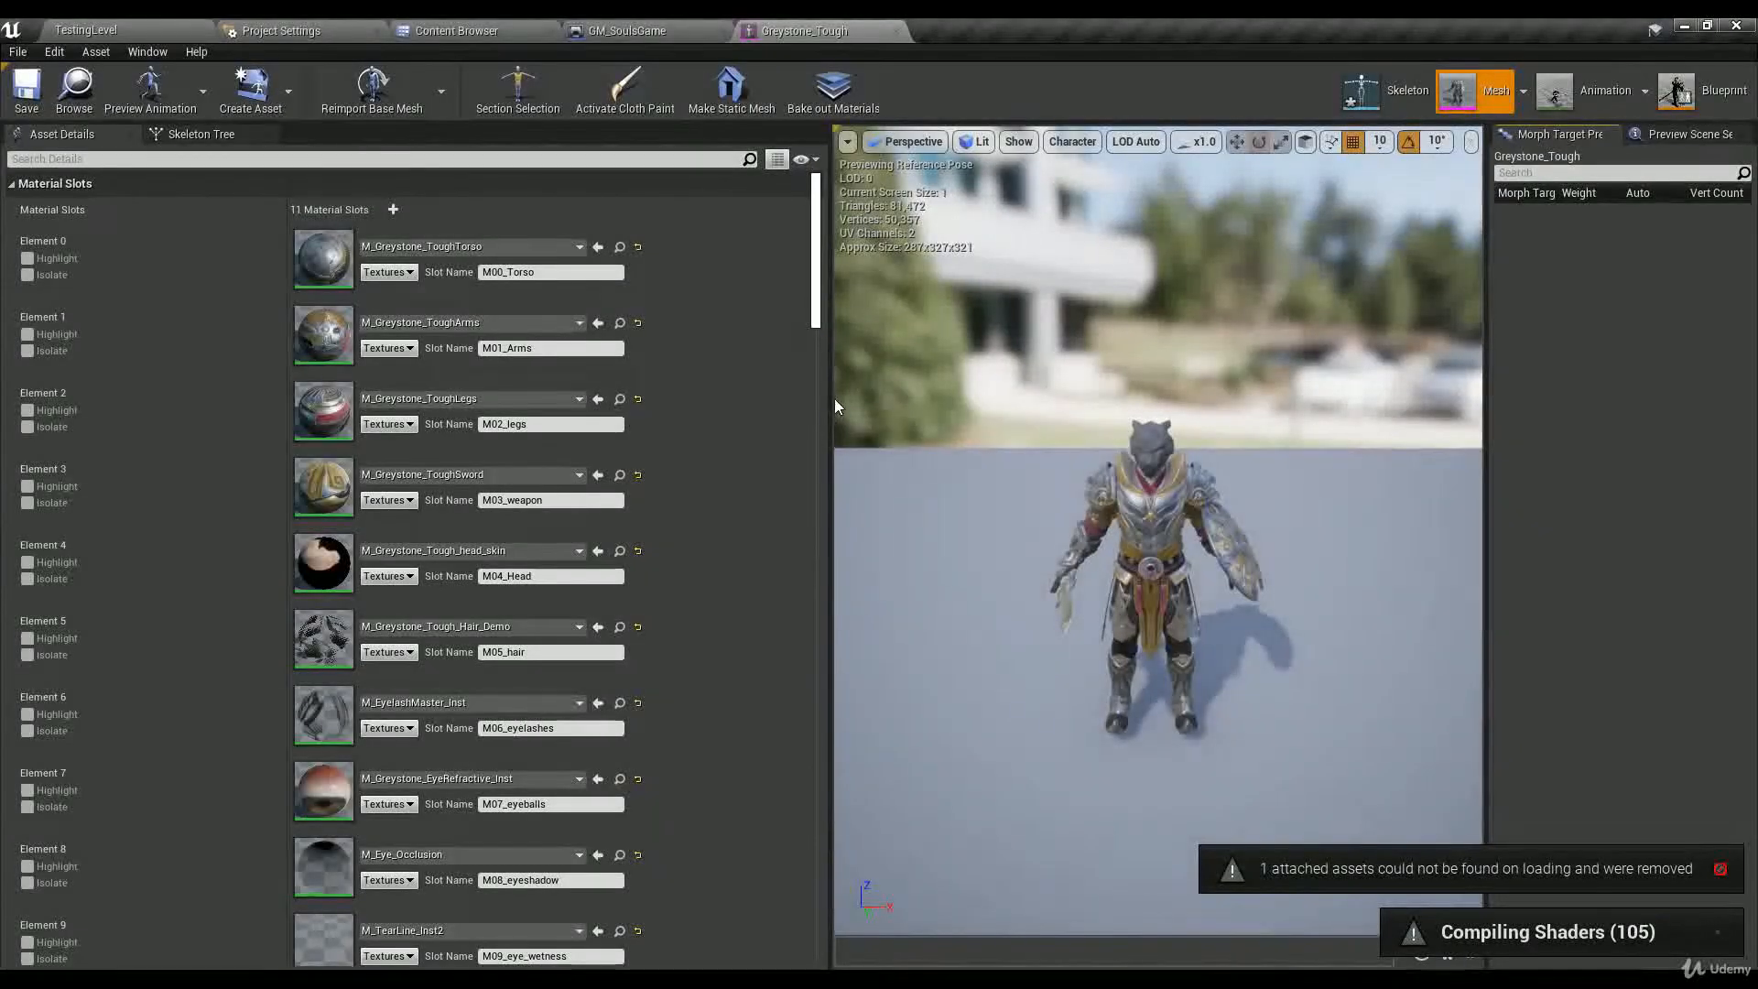
Step: Enlarge the preview of the Greystone_Tough mesh, inspect the character and open its skeleton asset
left_click_drag(835, 405, 565, 405)
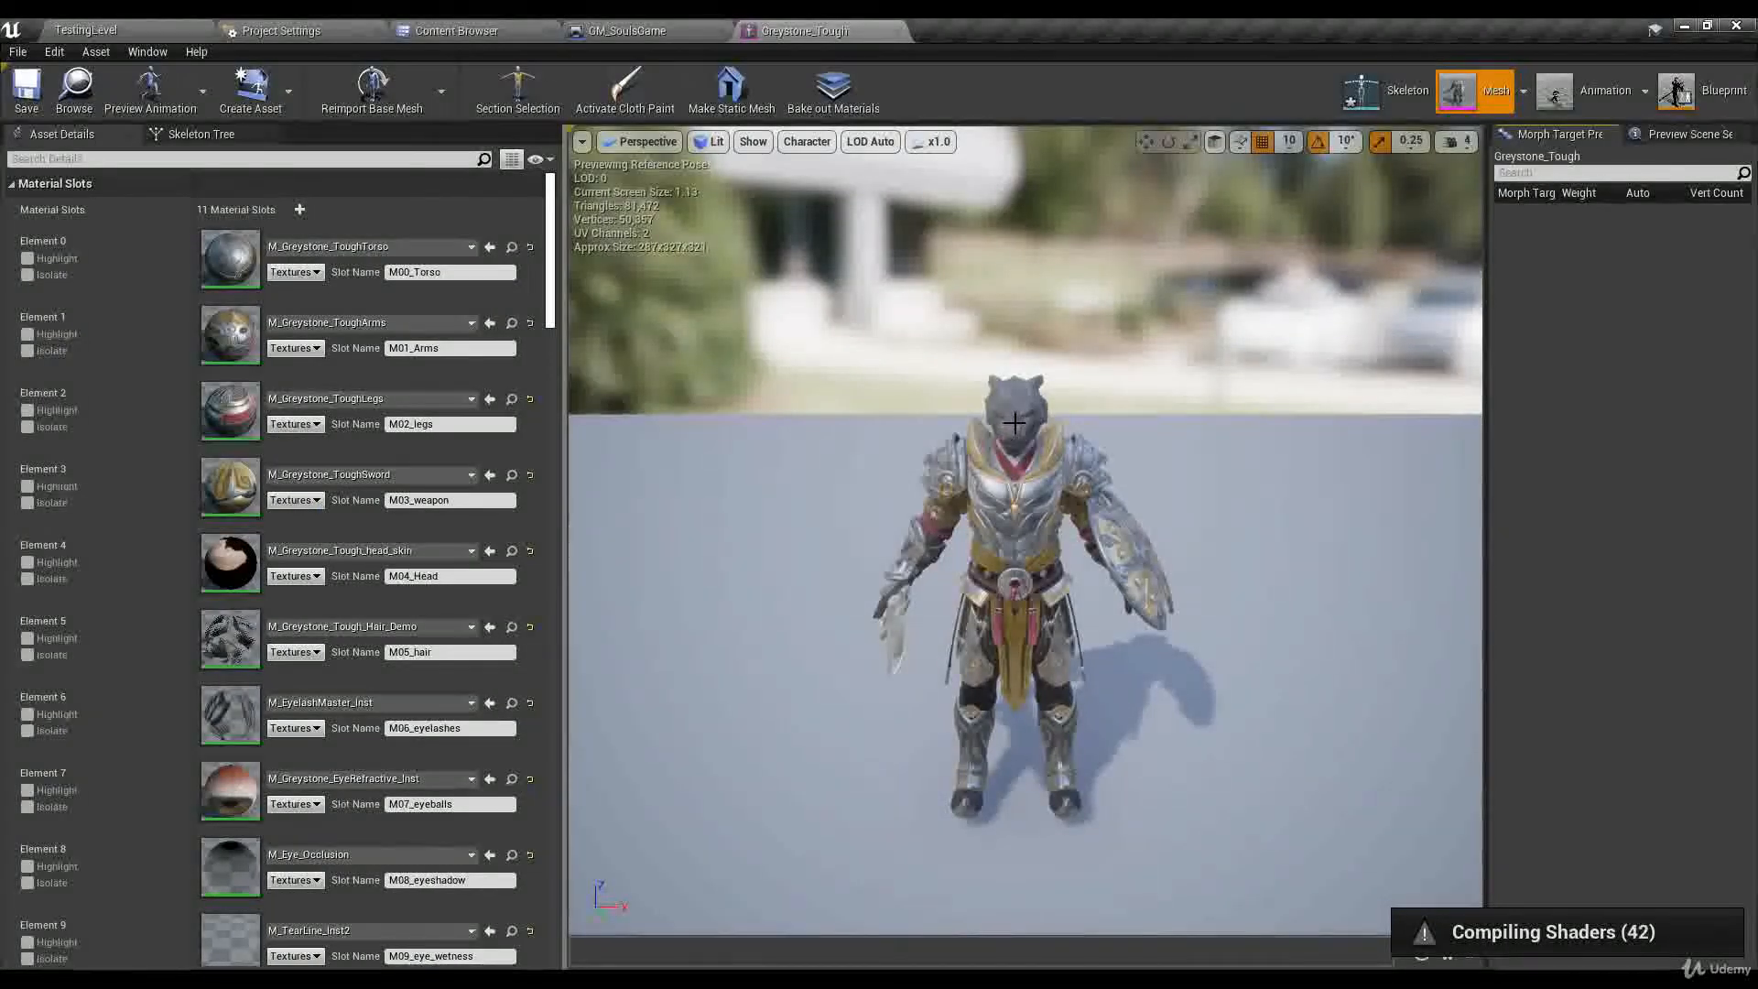
left_click(1014, 422)
left_click(1008, 484)
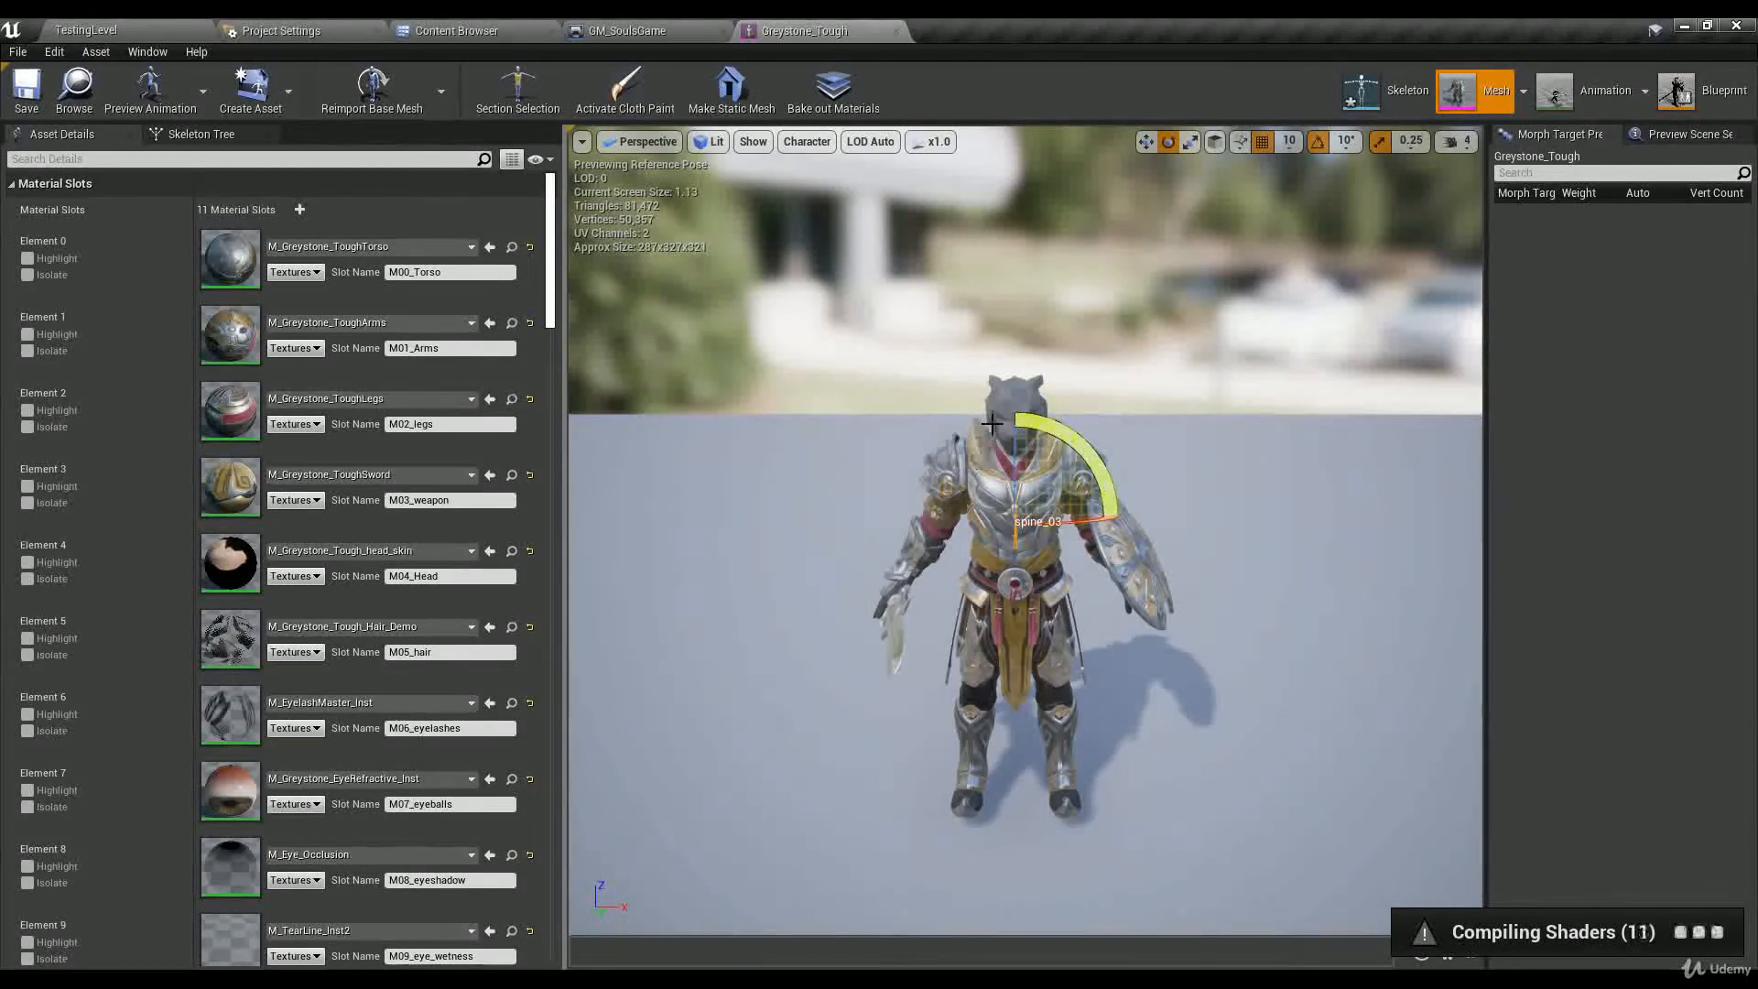
left_click(866, 420)
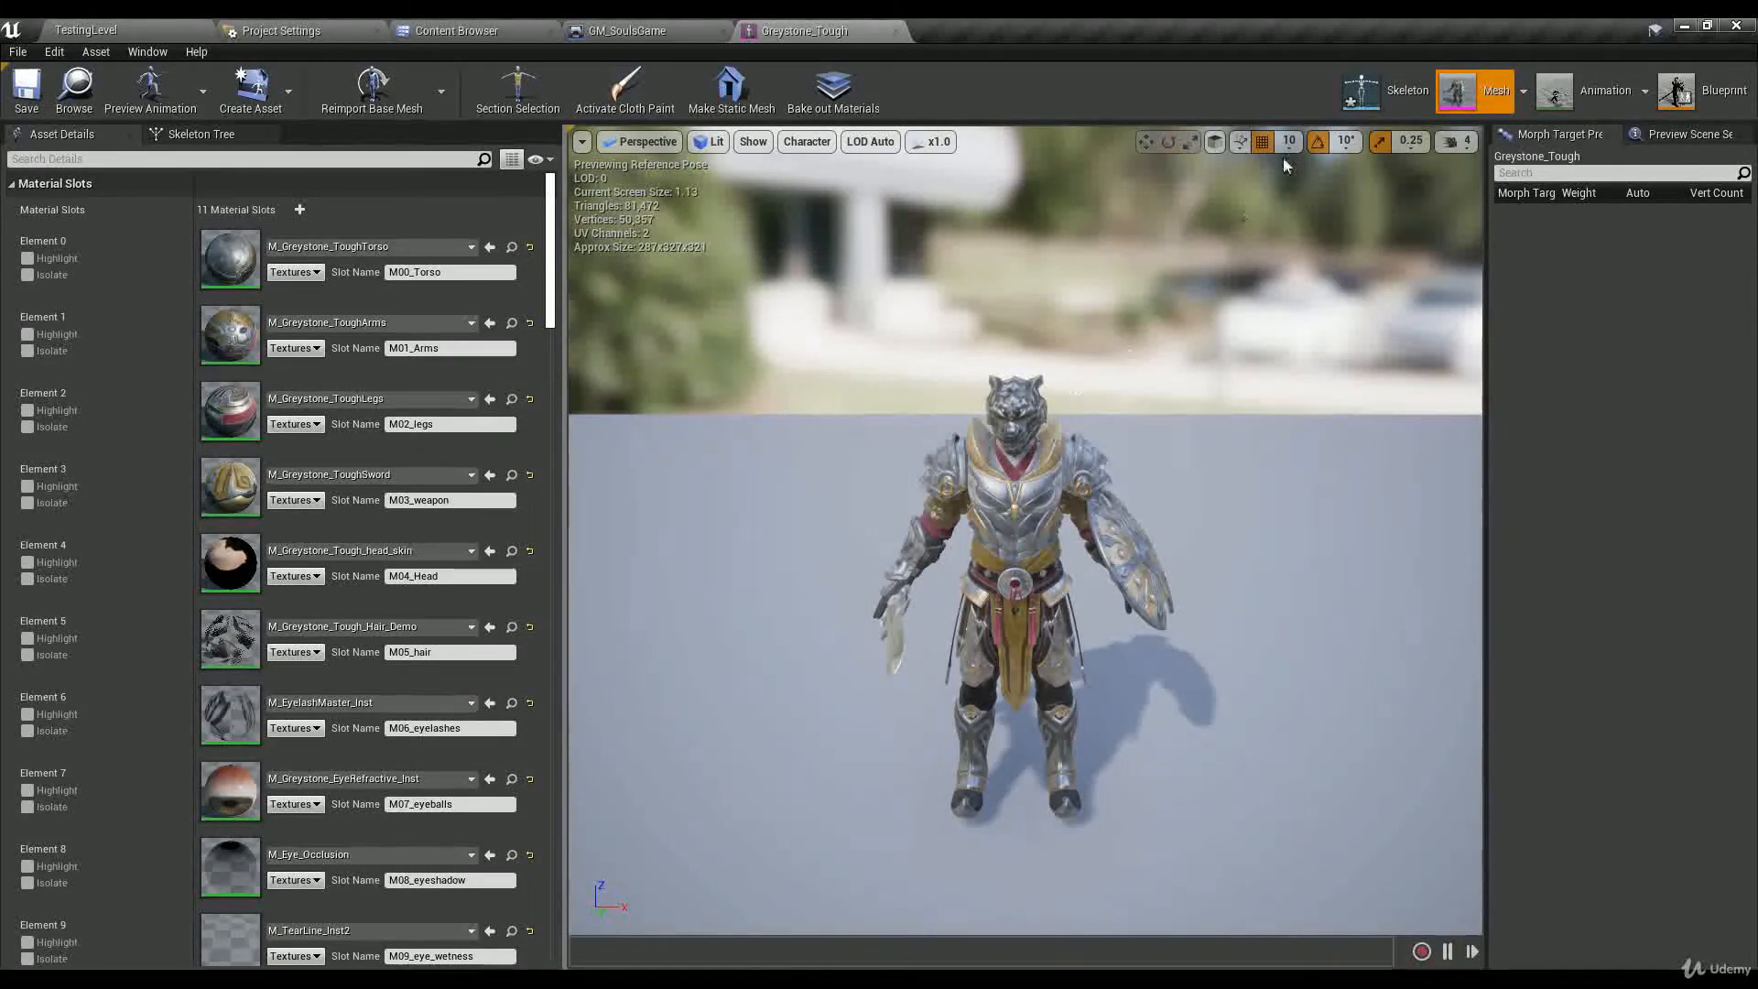
left_click(1375, 96)
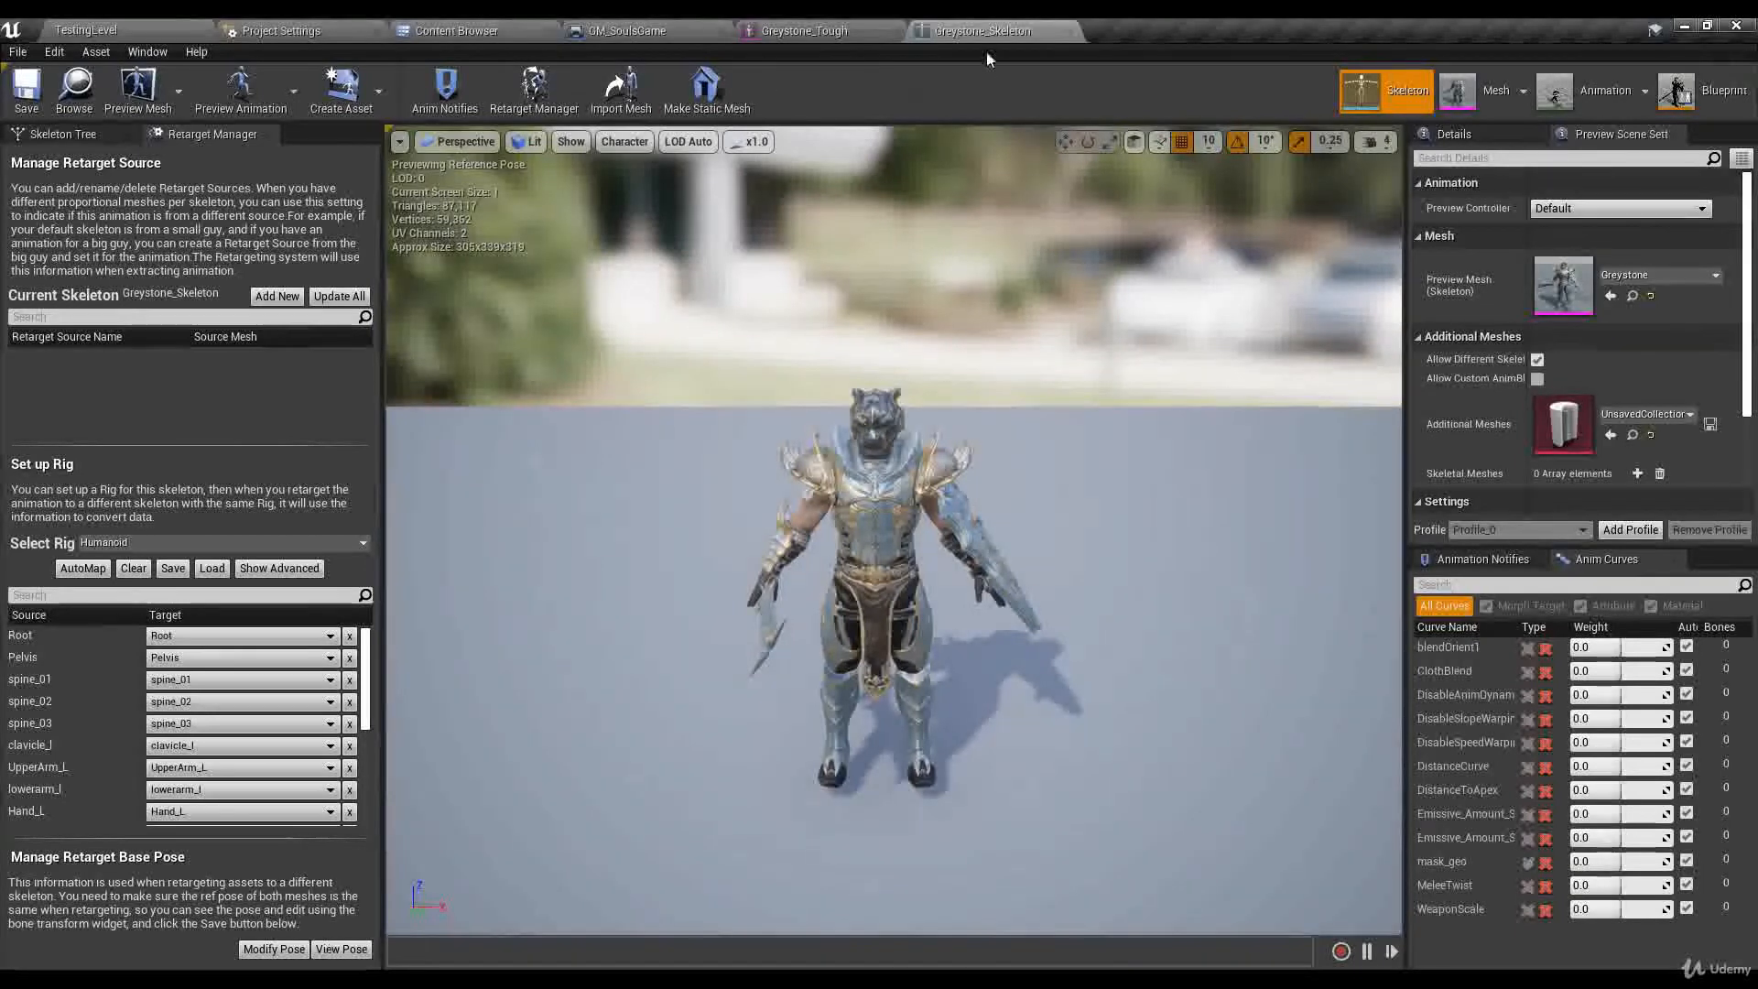
Step: Return to _Main's Player folder and choose Greystone_Mine.fbx from the SoulsRPGremaster\Assets folder for import
left_click(456, 30)
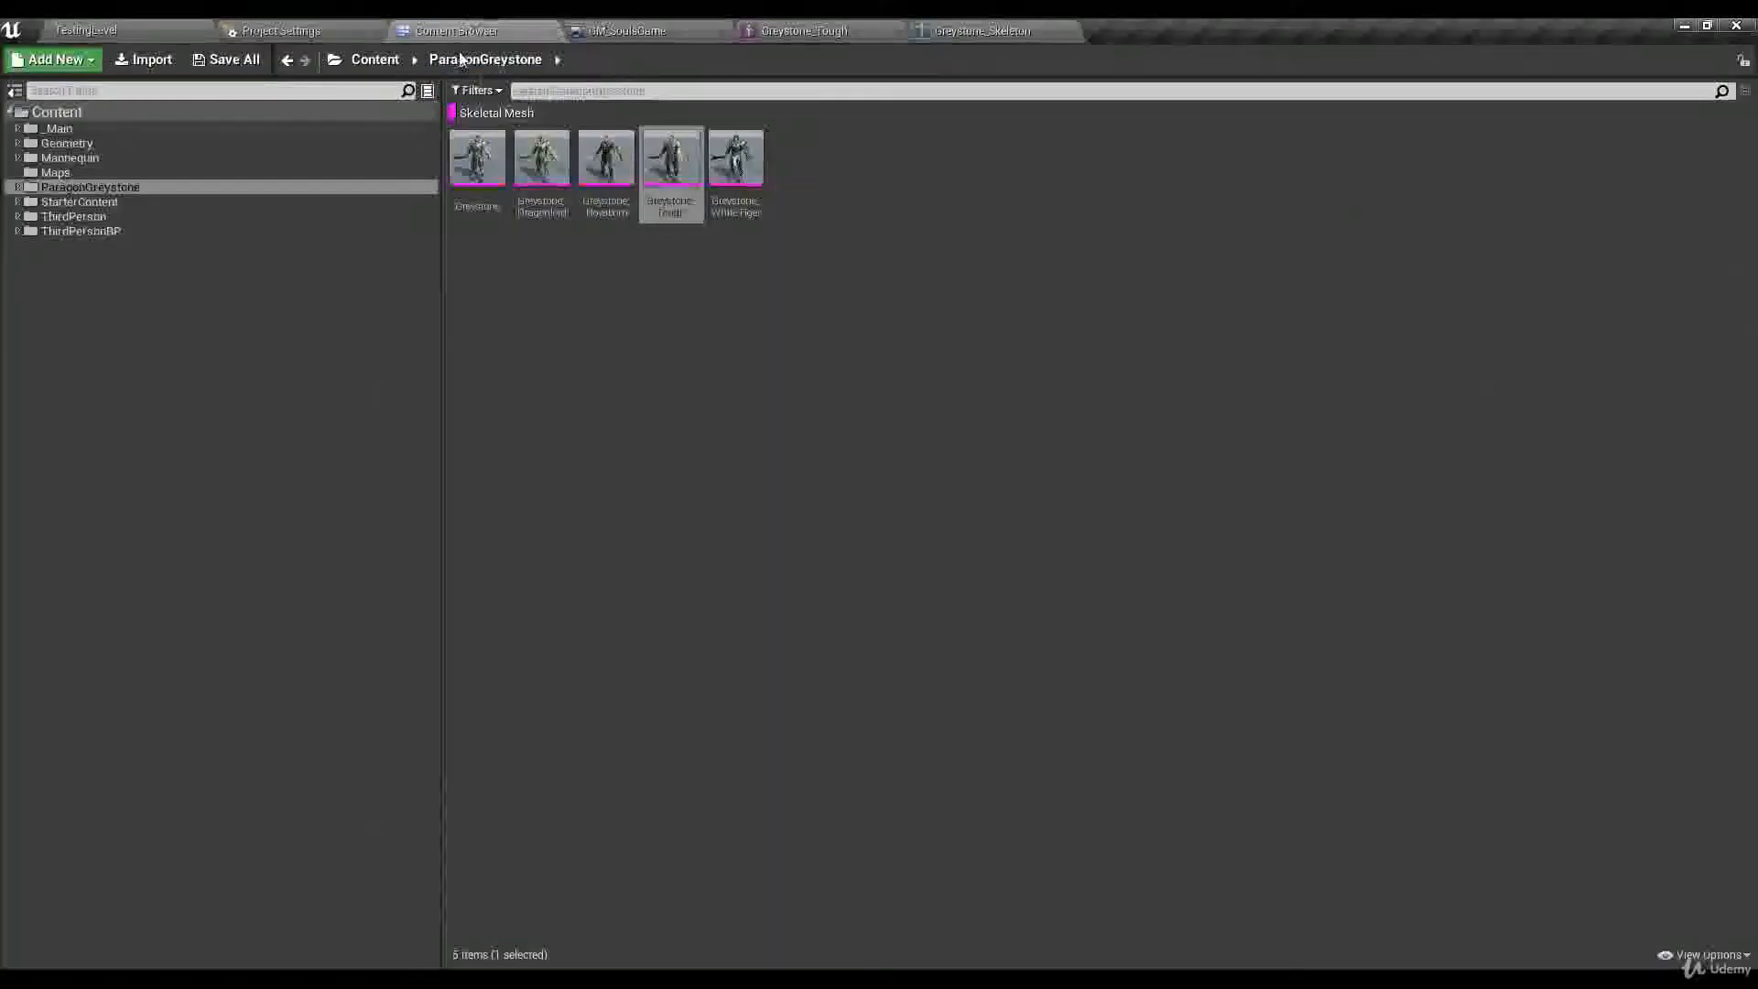
left_click(58, 129)
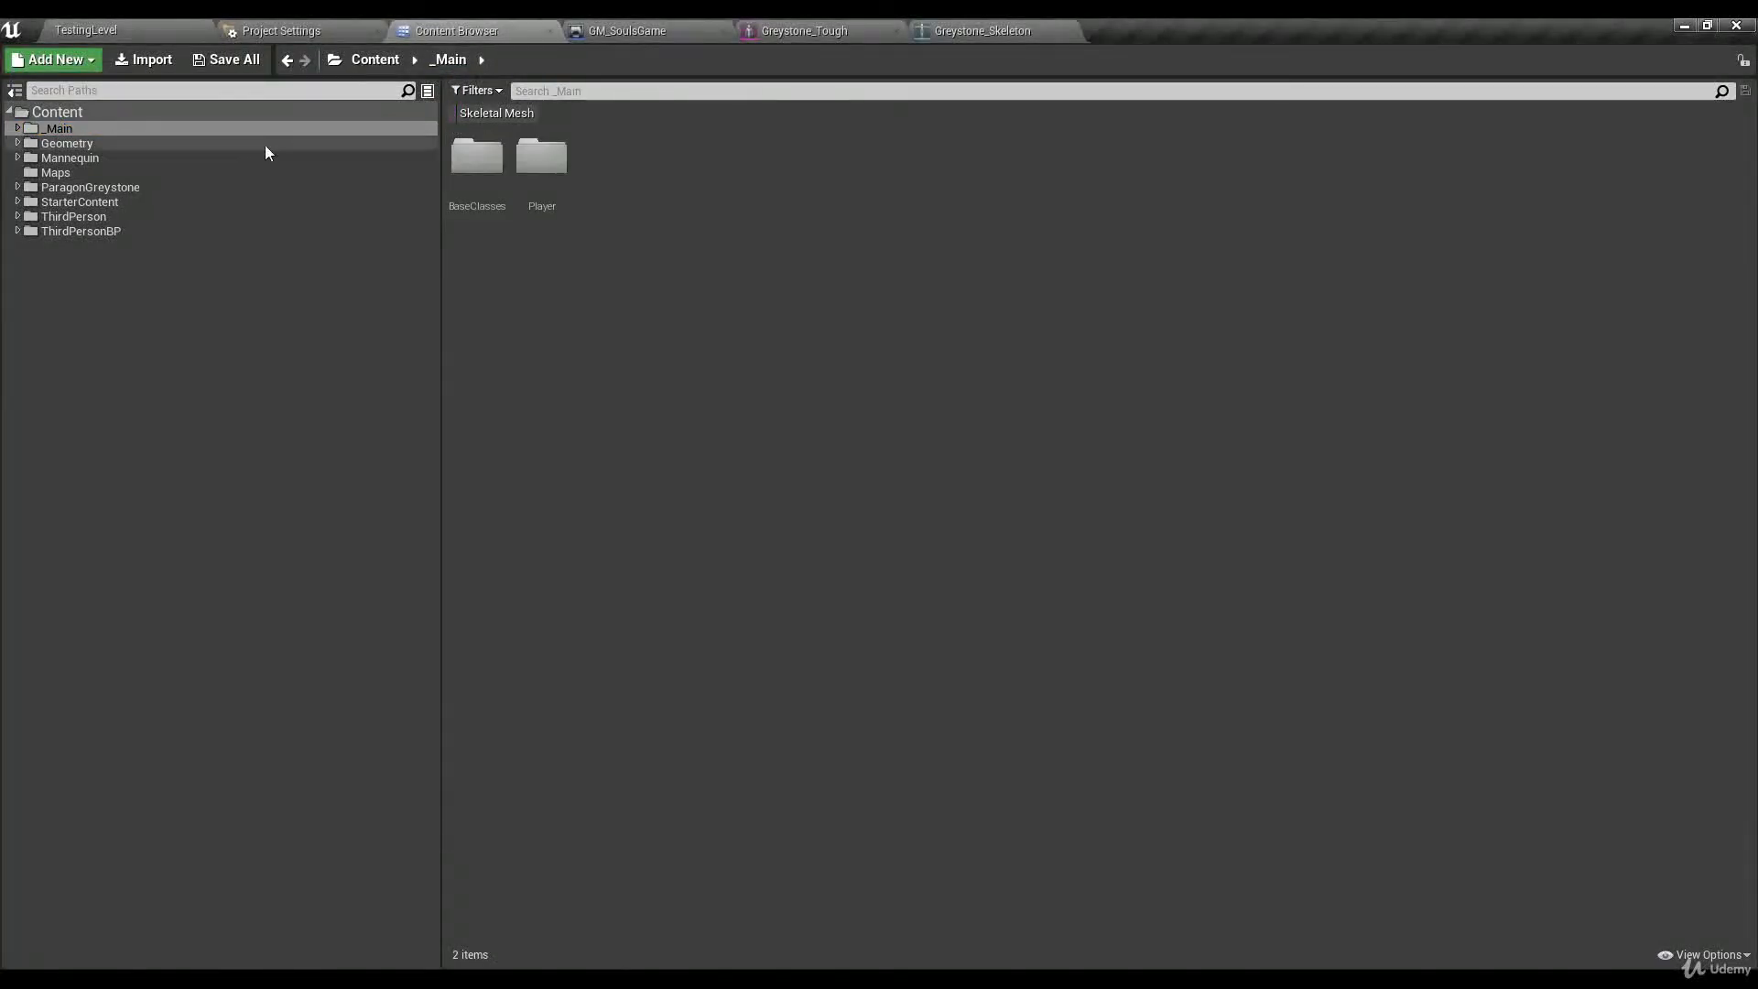
double_click(539, 165)
right_click(596, 233)
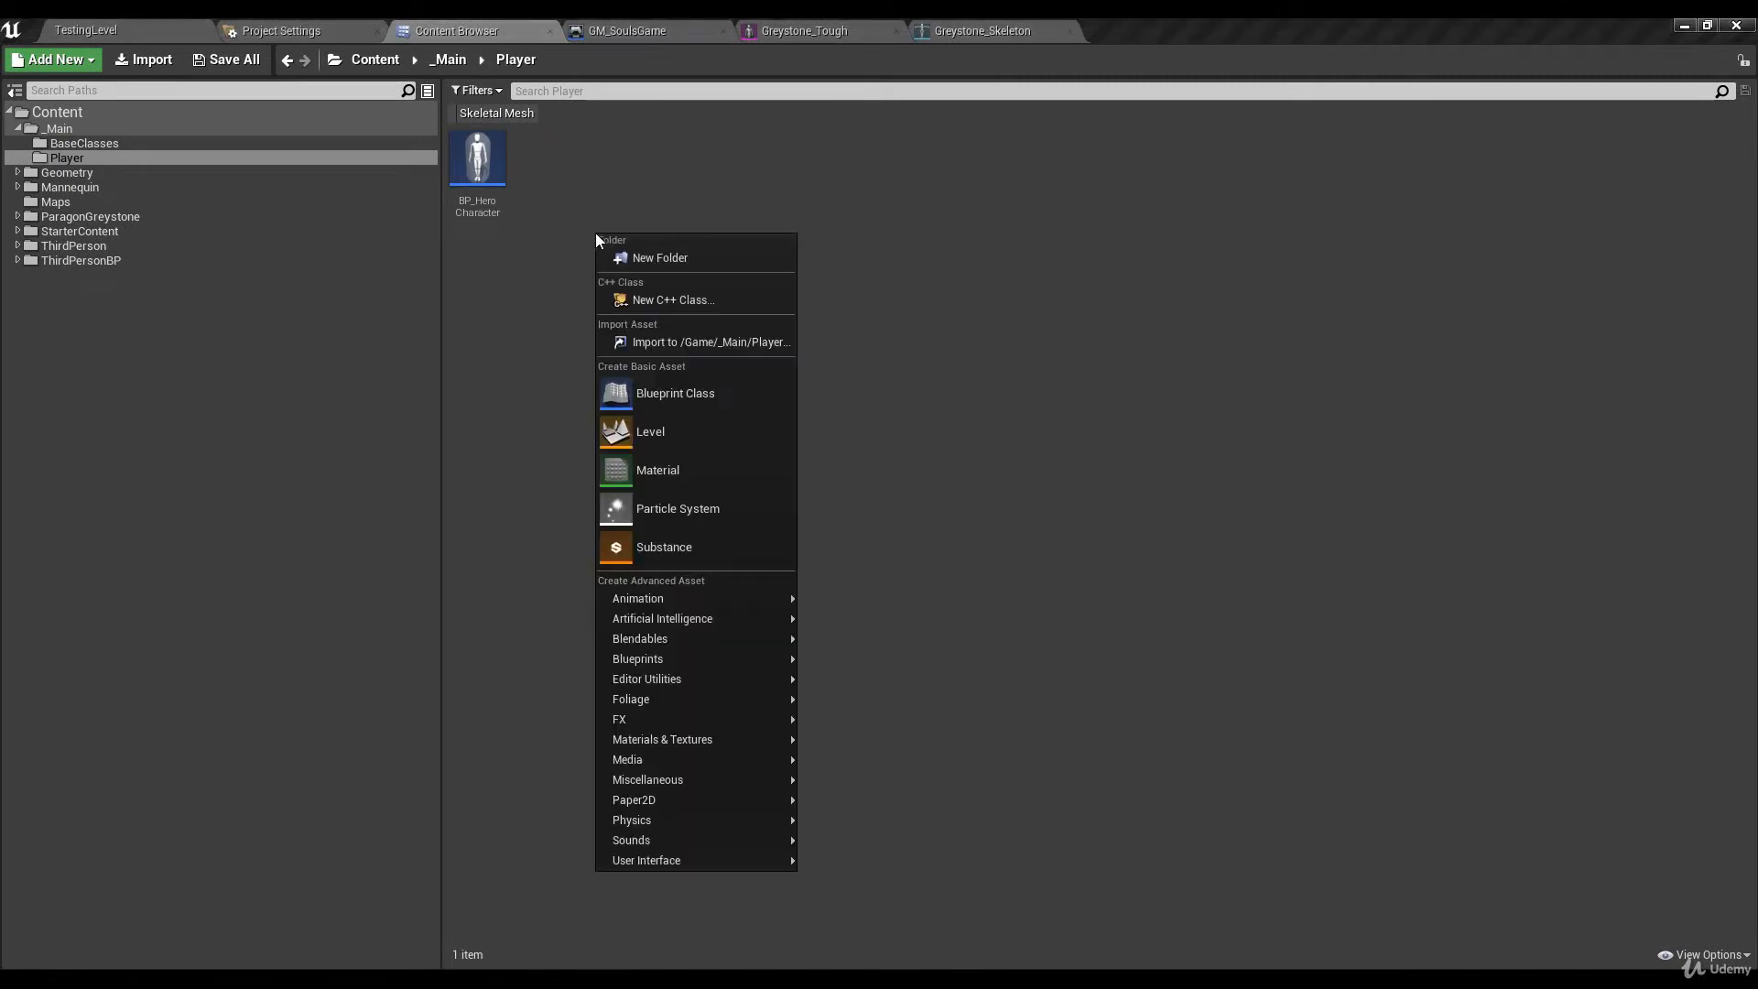
left_click(690, 344)
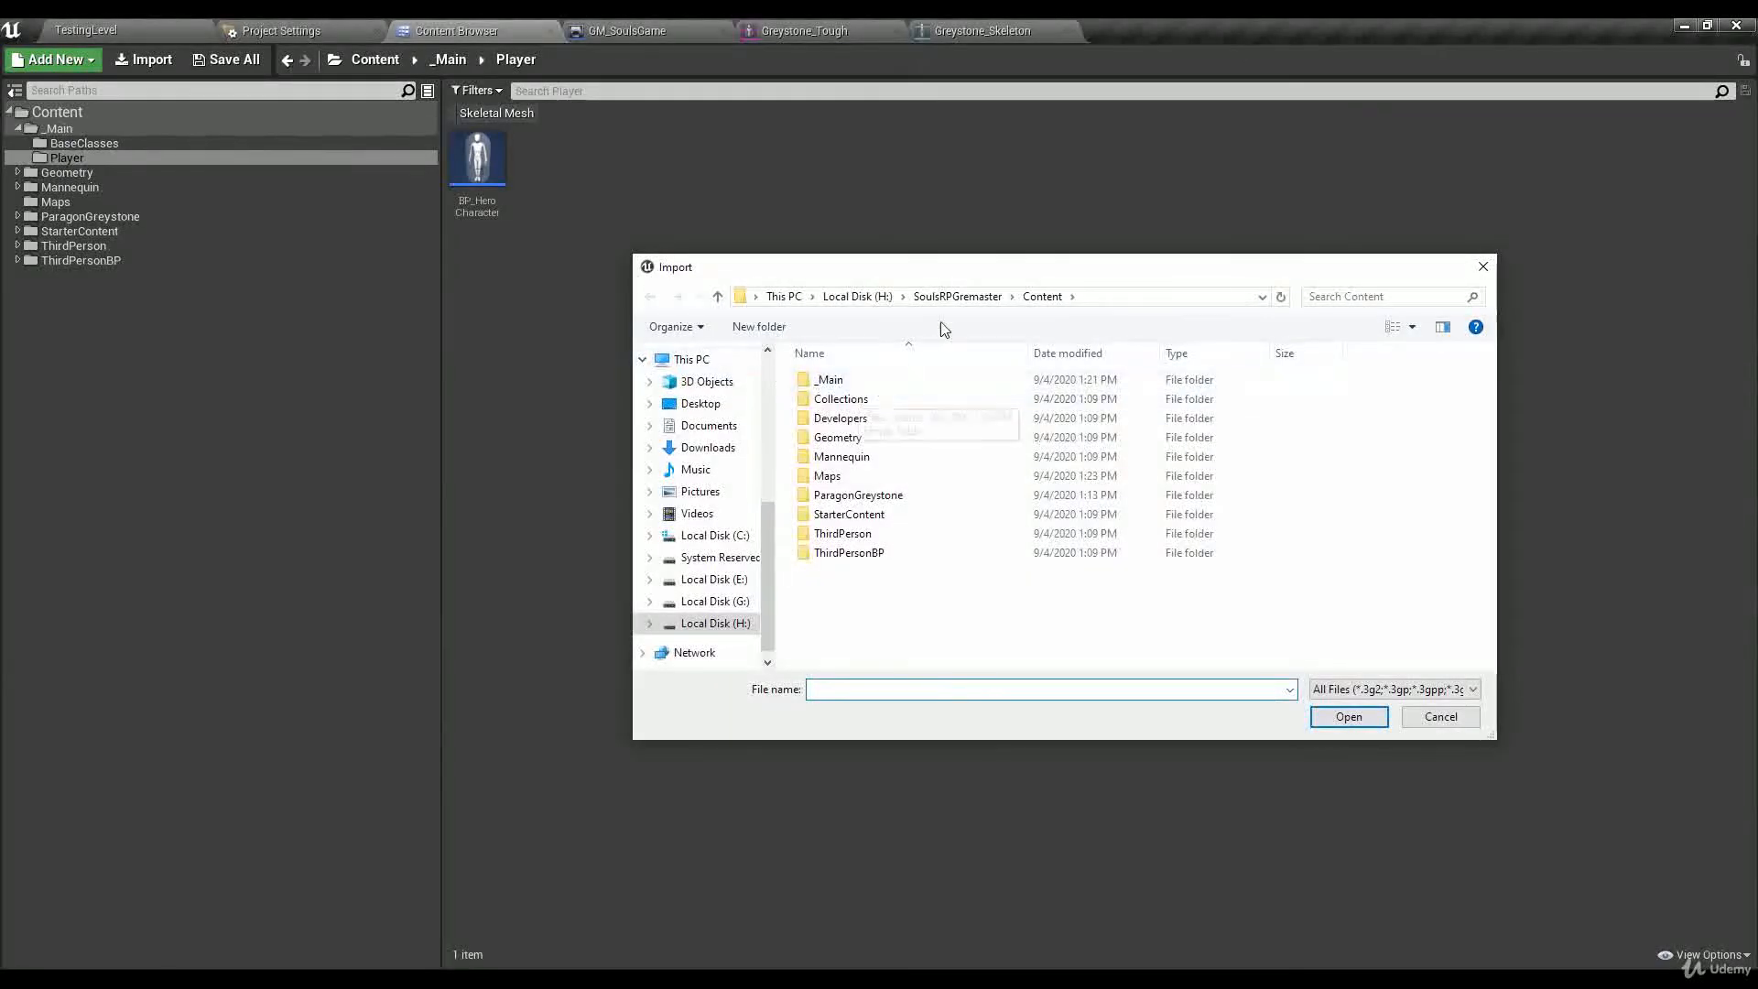
left_click(948, 296)
double_click(837, 379)
left_click(861, 383)
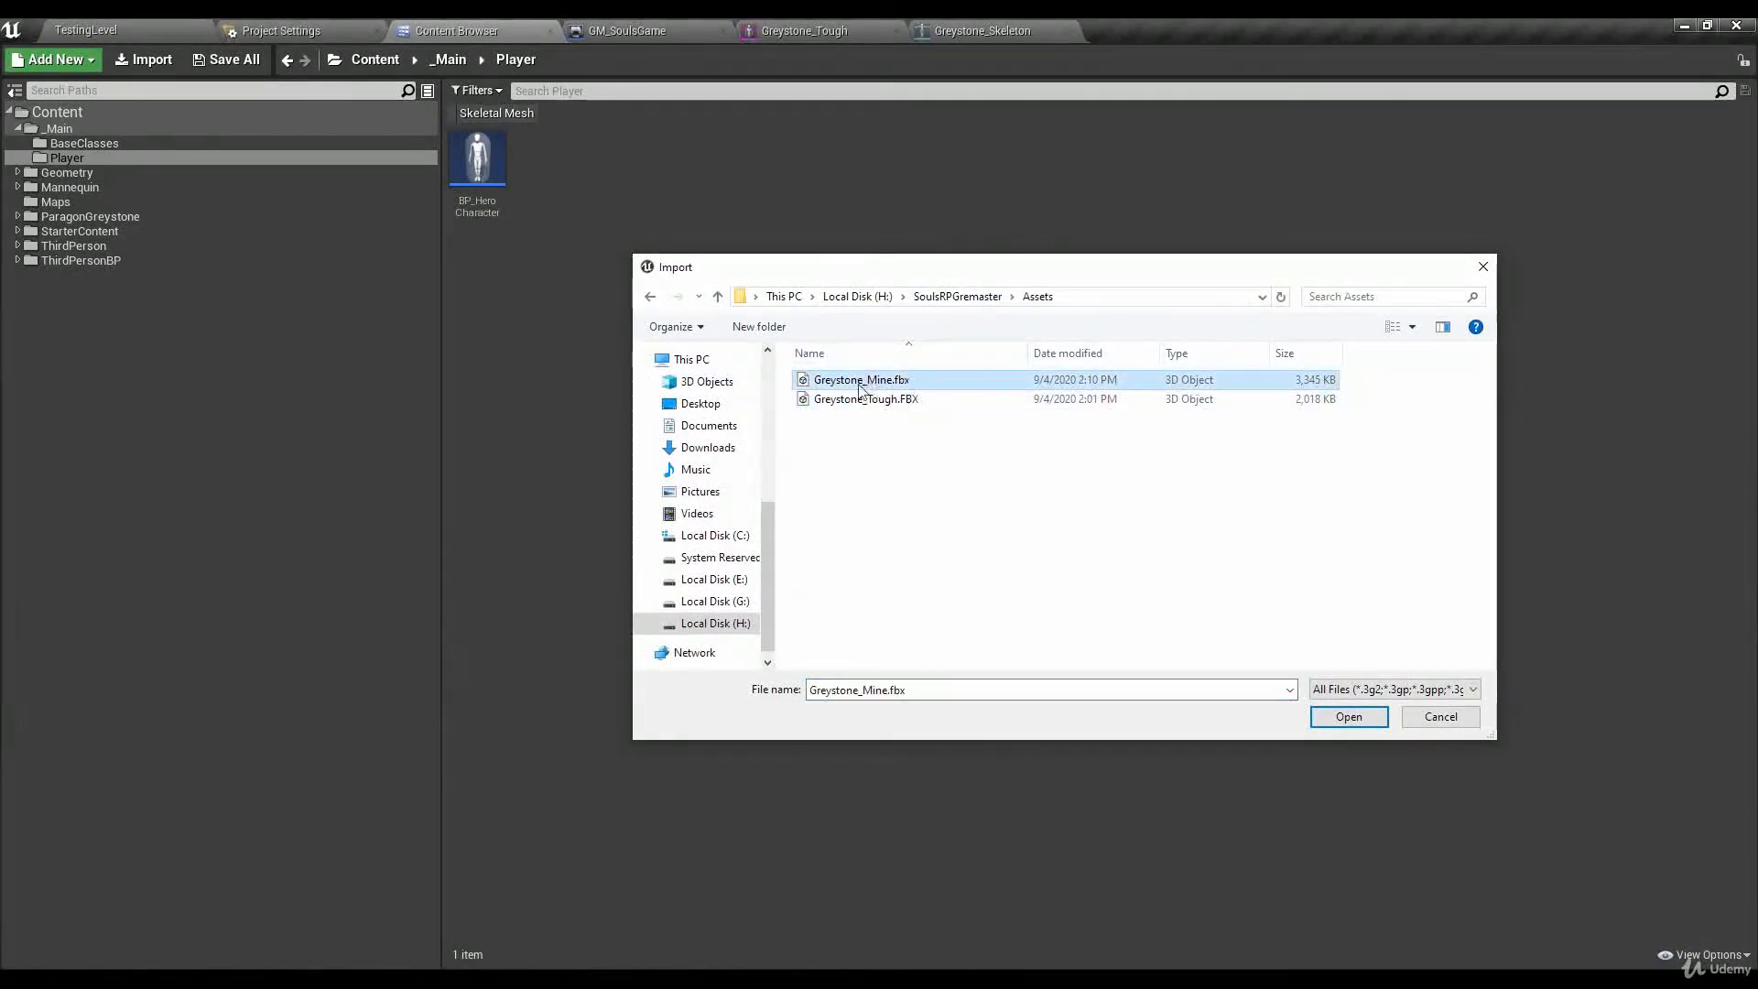
left_click(1337, 723)
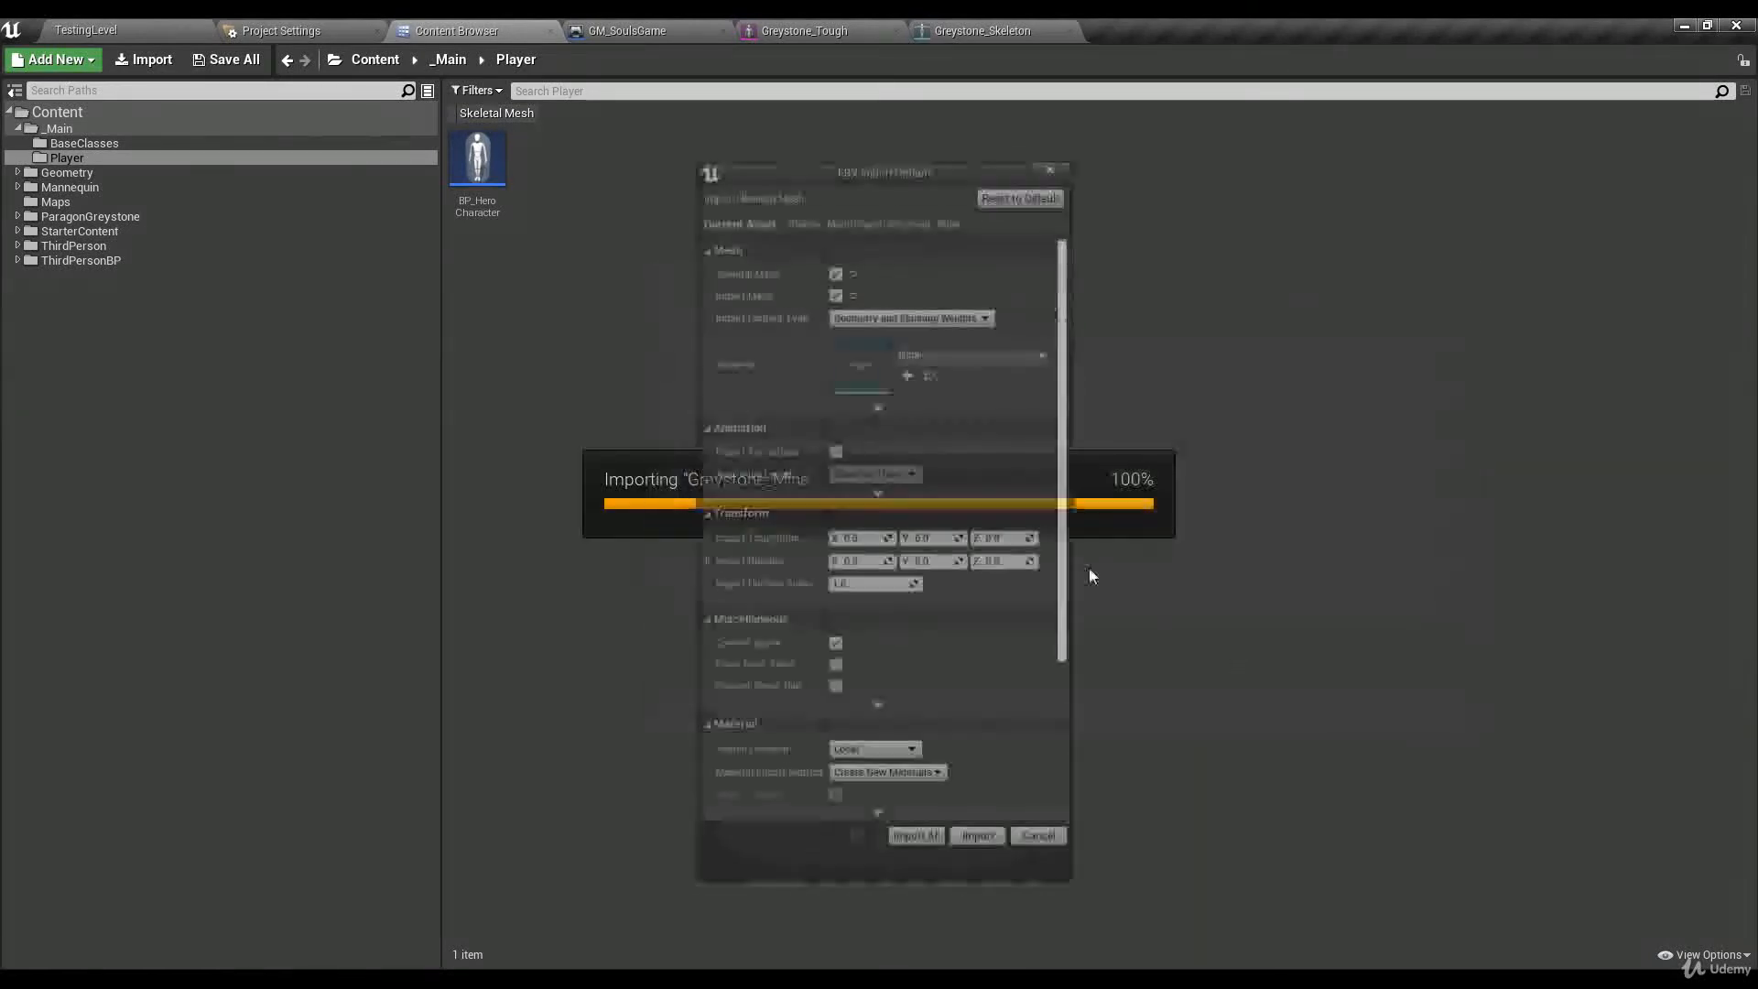
Step: Assign Greystone_Skeleton as the skeleton for the Greystone_Mine import
left_click_drag(836, 172, 730, 180)
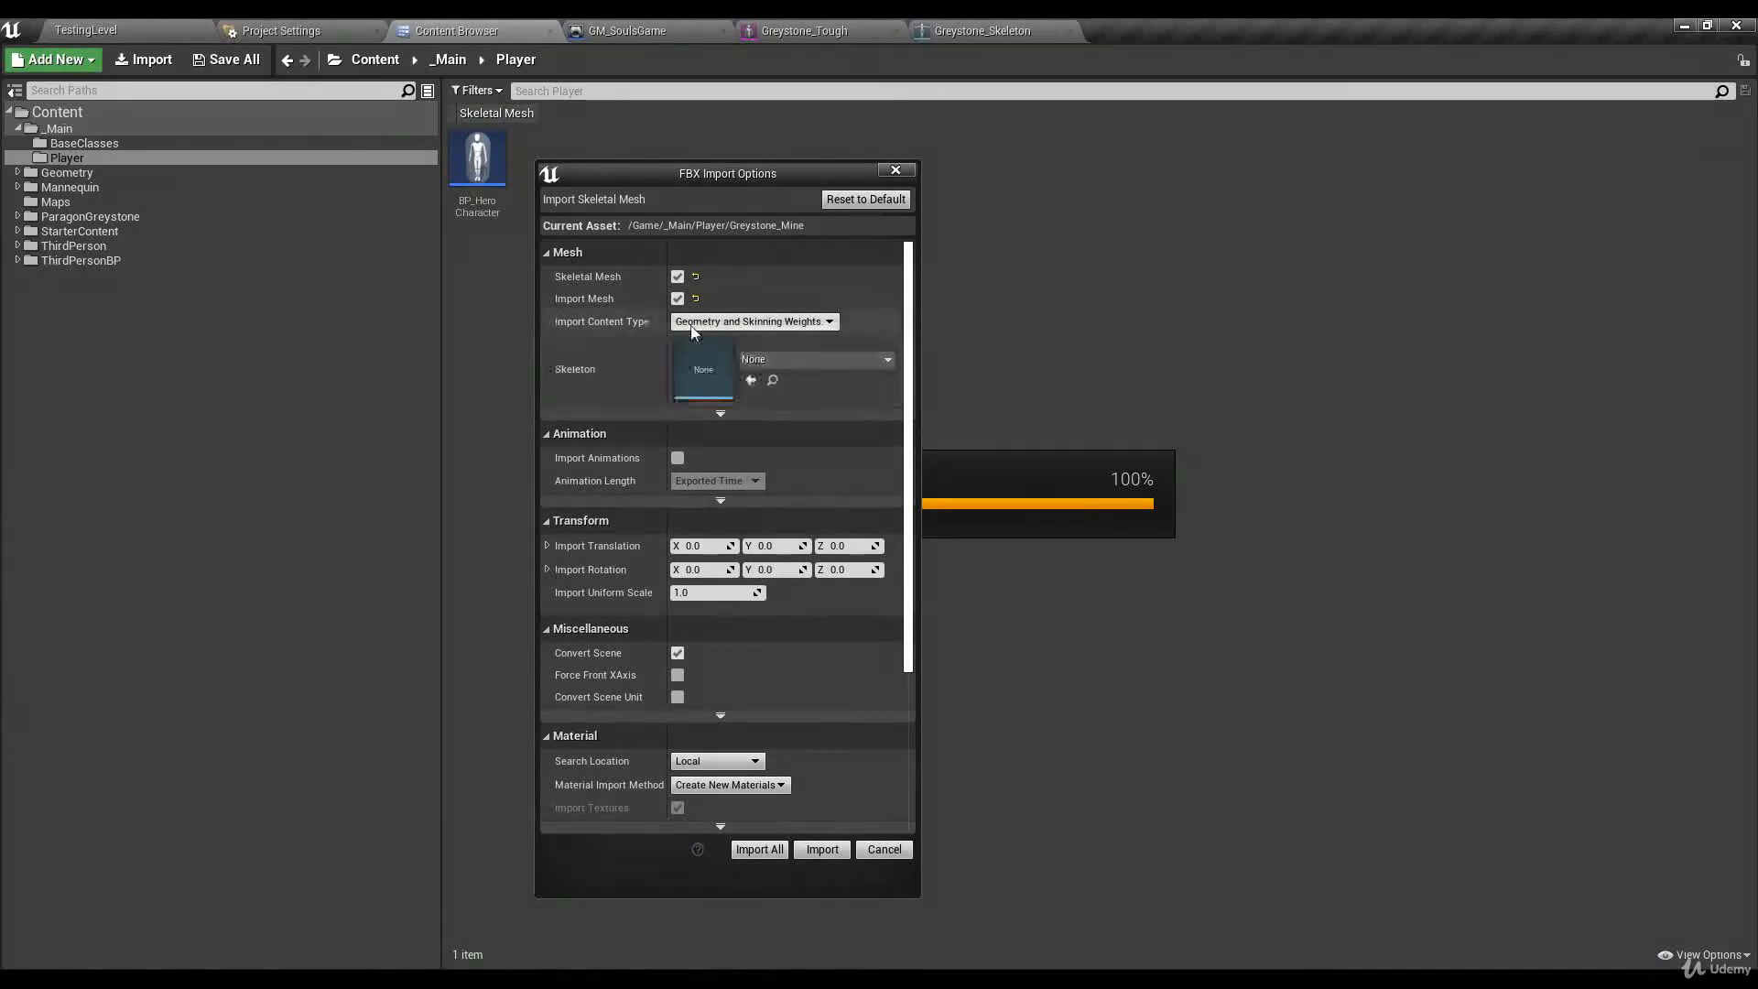
left_click(778, 358)
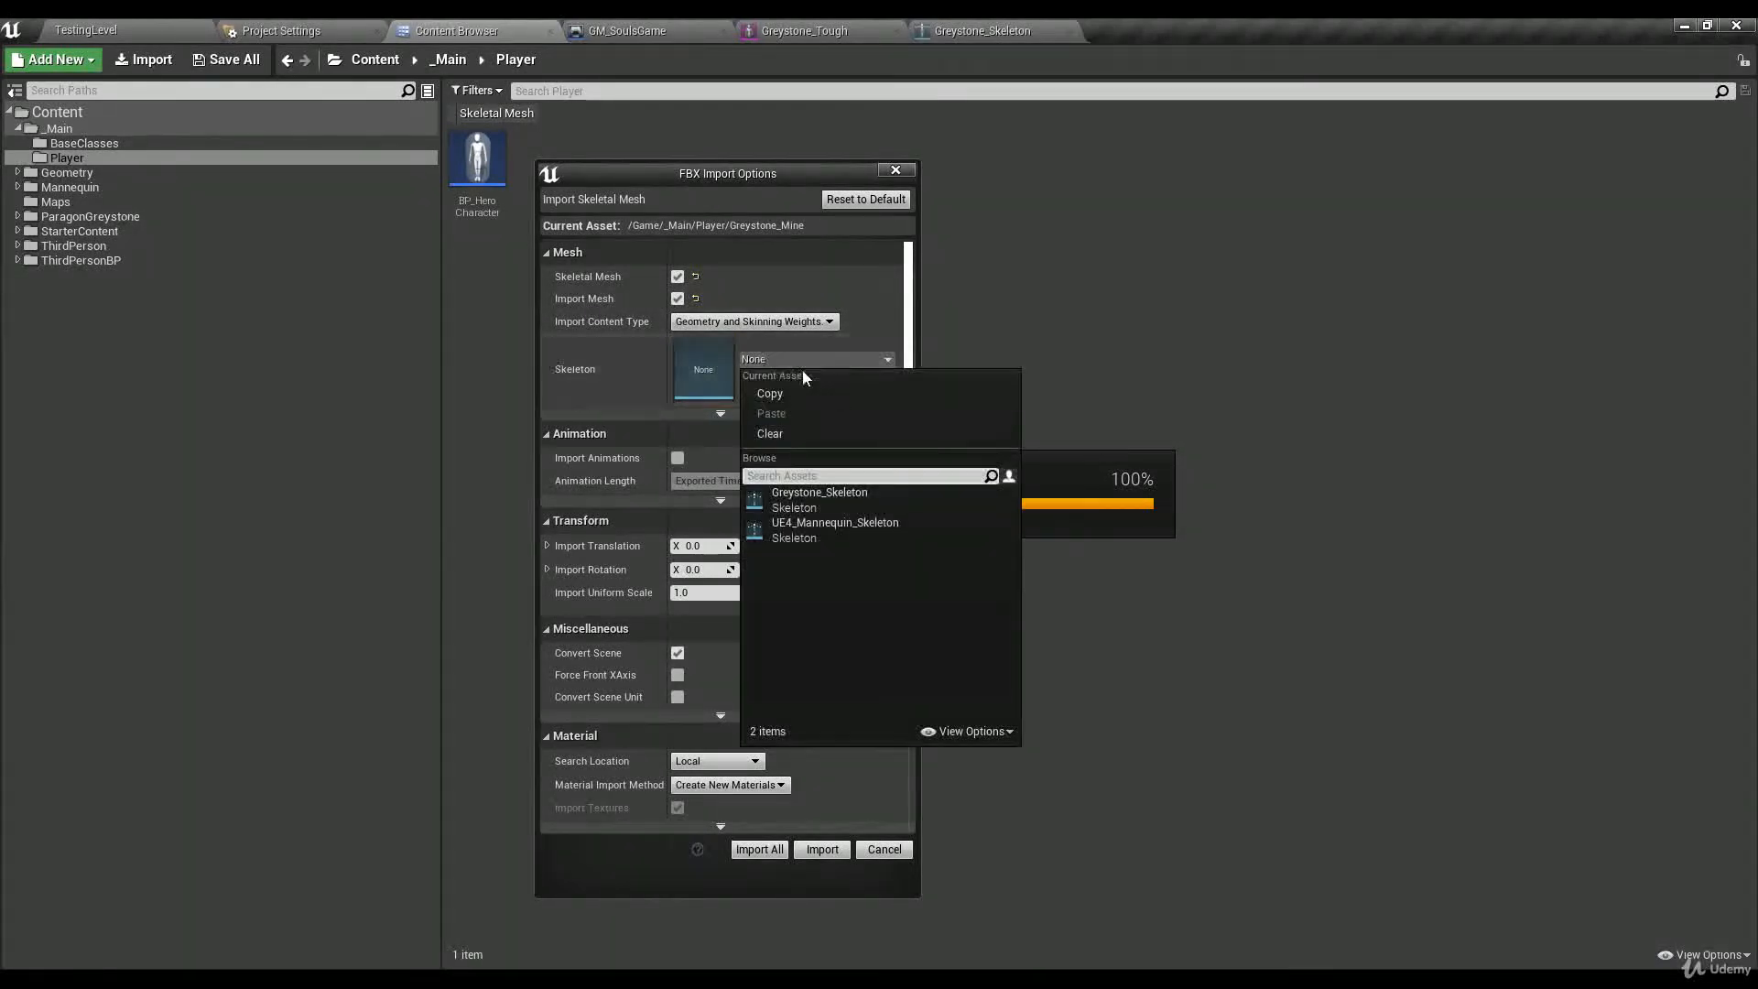
left_click(838, 500)
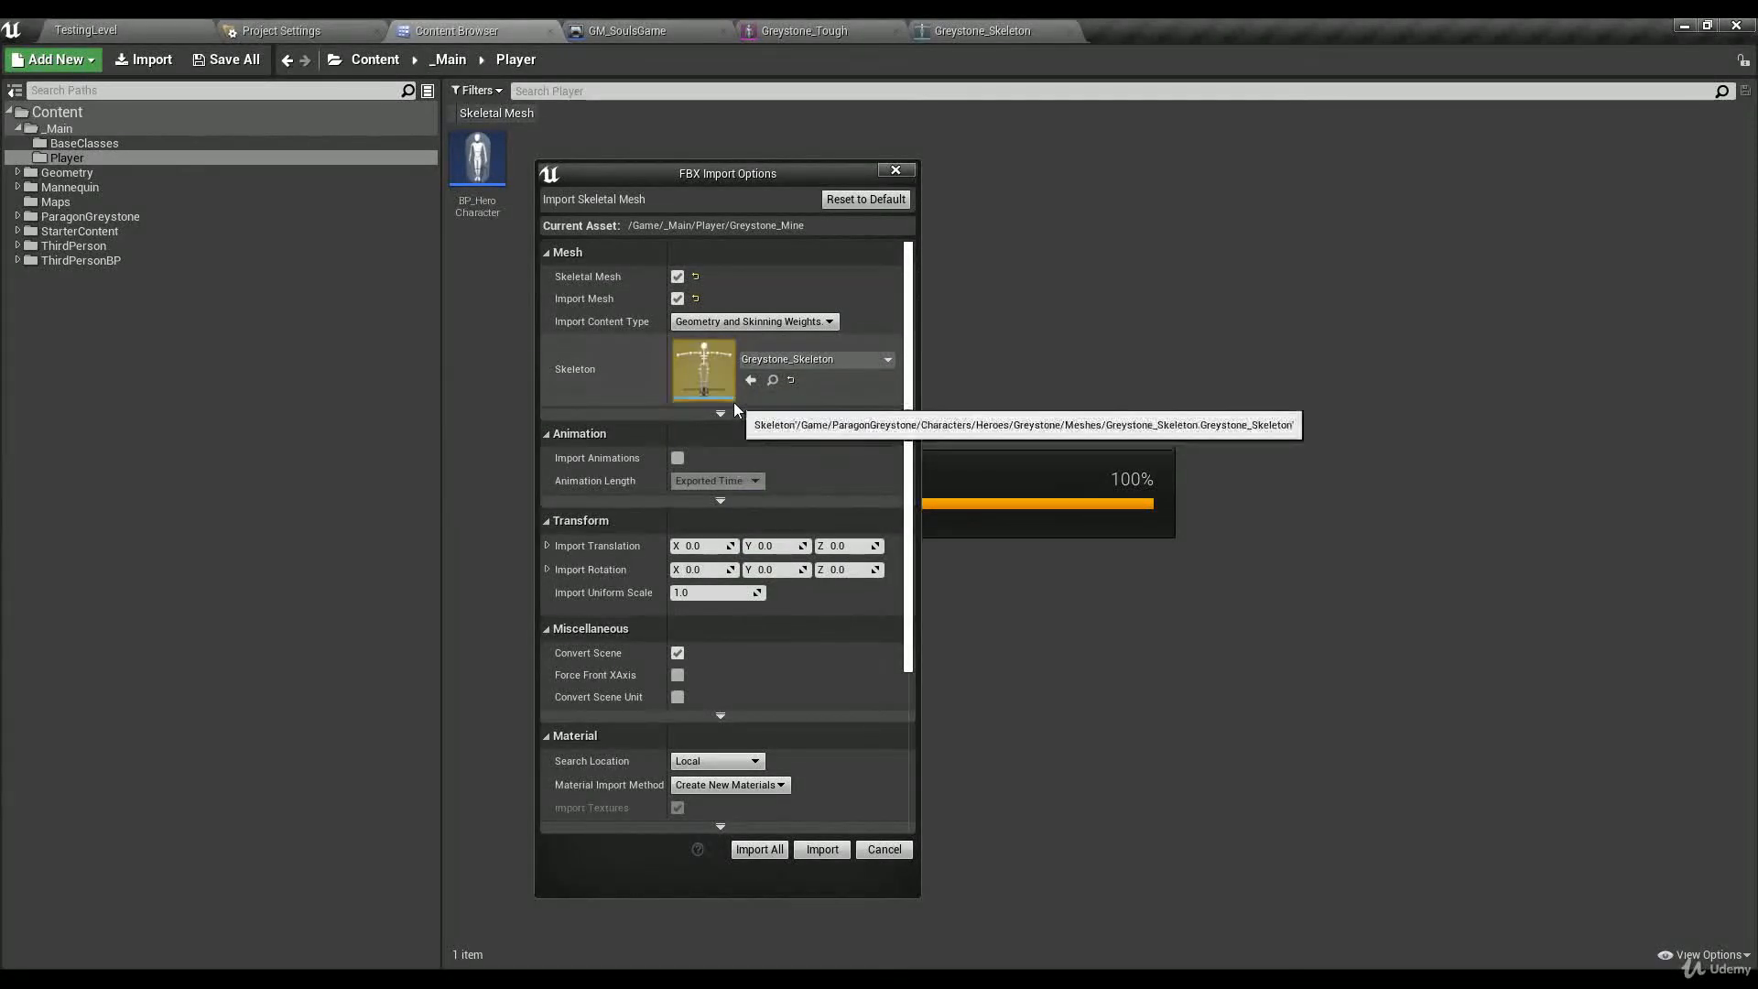
Step: Set the Material Import Method to Do Not Create Material and leave Import Textures off
scroll(732, 405, "down", 3)
scroll(732, 447, "down", 2)
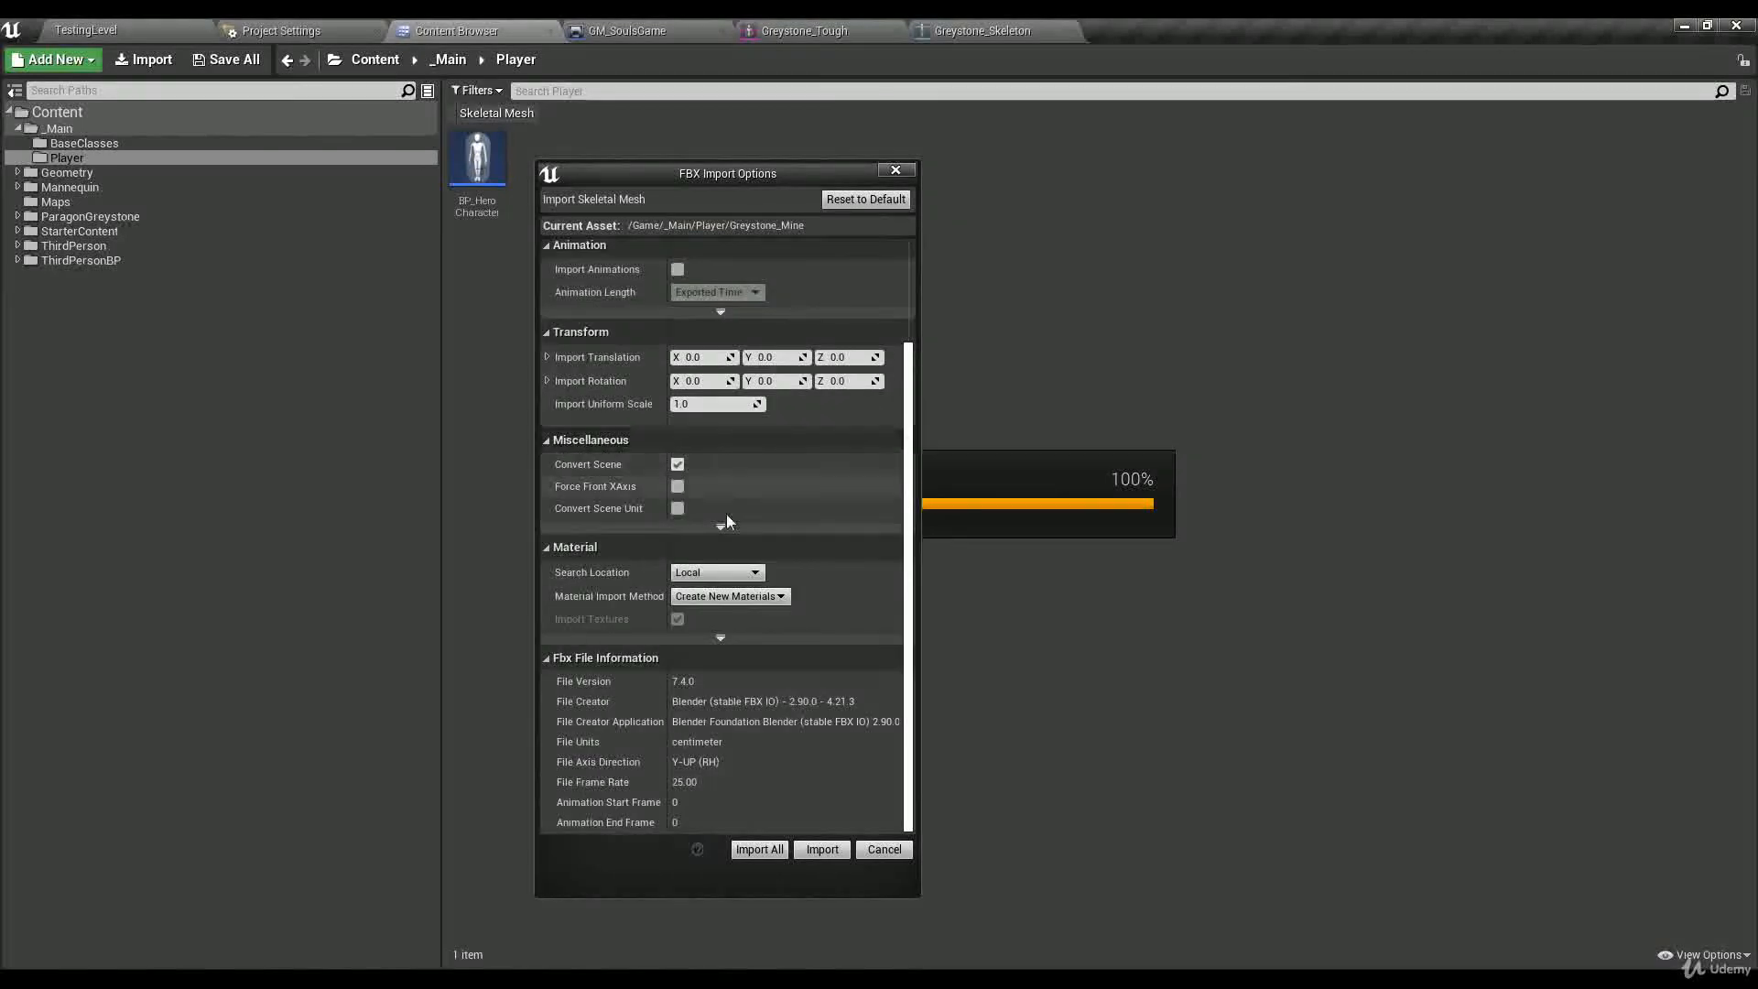
left_click(721, 639)
left_click(739, 597)
left_click(740, 597)
left_click(740, 597)
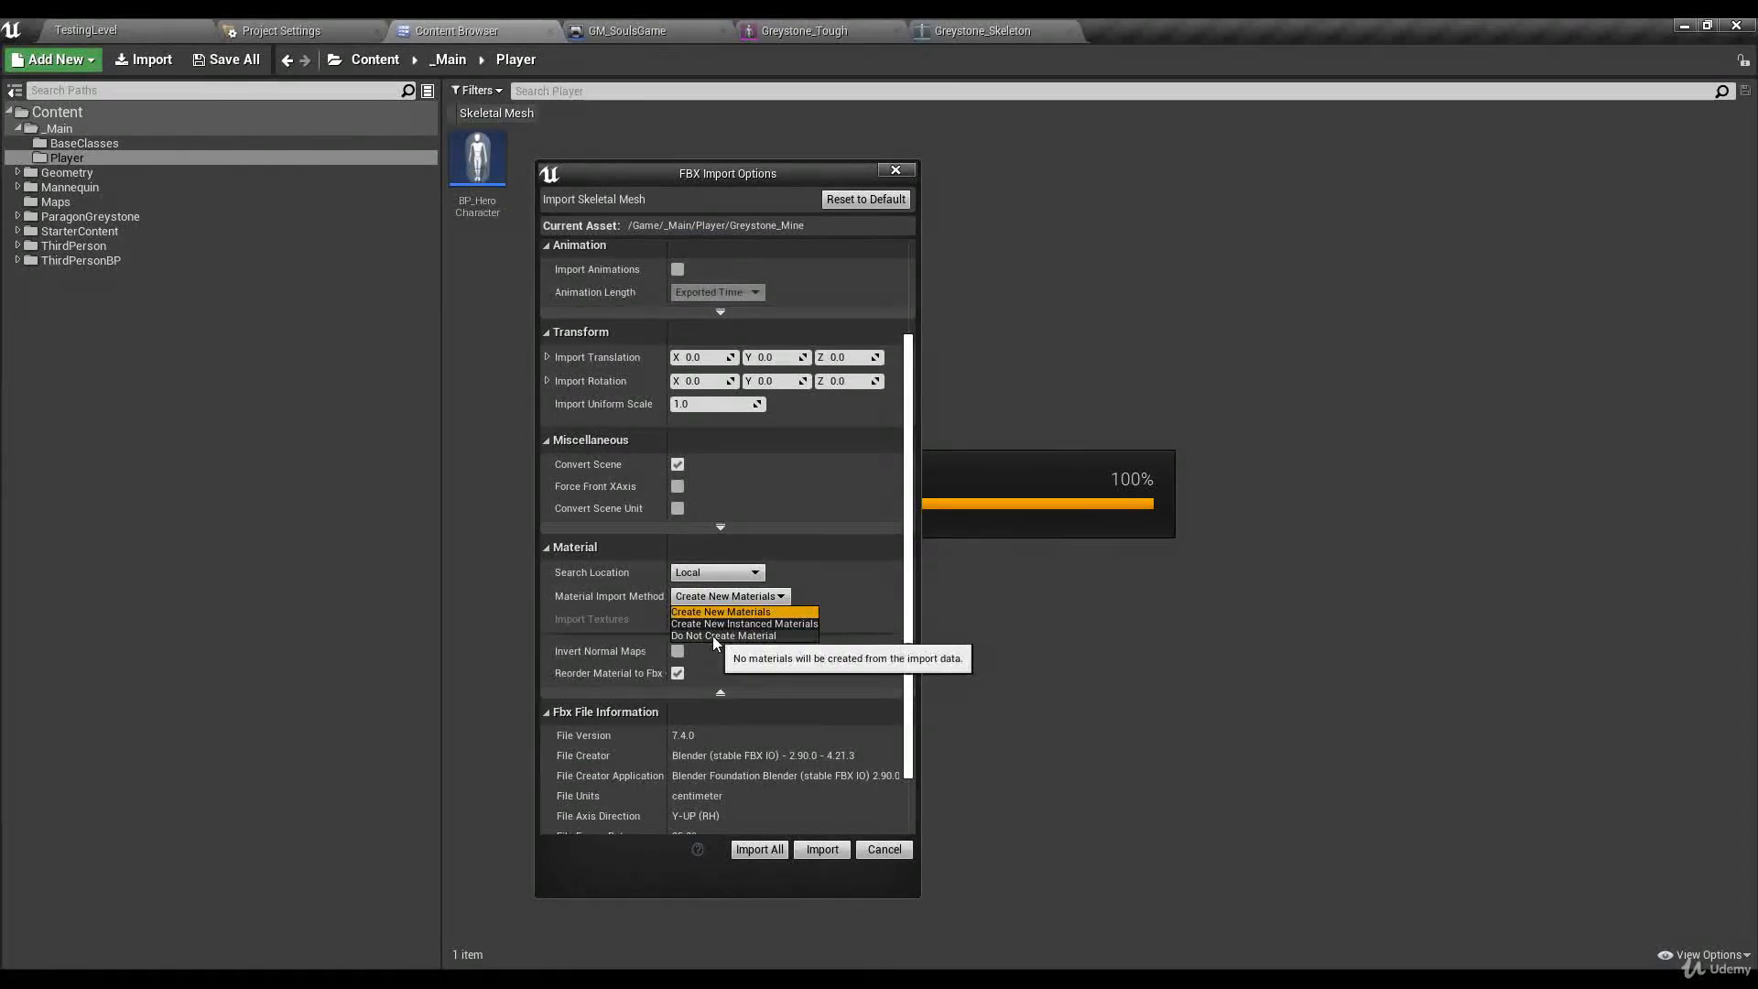
left_click(721, 636)
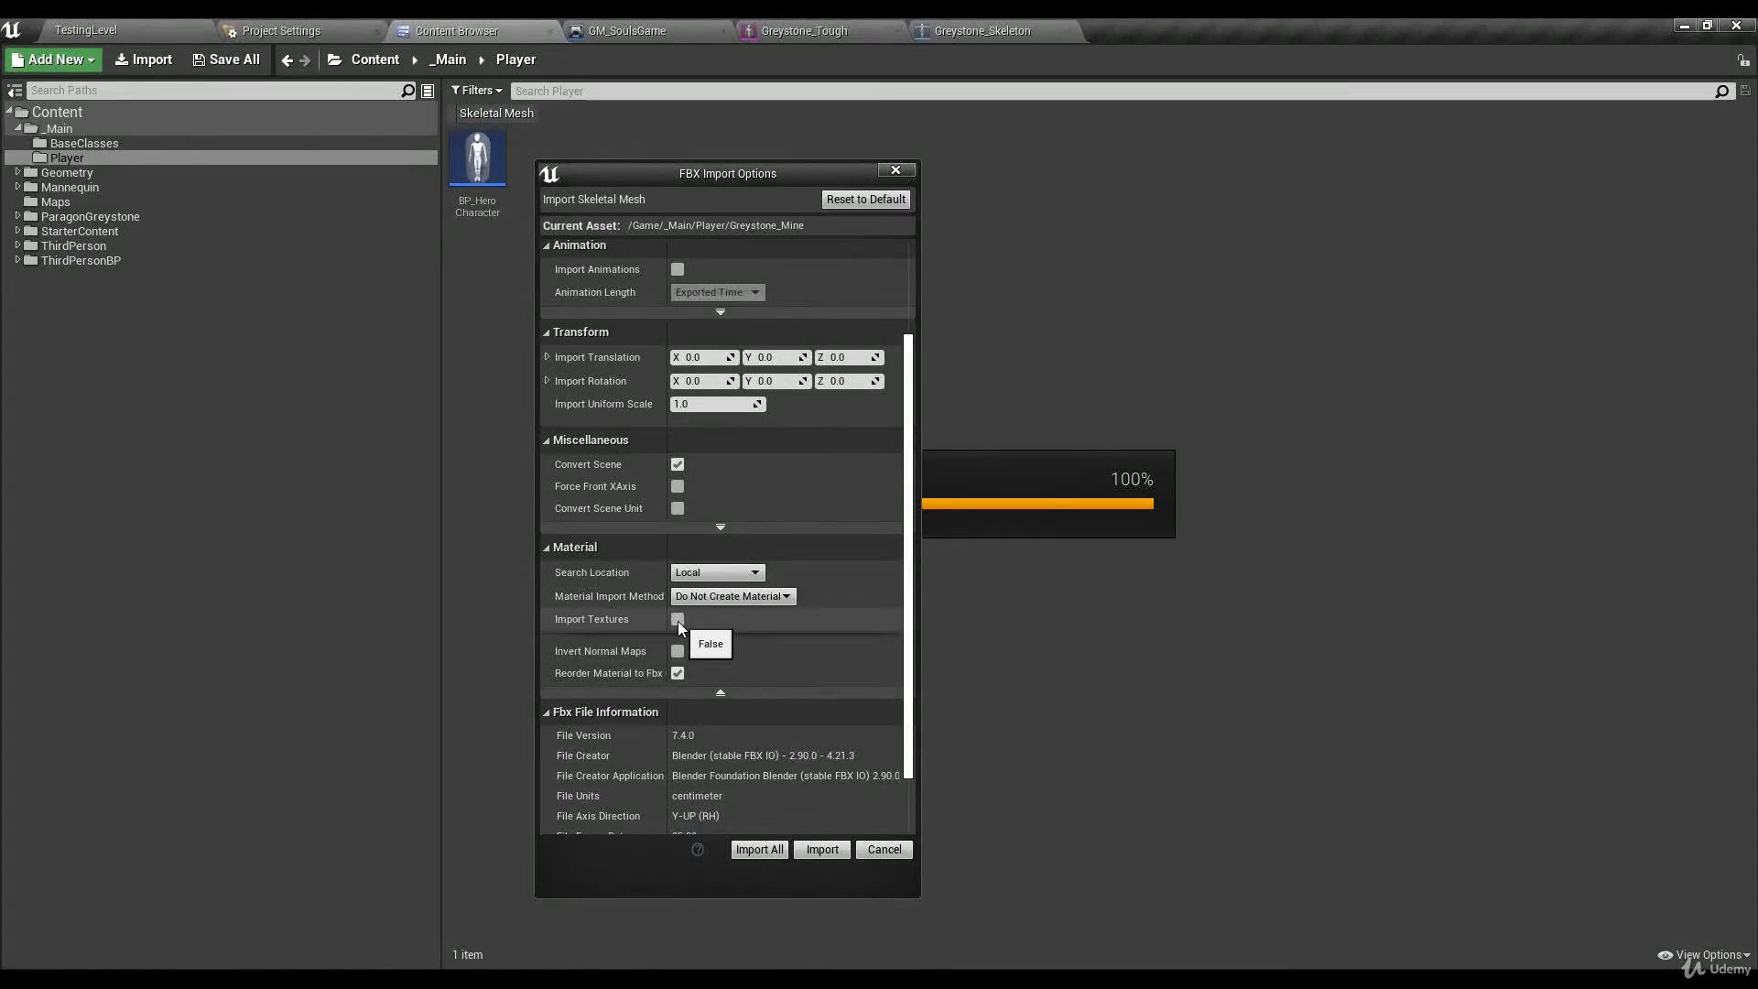
Step: Review the remaining FBX import options, including the advanced animation settings, and import everything into the Player folder
scroll(705, 646, "down", 2)
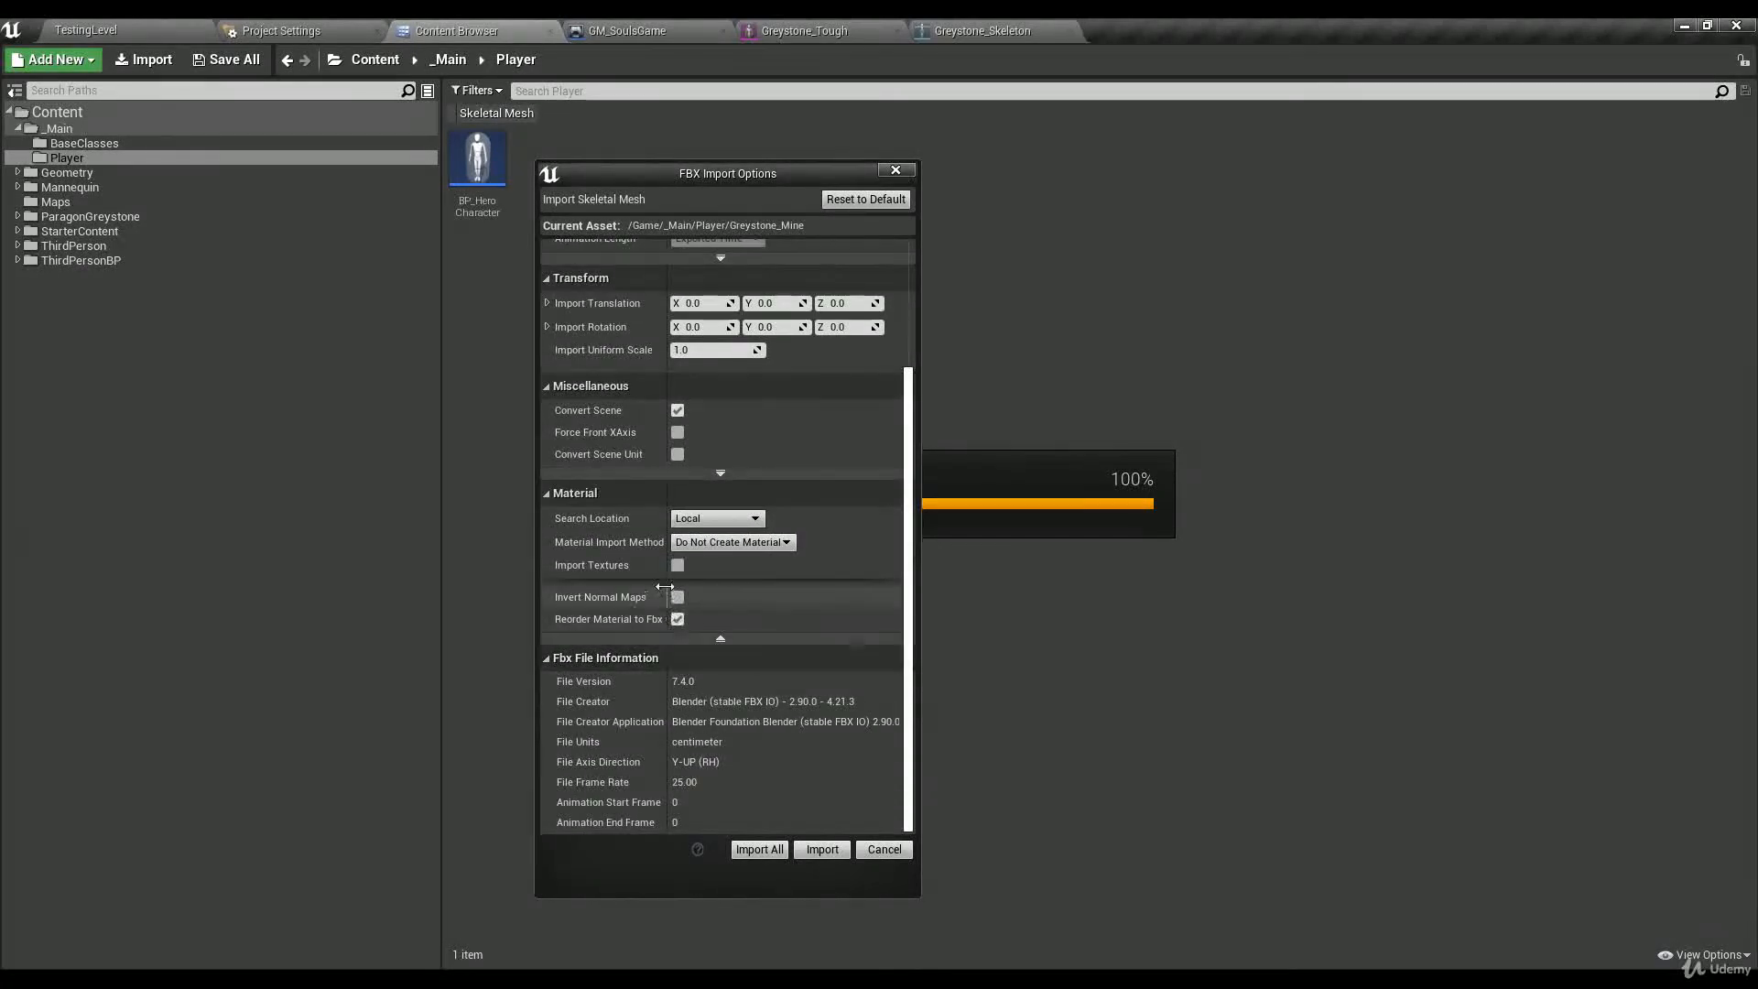
scroll(679, 549, "up", 6)
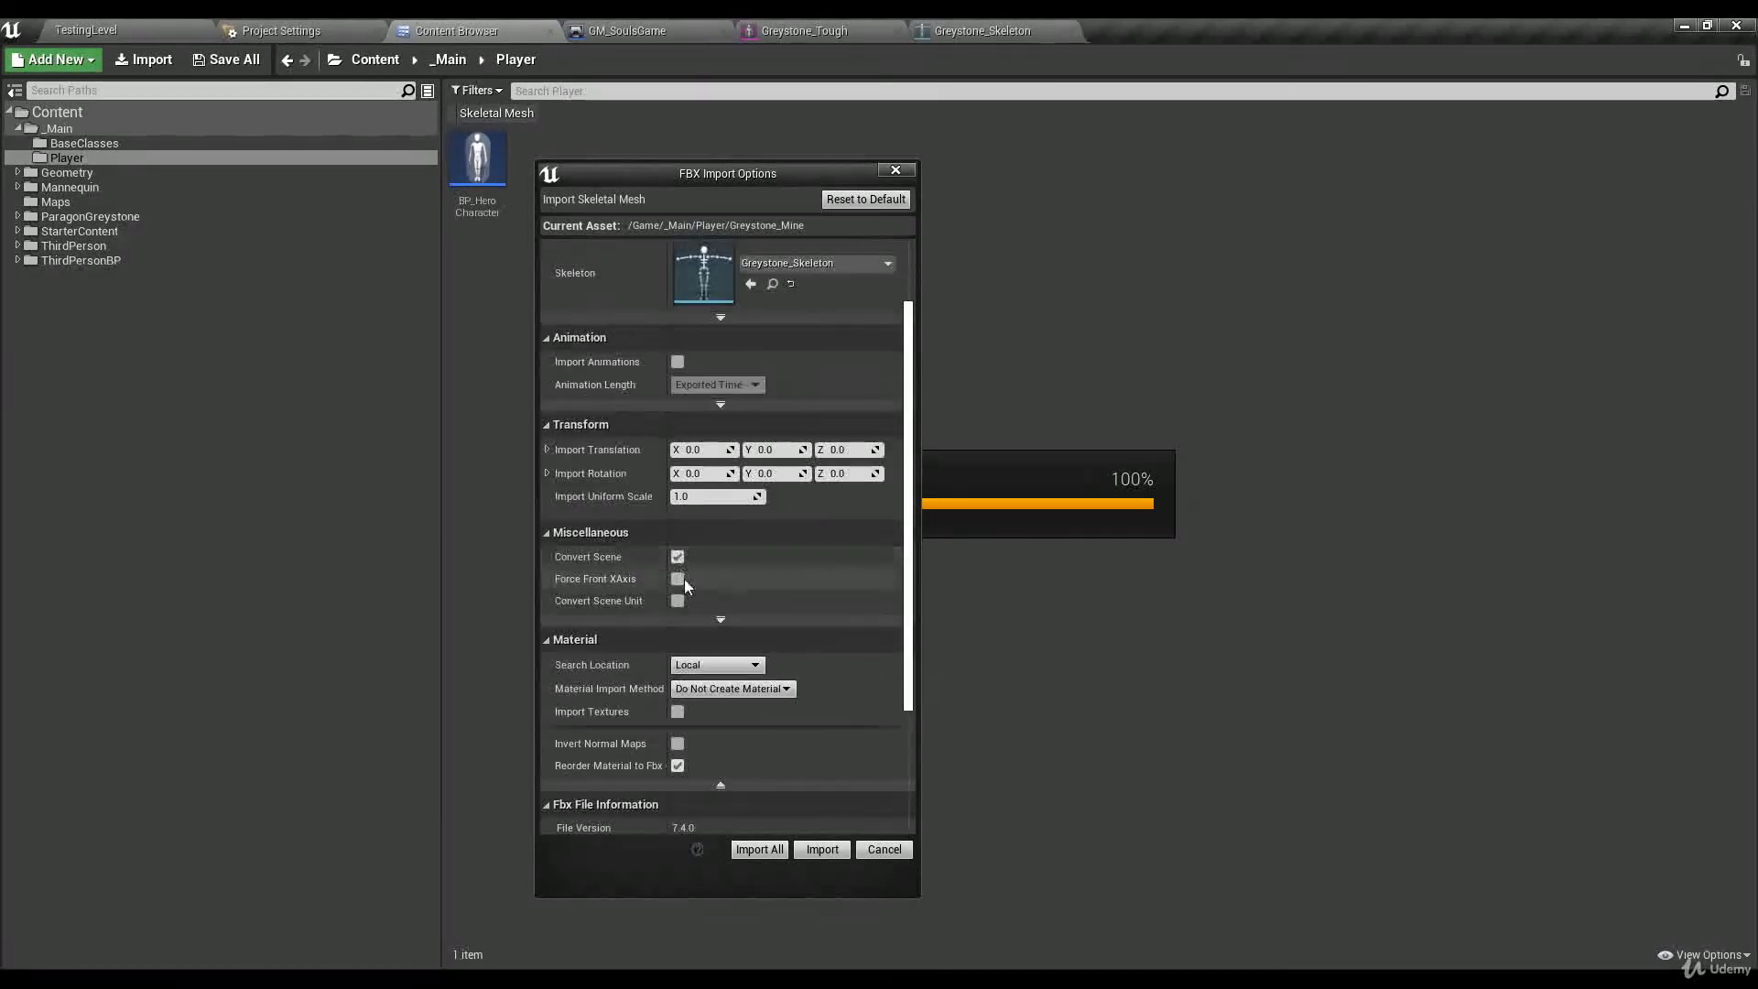
left_click(719, 494)
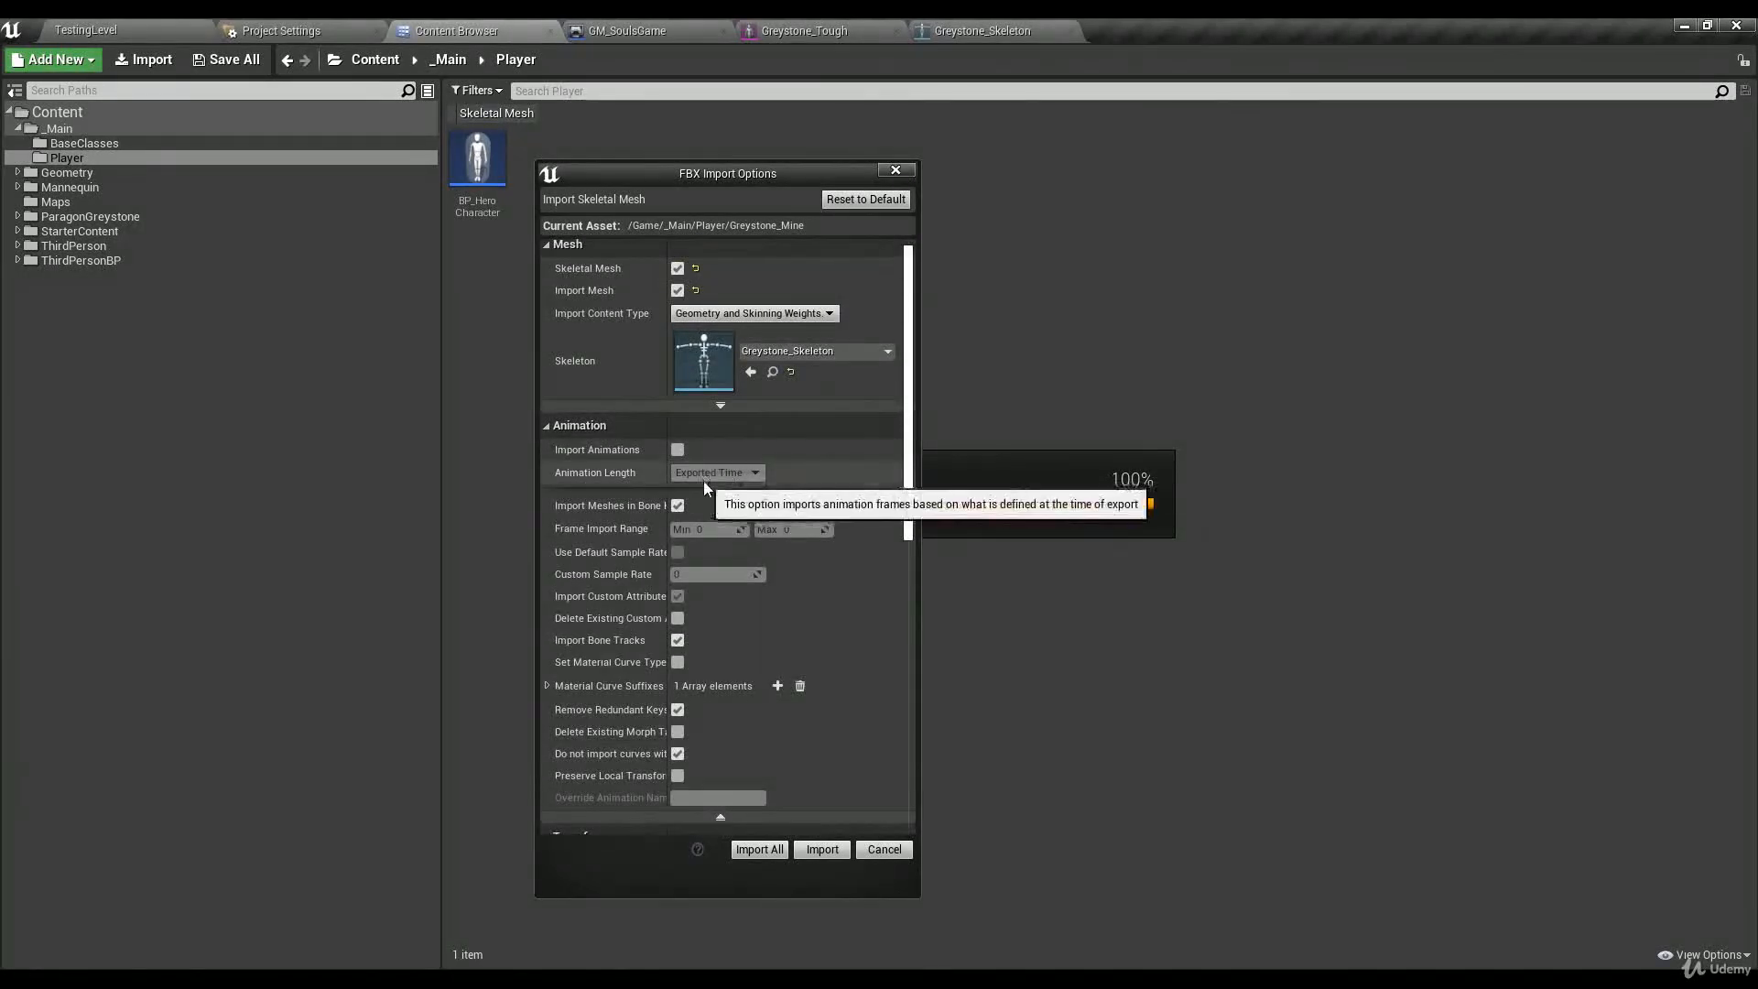
scroll(700, 481, "down", 1)
left_click_drag(665, 492, 707, 494)
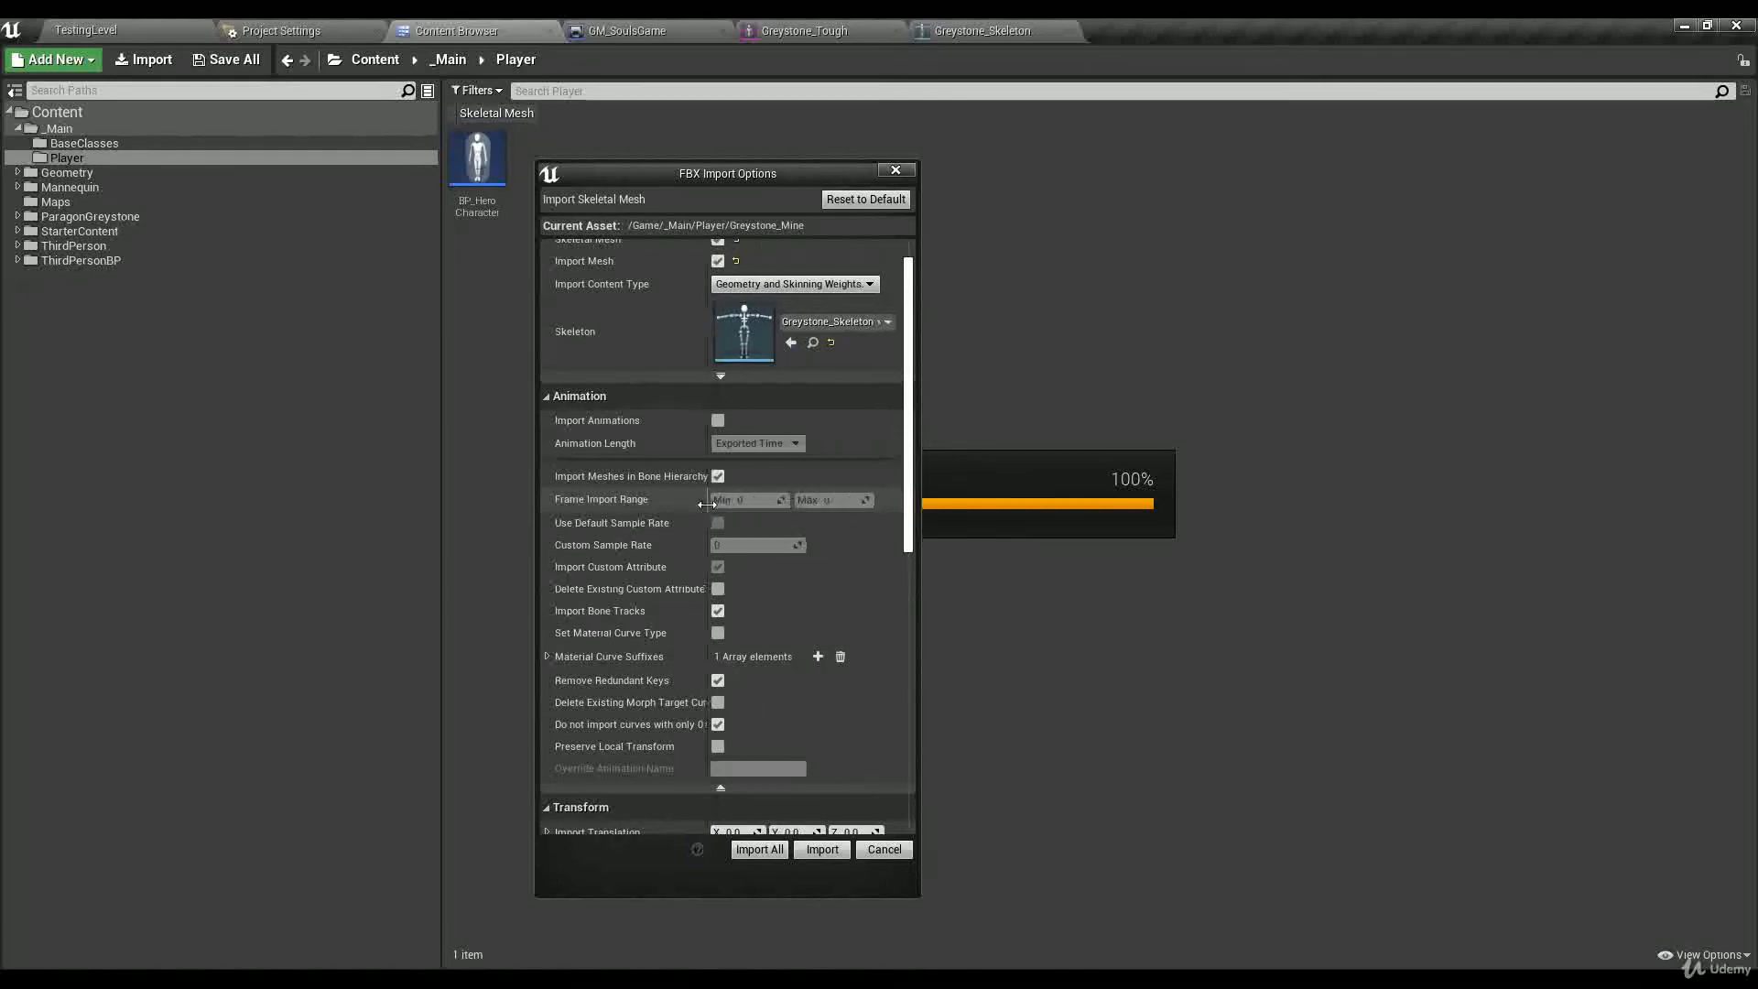
scroll(687, 549, "down", 13)
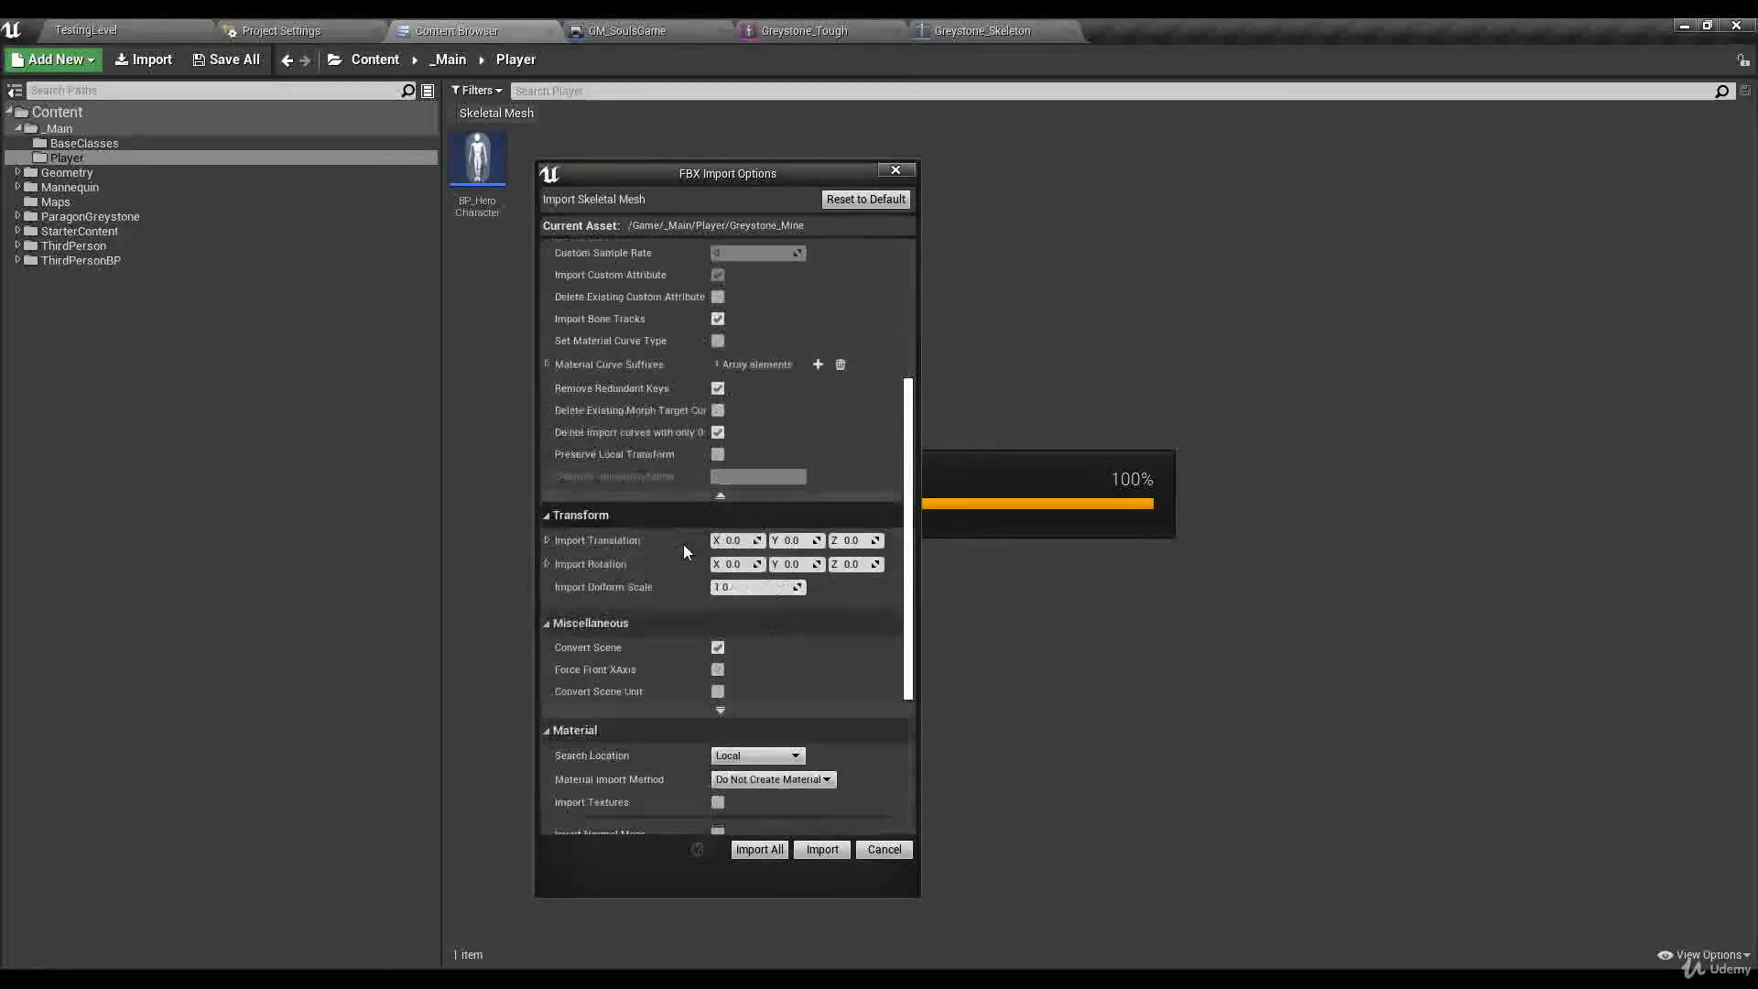
scroll(685, 560, "up", 14)
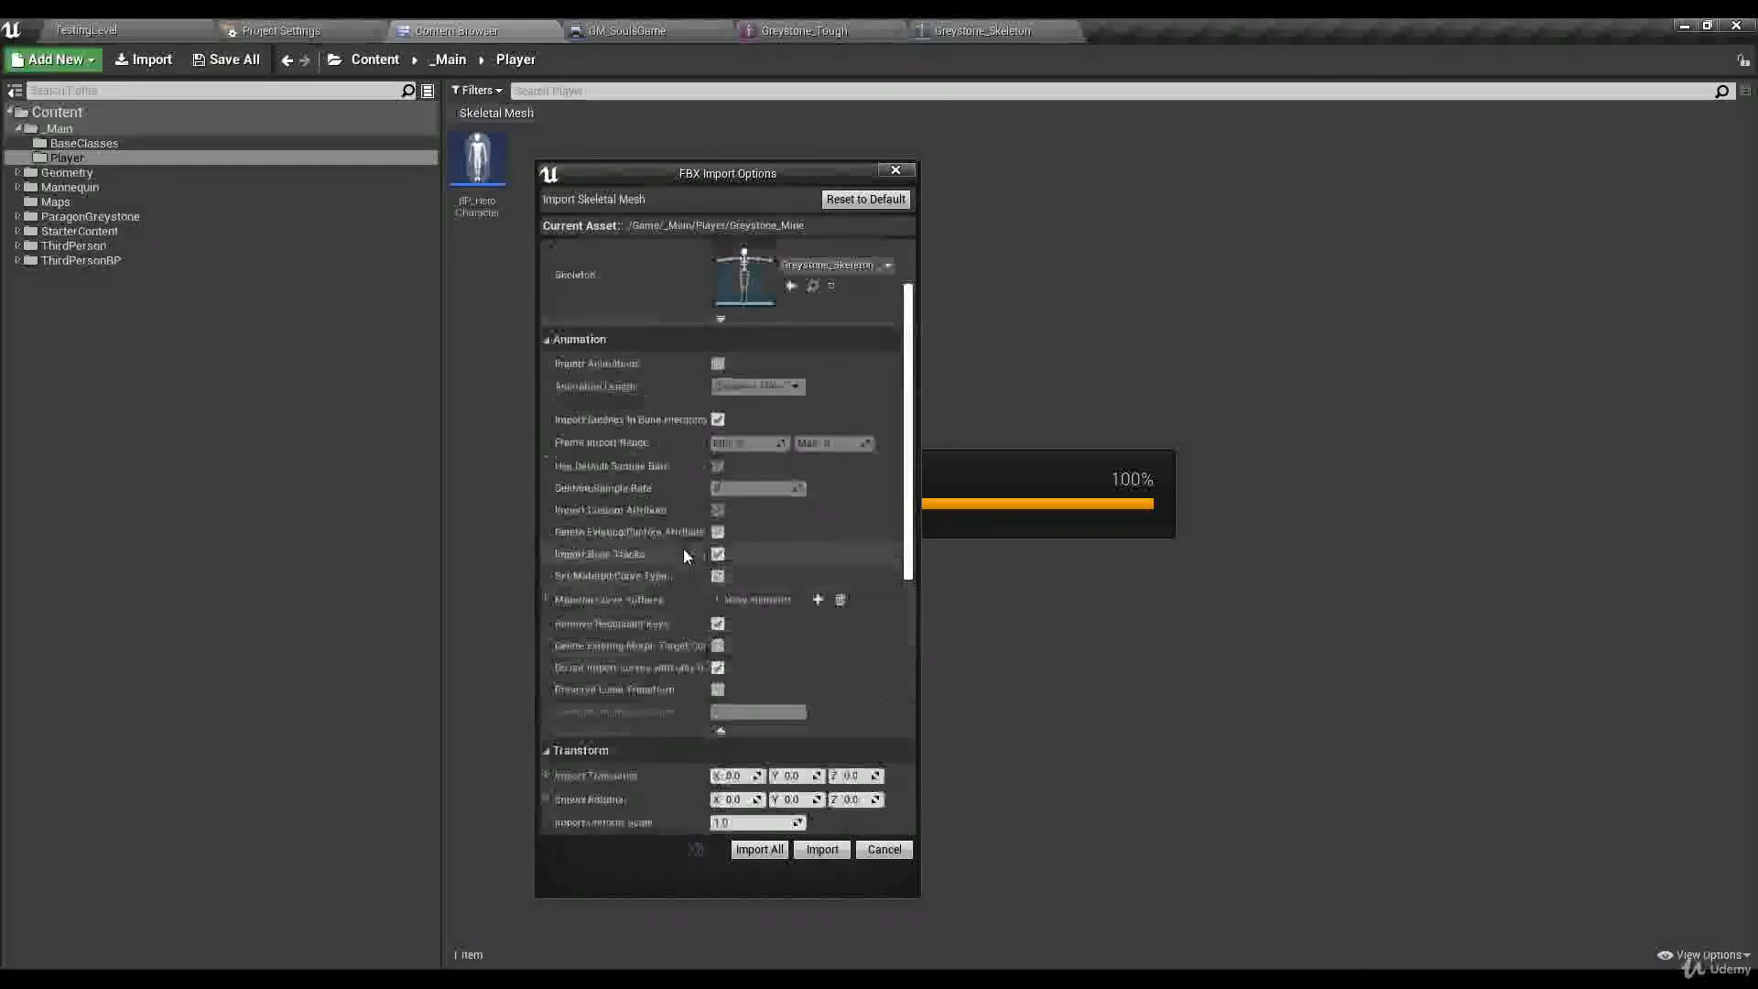
left_click(760, 850)
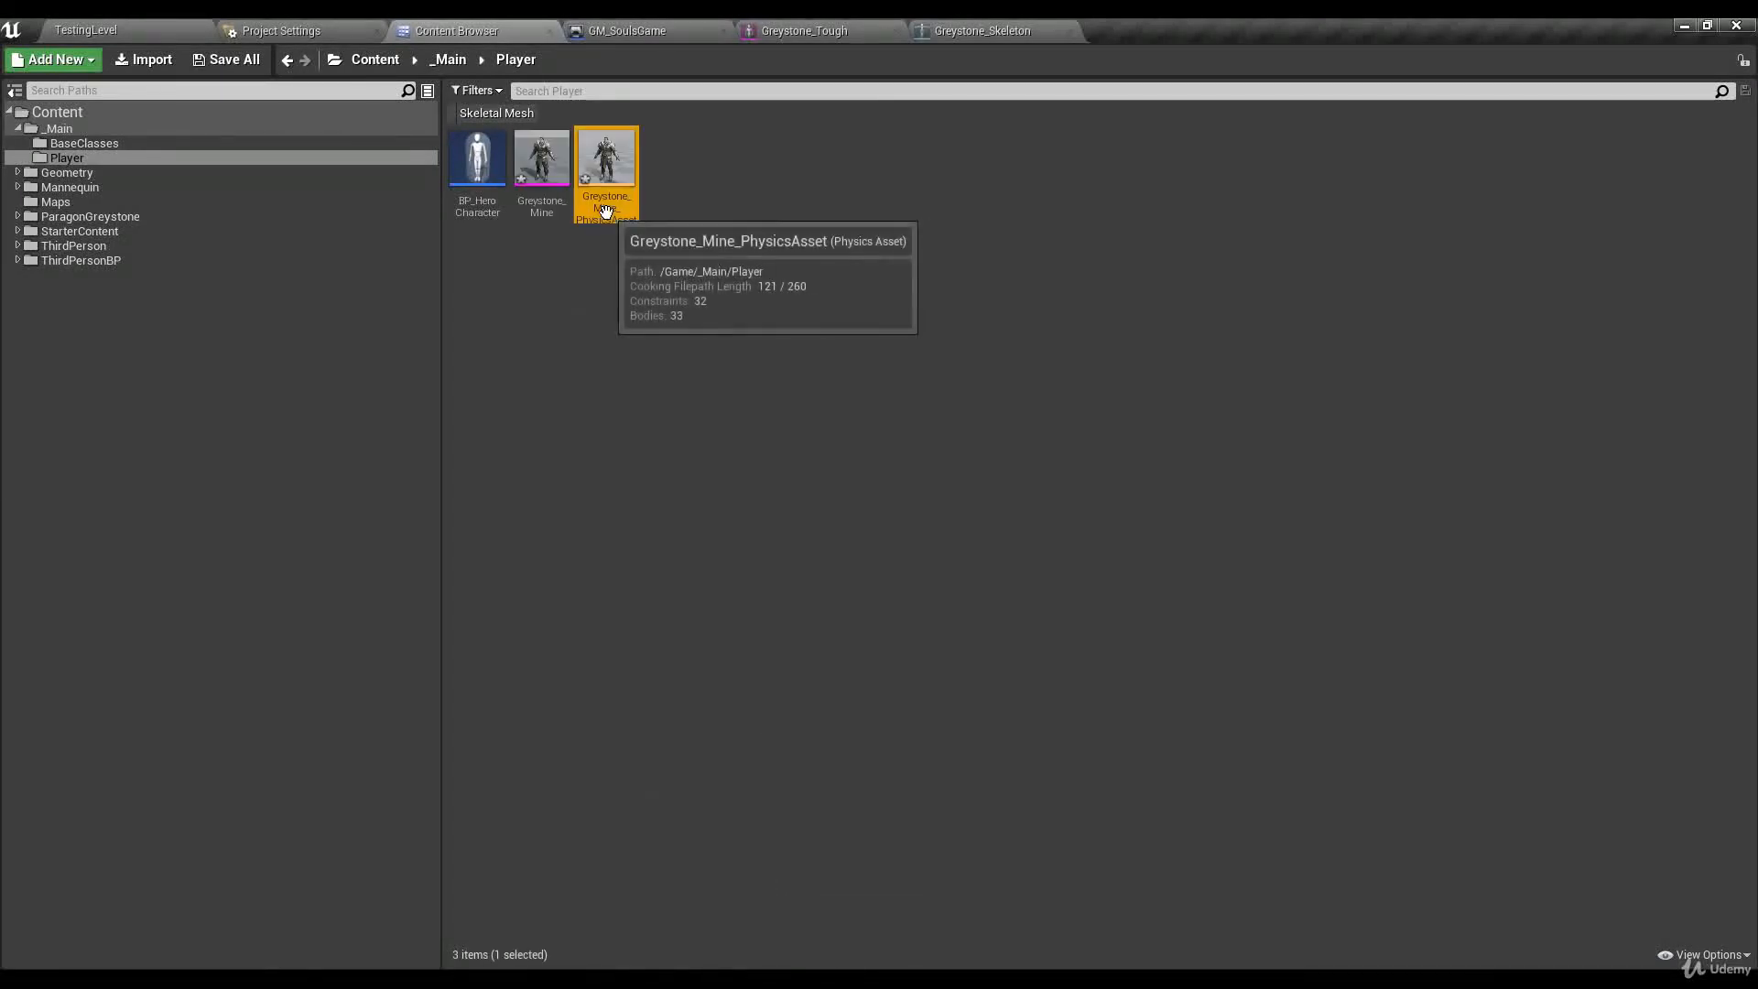
Step: Open the imported Greystone_Mine skeletal mesh, enlarge its preview and inspect the weaponless character and its material slots
left_click(565, 218)
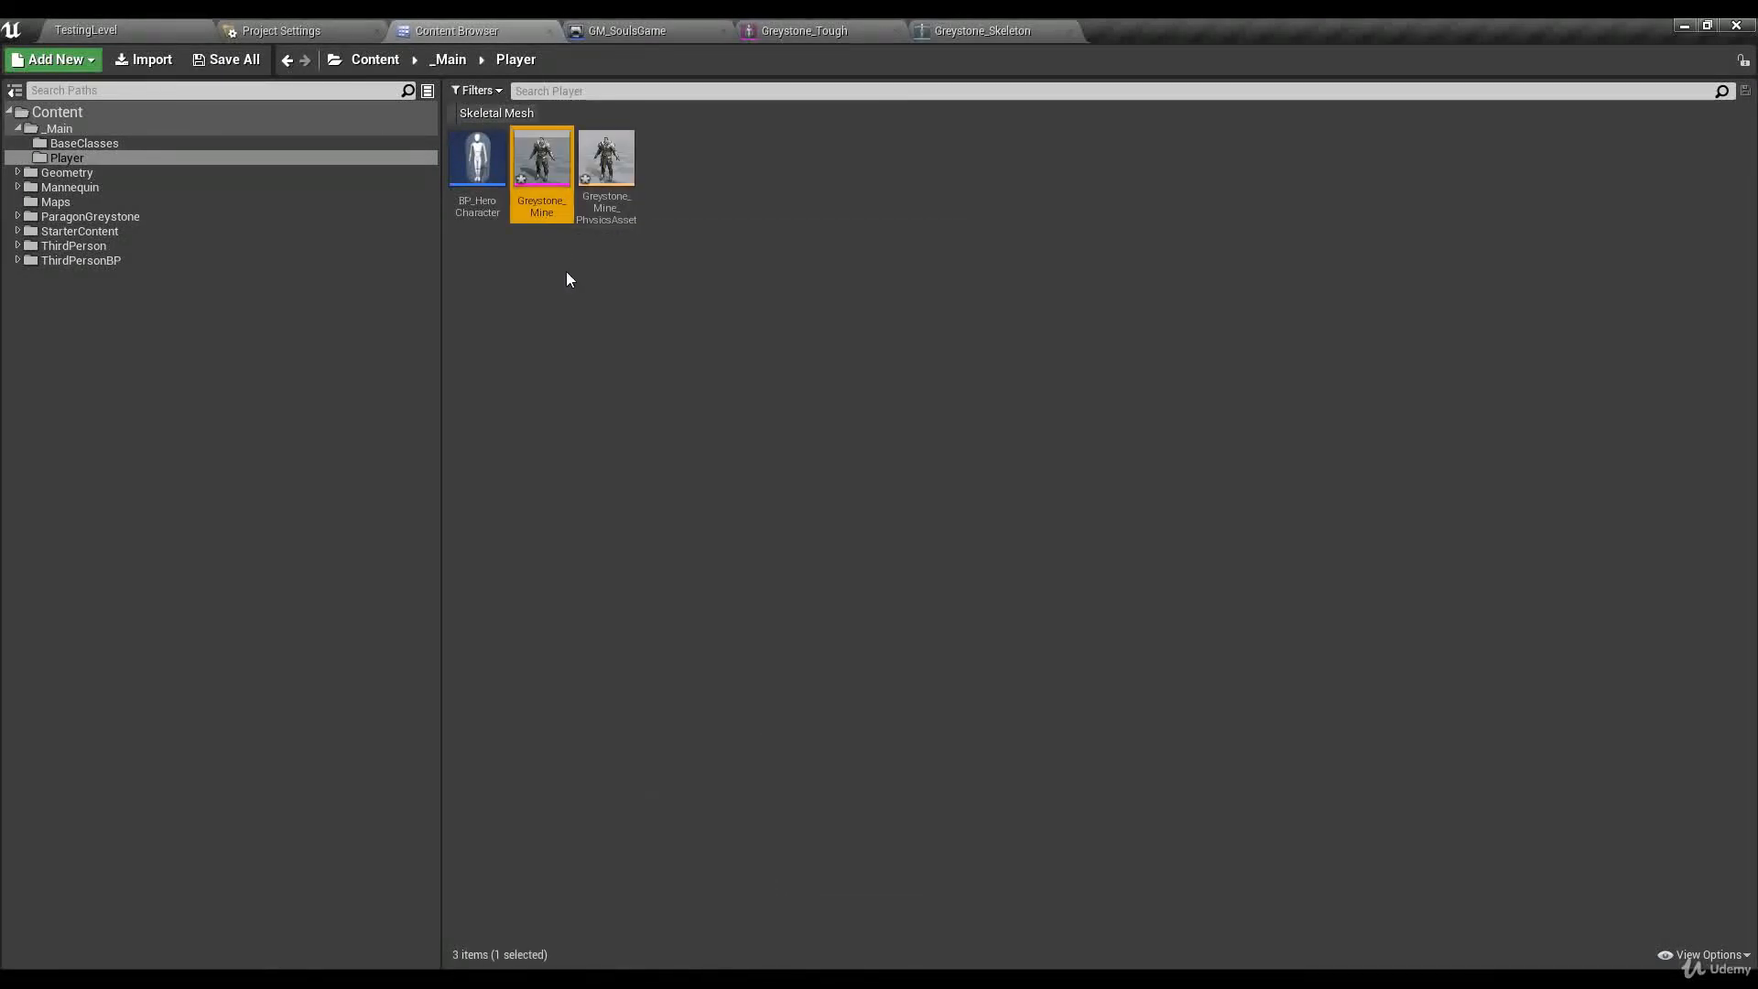
double_click(547, 201)
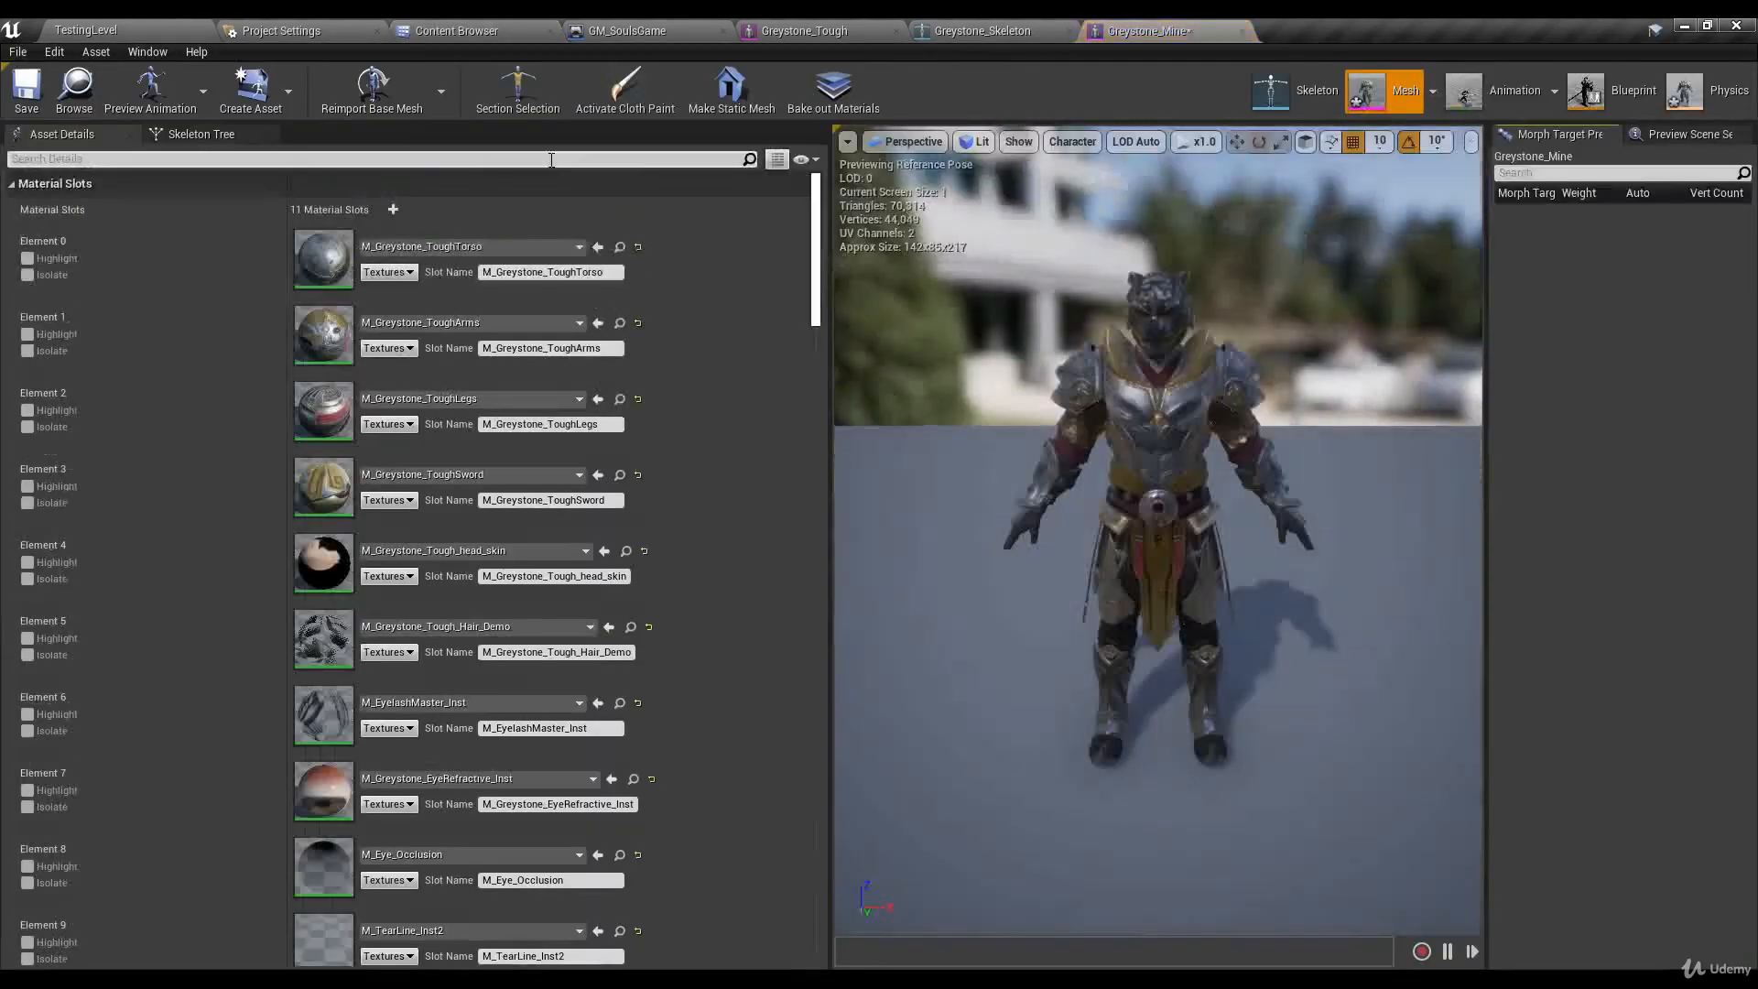
left_click_drag(829, 382, 710, 383)
scroll(295, 453, "down", 3)
scroll(366, 444, "up", 3)
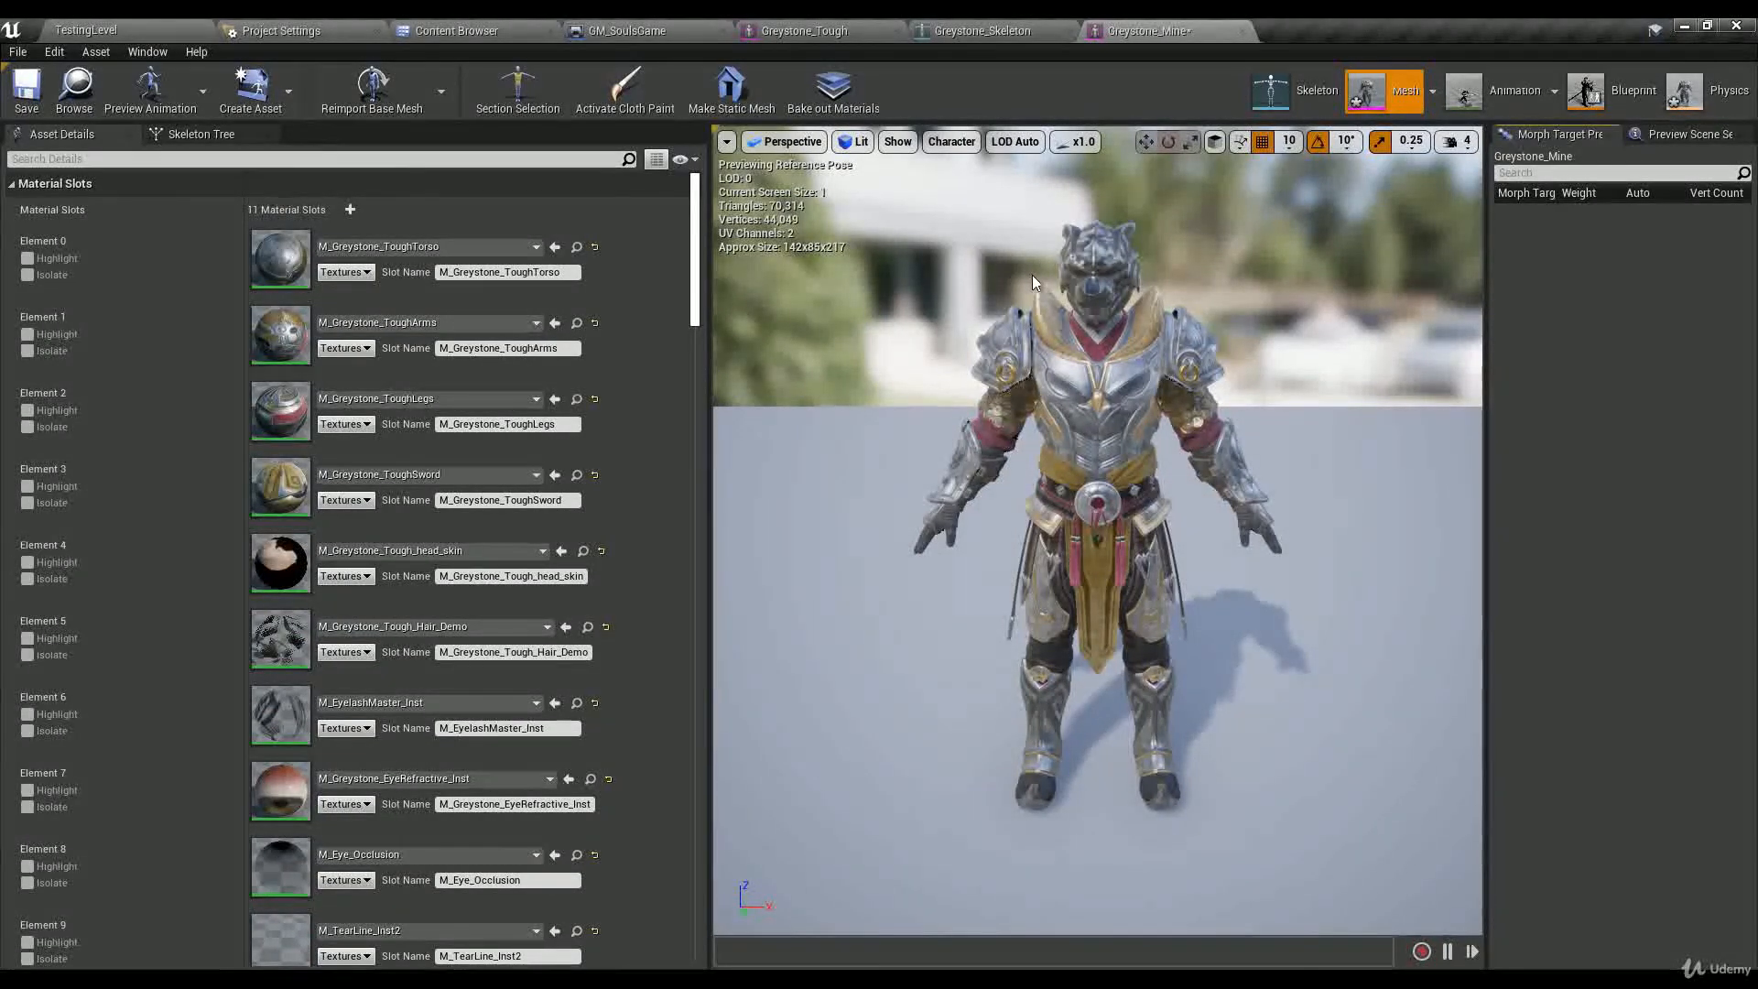
left_click_drag(1031, 275, 1029, 249)
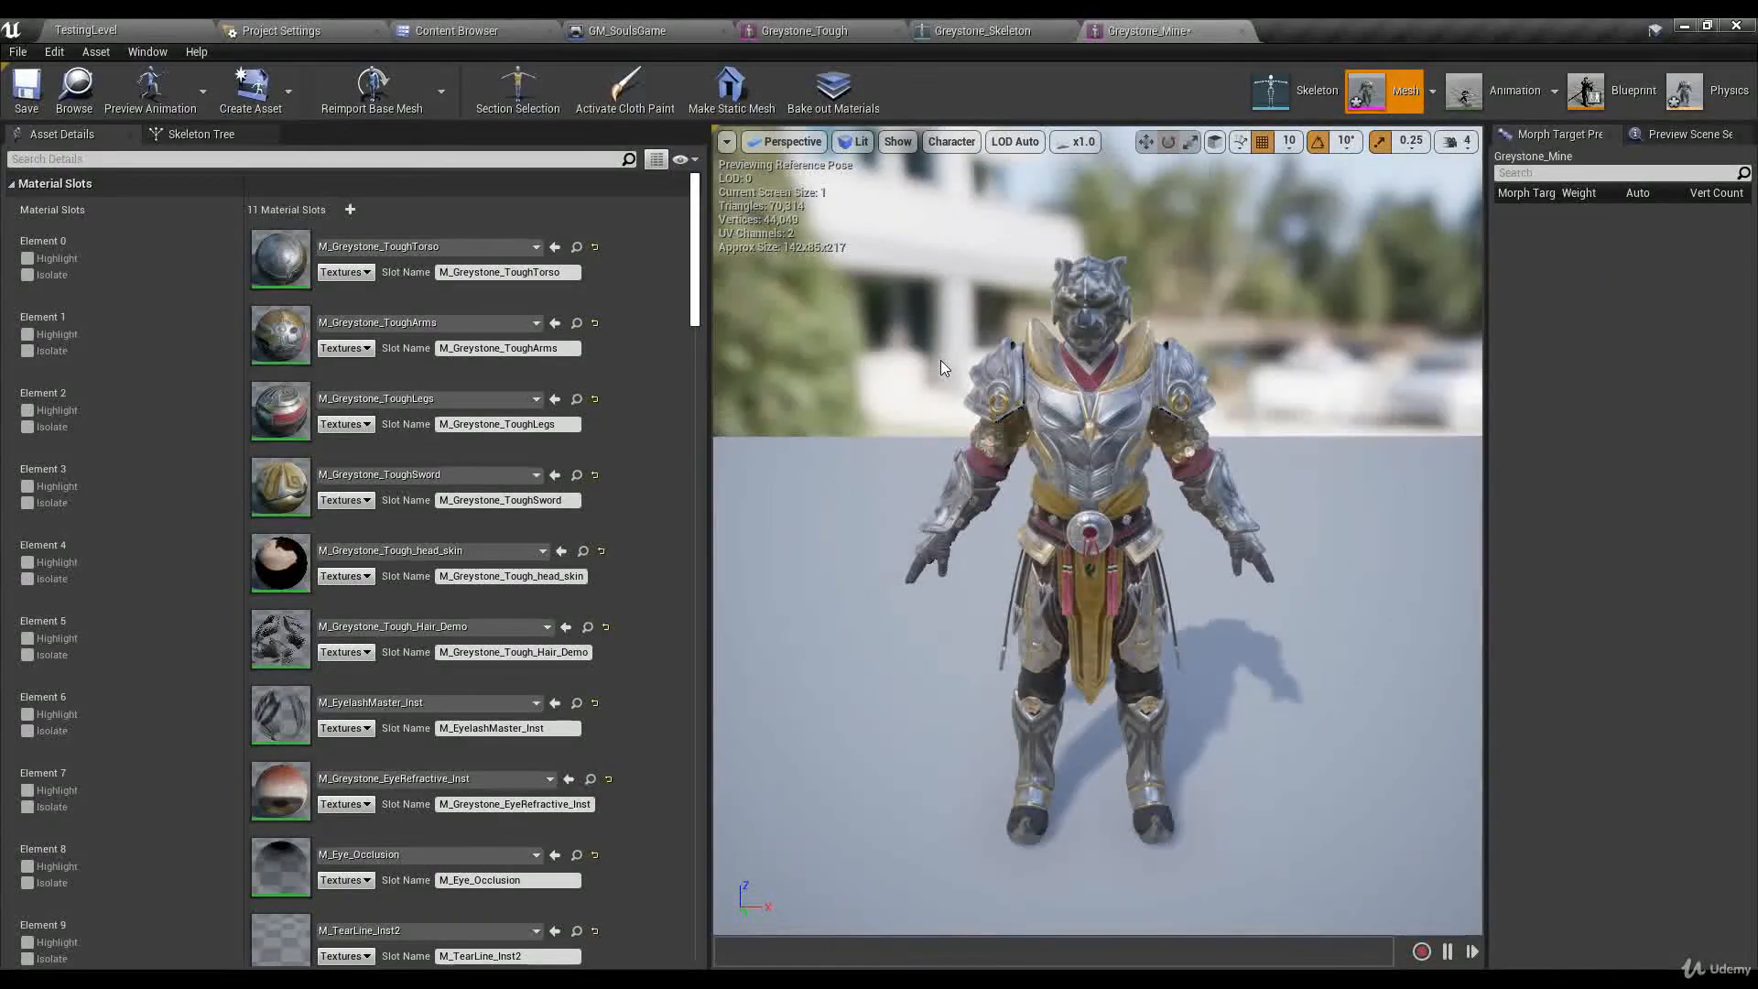
Step: Preview the Ability_E, Ability_Q and Ability_Ultimate animations on the Greystone_Mine skeletal mesh
left_click(205, 91)
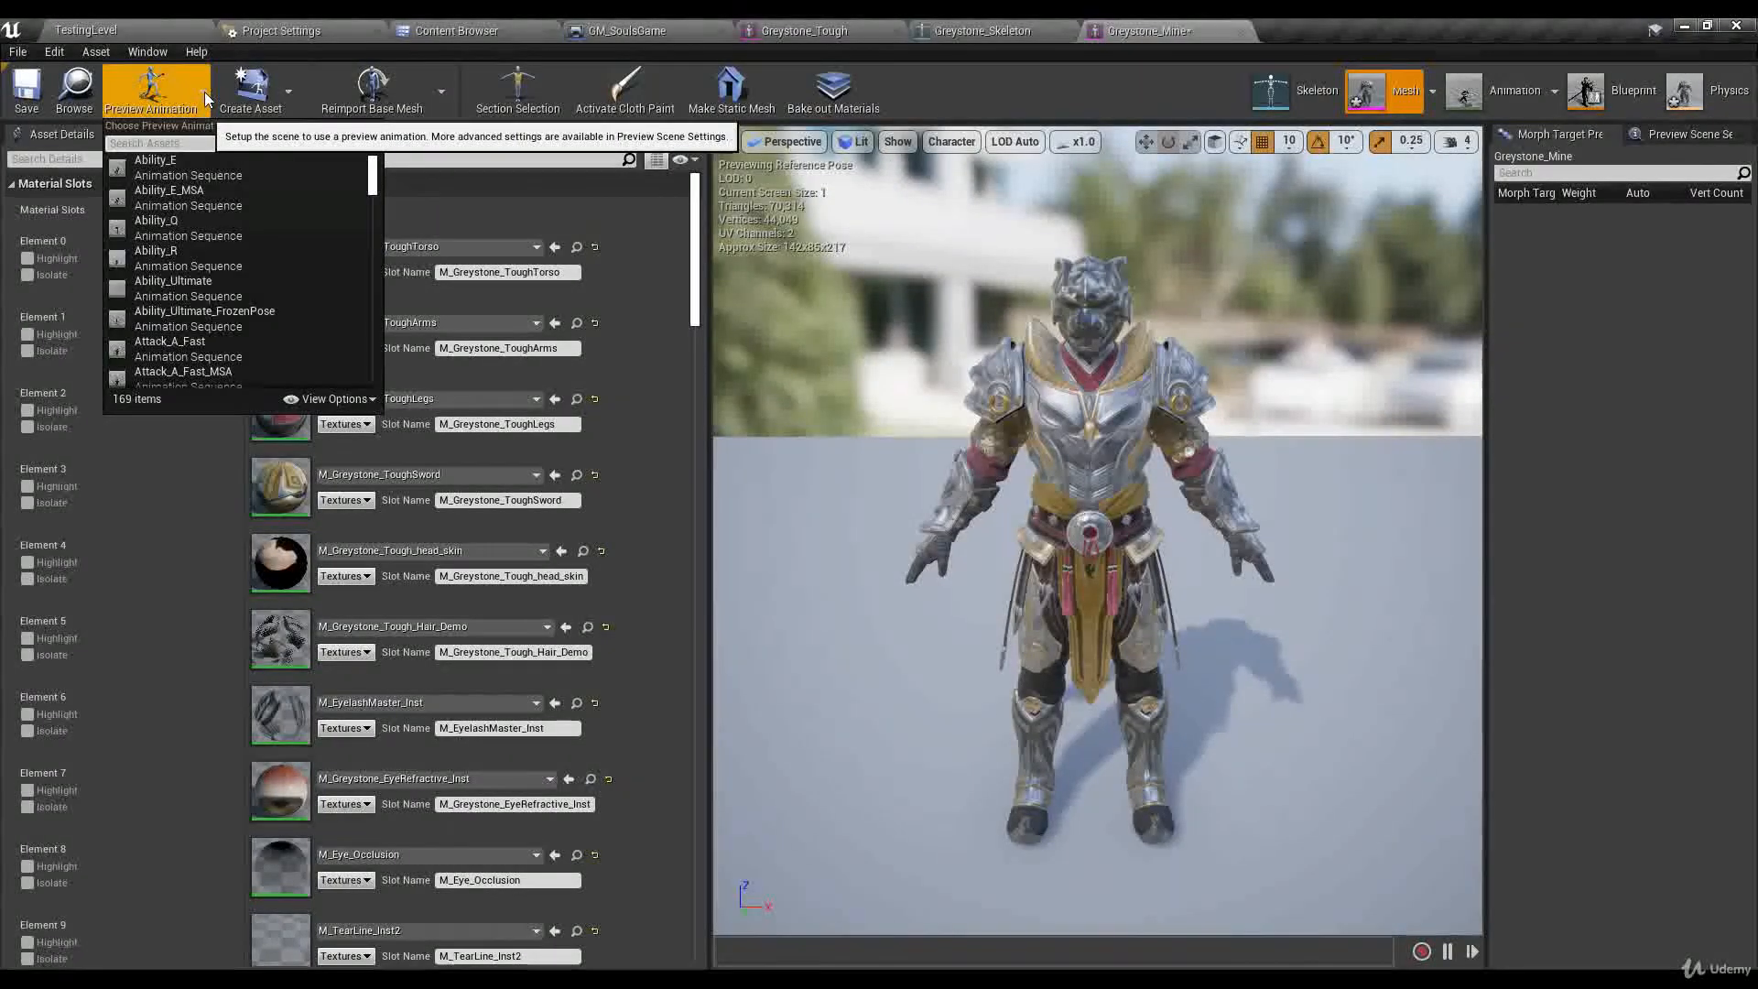
left_click(221, 174)
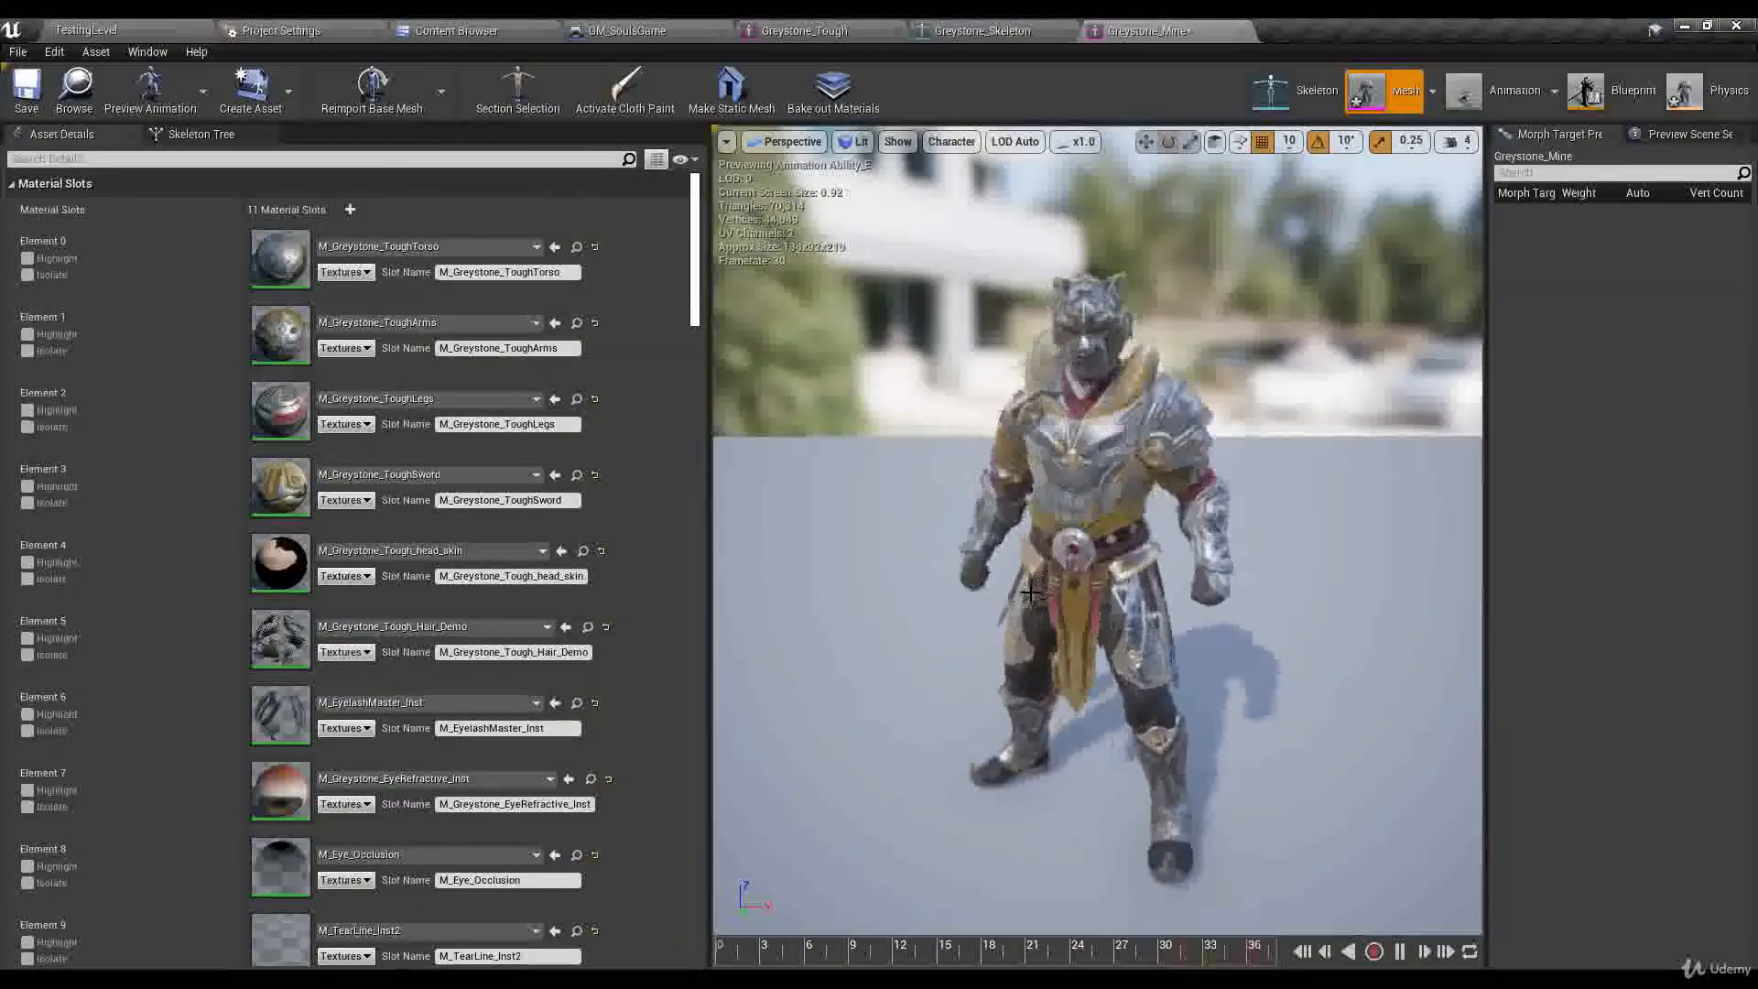
left_click(176, 90)
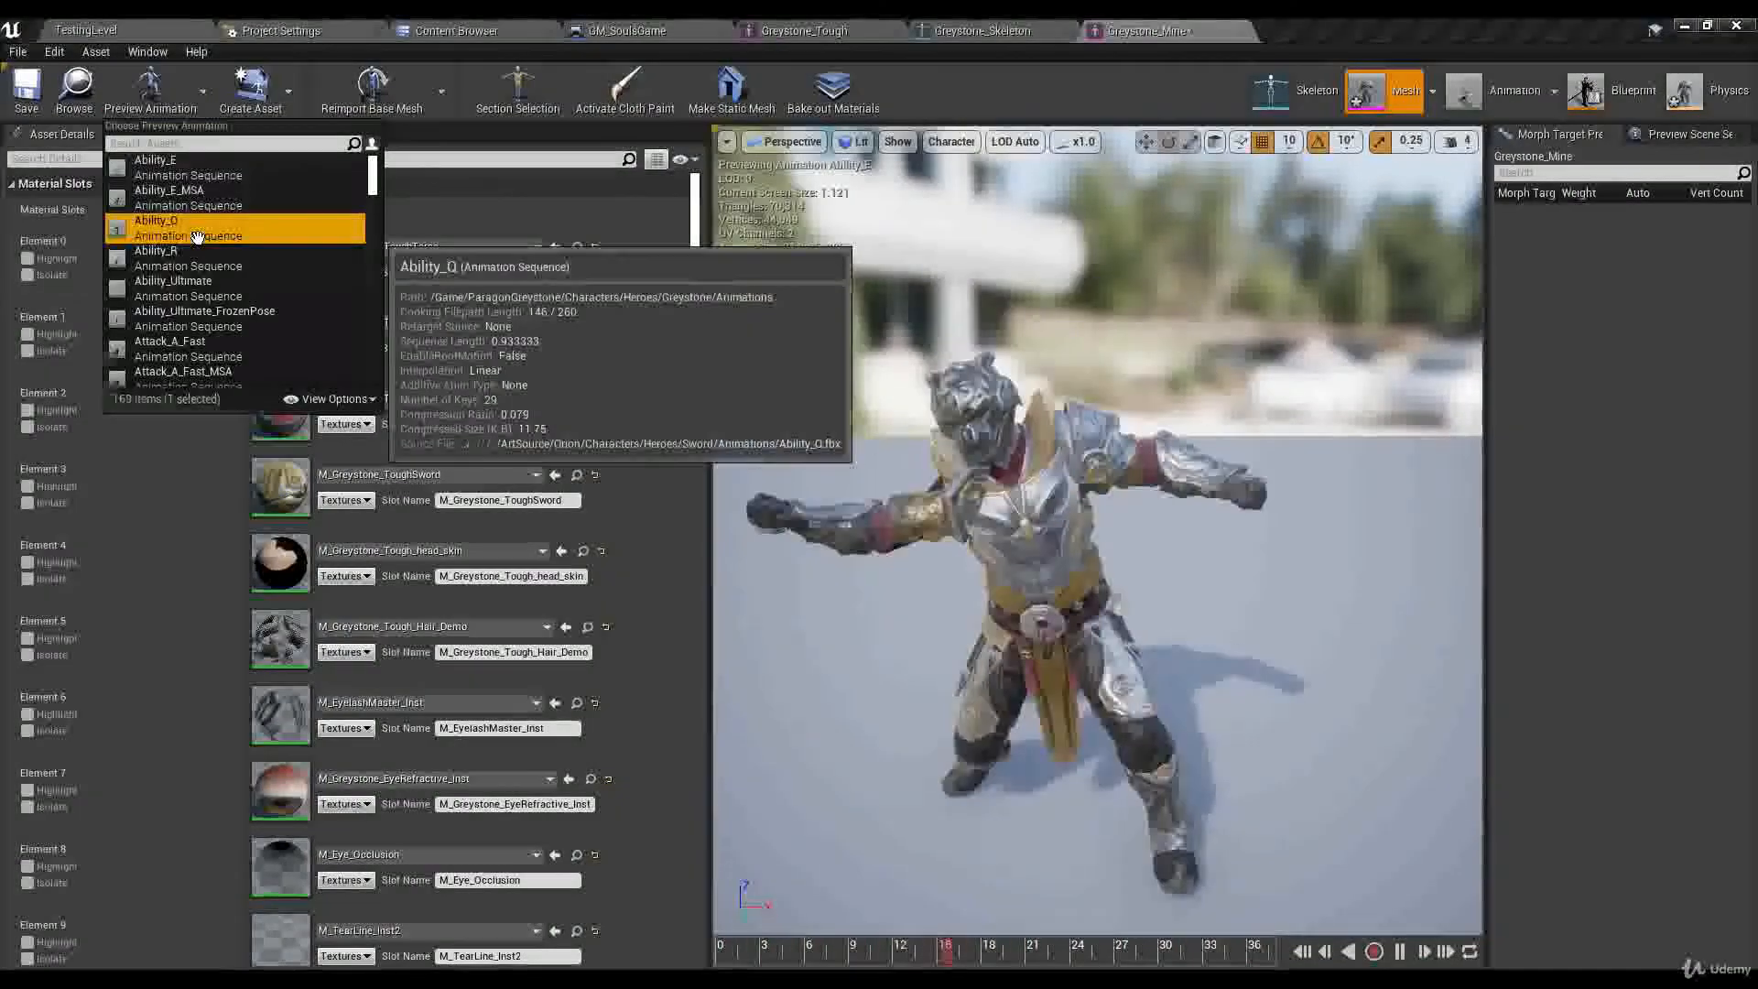
left_click(197, 229)
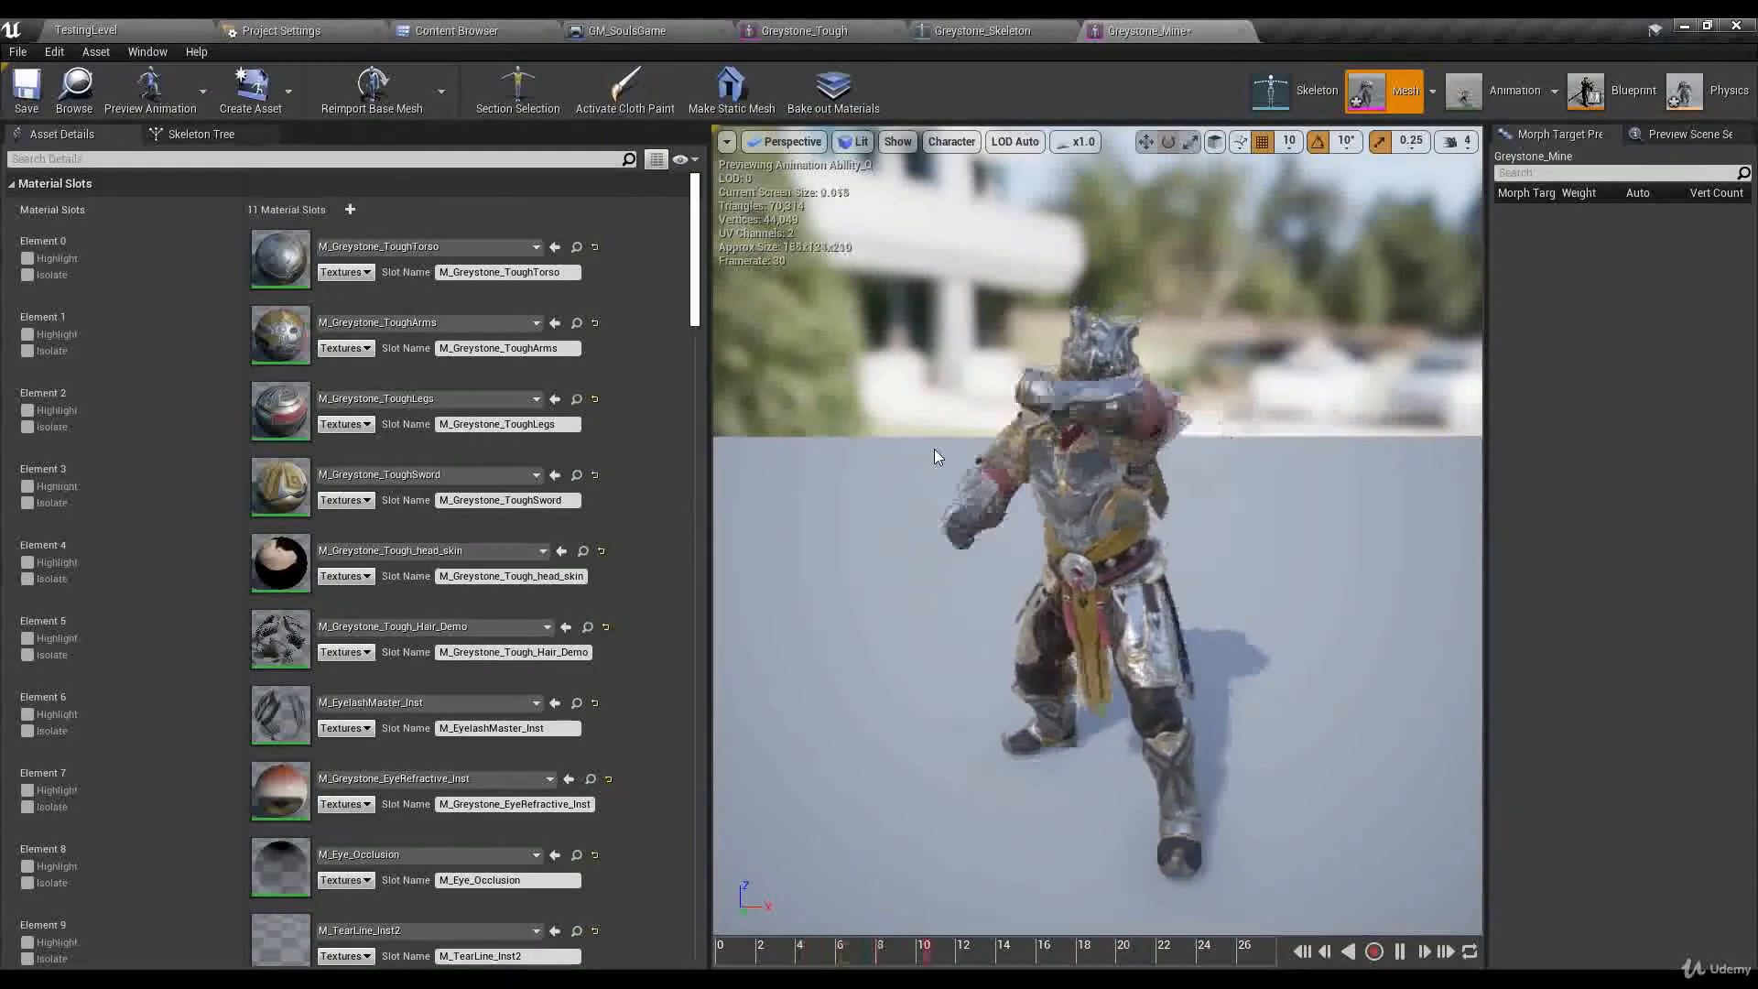
left_click(195, 92)
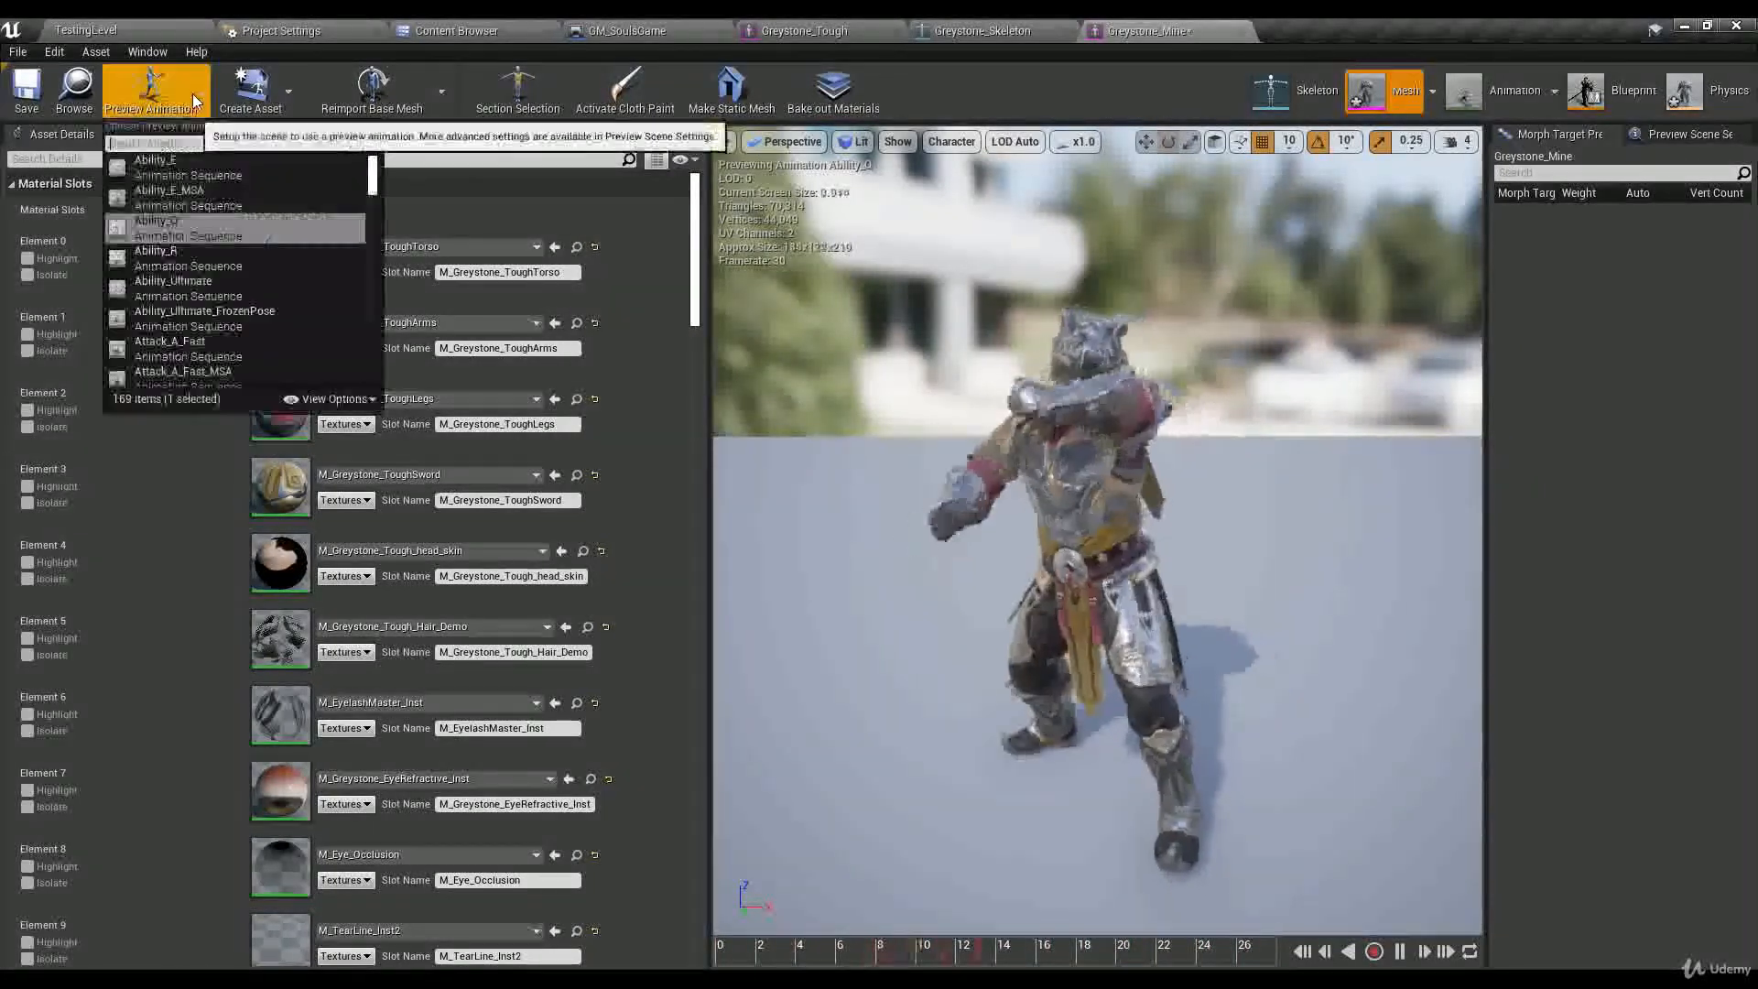
left_click(193, 288)
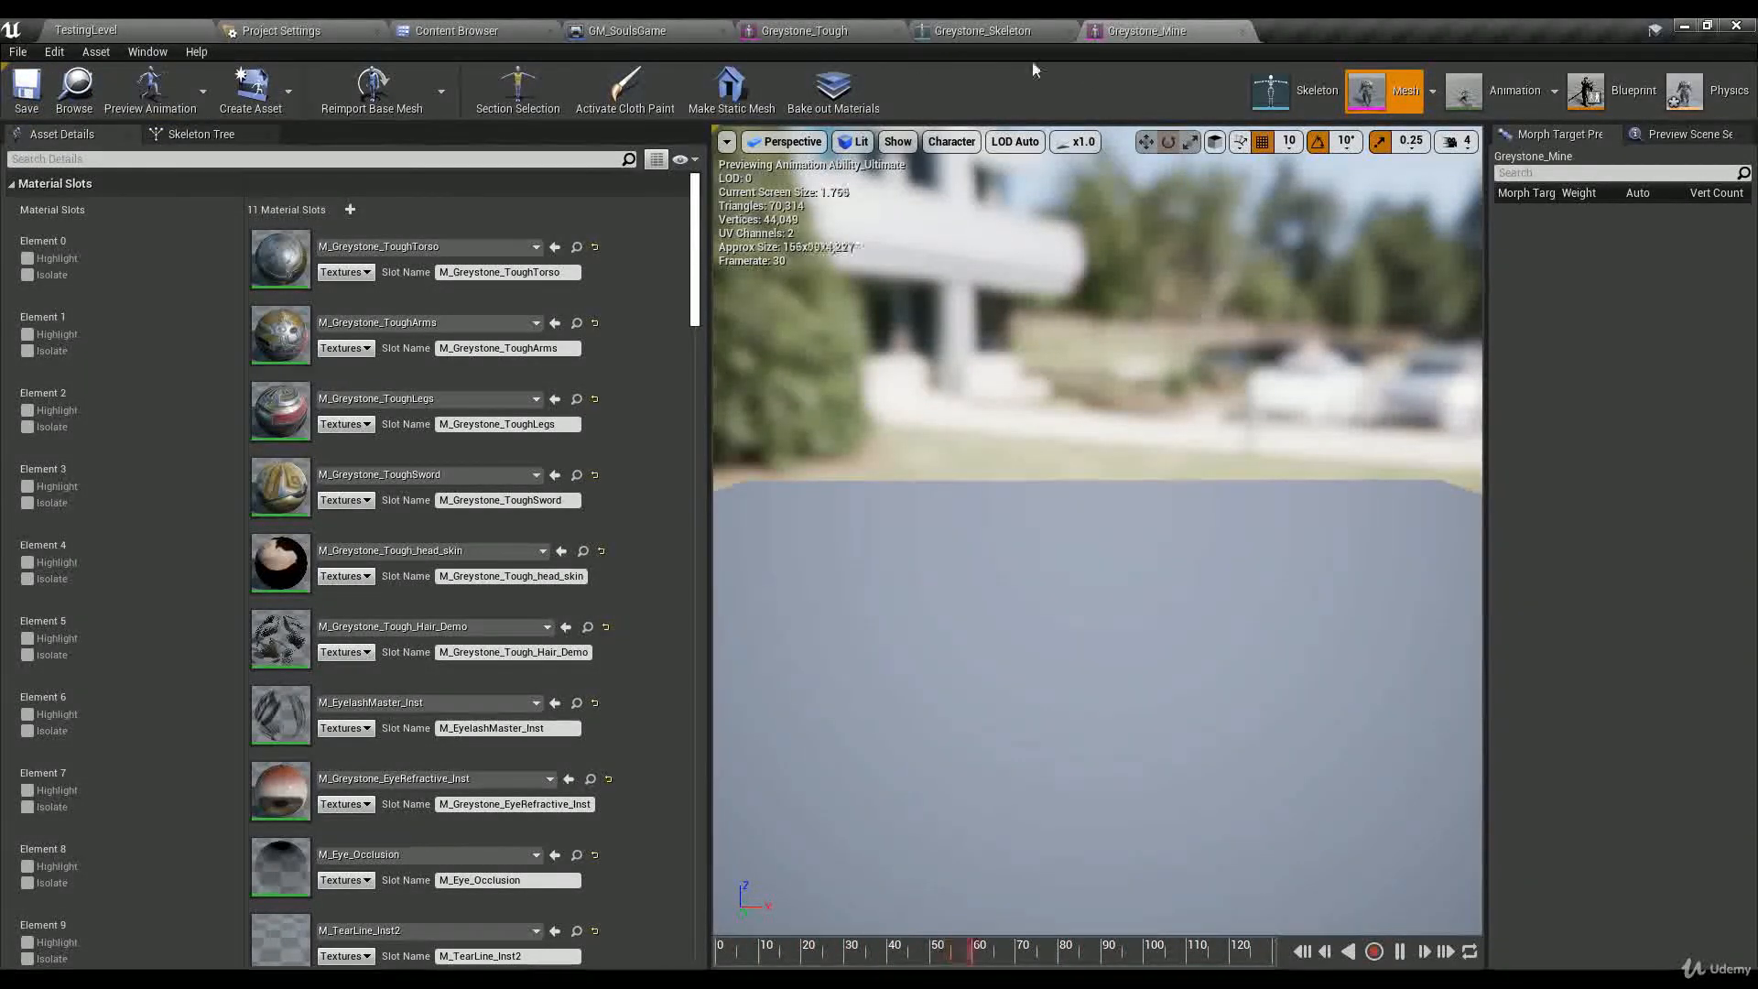
Step: Save all unsaved project content, including the imported Greystone_Mine physics asset
left_click(487, 35)
left_click(221, 61)
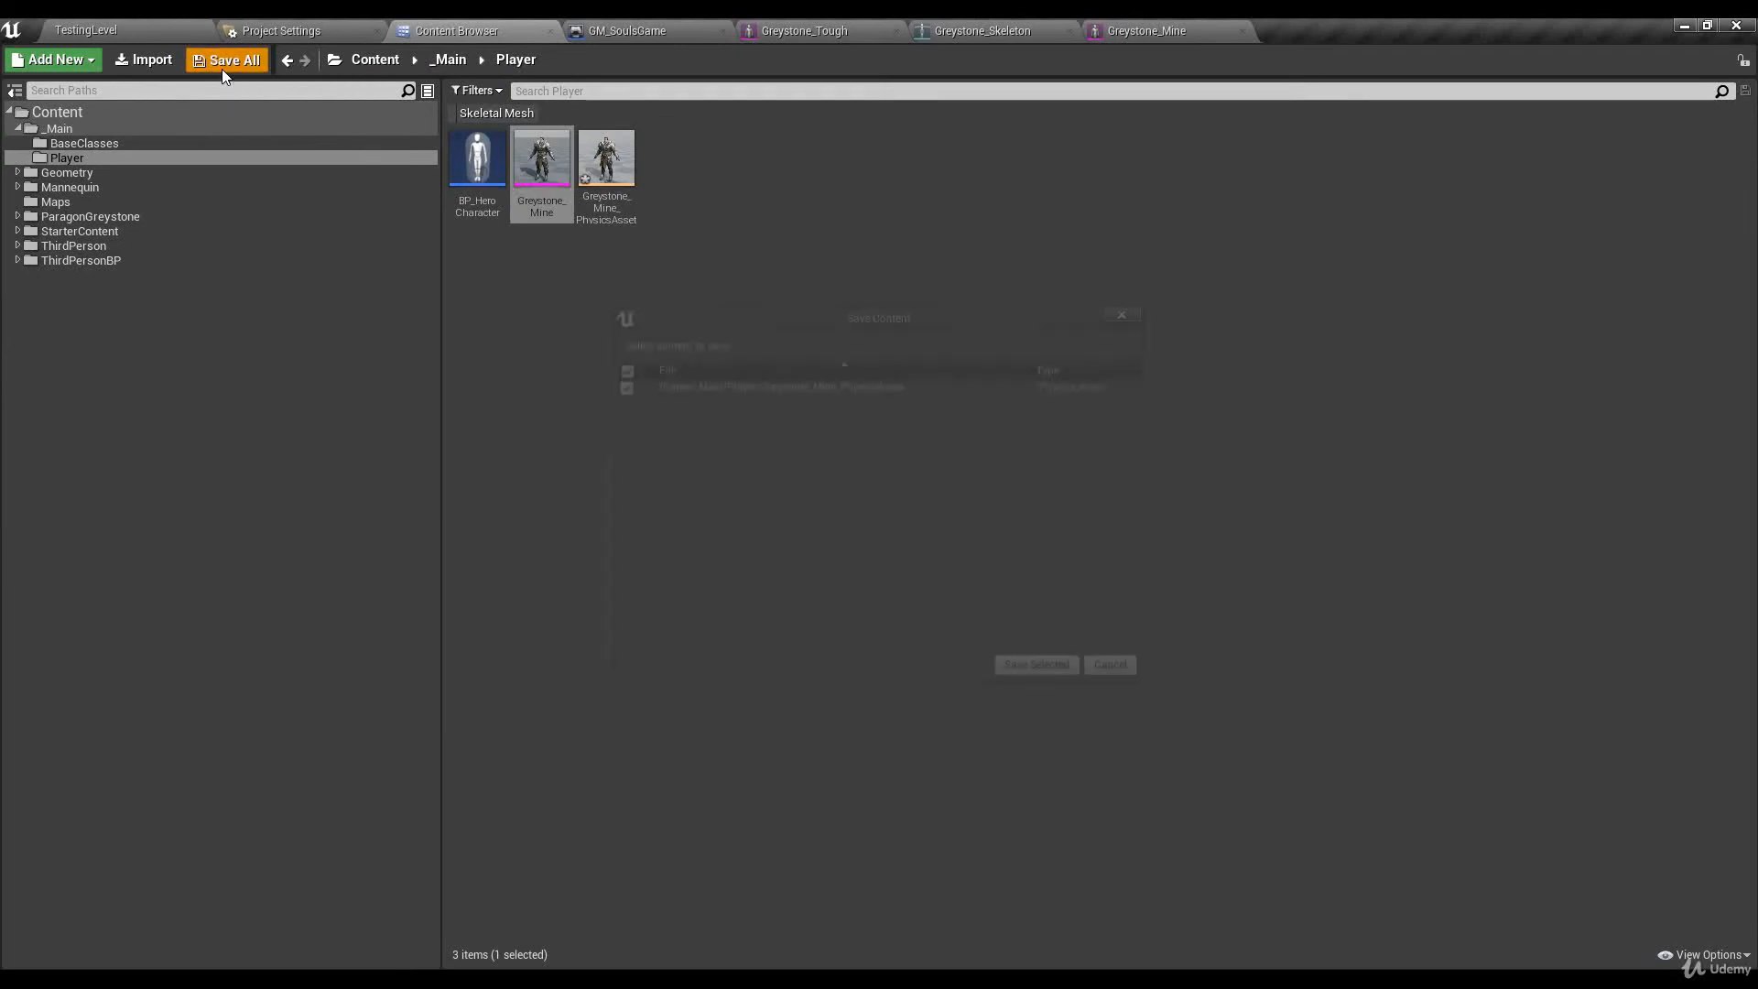
left_click(1027, 674)
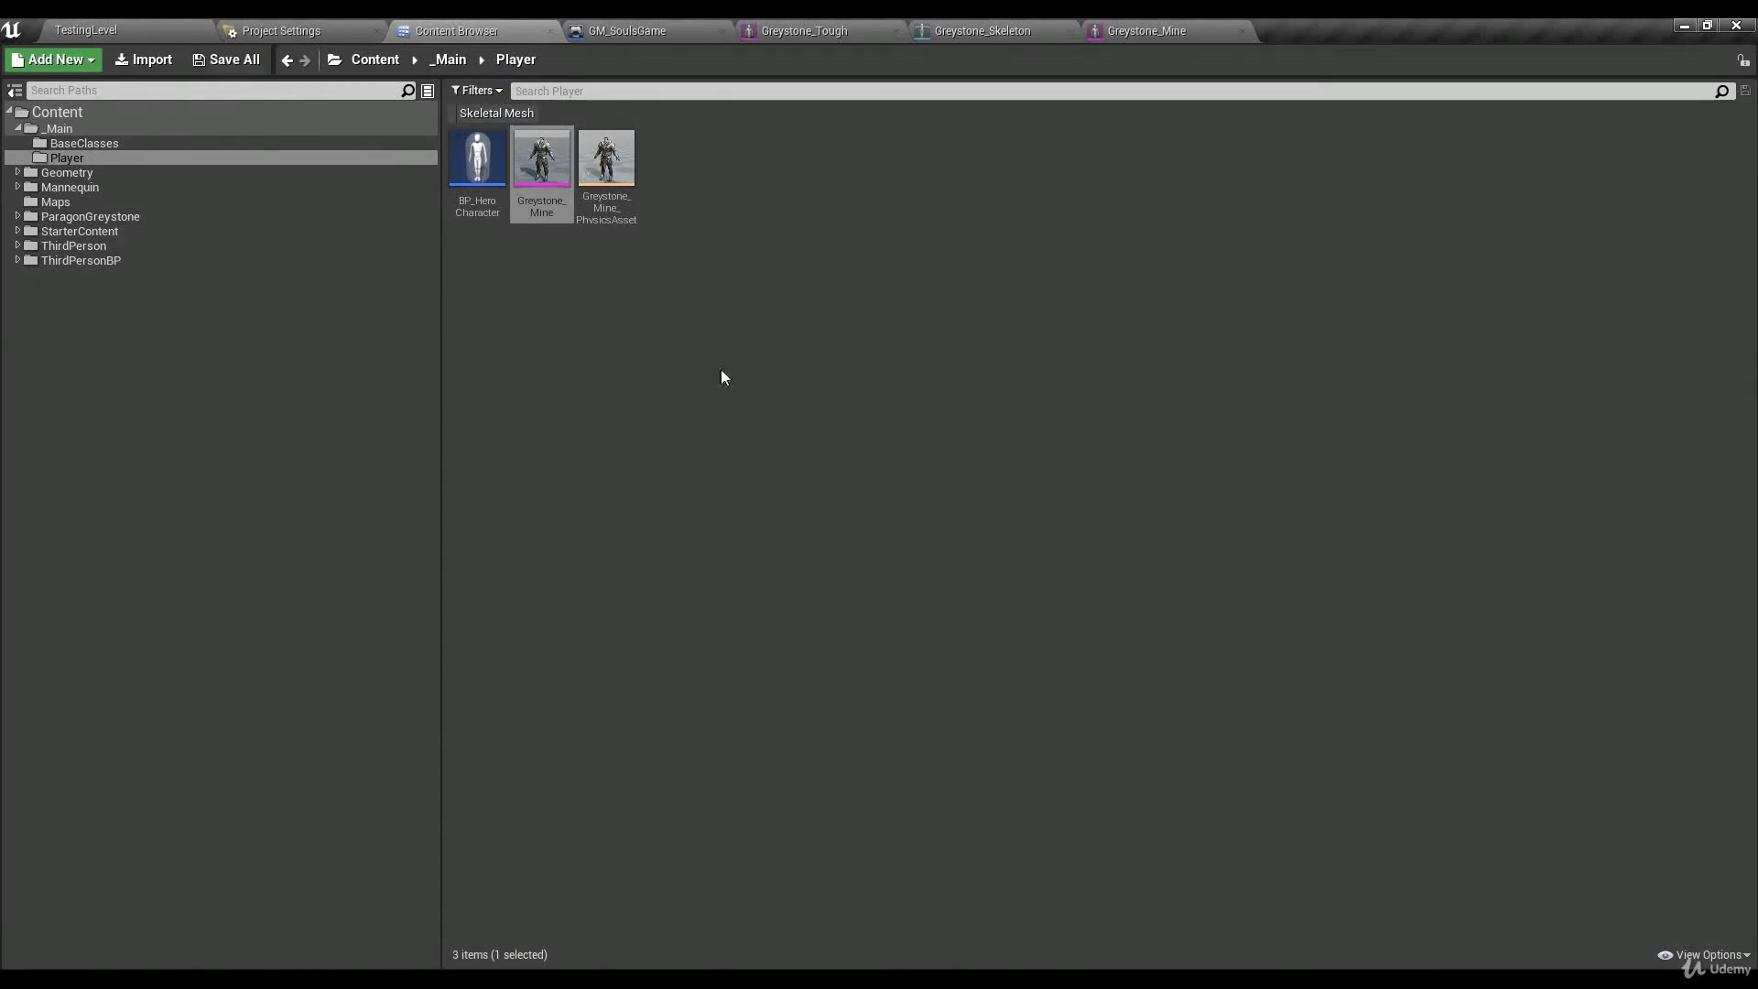
Step: Check the Greystone_Mine physics asset, and locate the physics asset used by the original Greystone_Tough mesh in the project content
left_click(608, 207)
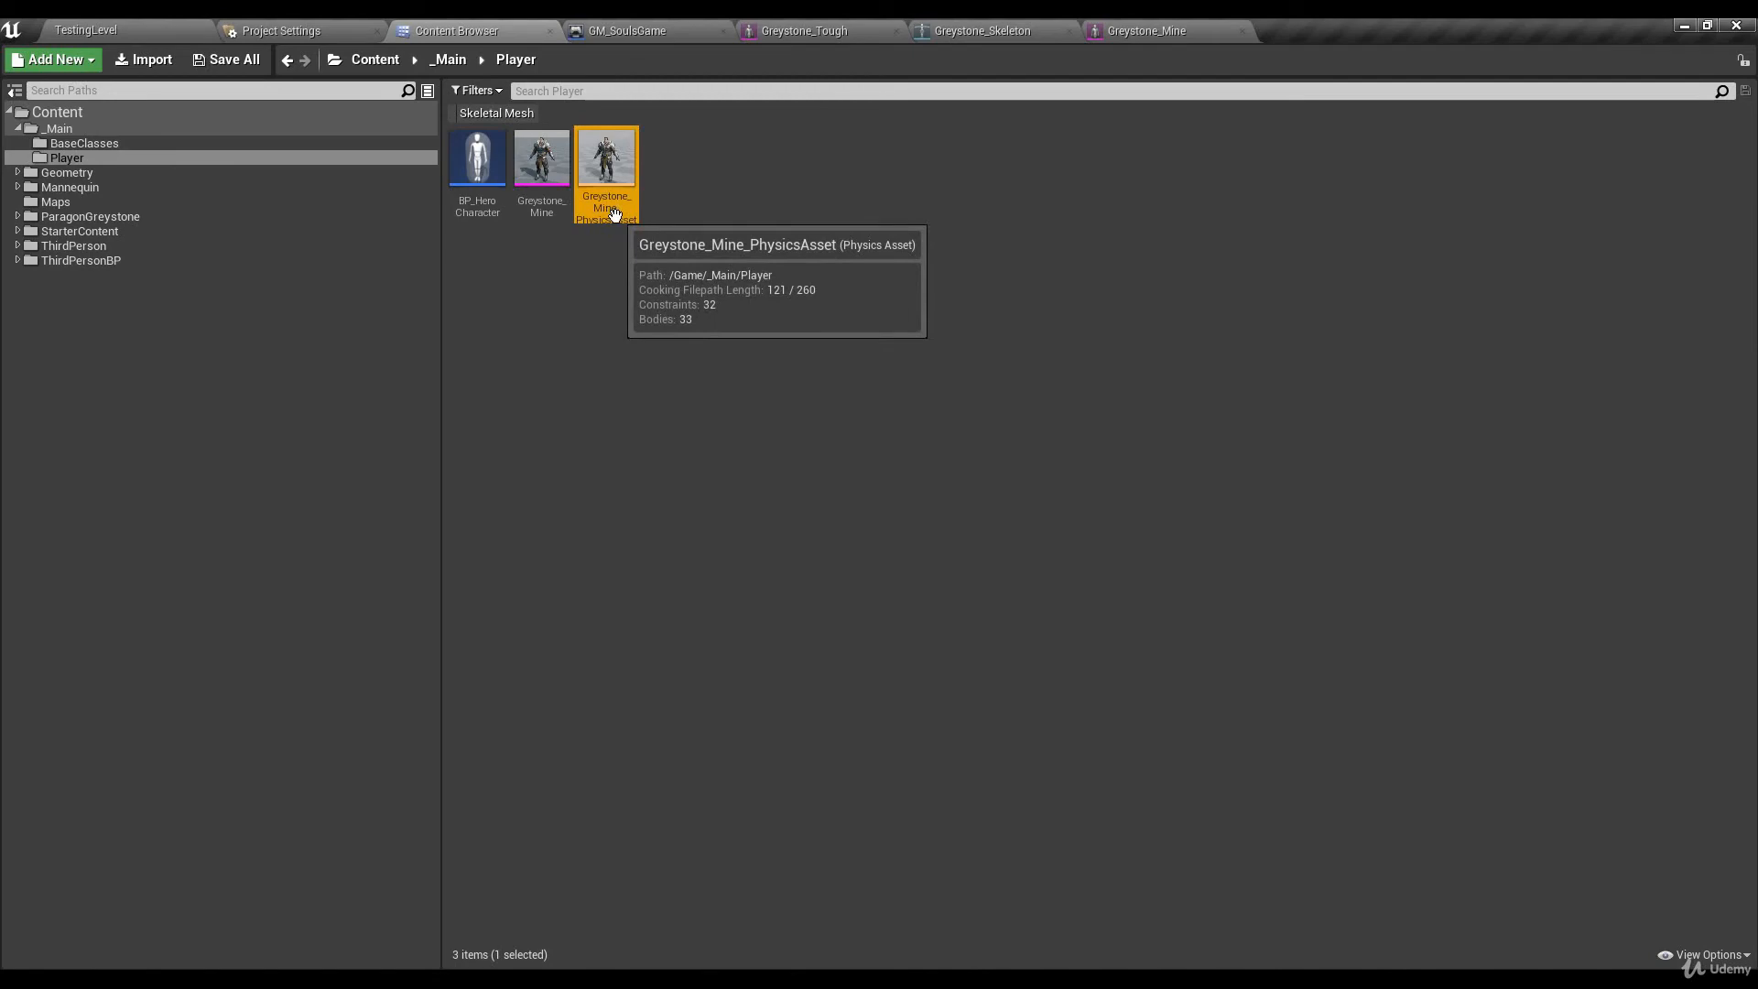
left_click(798, 35)
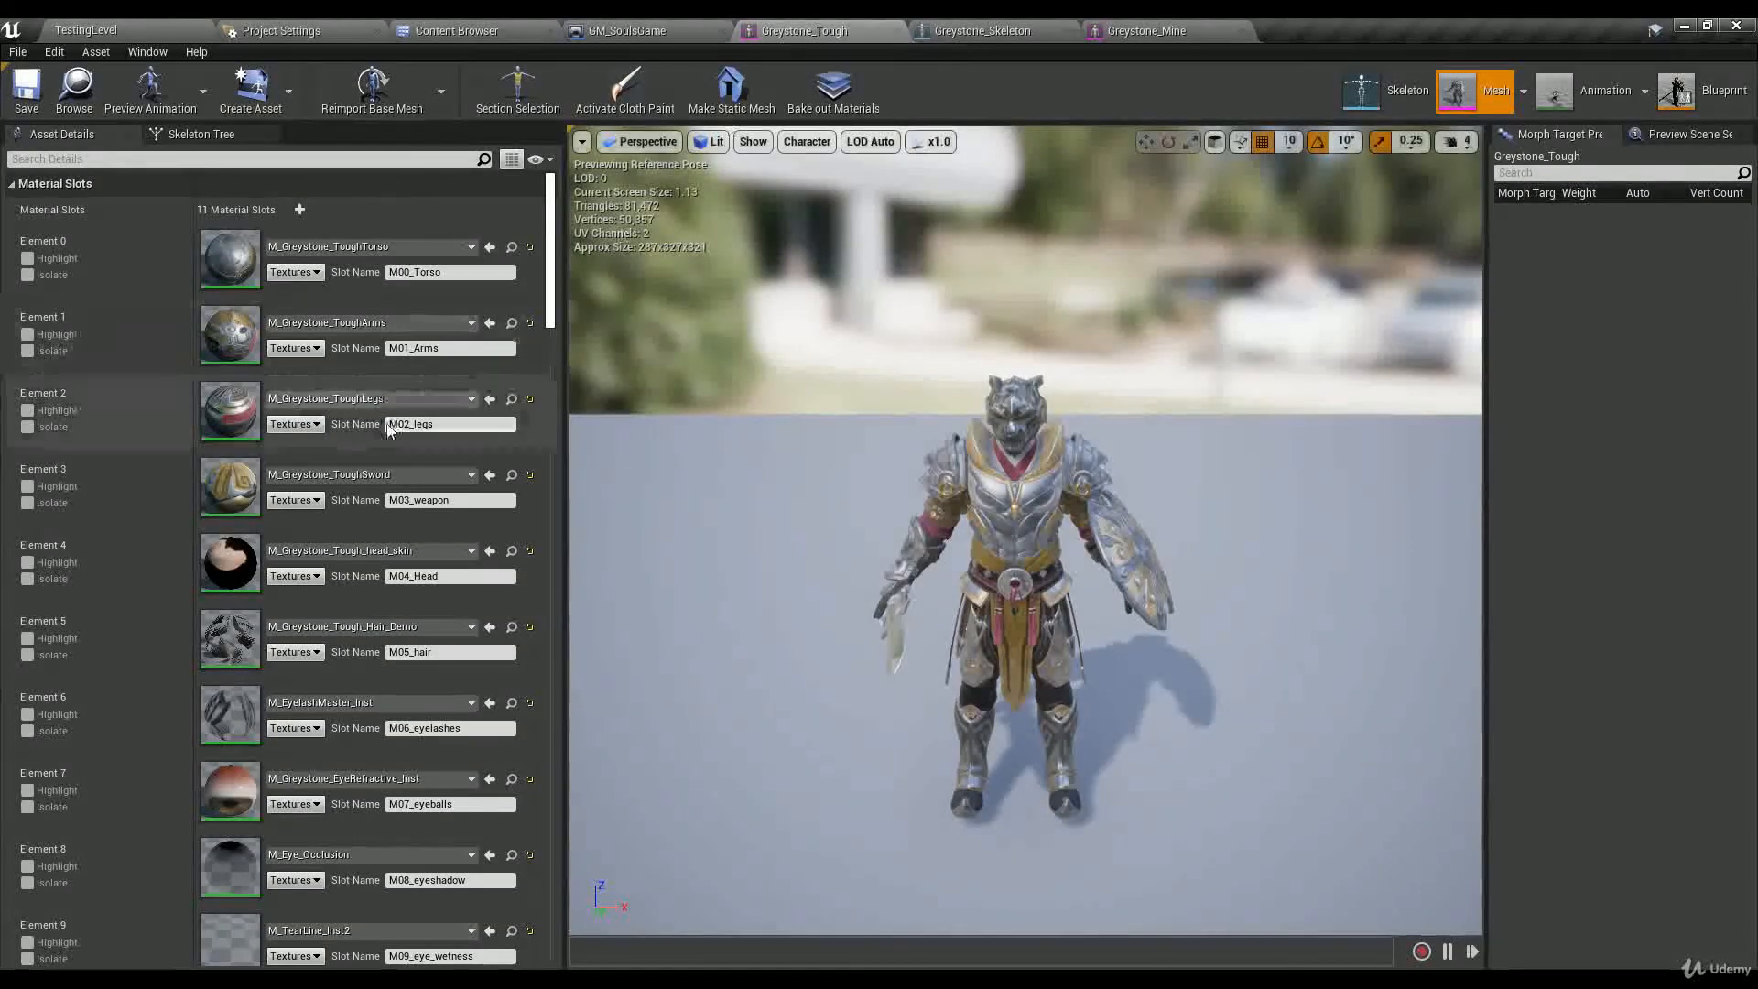
scroll(382, 423, "down", 10)
scroll(375, 435, "down", 10)
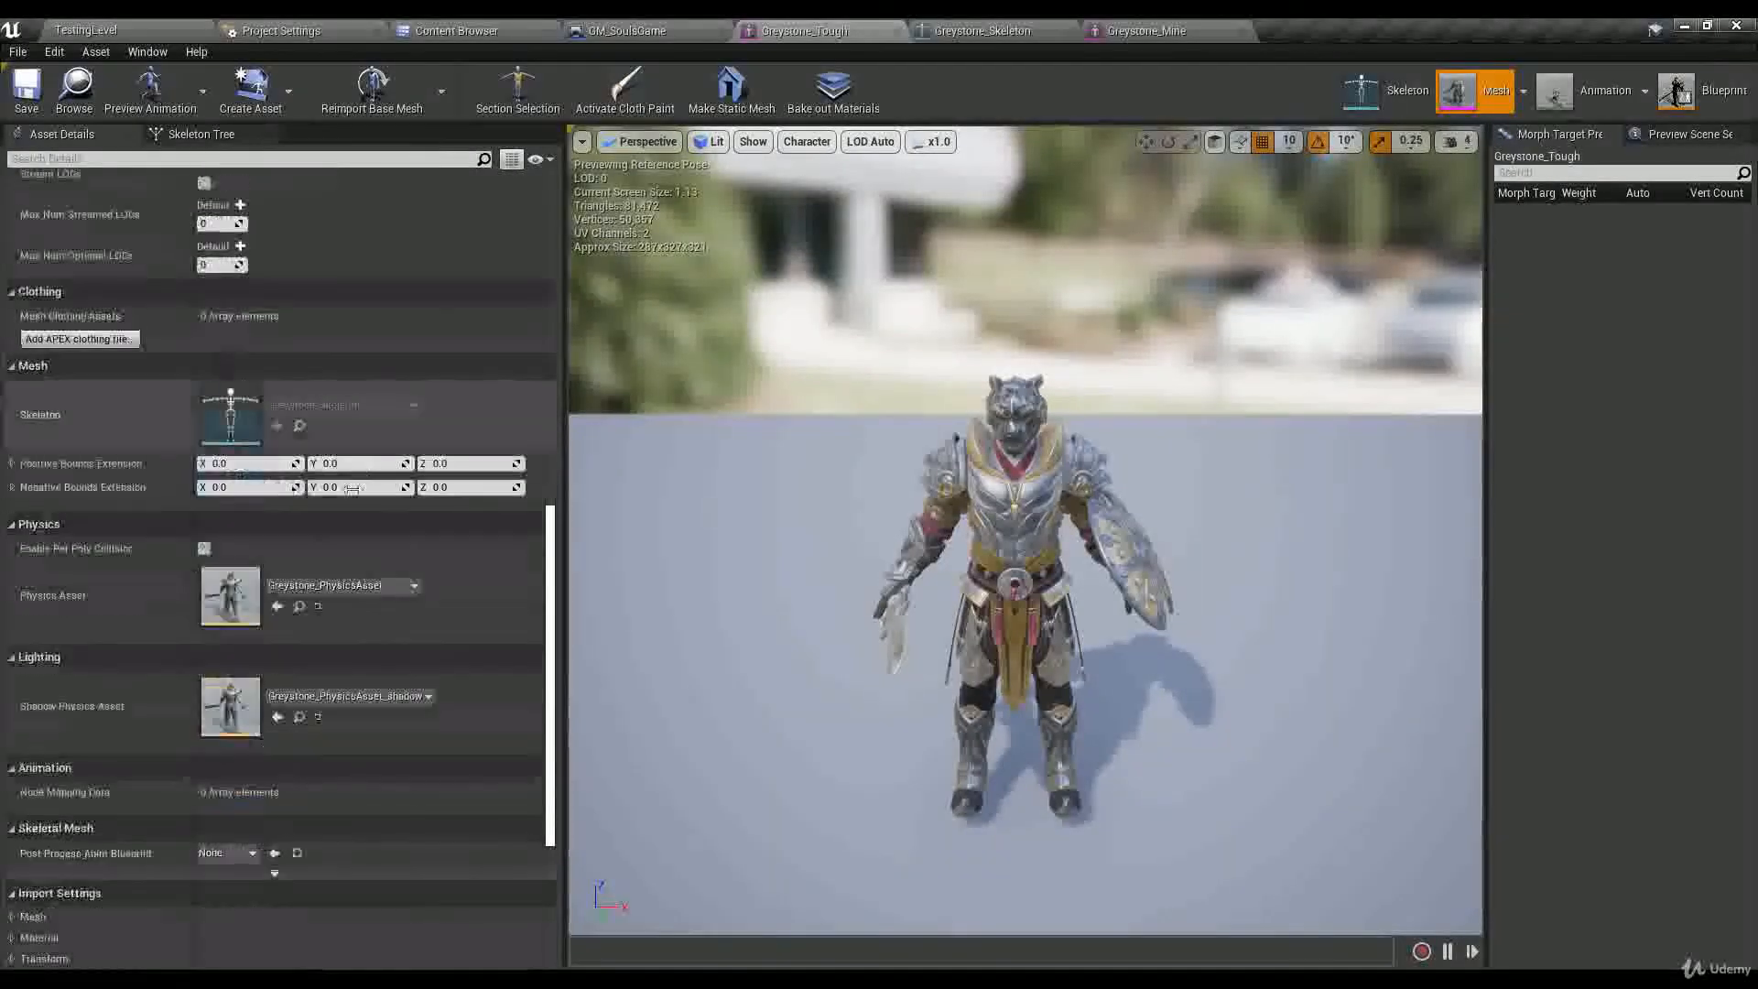
left_click(299, 607)
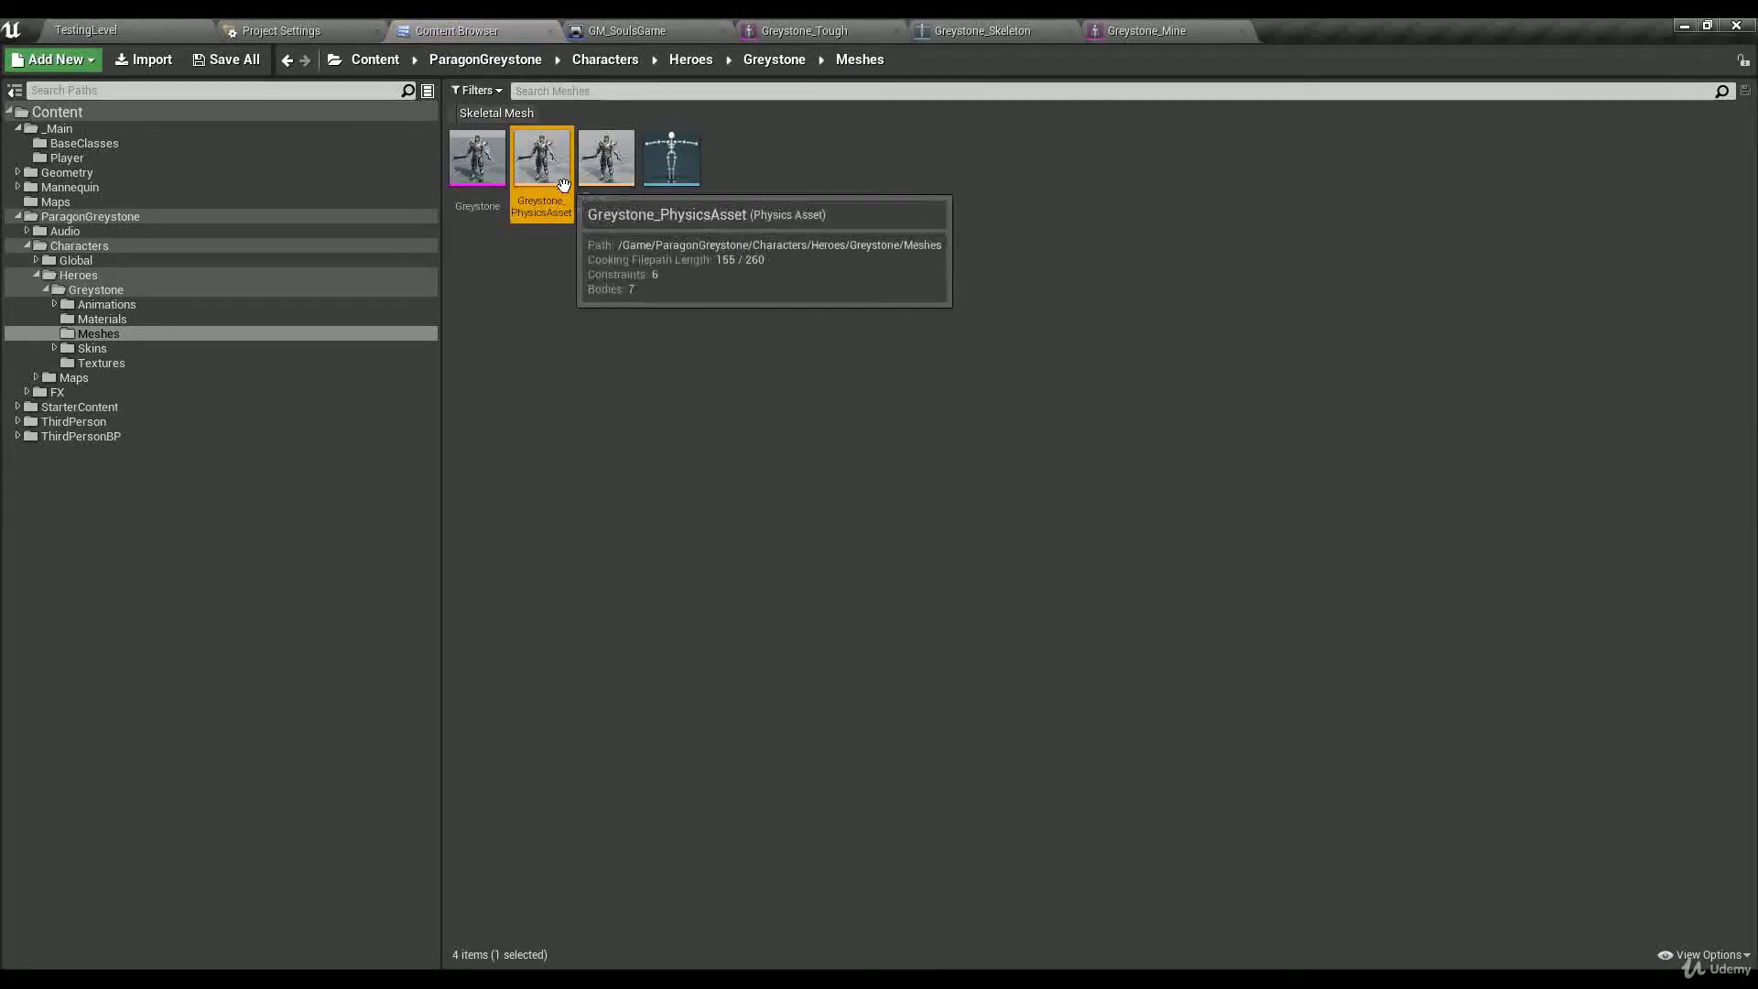
Step: Assign Greystone_PhysicsAsset as the physics asset of the Greystone_Mine mesh and save the mesh
left_click(1173, 37)
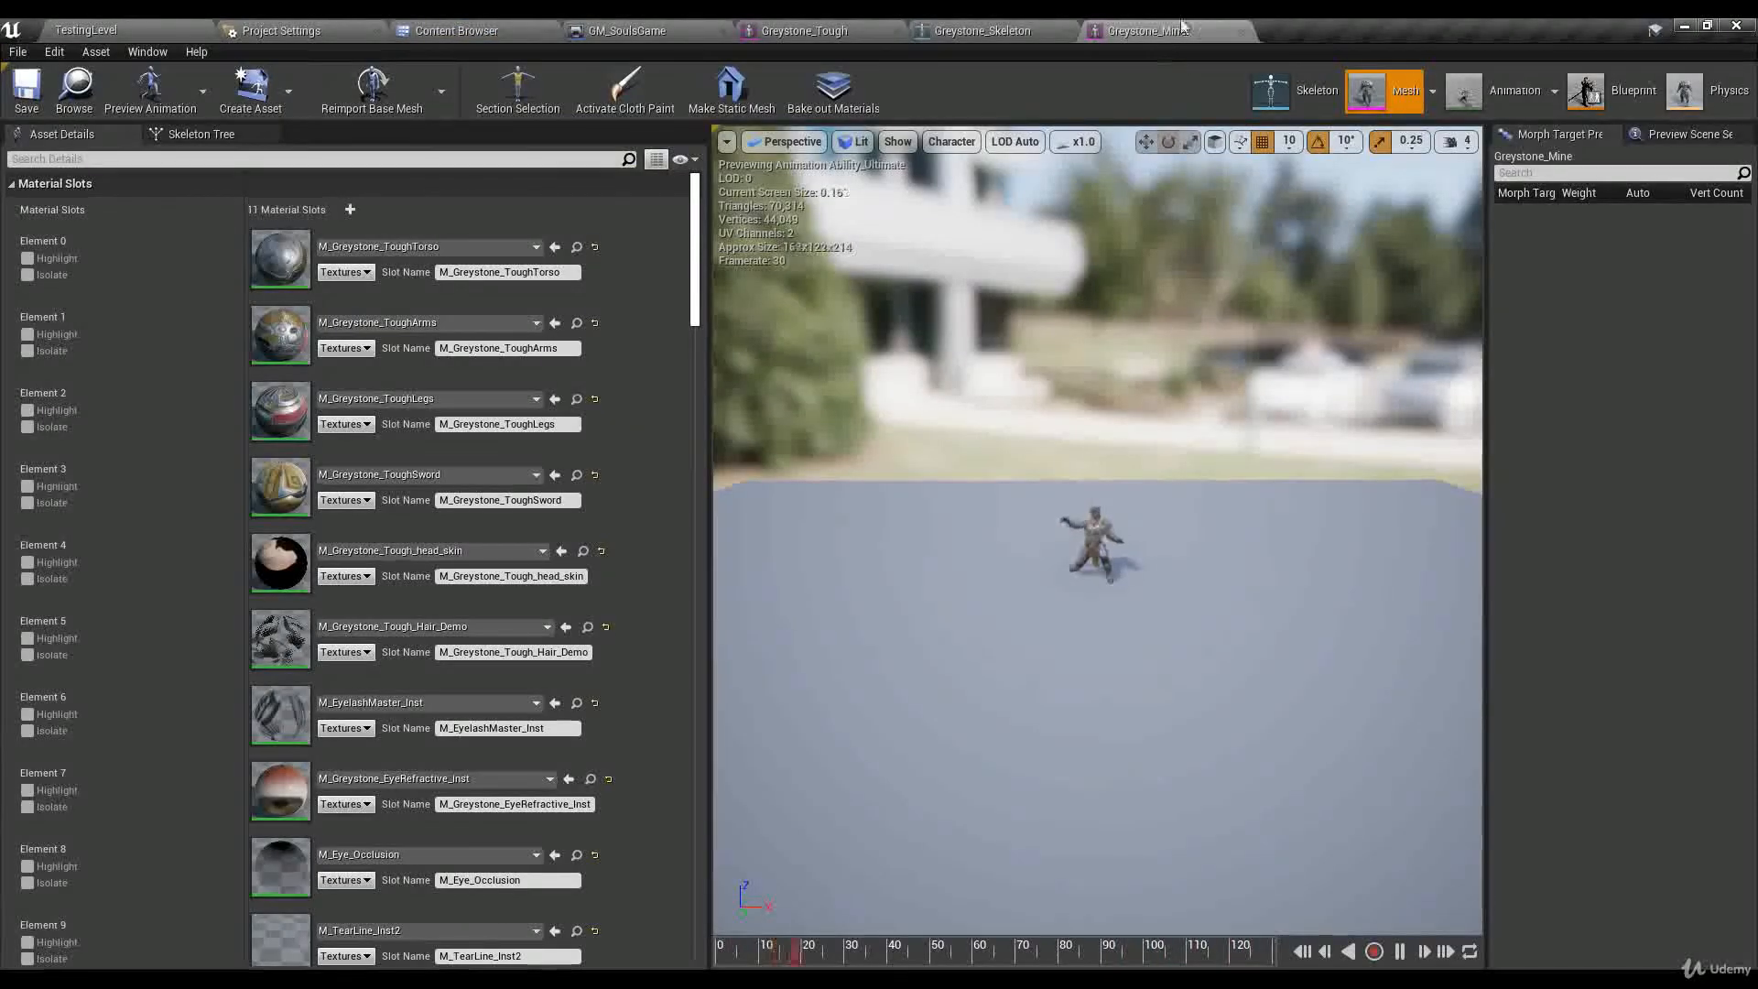
scroll(425, 392, "down", 10)
scroll(420, 370, "down", 18)
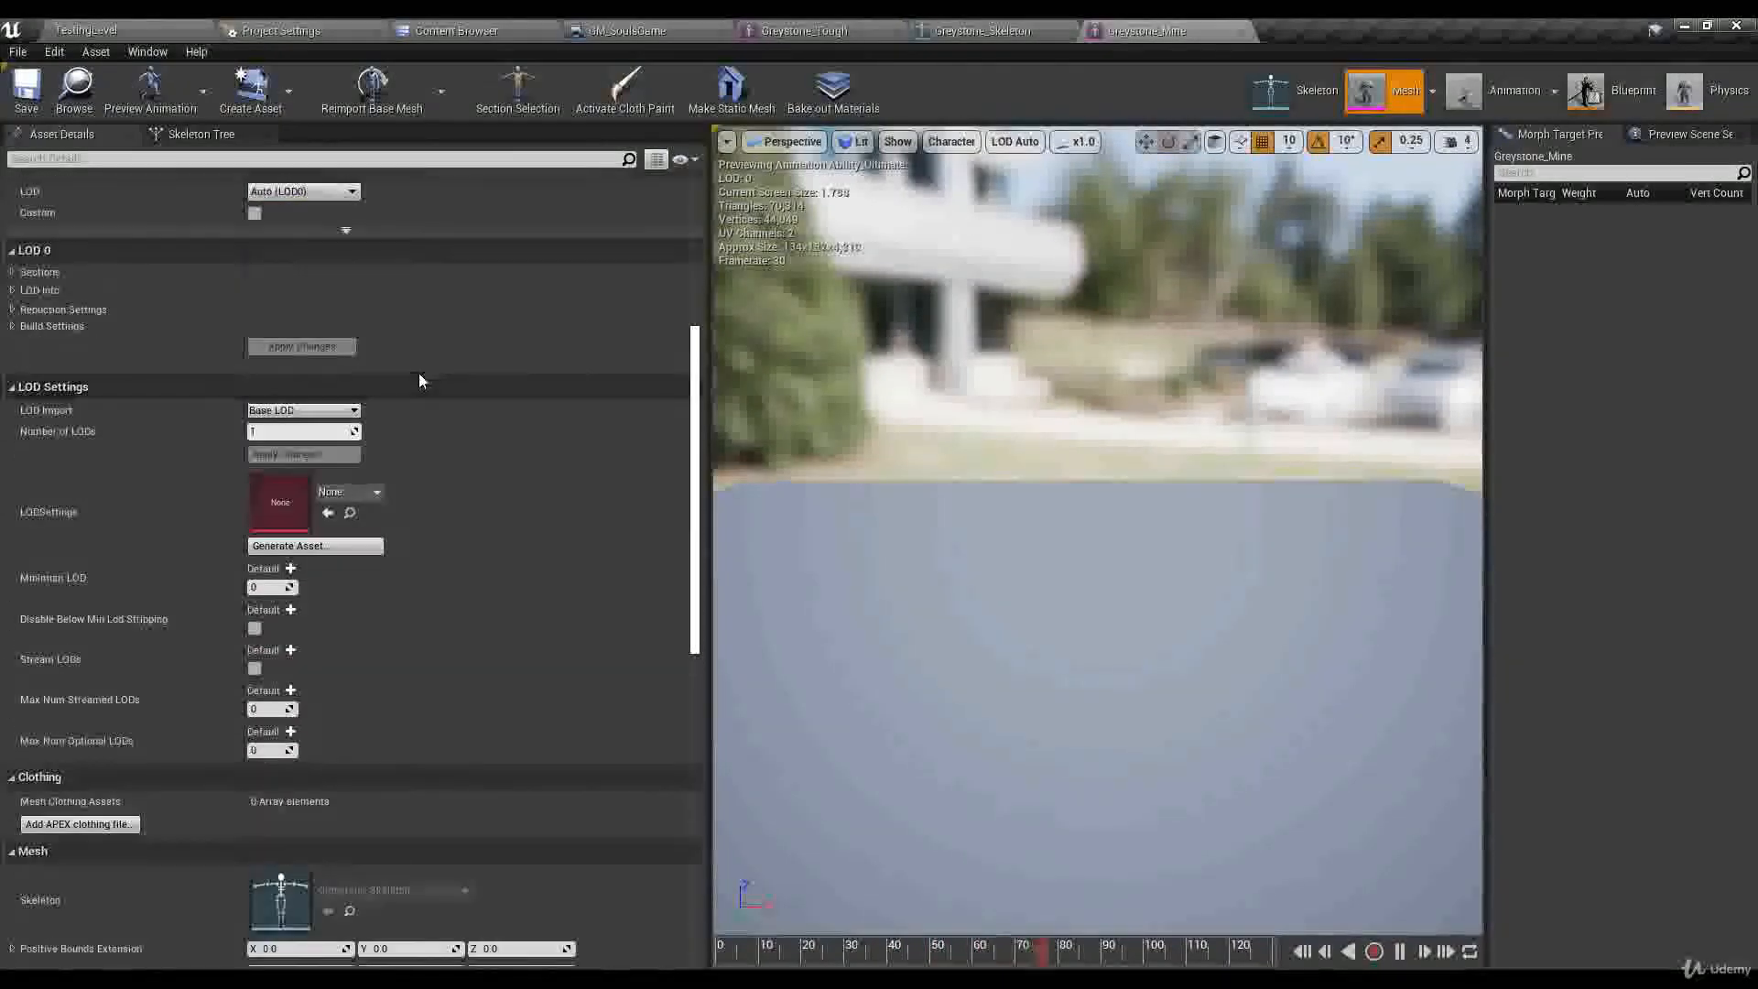
left_click(326, 595)
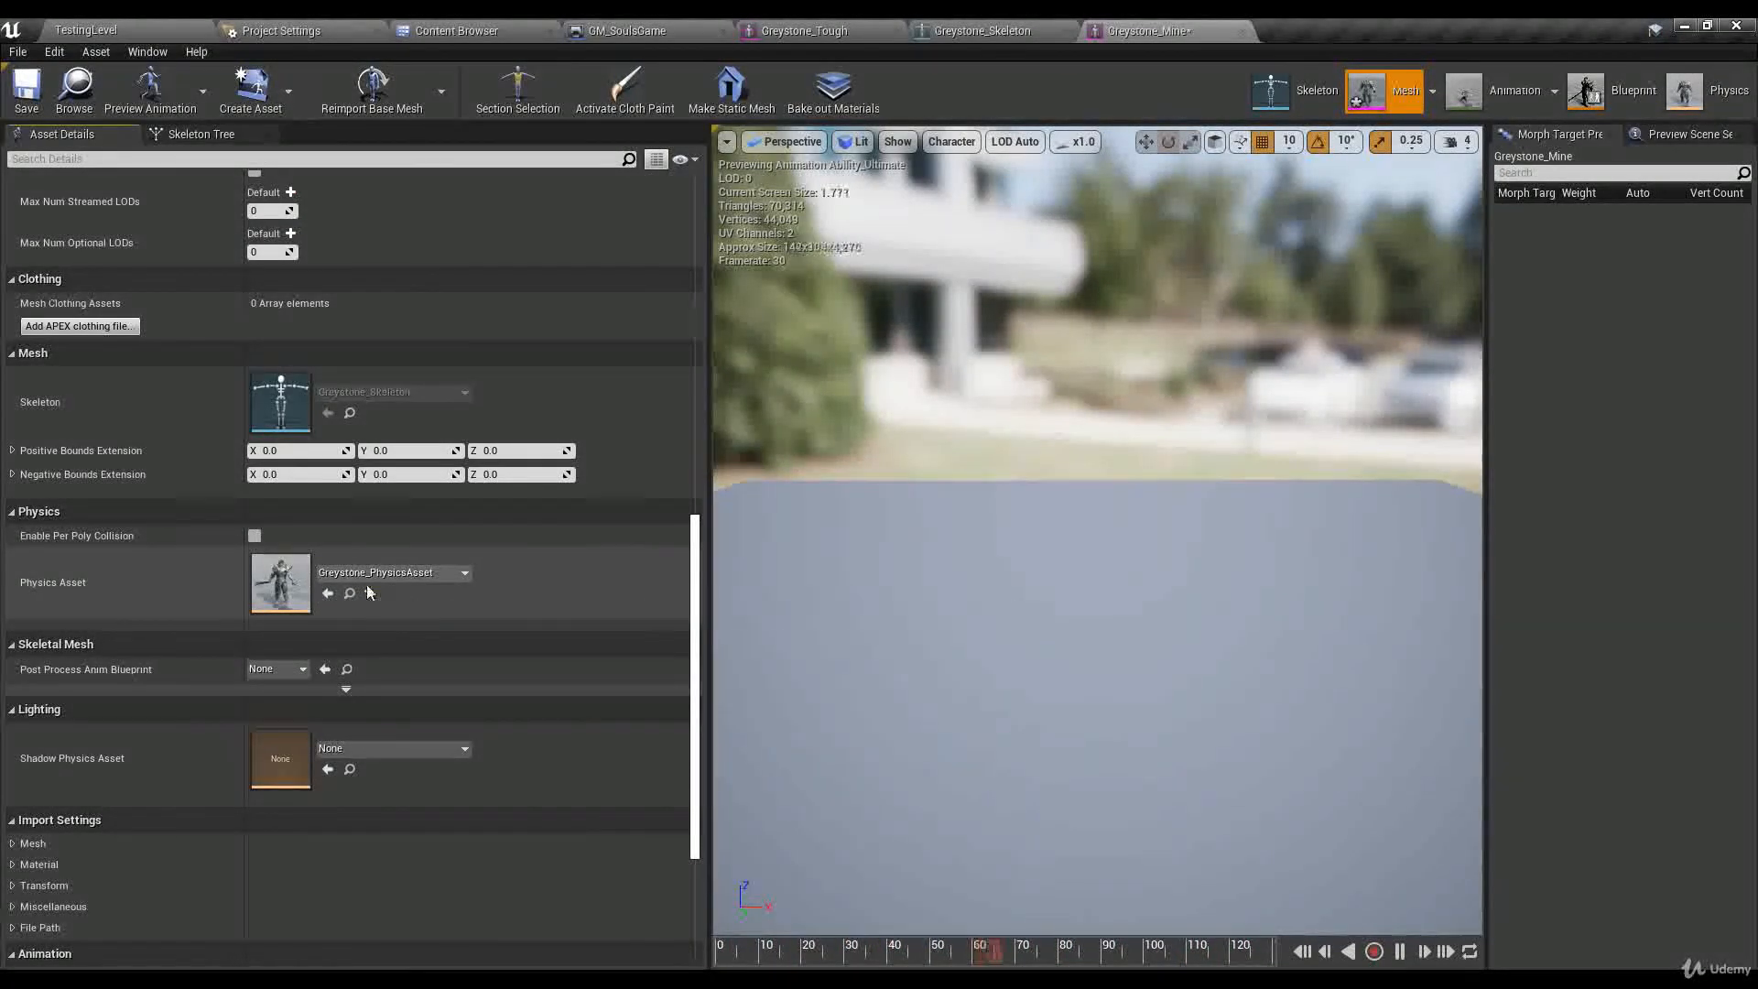
left_click(28, 89)
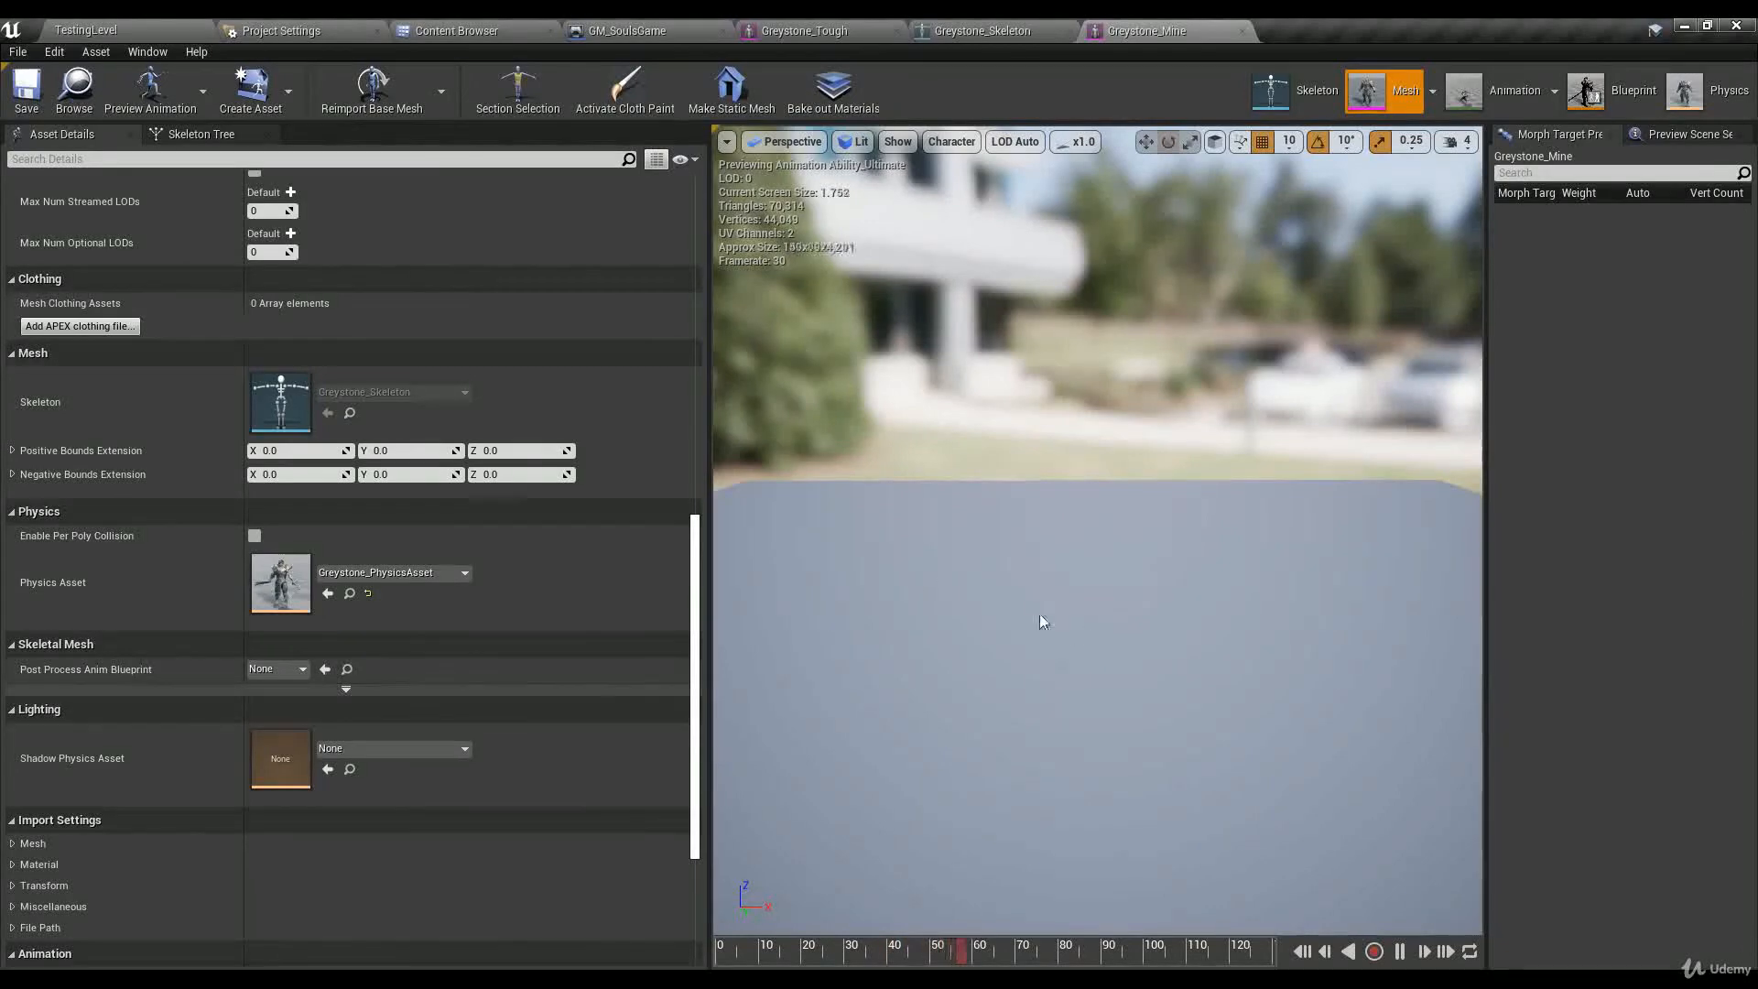
Step: Switch to Blender and examine the separate Sword and Shield objects beside the character, selecting each in turn
key("alt+Tab")
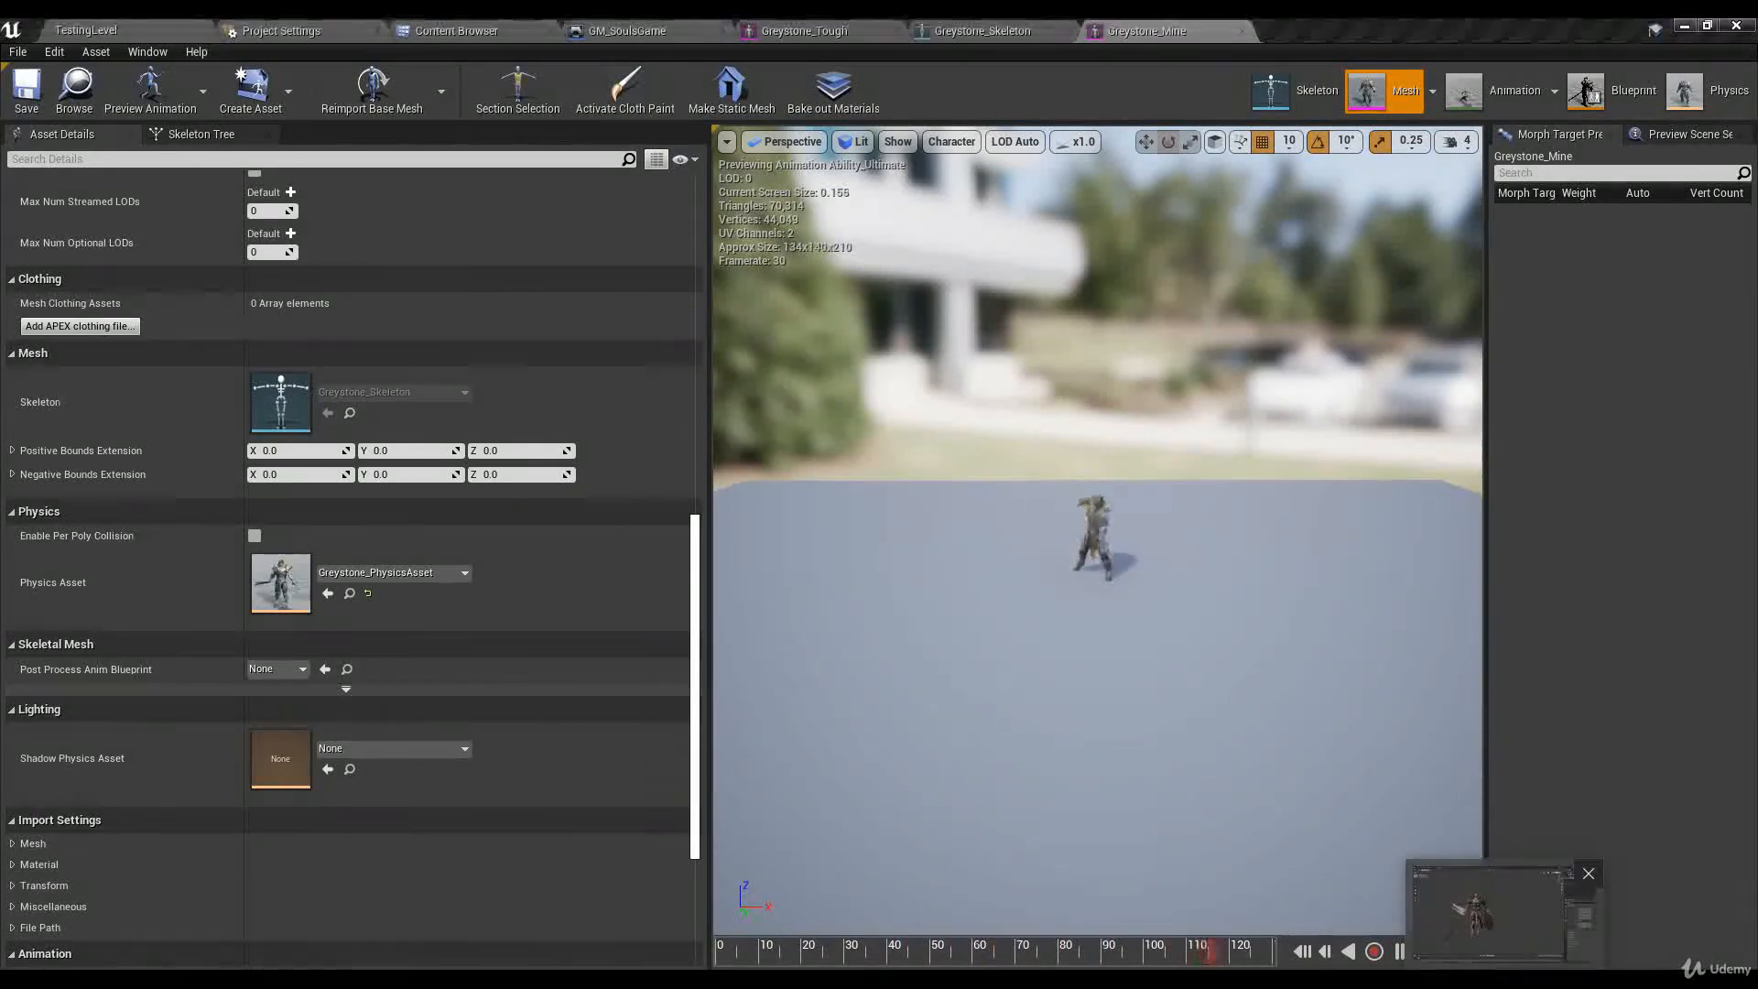
left_click(705, 586)
middle_click_drag(705, 586, 486, 623)
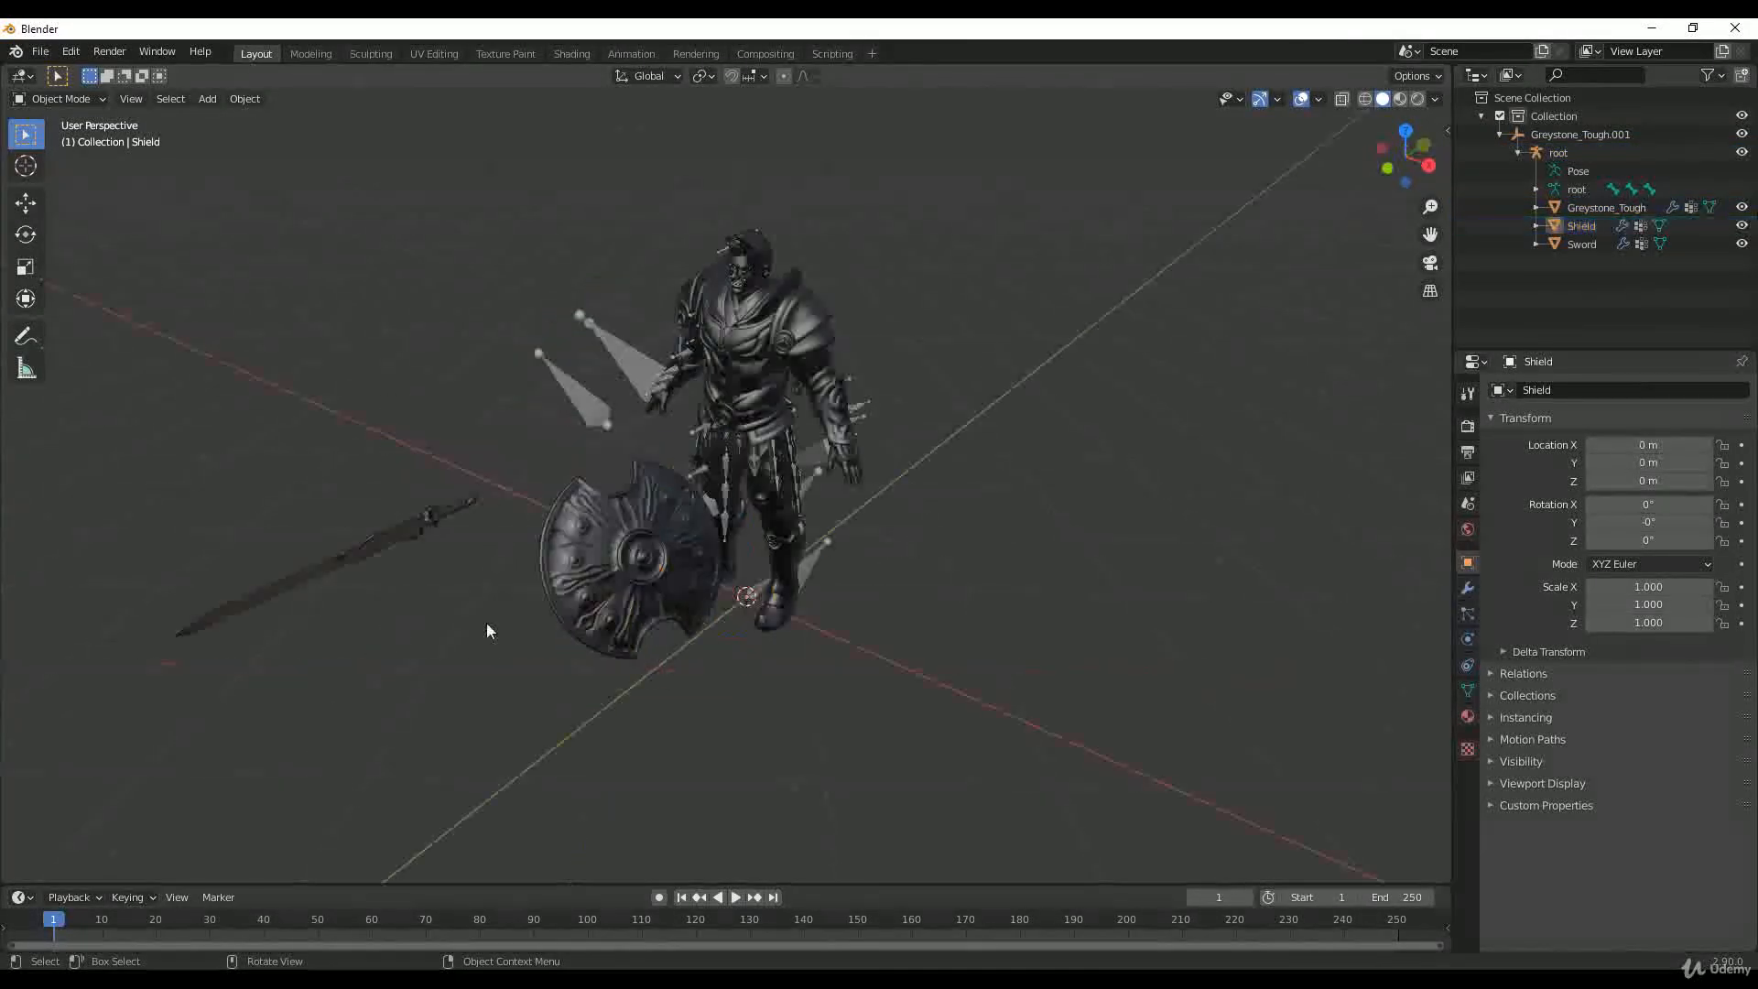
left_click(389, 534)
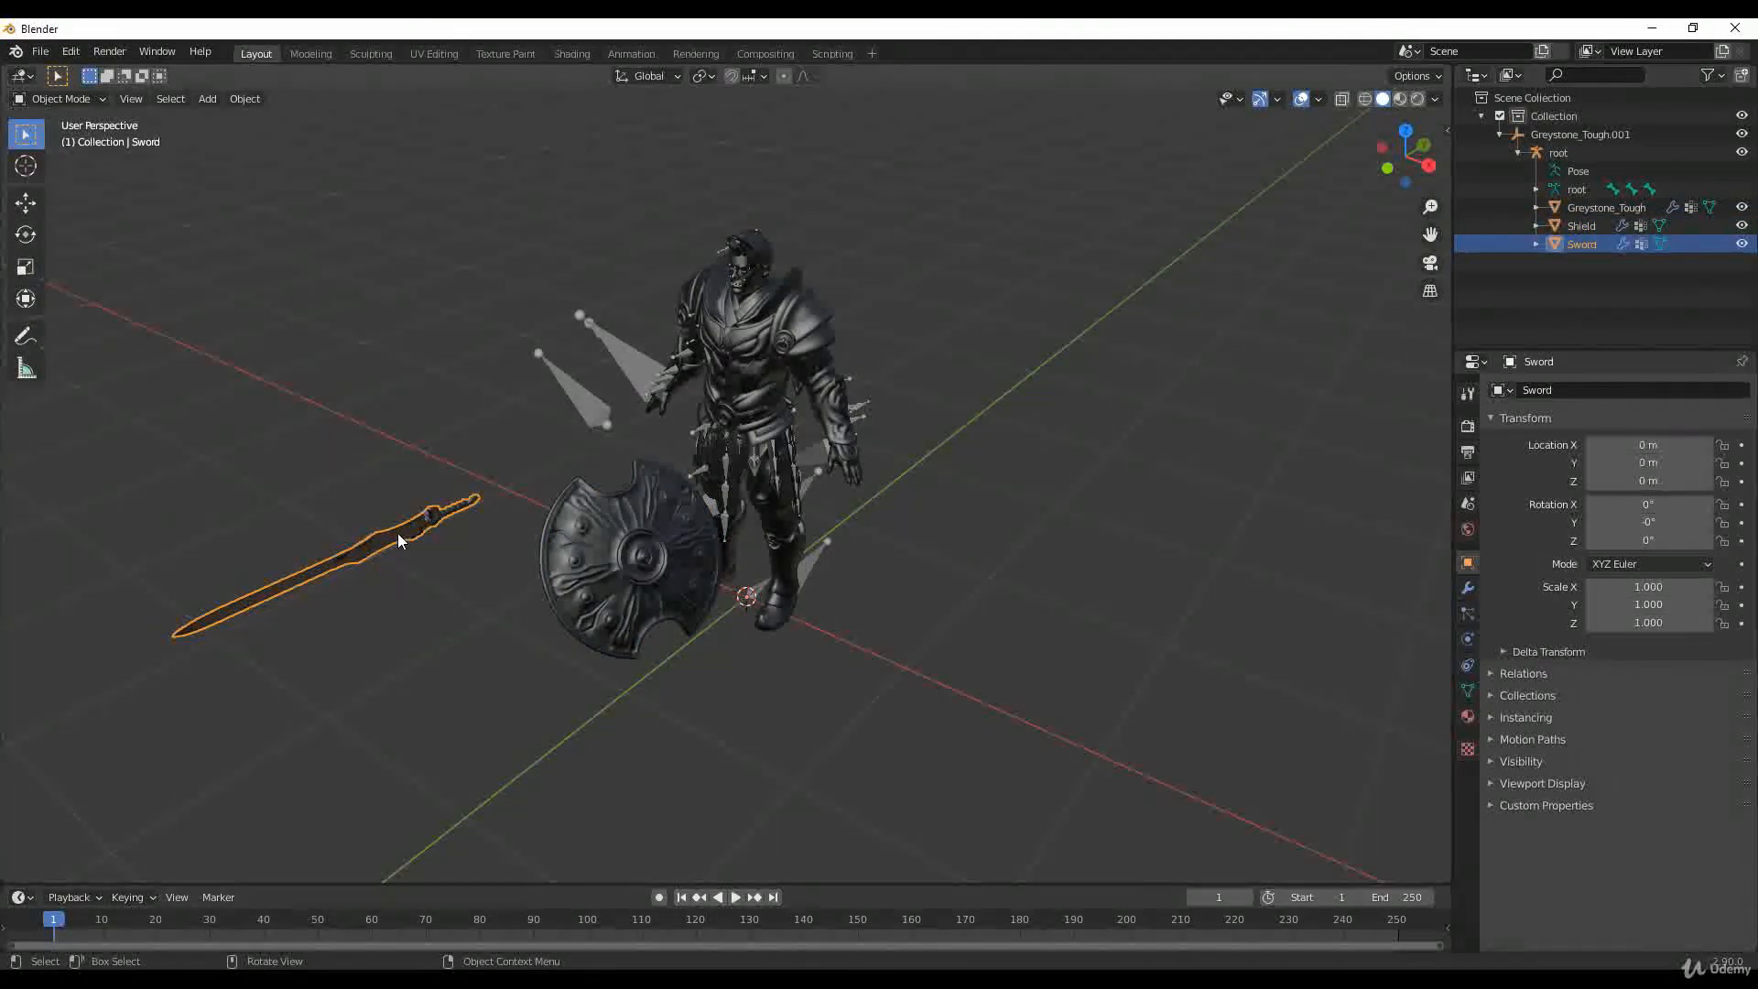
middle_click_drag(538, 529, 446, 547)
left_click(533, 541)
left_click(432, 518)
left_click(584, 537)
left_click(428, 520)
left_click(612, 542)
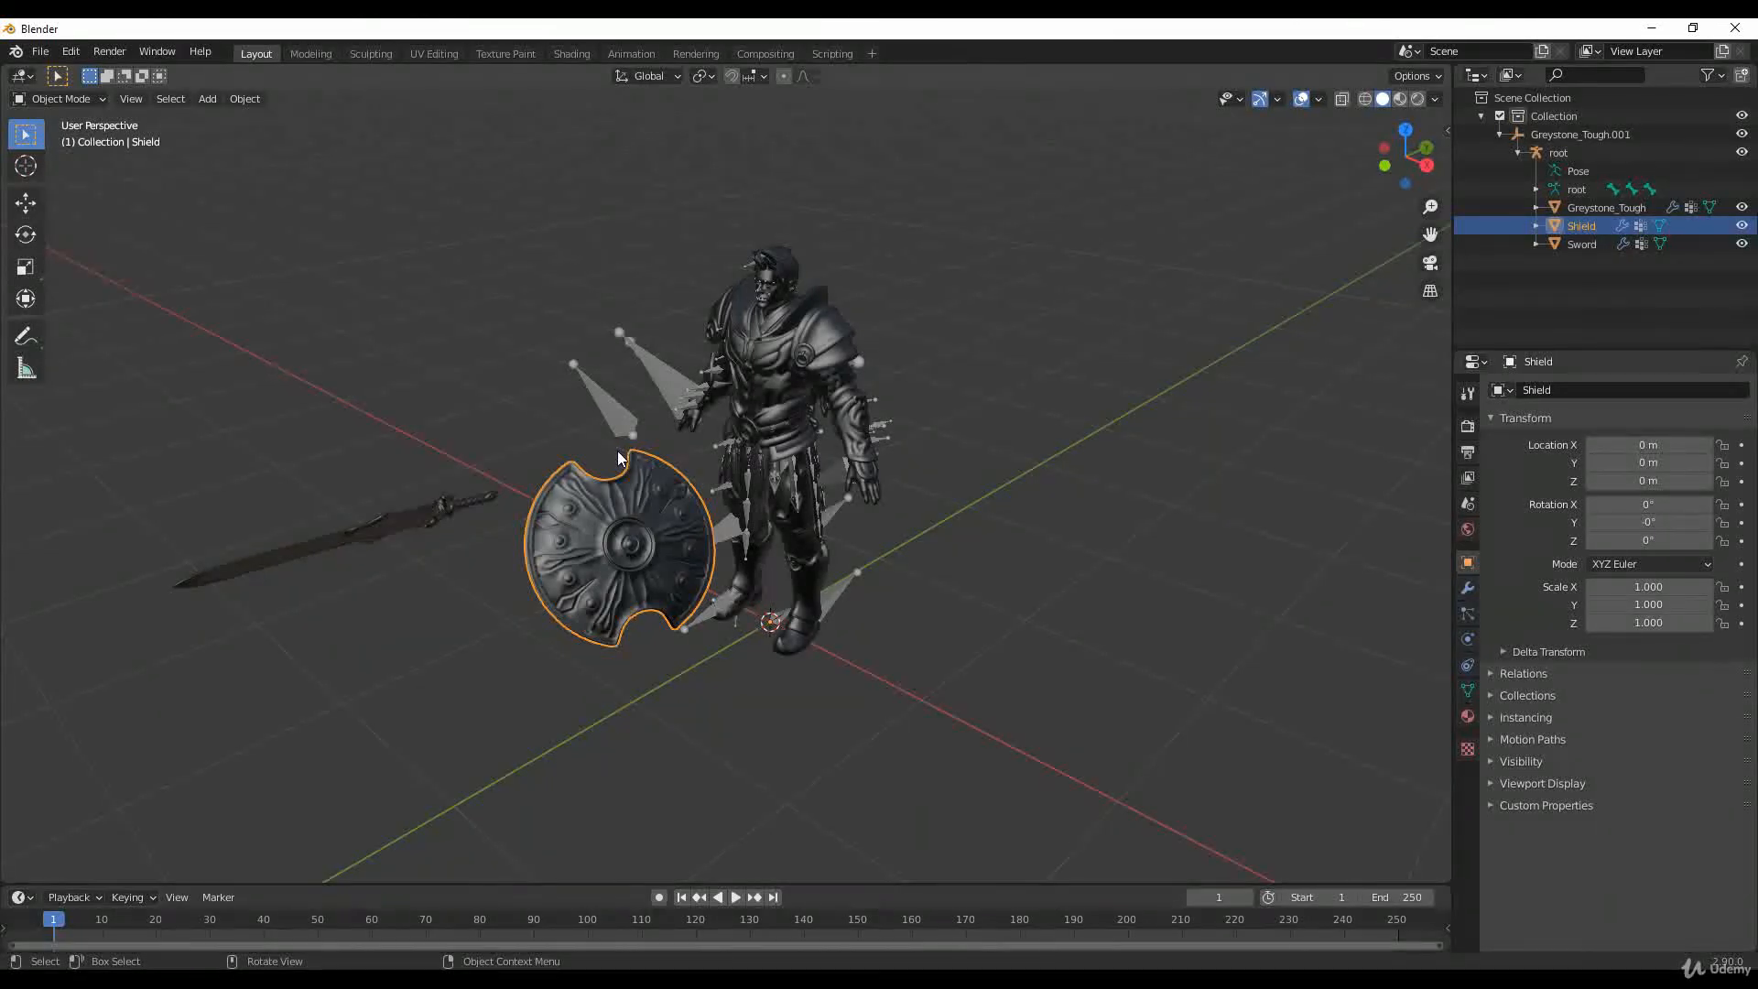
middle_click_drag(619, 457, 664, 553)
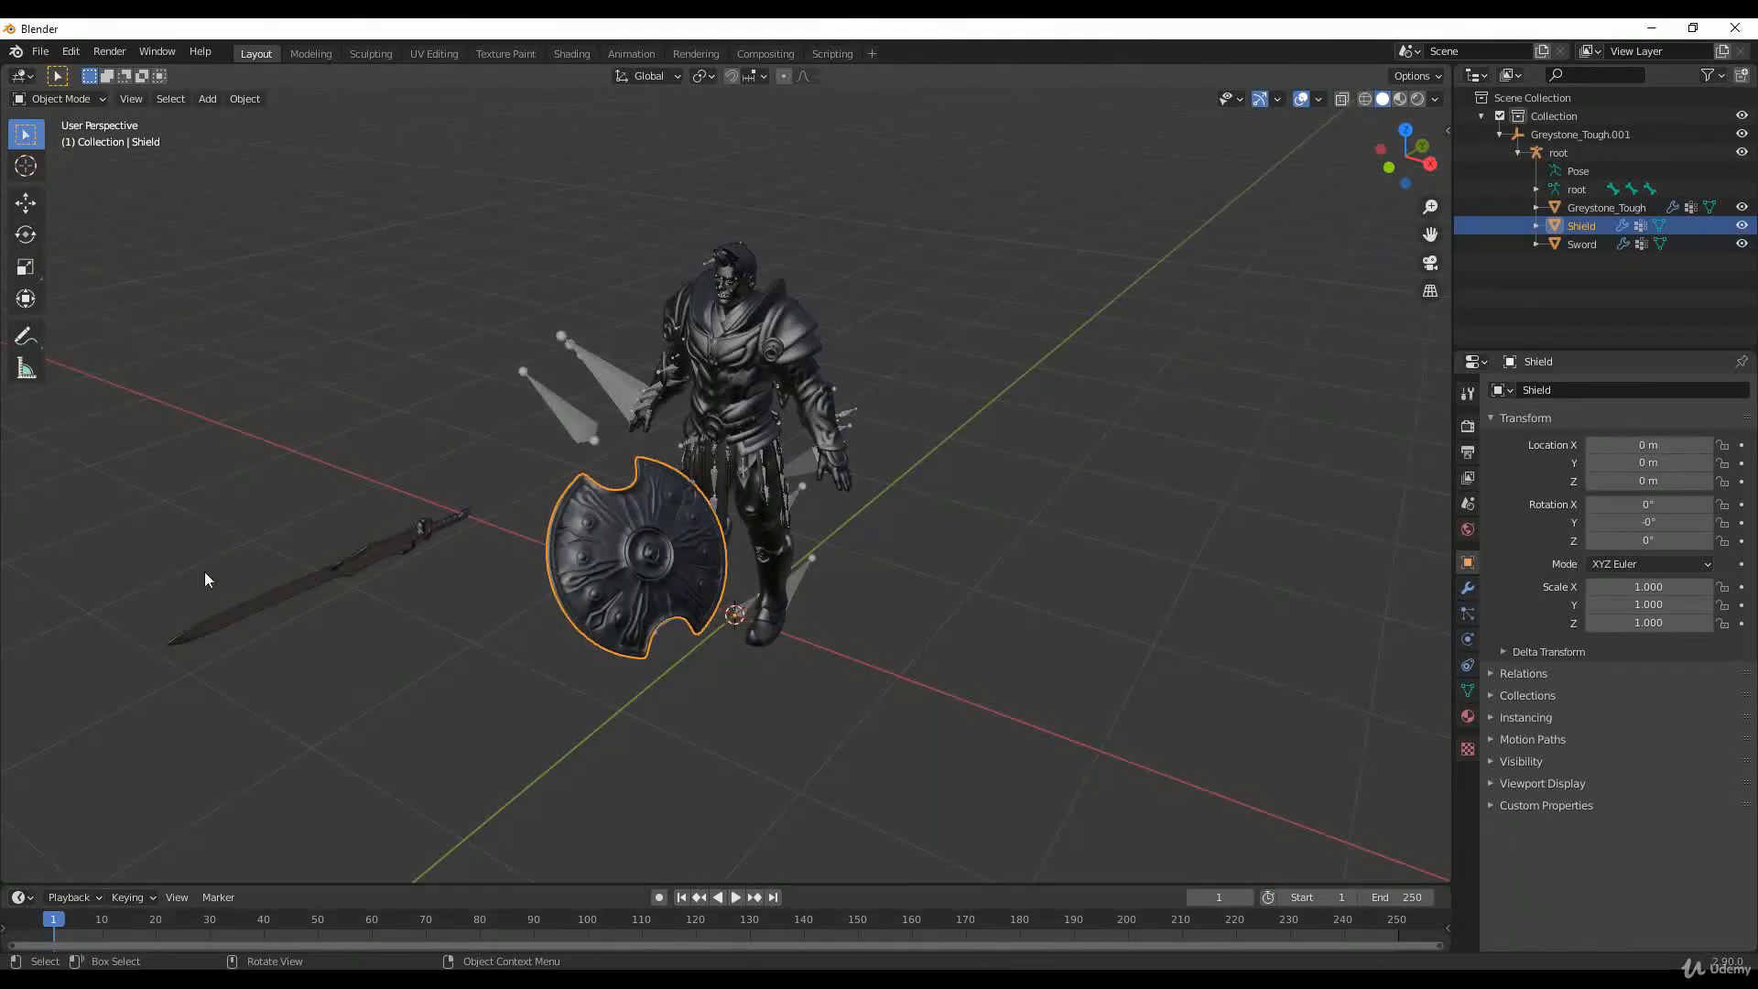